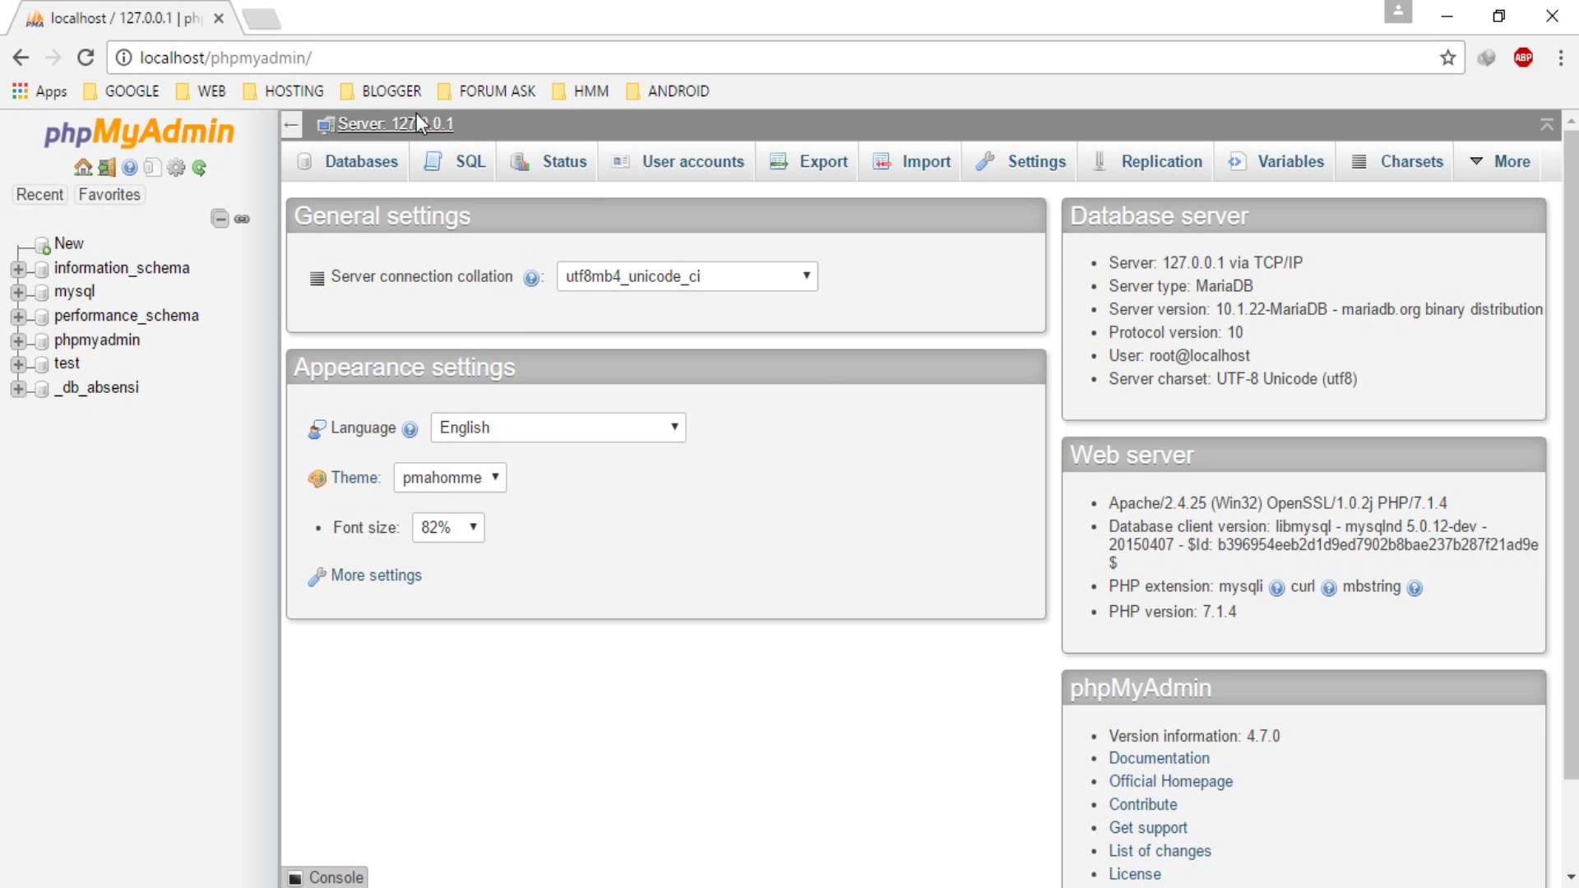
Step: Check the status of the Apache and MySQL modules in the XAMPP Control Panel, and return to phpMyAdmin in the browser
click(935, 884)
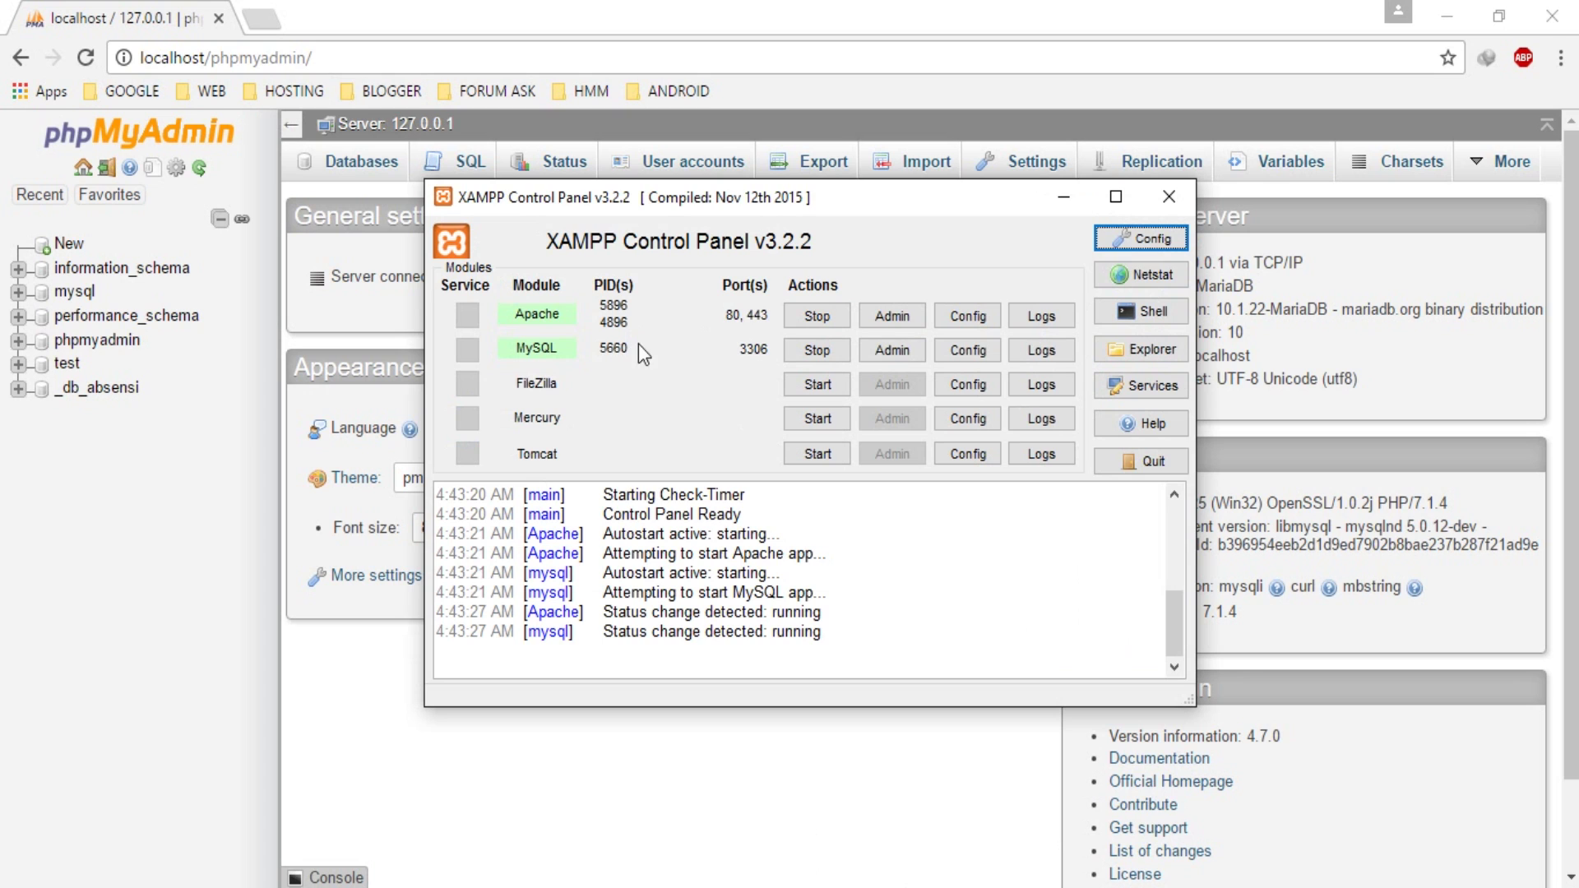
click(1059, 199)
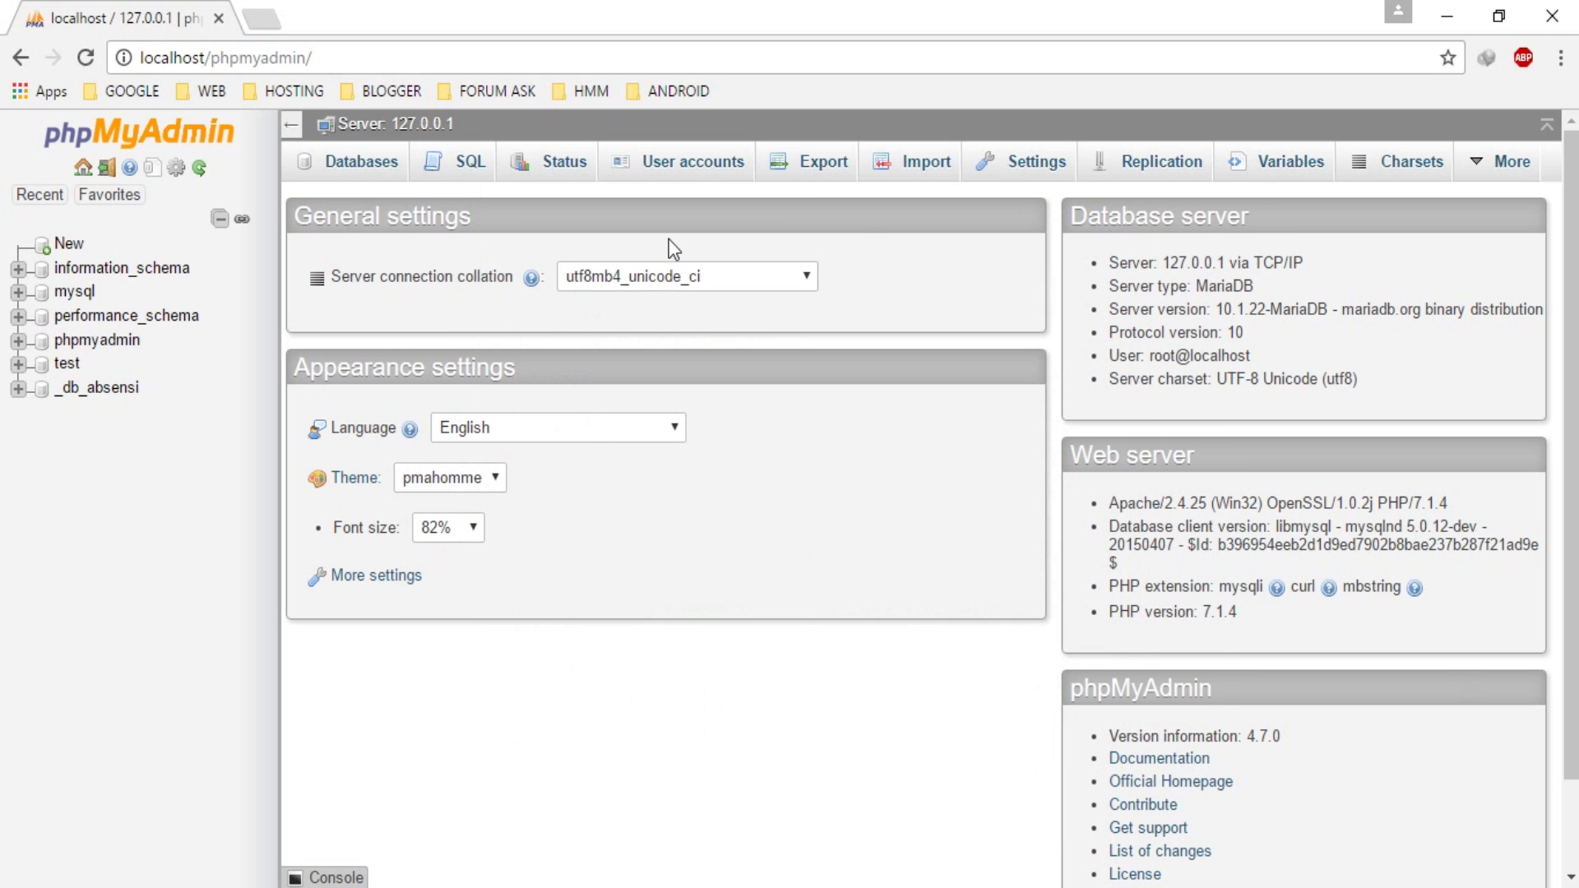
click(394, 61)
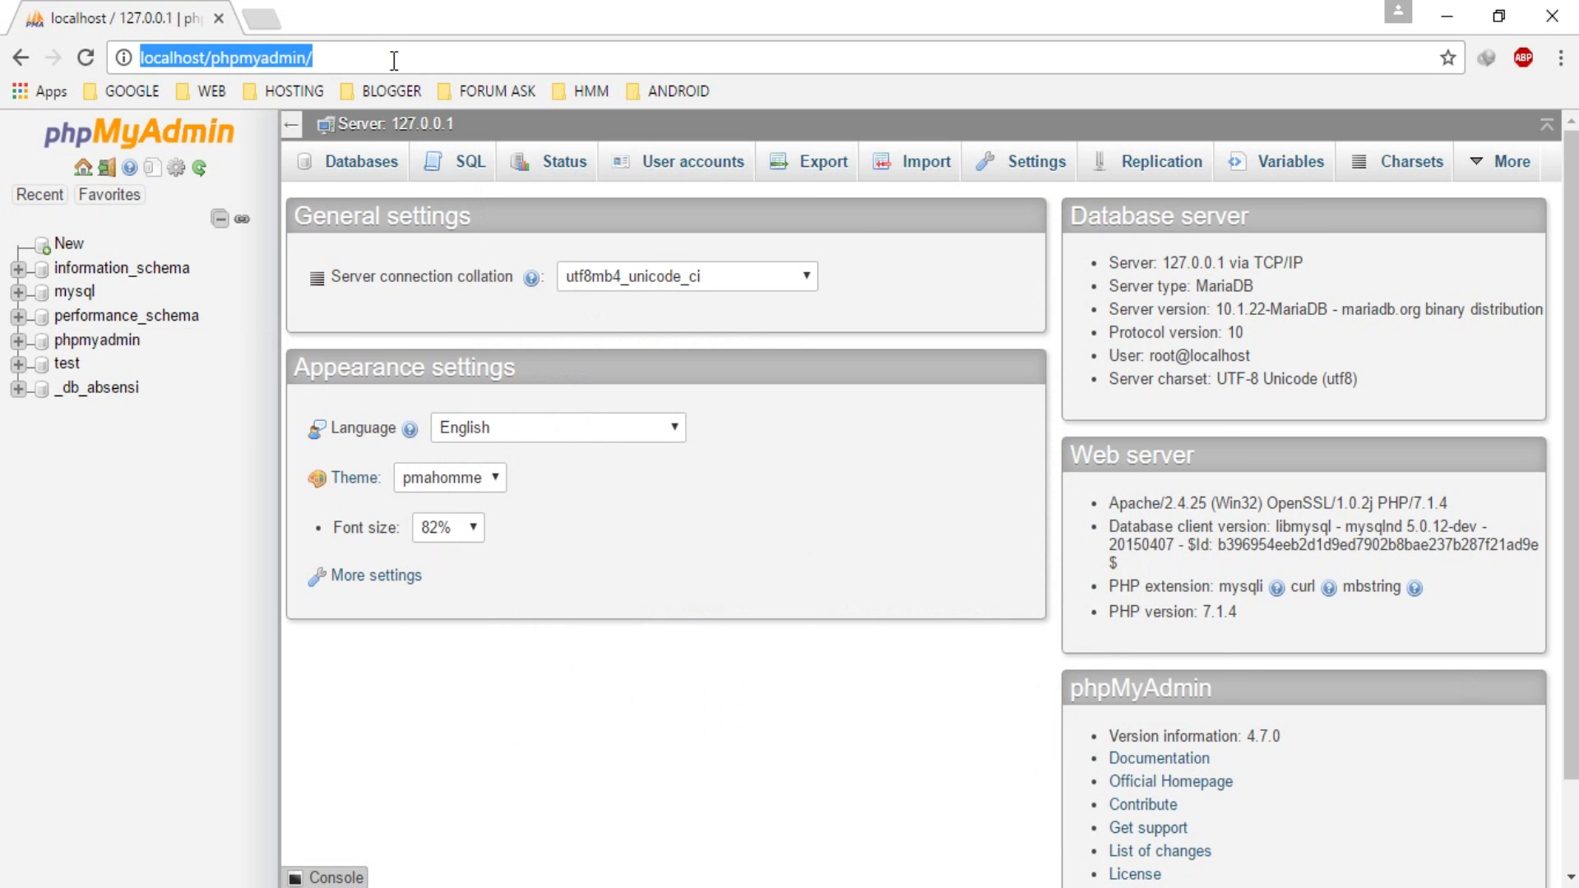
click(394, 61)
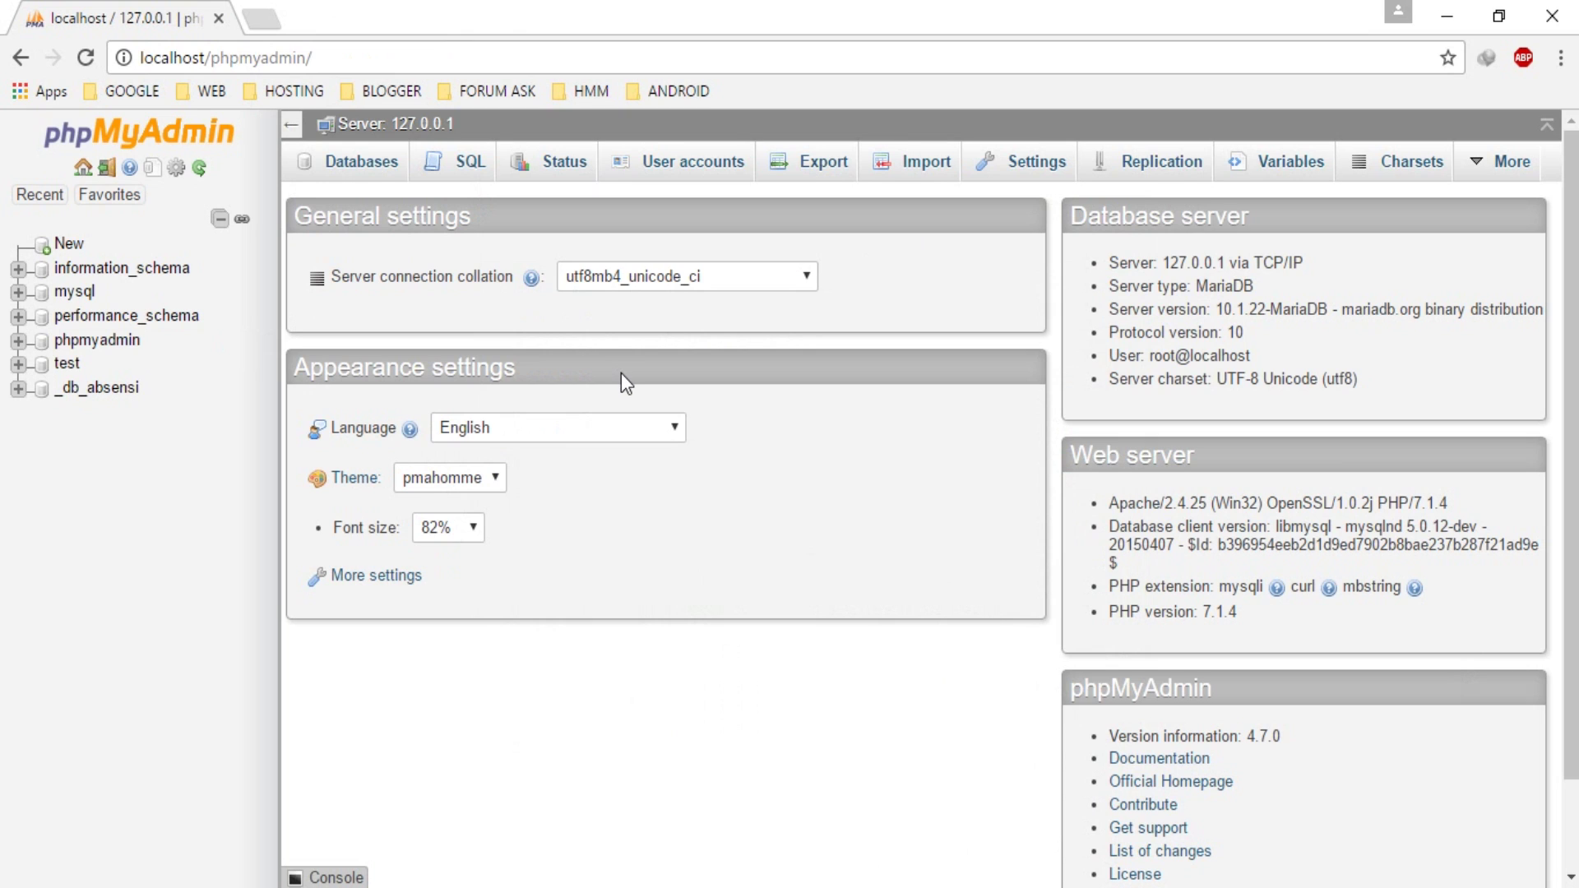
Step: Open a blank Notepad window and move it over the phpMyAdmin content area
key(super+r)
text(no)
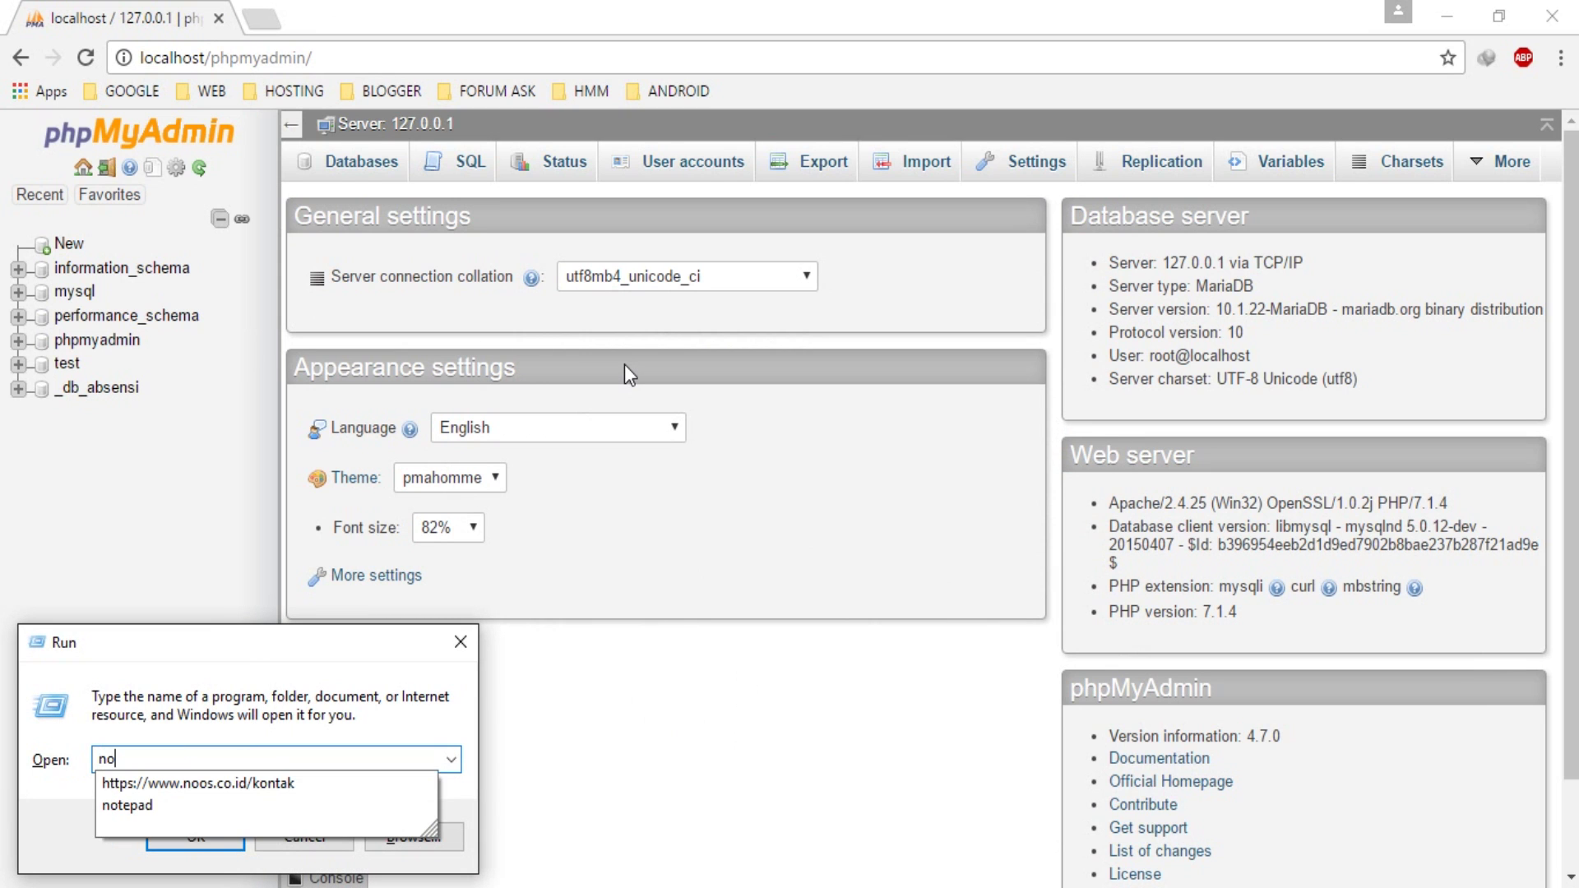
key(Down)
key(Down)
key(Return)
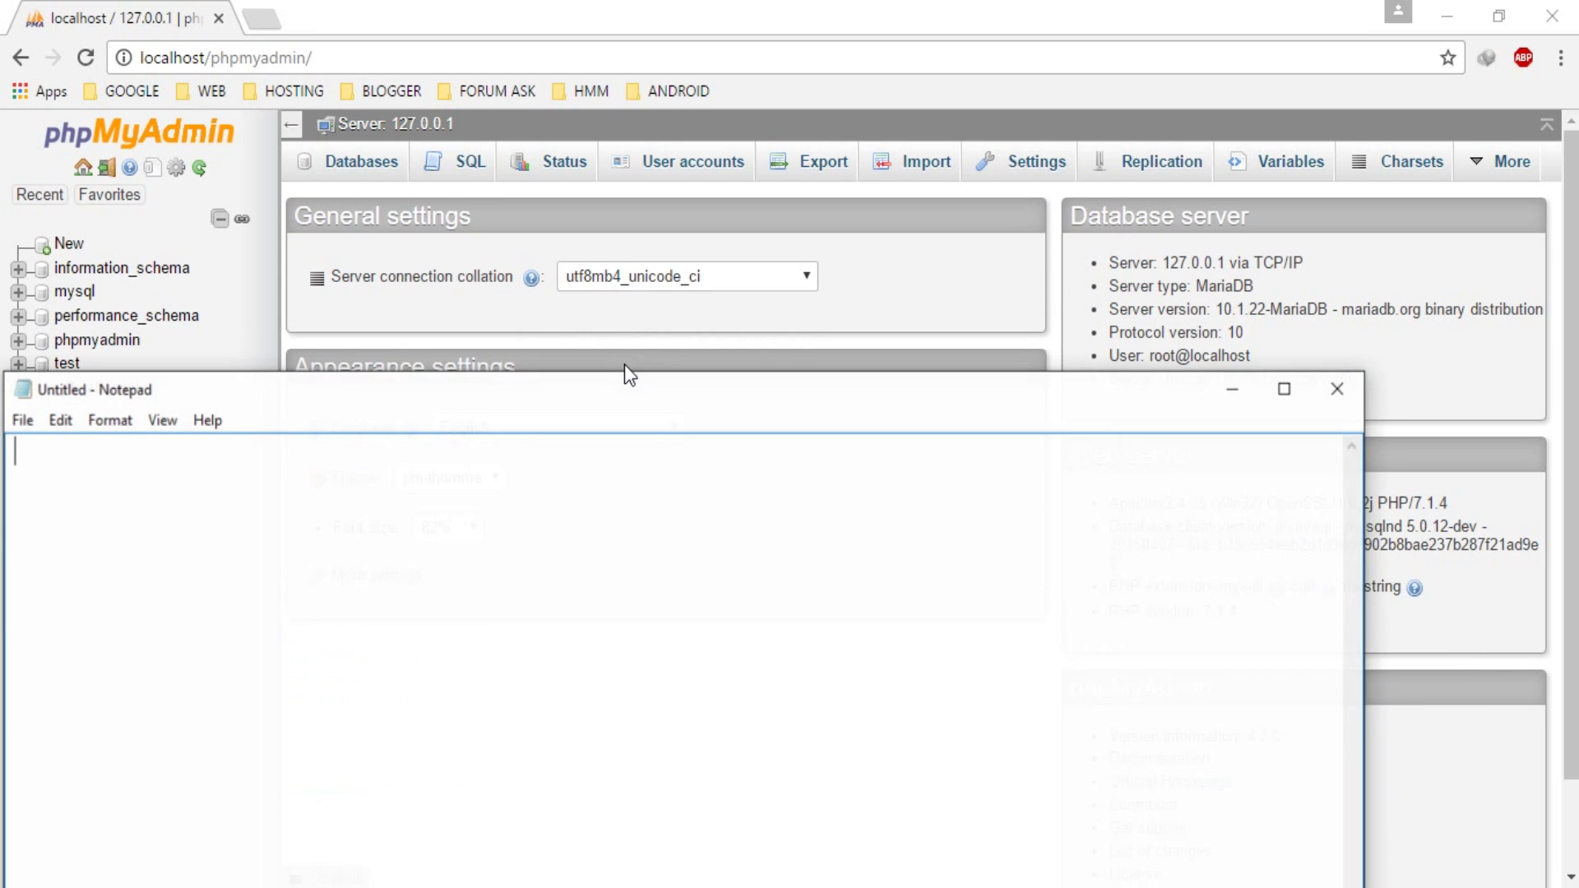
drag(639, 391, 934, 229)
Step: Write "1. Create Database" as the first line of the note and begin a second line with "2."
text(1. Creat)
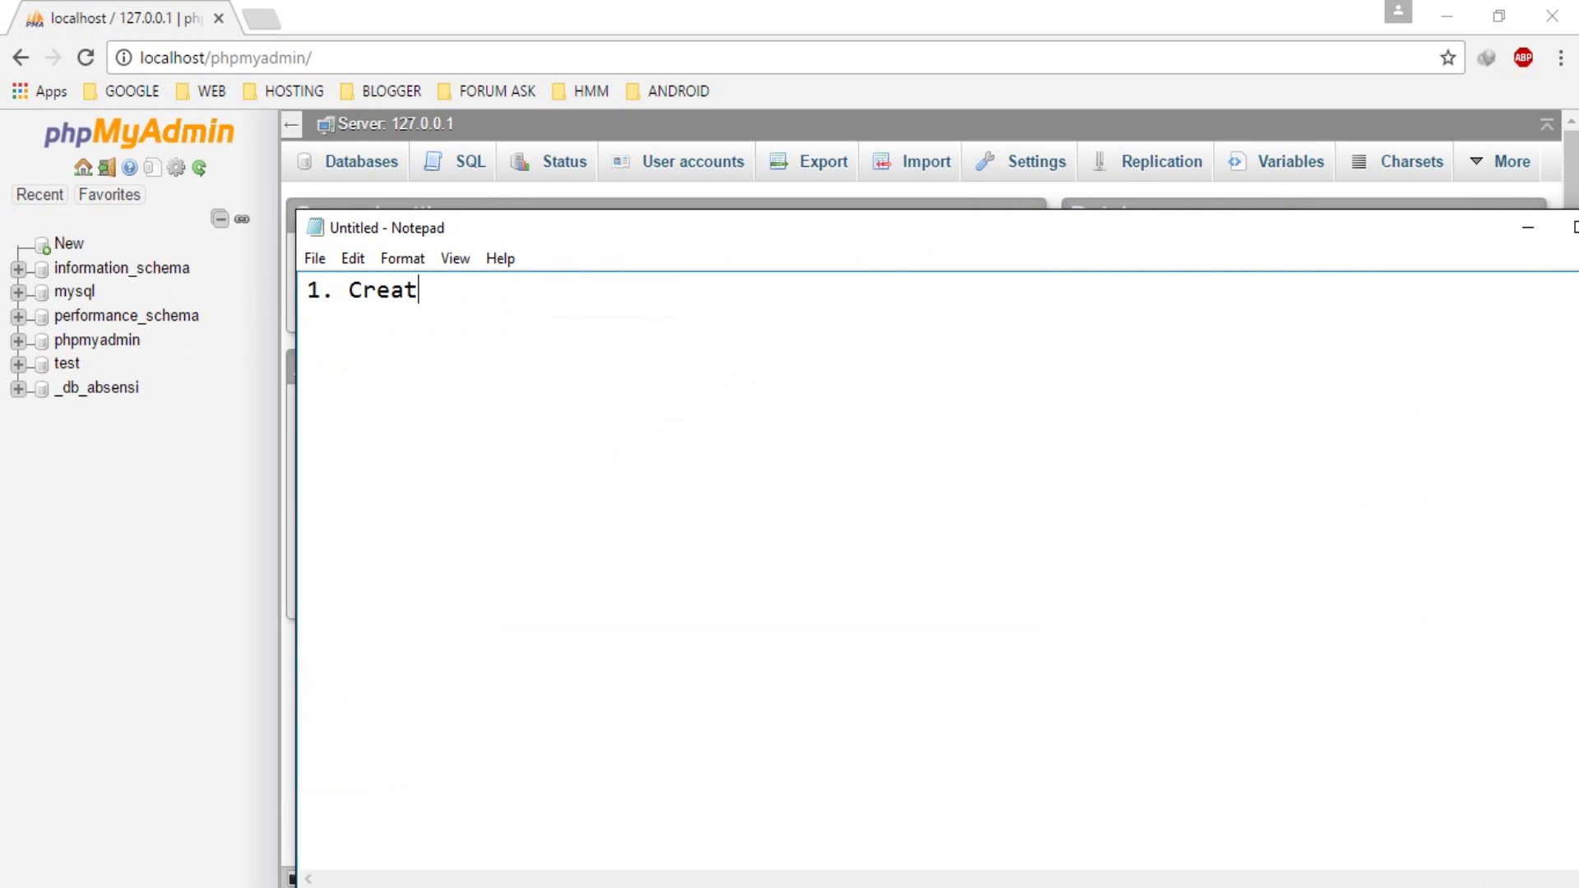
text(e Database)
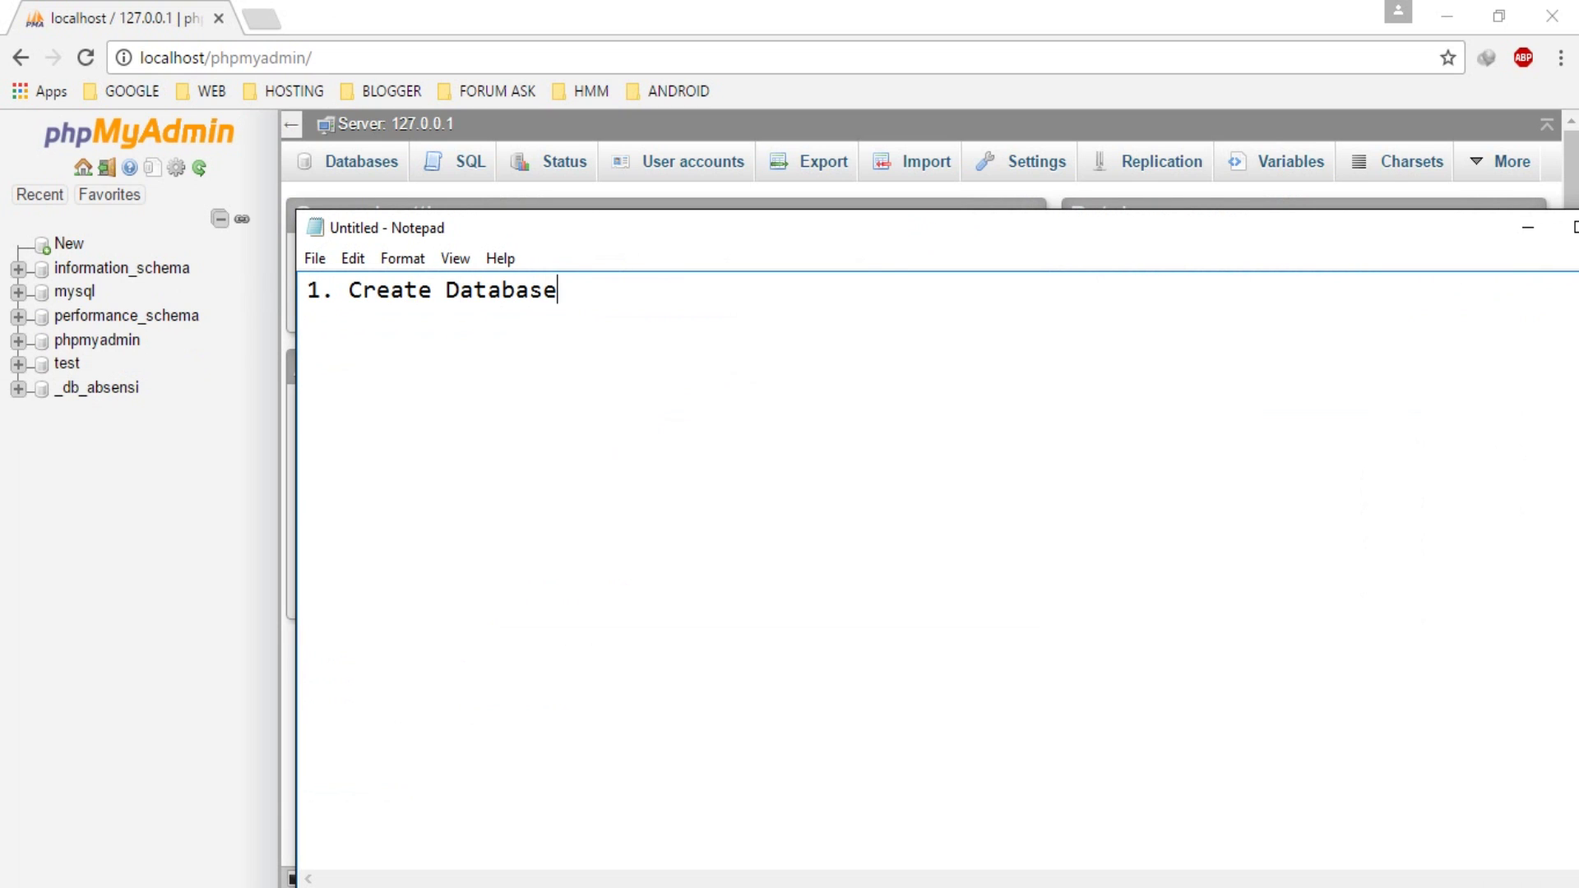
key(Return)
text(2.)
Step: Switch back to phpMyAdmin in the browser and create a database named yourdatabase without choosing a collation
click(749, 28)
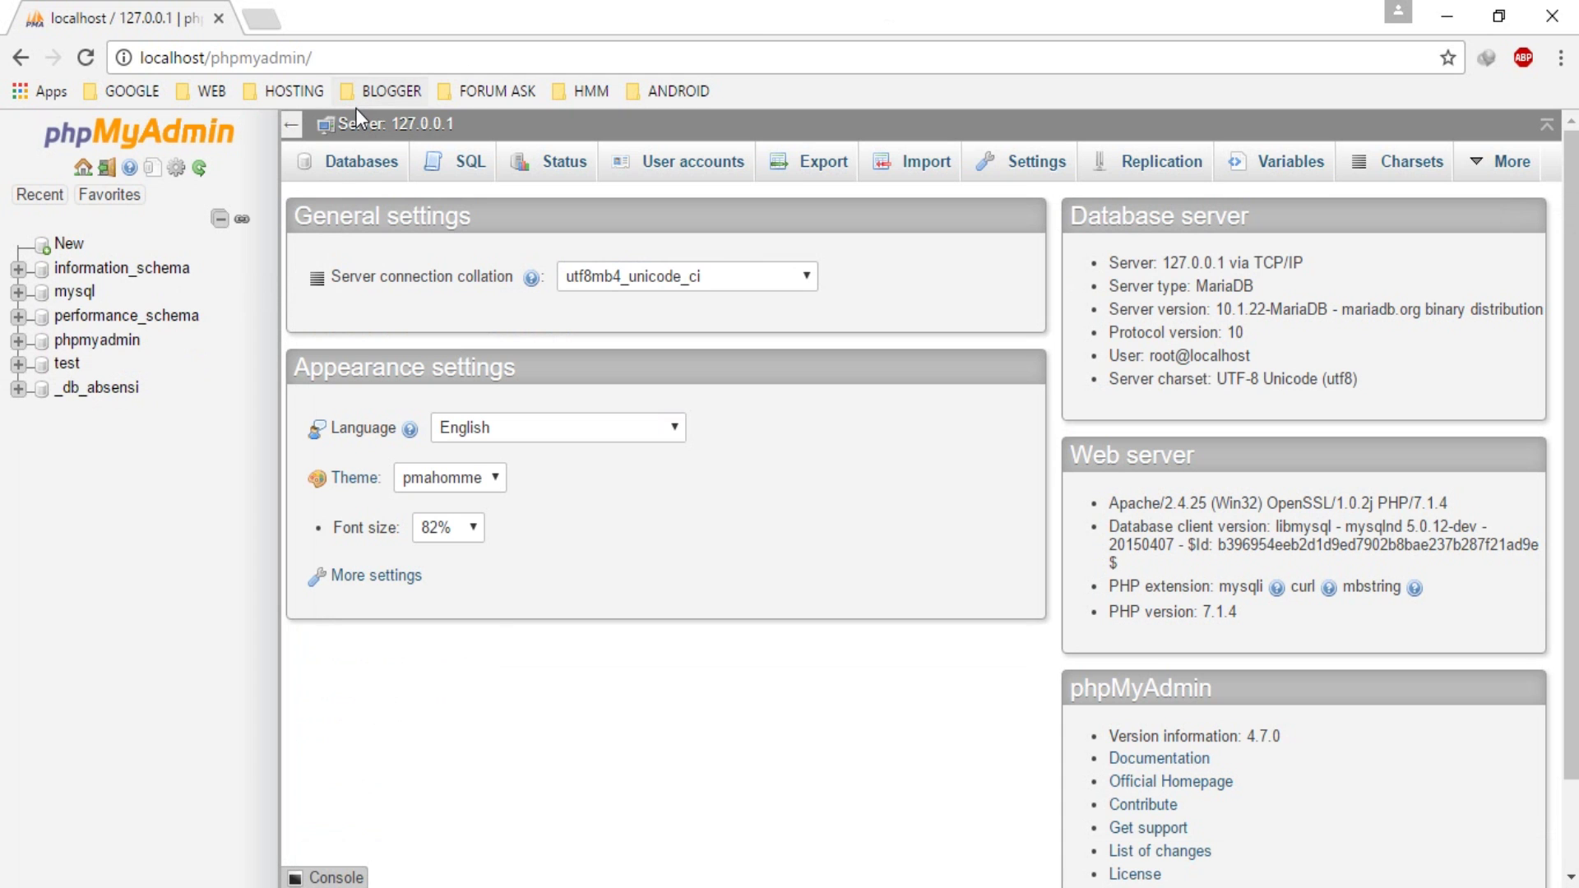
click(368, 170)
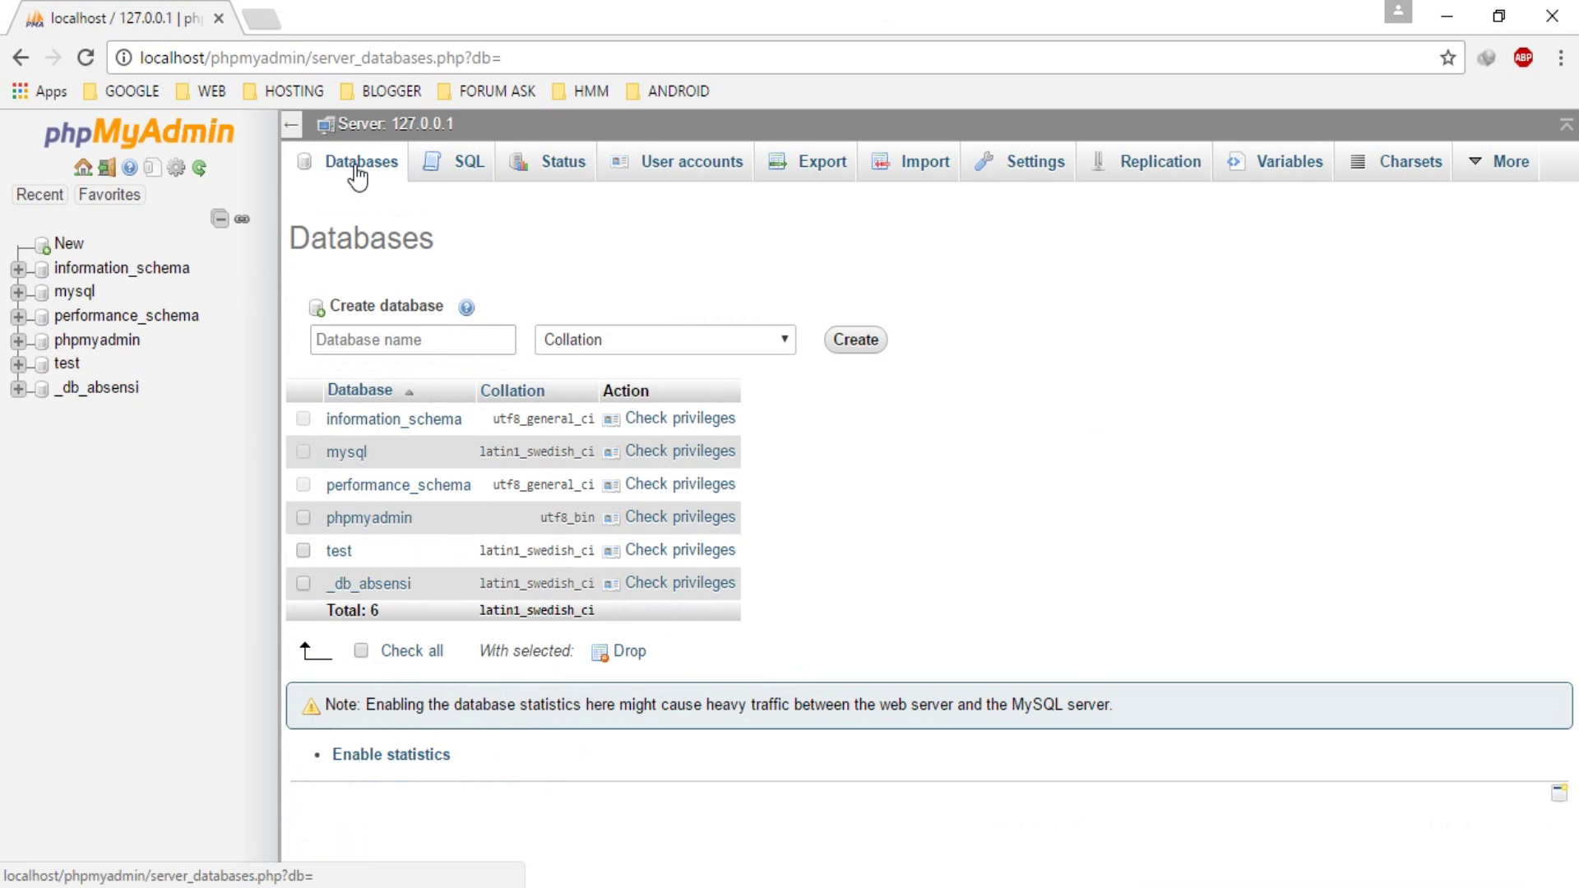
click(398, 346)
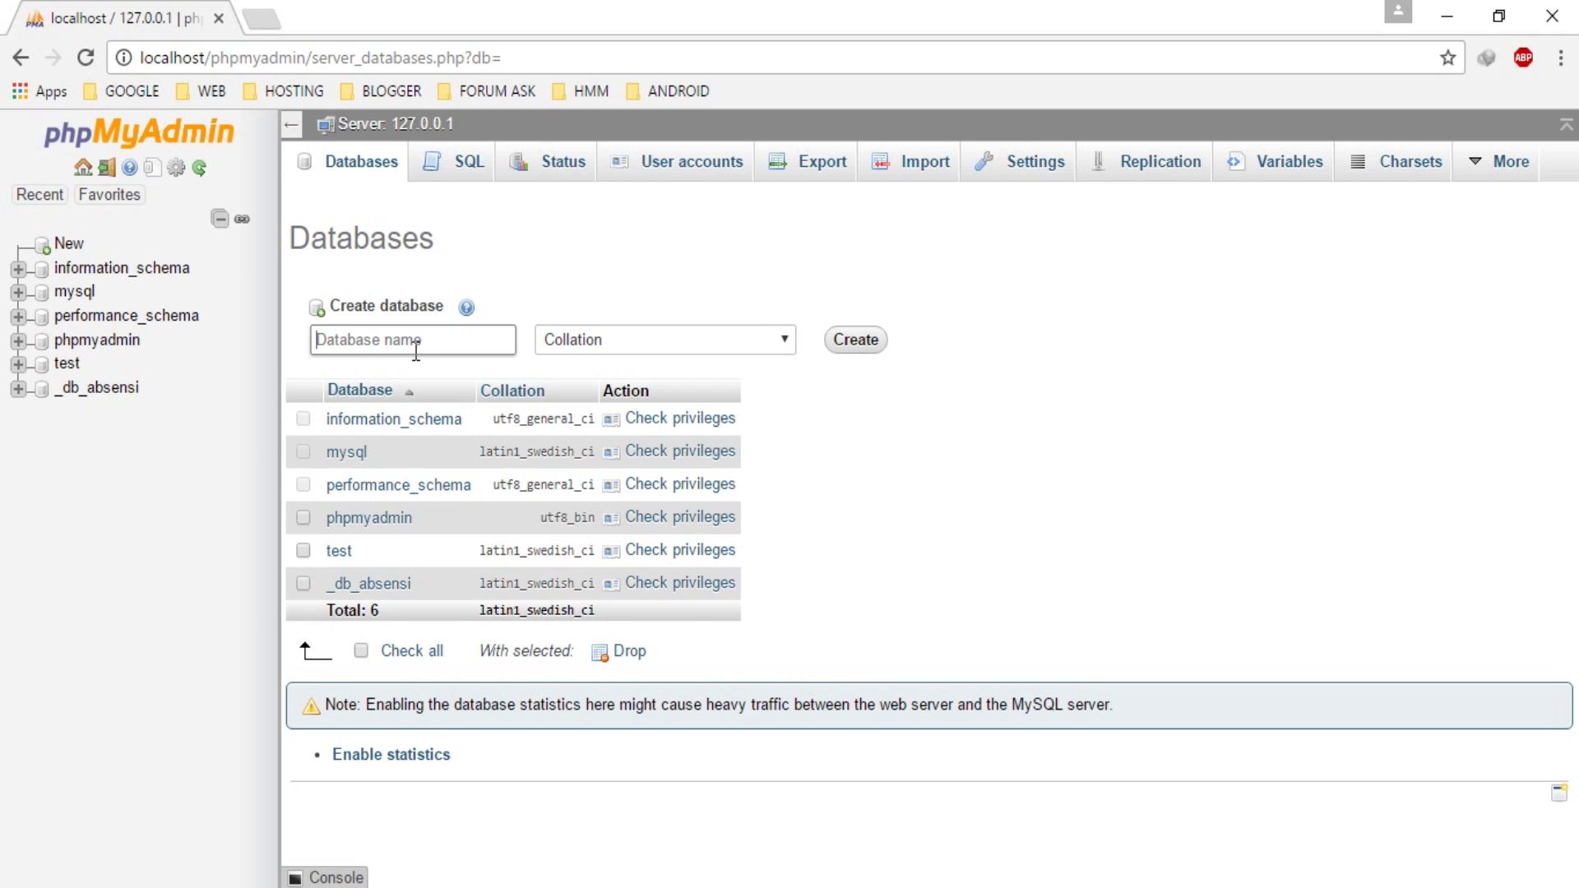
text(yourdatabase)
click(773, 356)
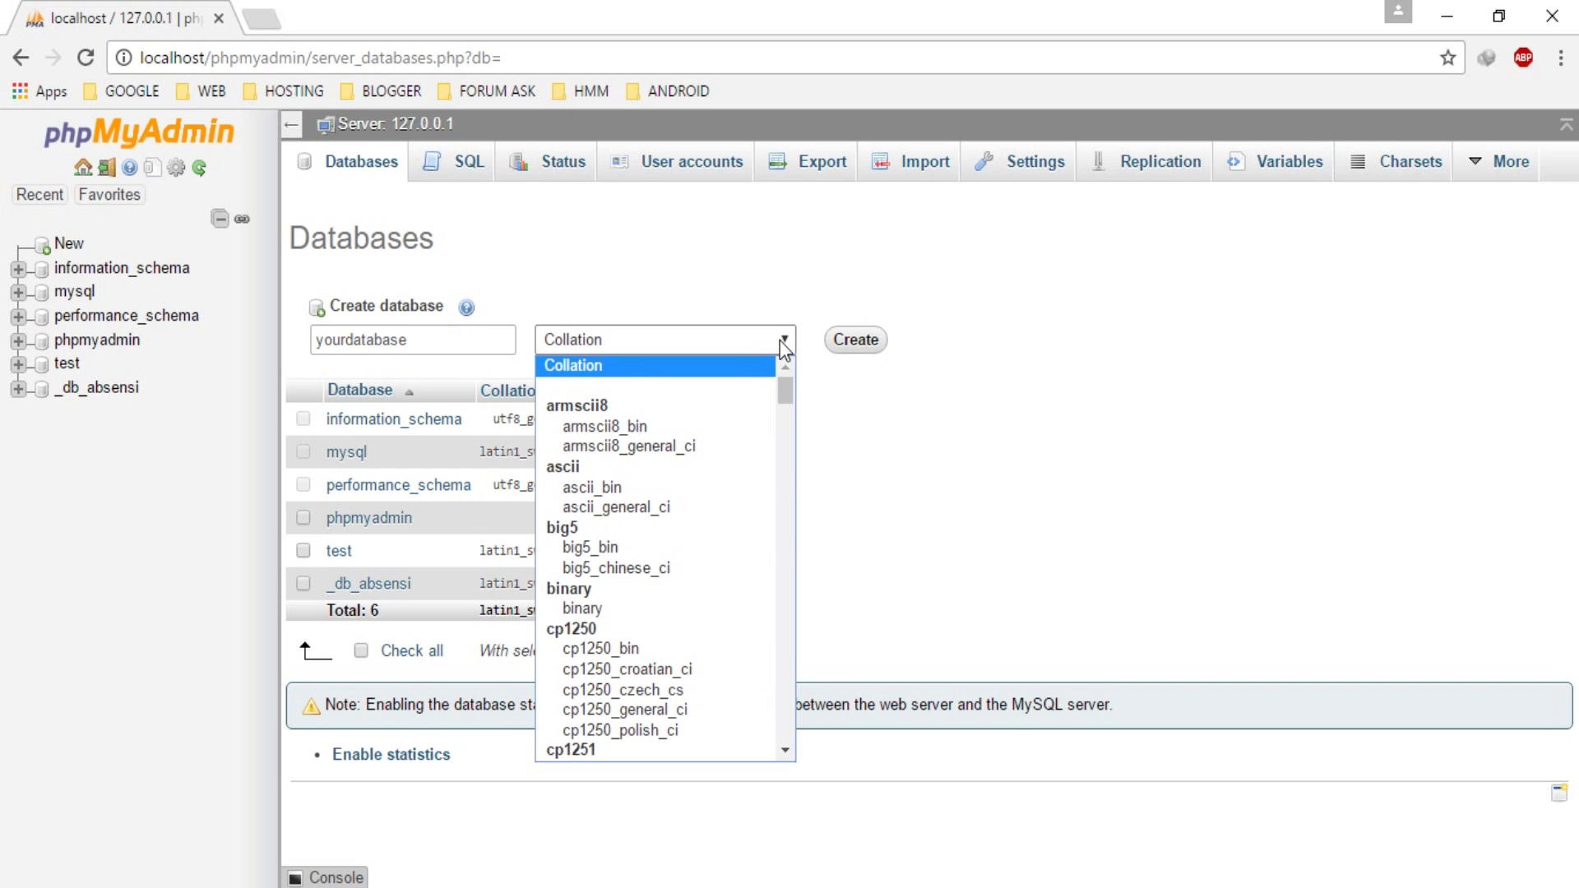
click(749, 288)
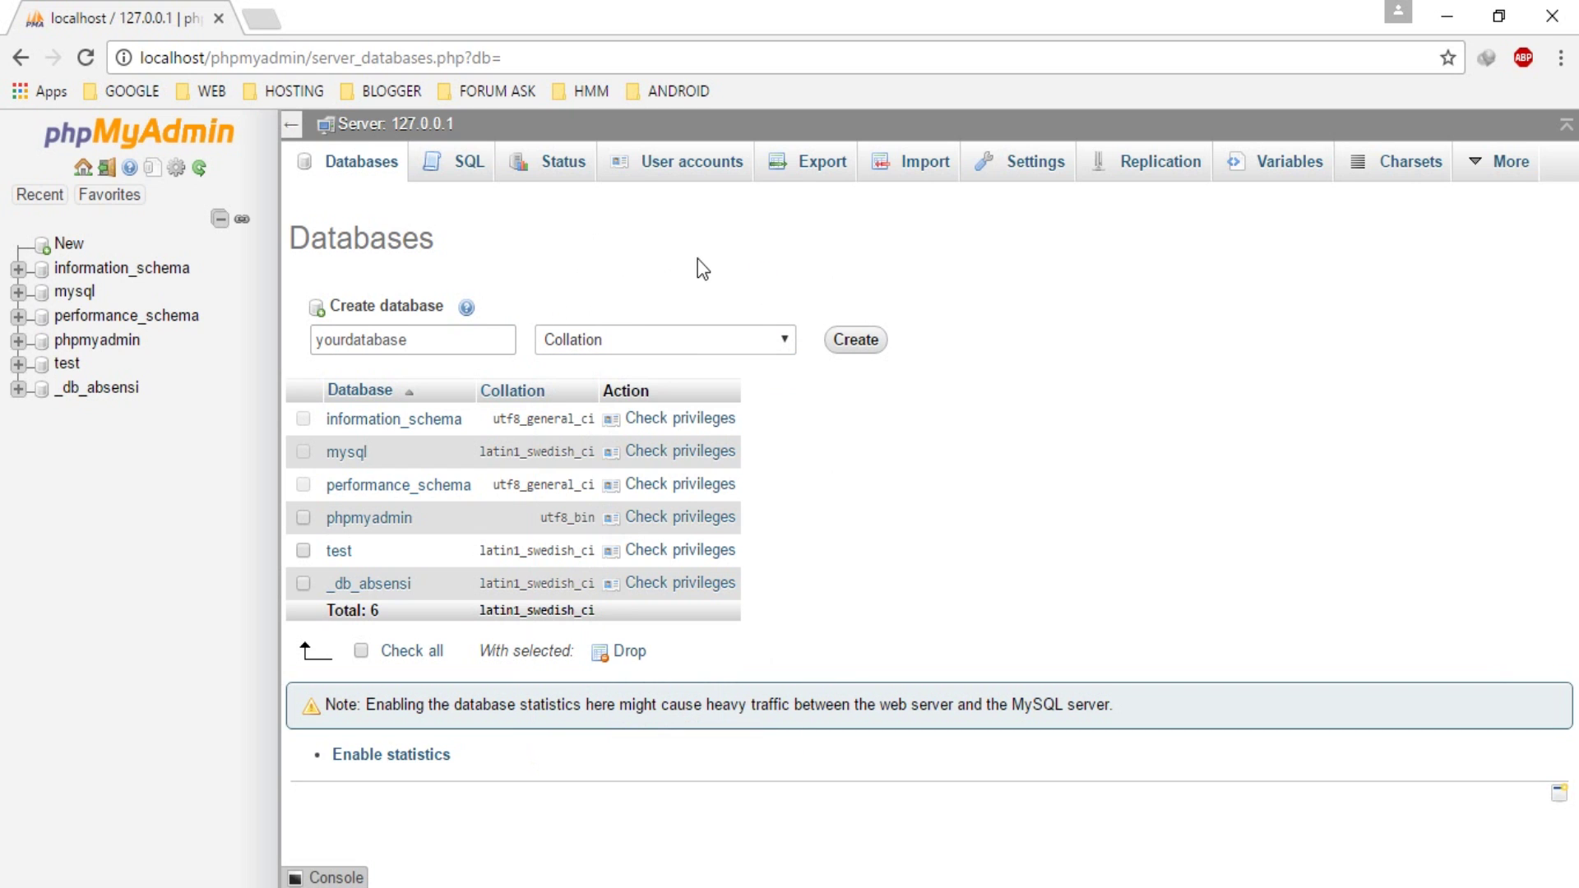
click(859, 342)
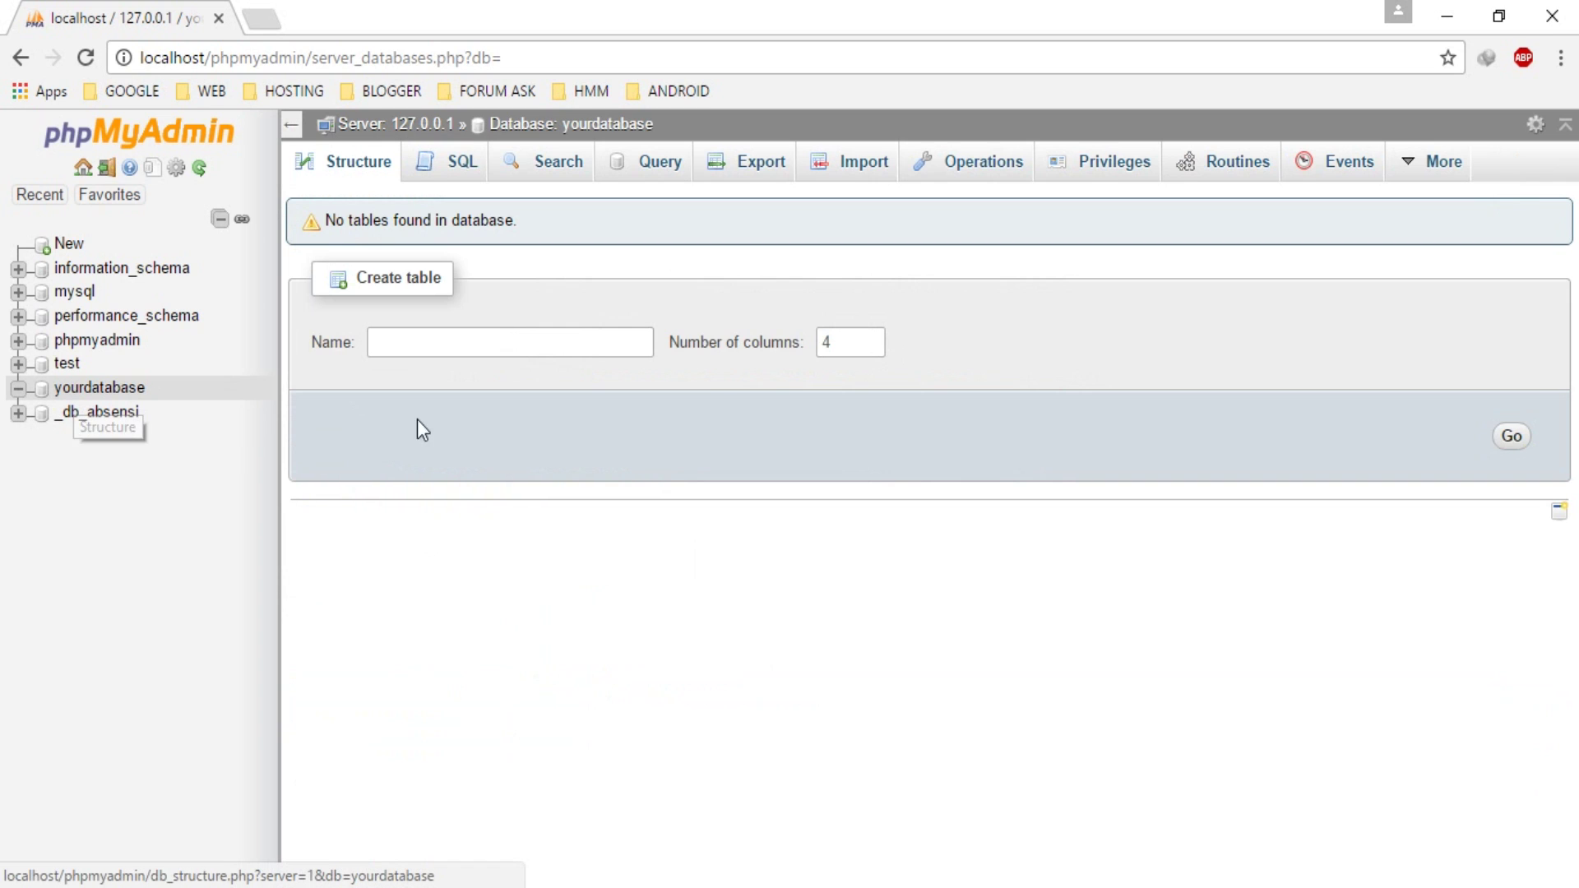
Step: Start a new table named table_one with 3 columns in yourdatabase
click(414, 339)
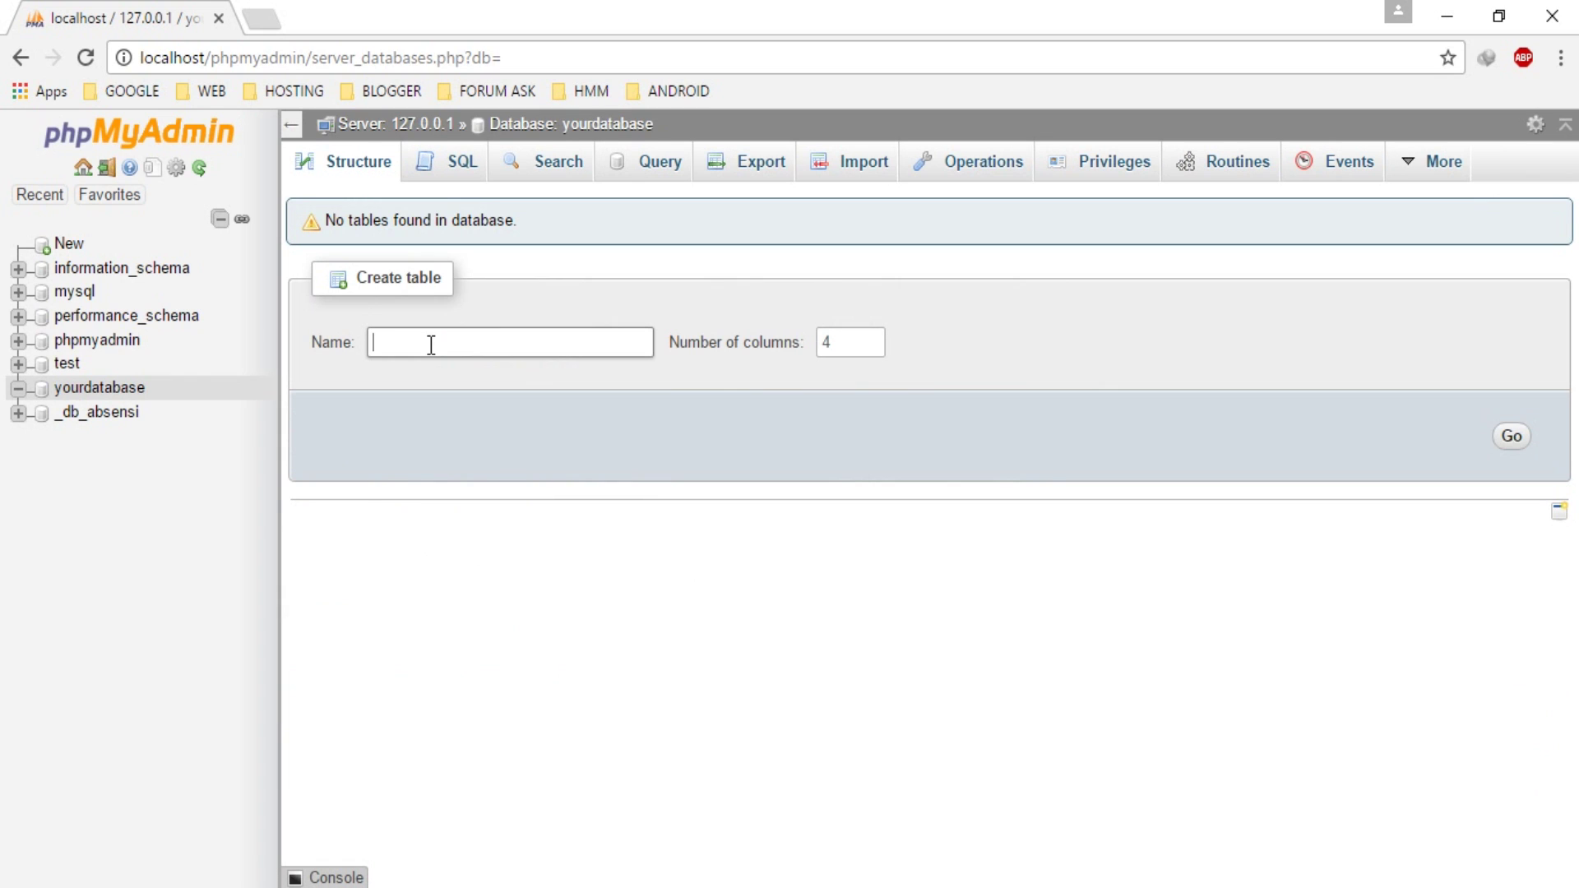
text(ta)
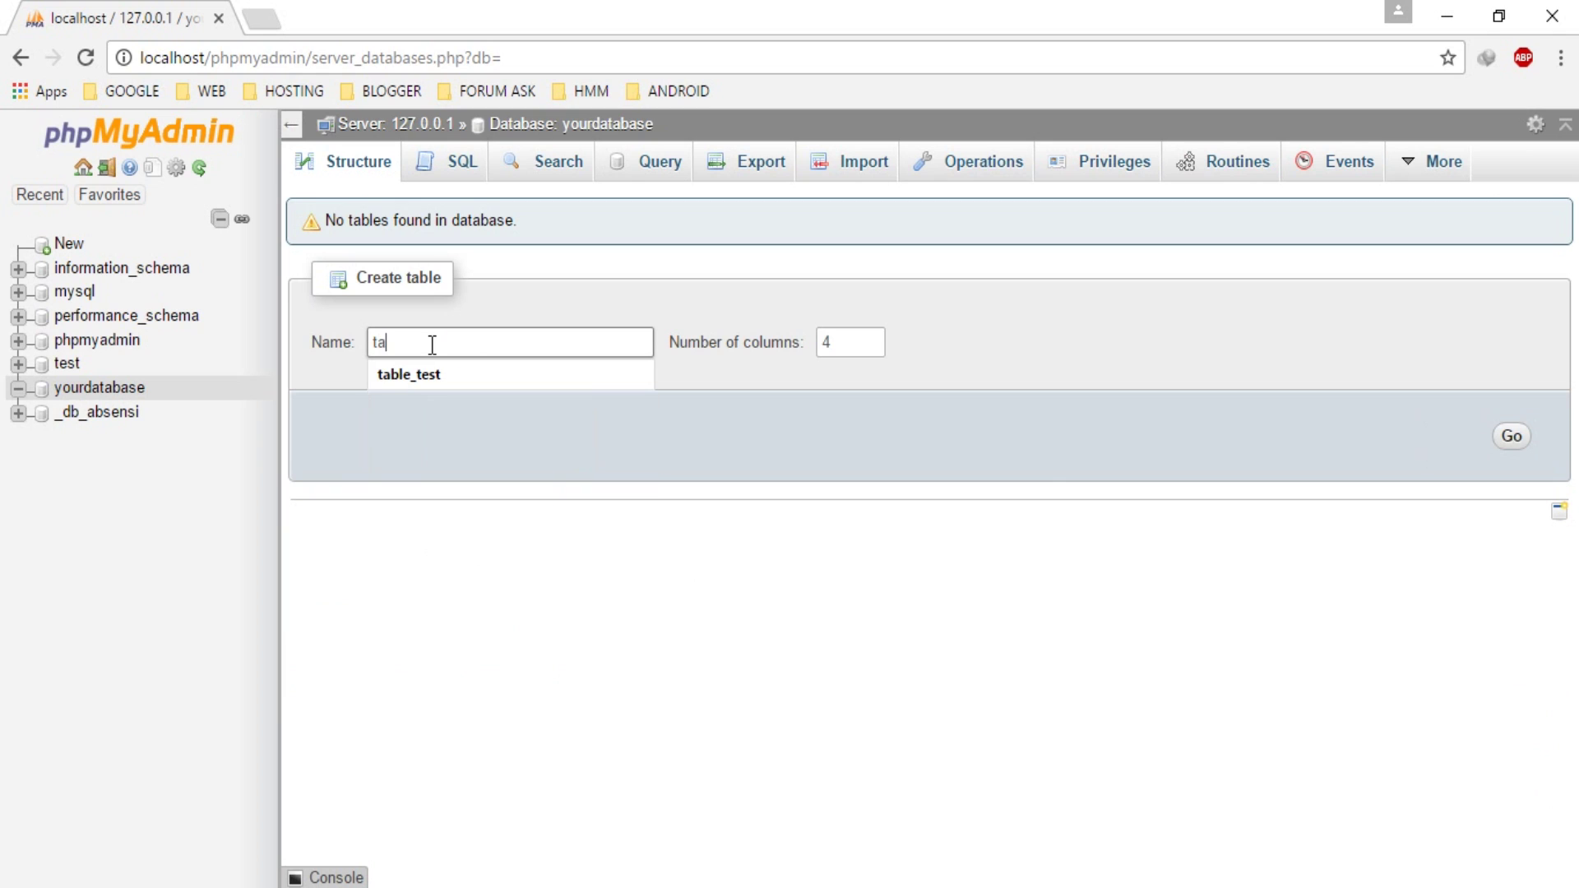
text(ble_one)
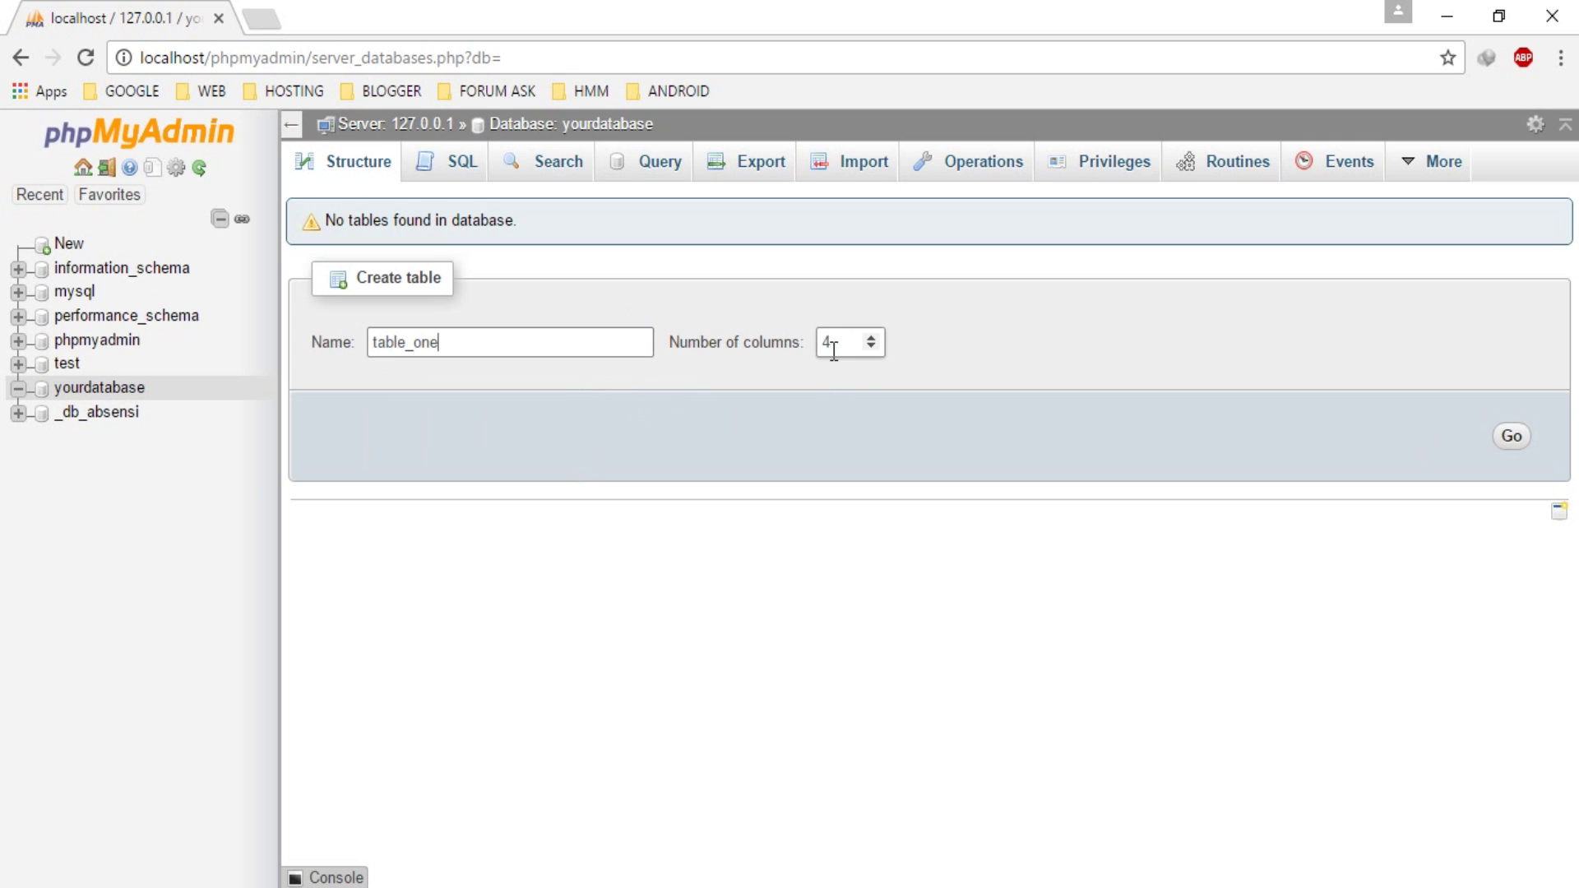
click(870, 346)
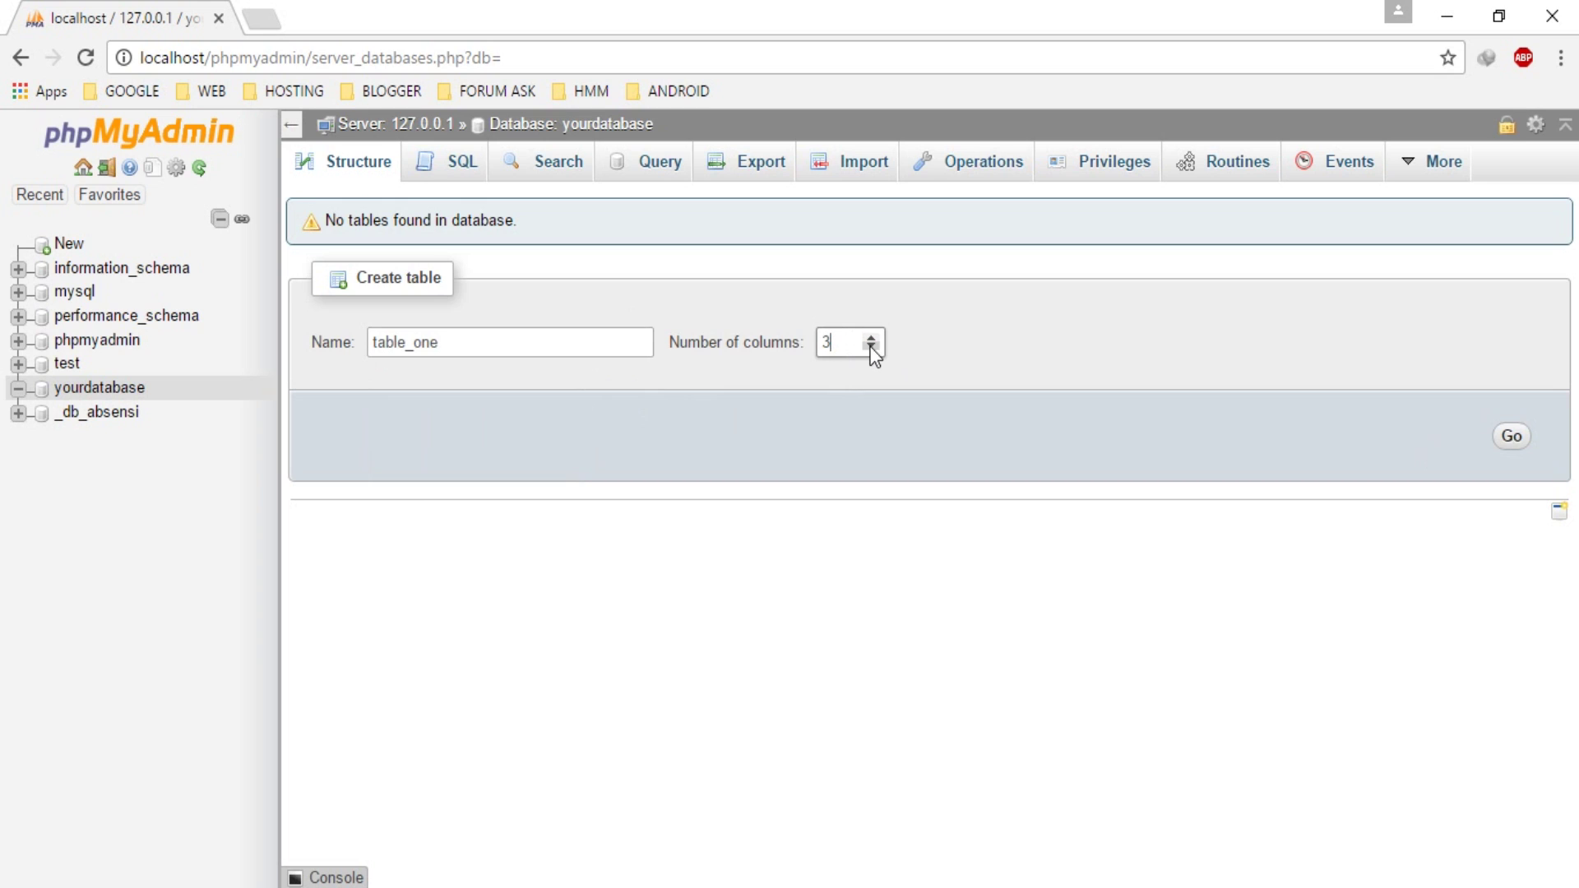
click(762, 388)
click(1506, 447)
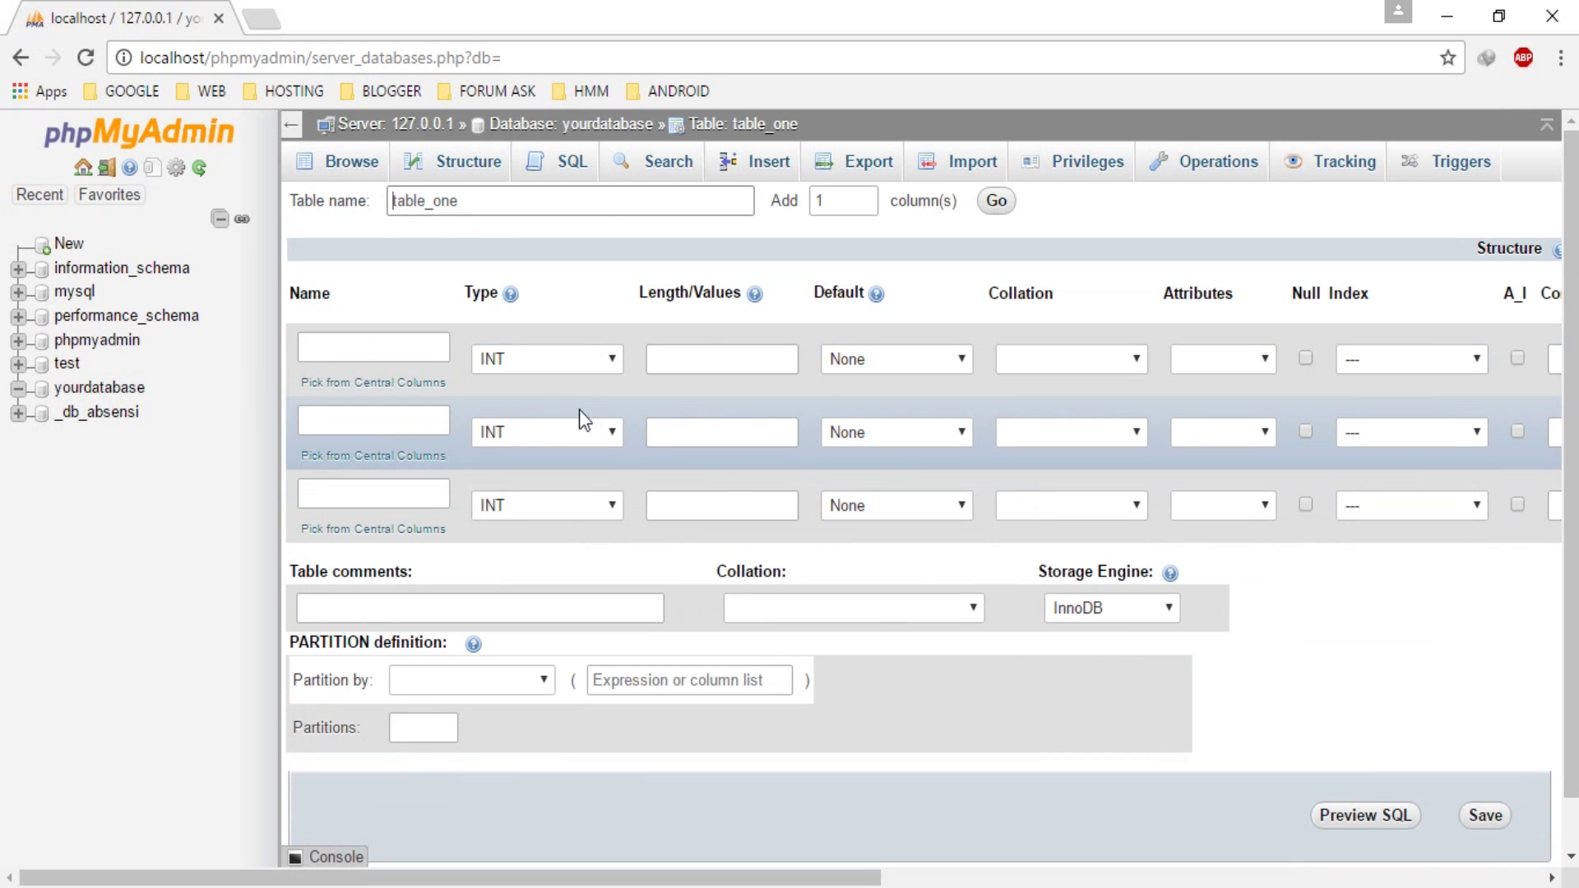
Step: Name the three columns of table_one id, names and birthday
click(374, 350)
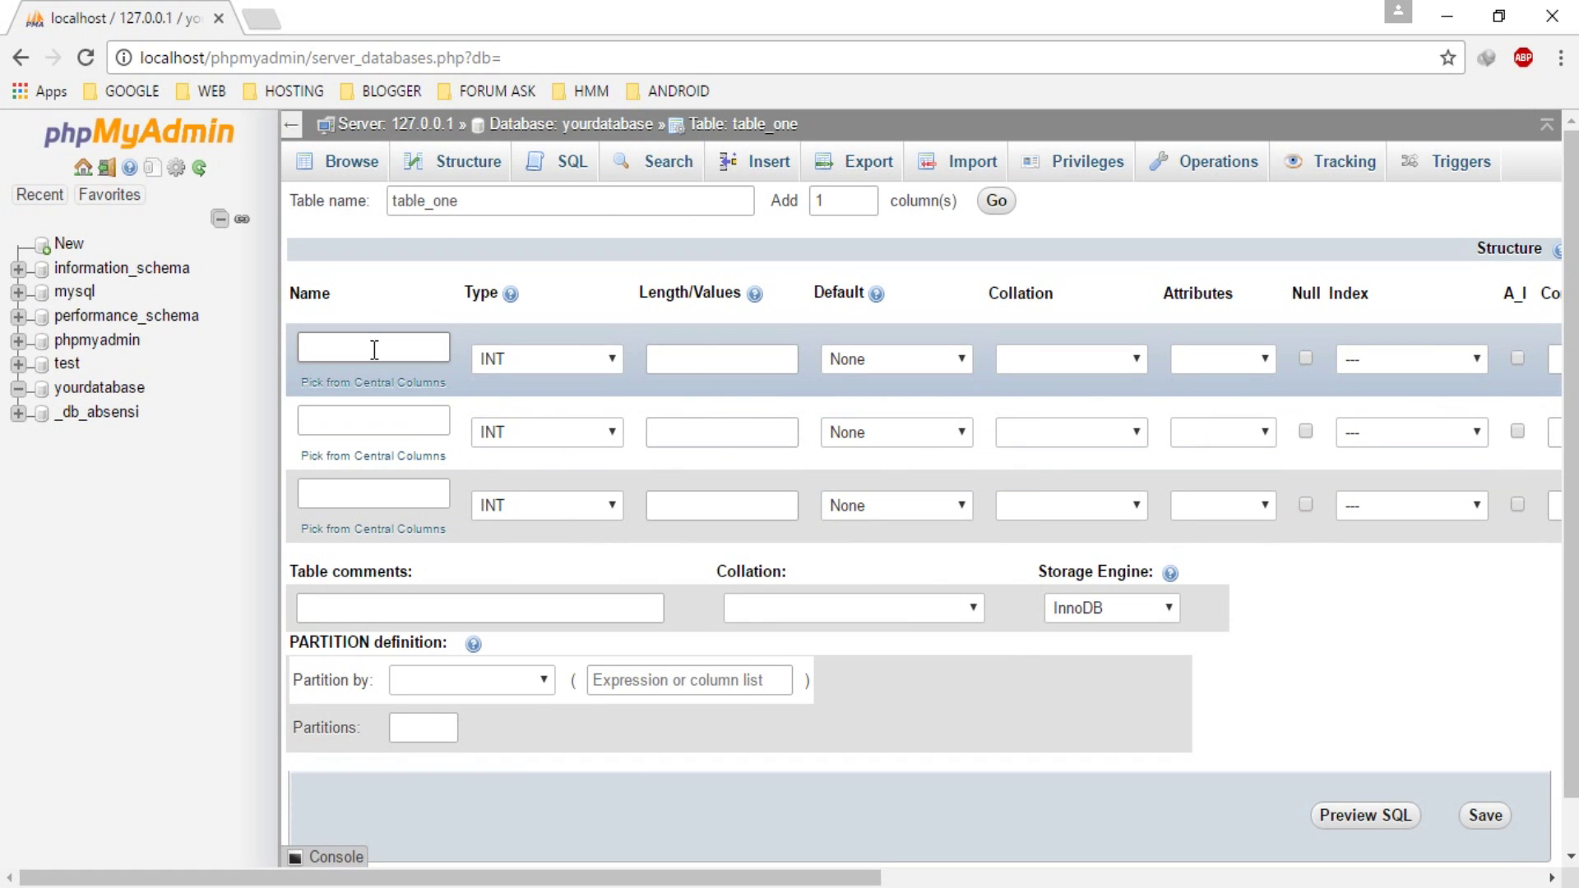
text(id)
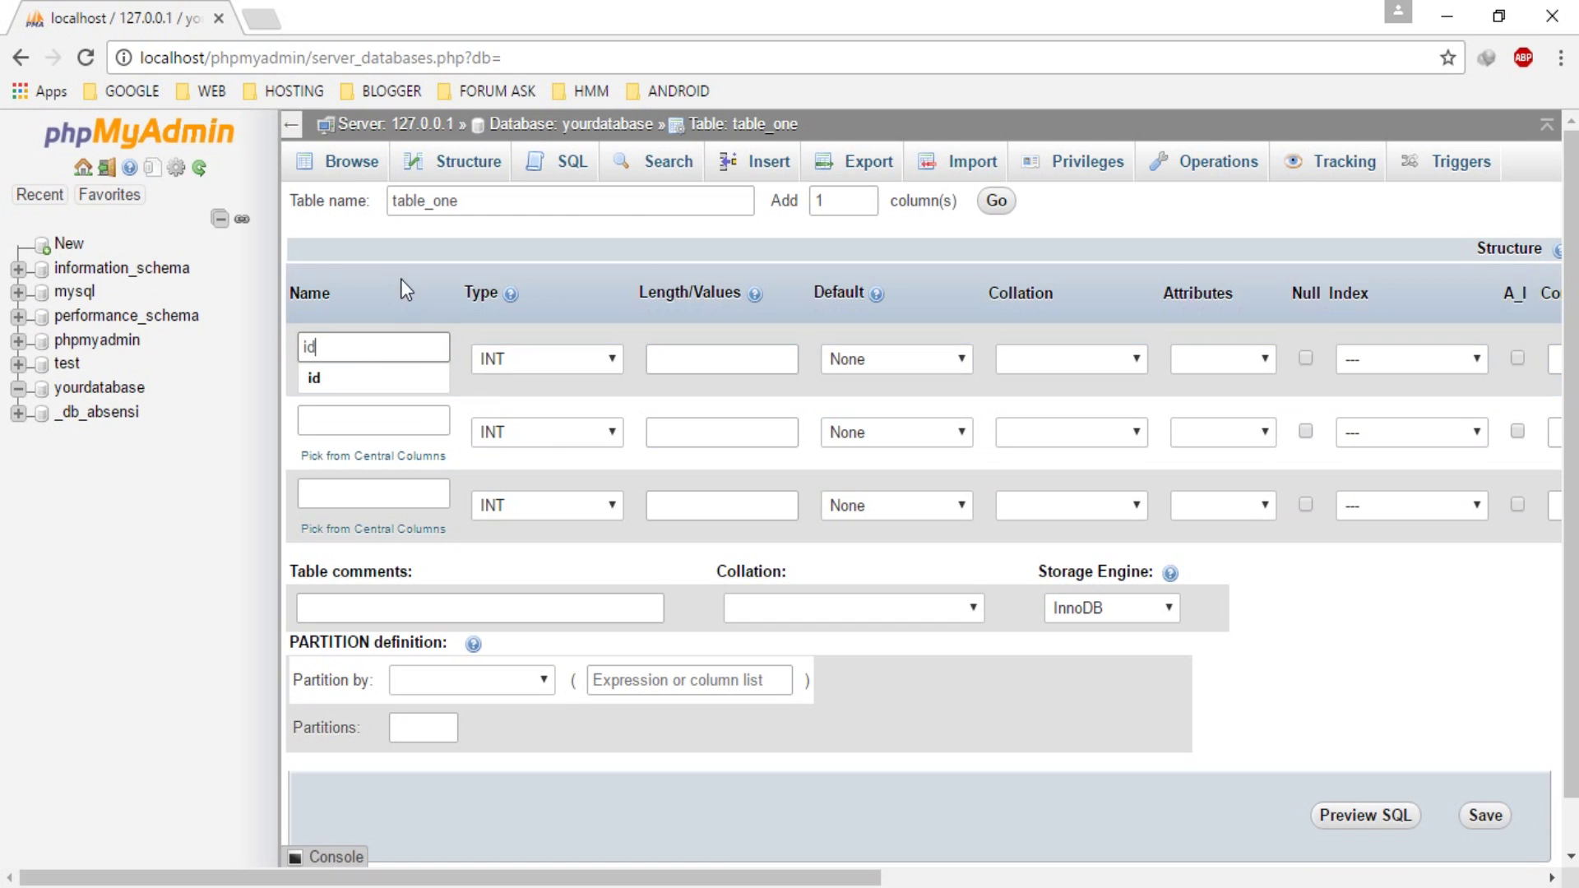
click(371, 423)
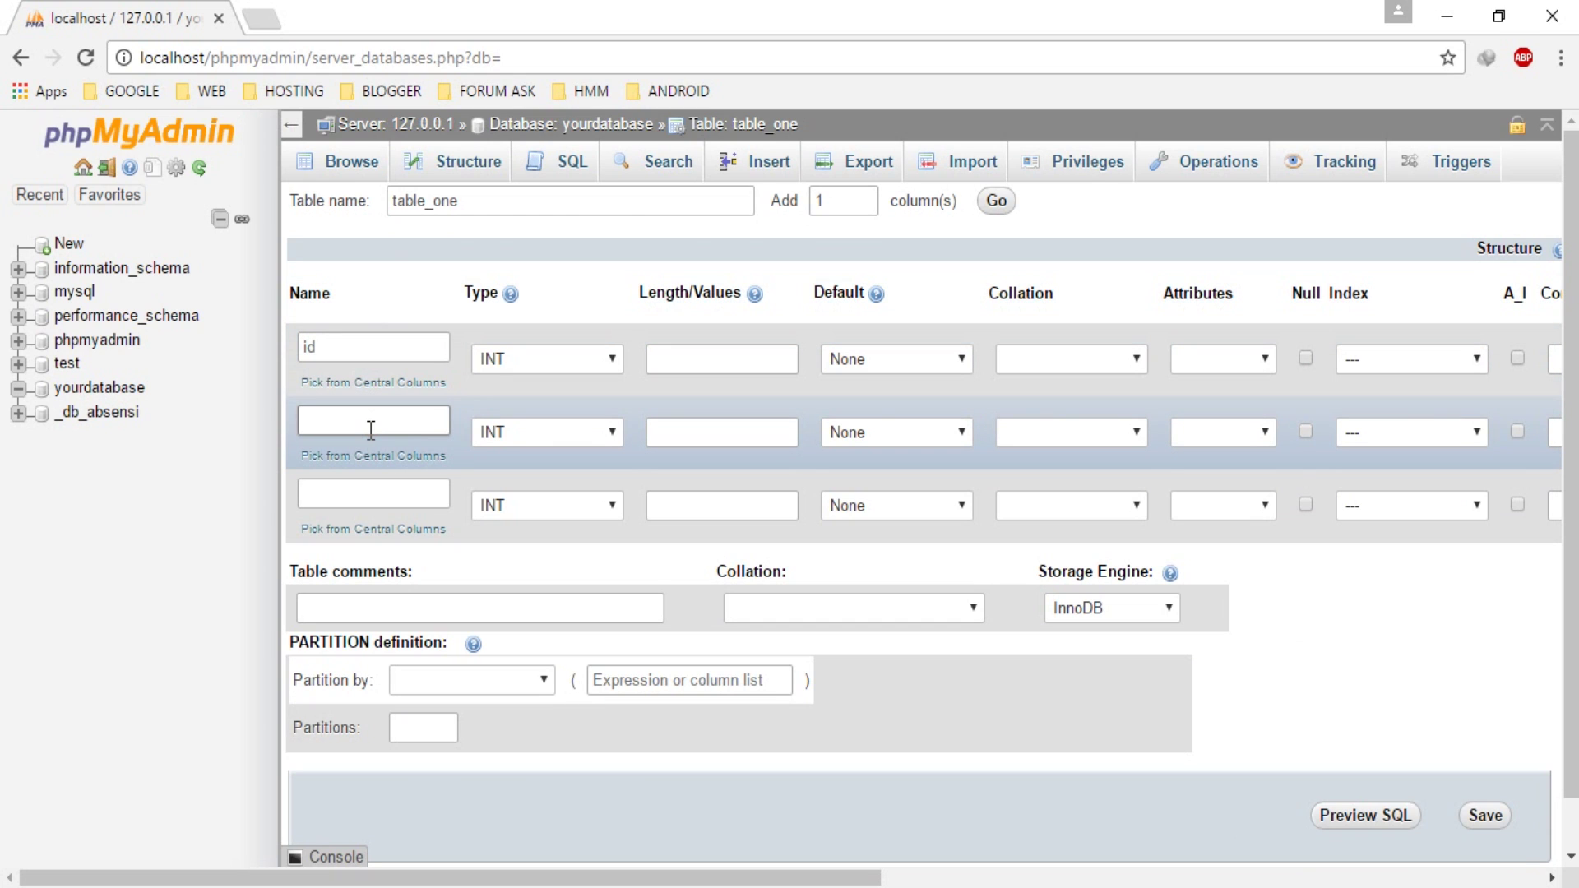
text(names)
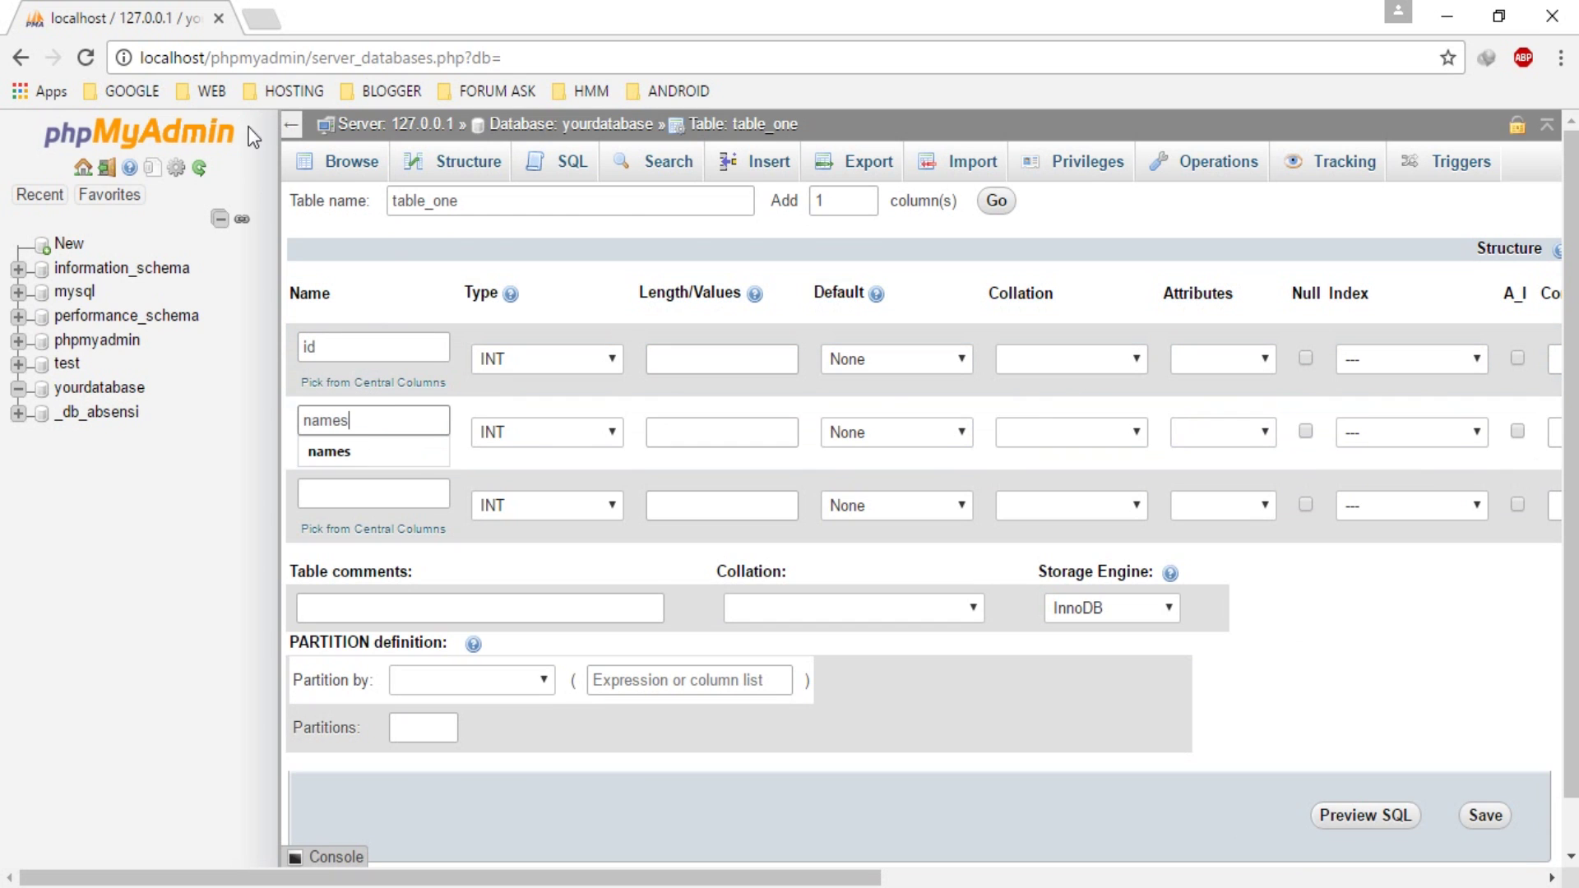
click(353, 272)
click(356, 493)
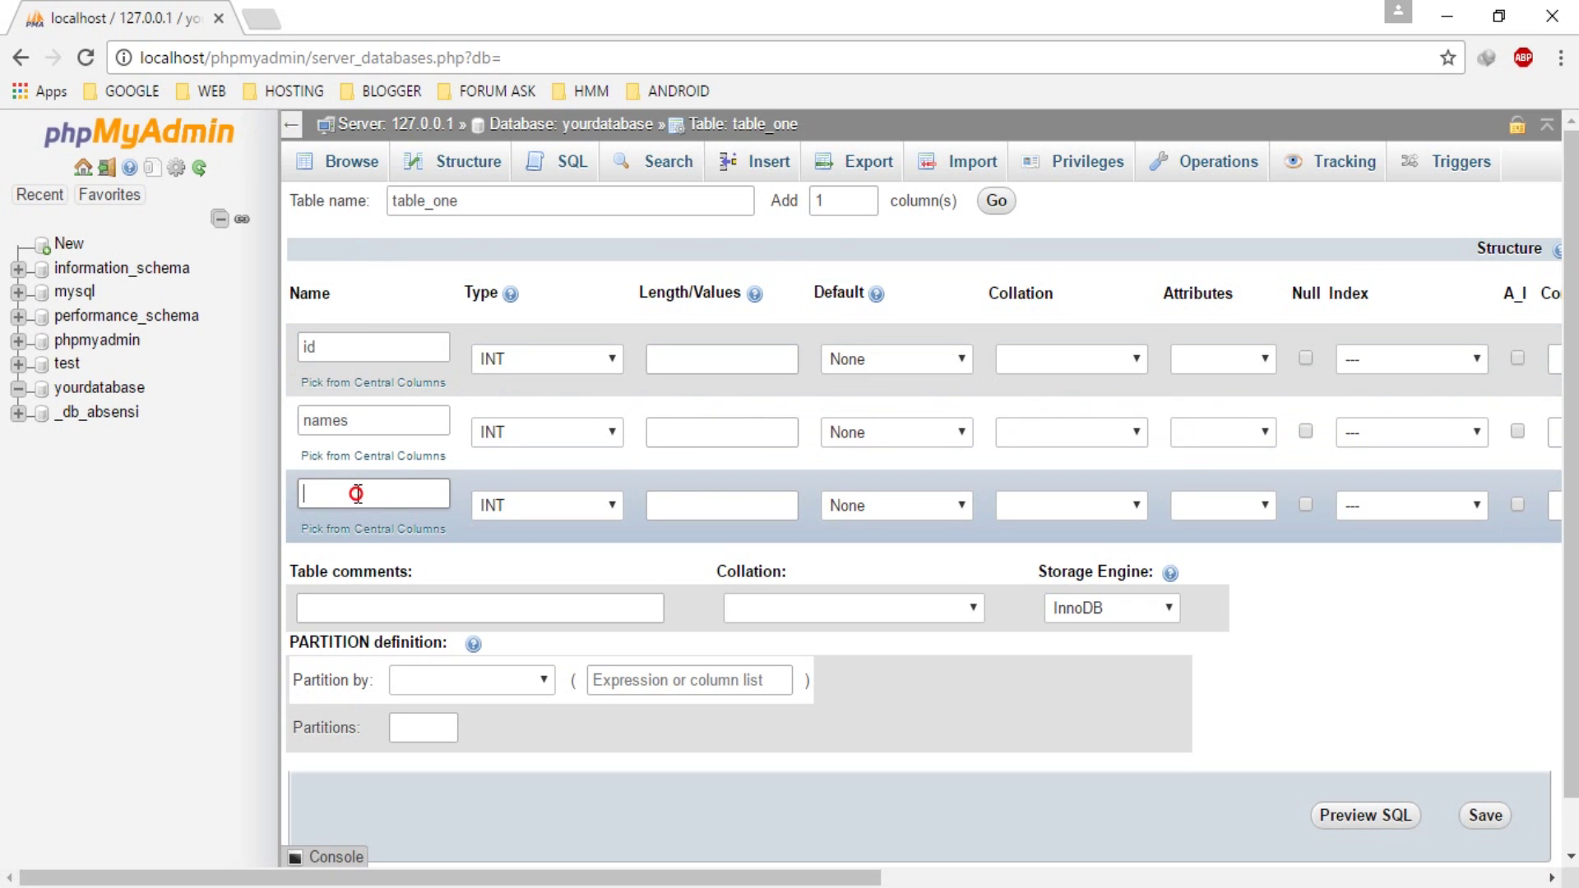
text(birthday)
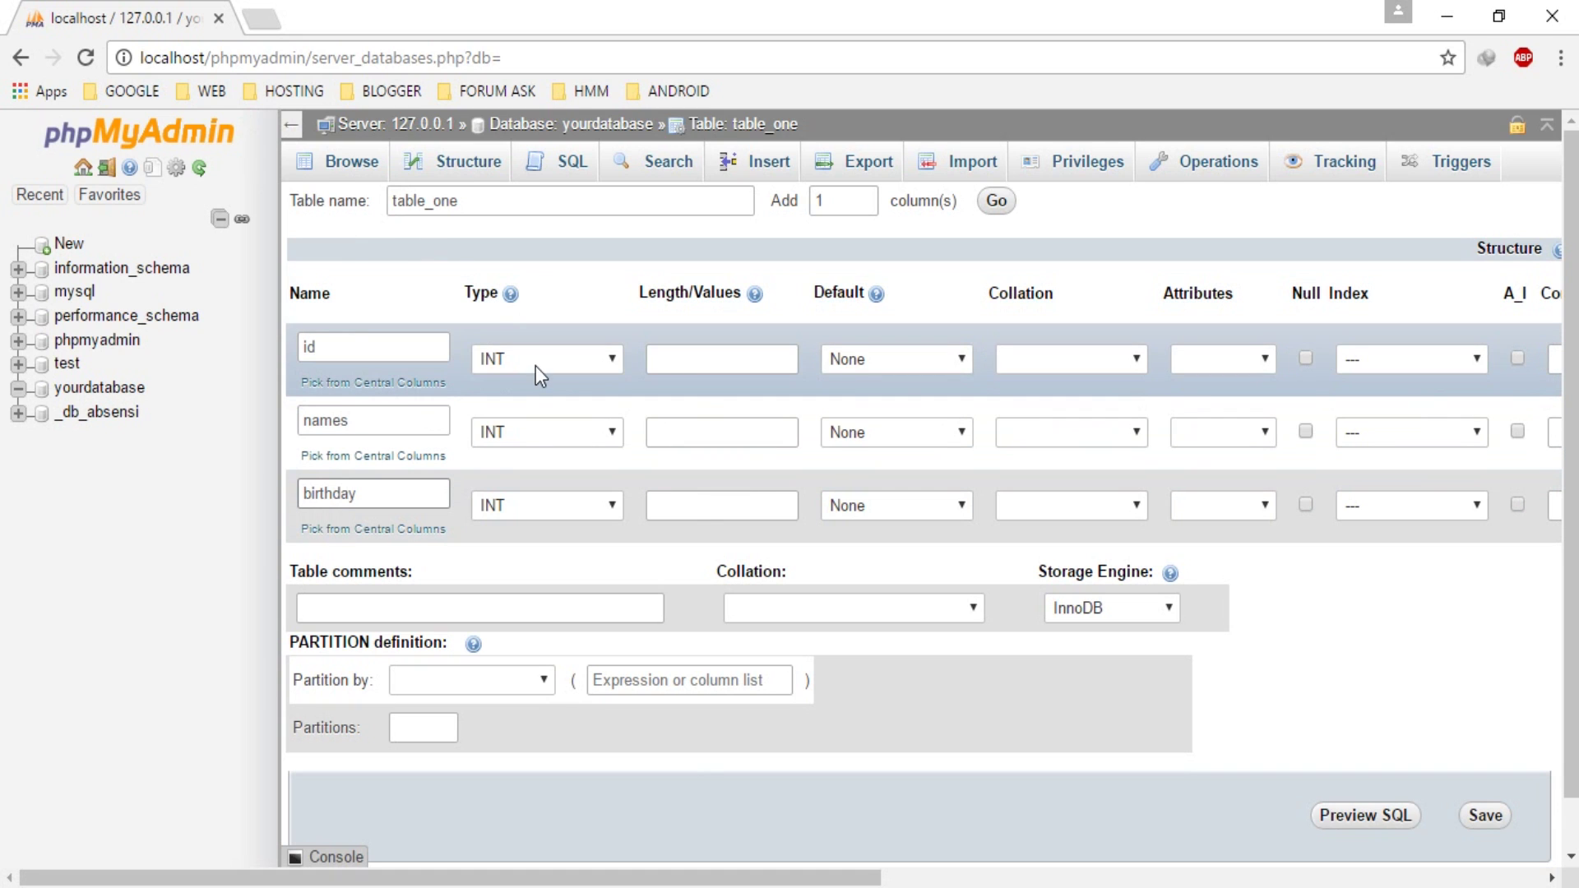
Step: Set the data type of the id, names and birthday columns to VARCHAR
click(535, 367)
click(549, 406)
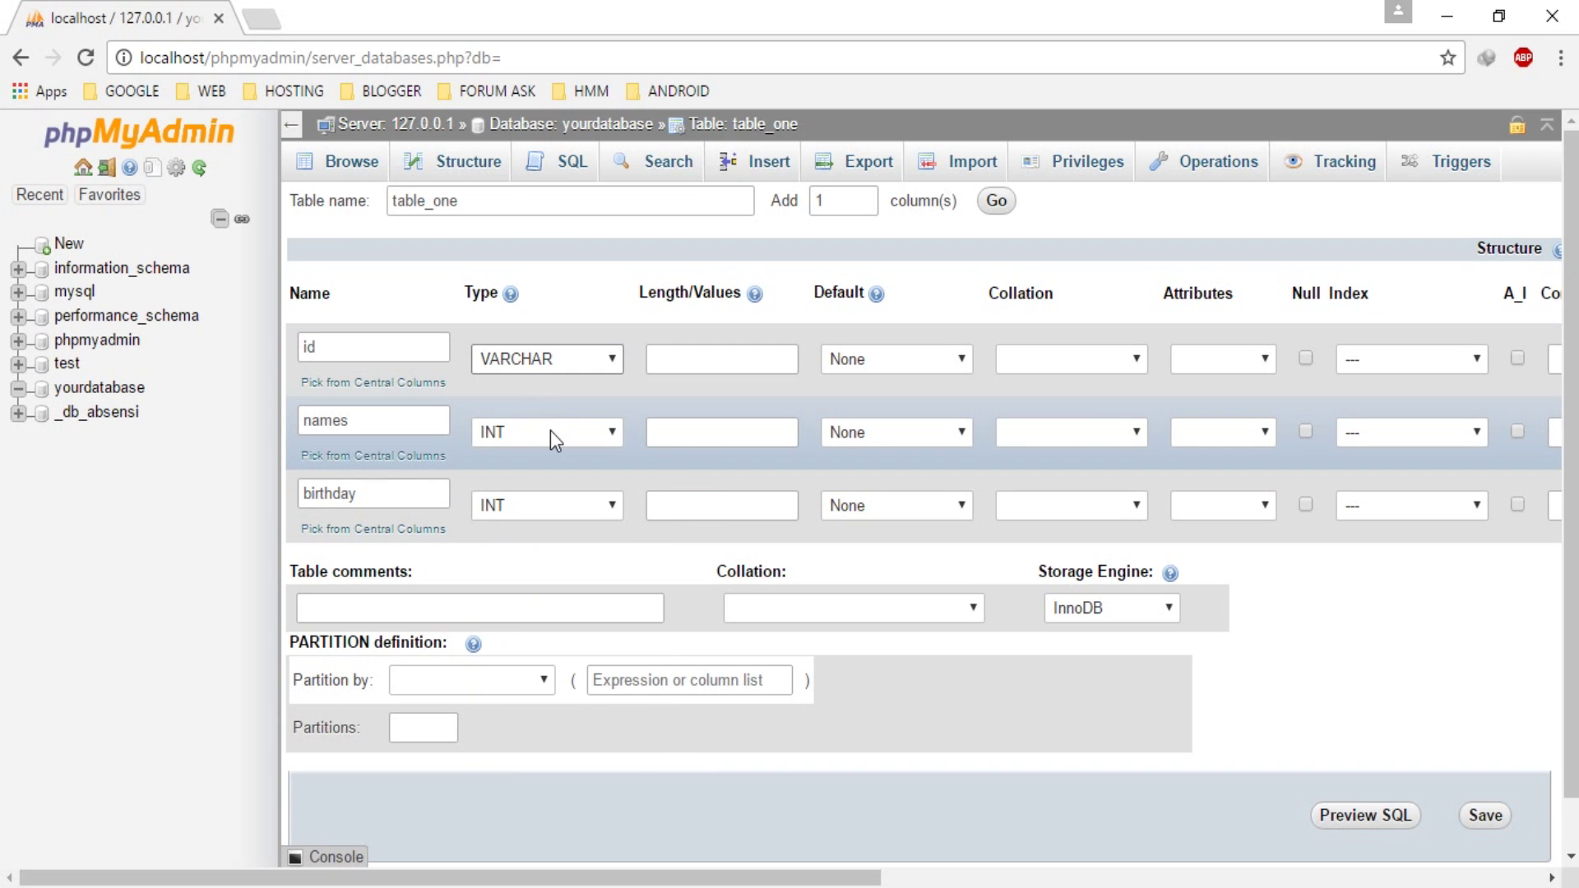
click(550, 431)
click(554, 476)
click(561, 505)
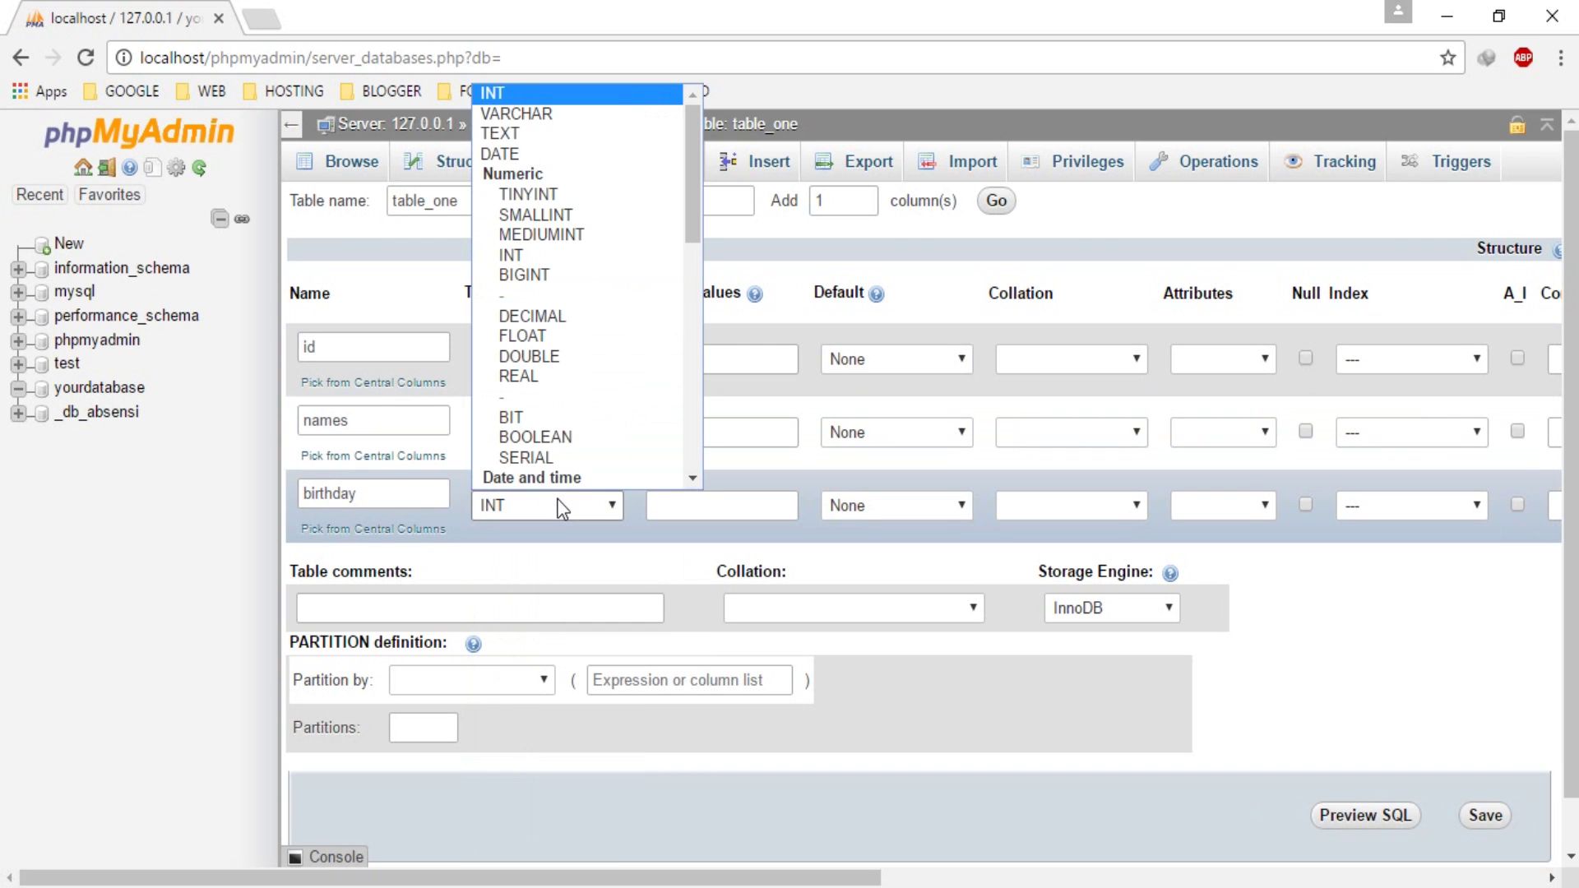
click(531, 110)
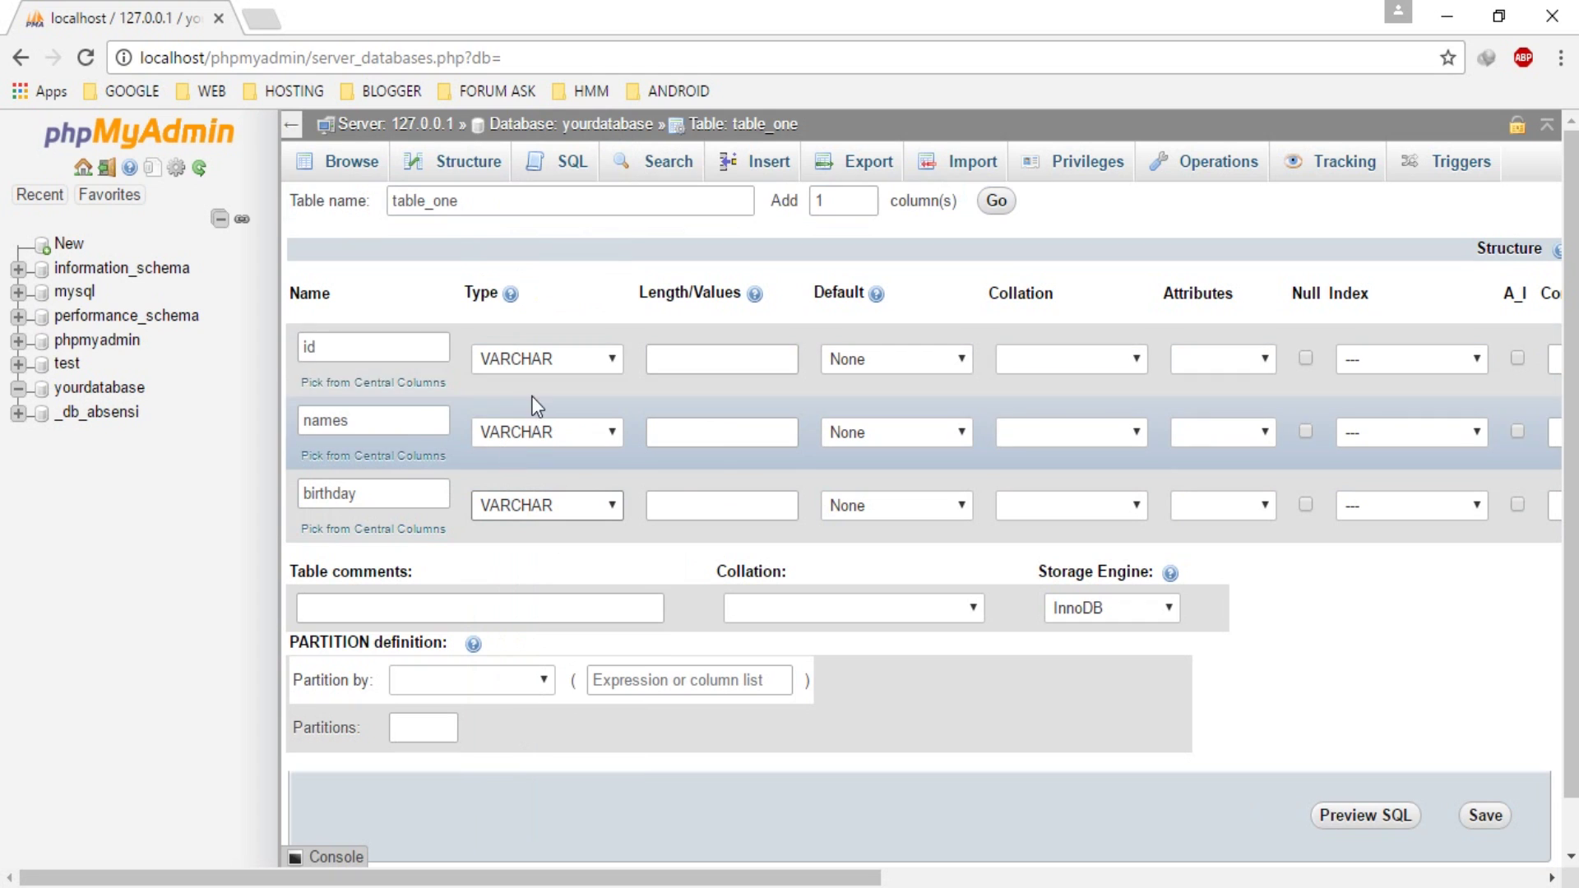
Step: Set the column lengths to 20 for id, 40 for names and 8 for birthday
click(671, 347)
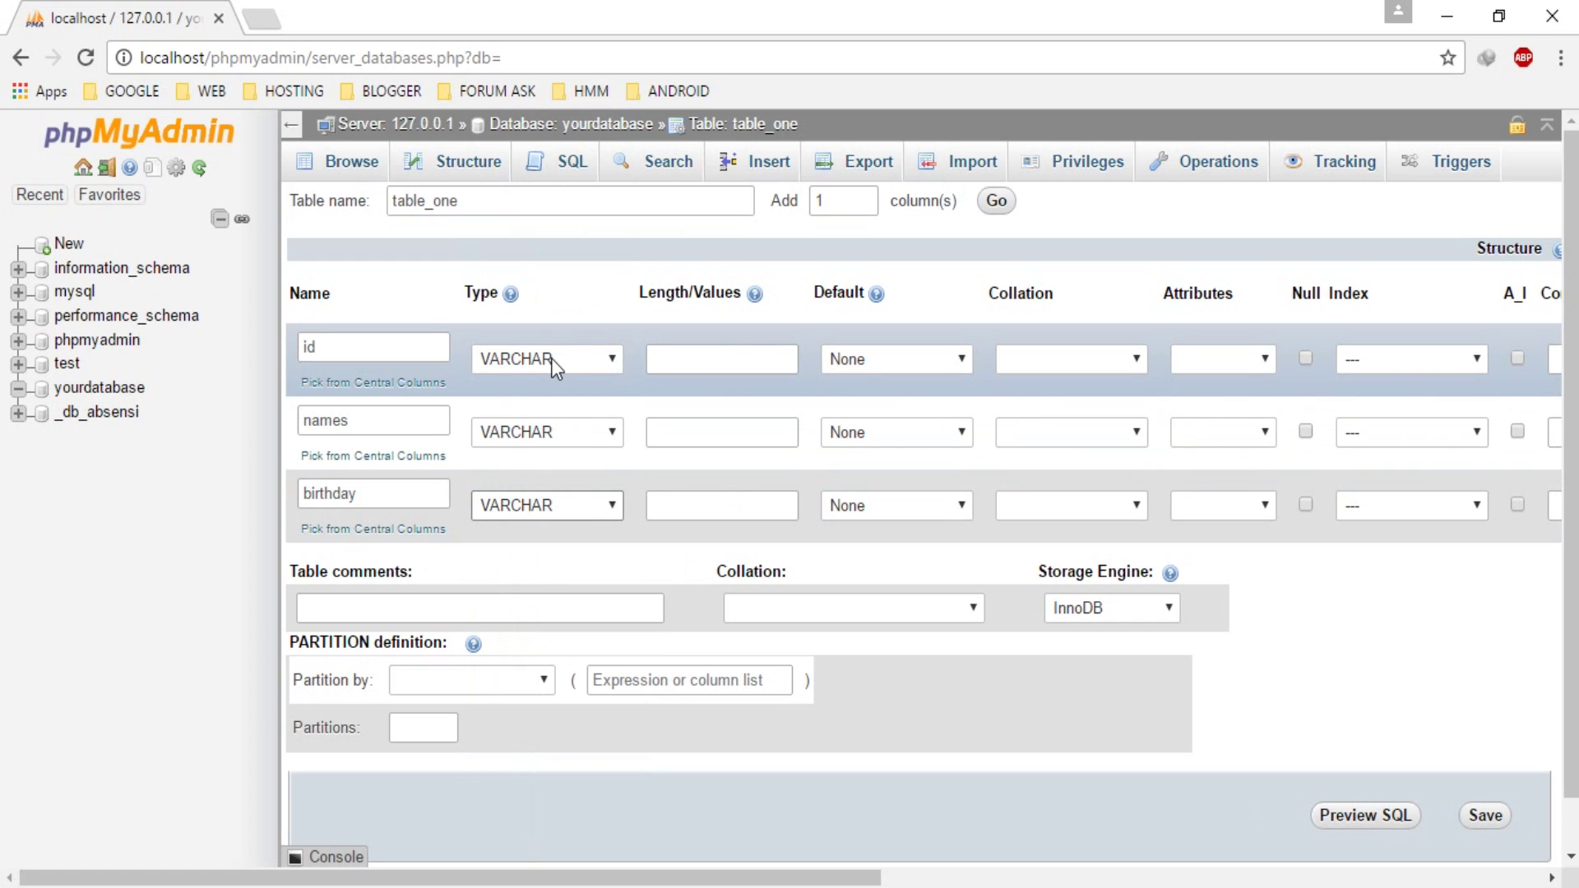
click(688, 362)
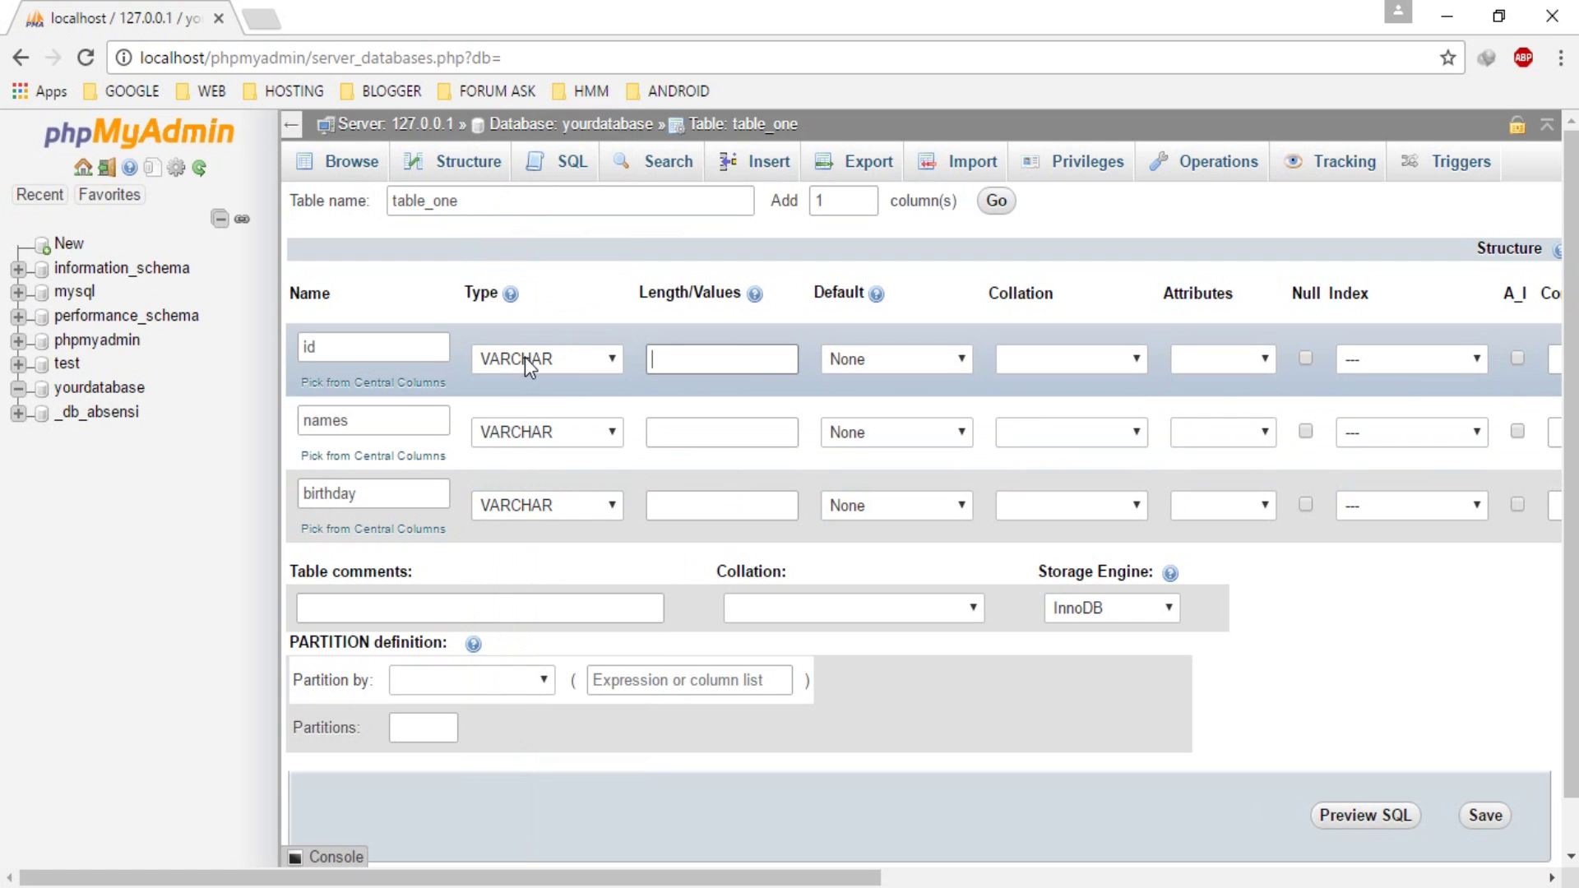
click(662, 354)
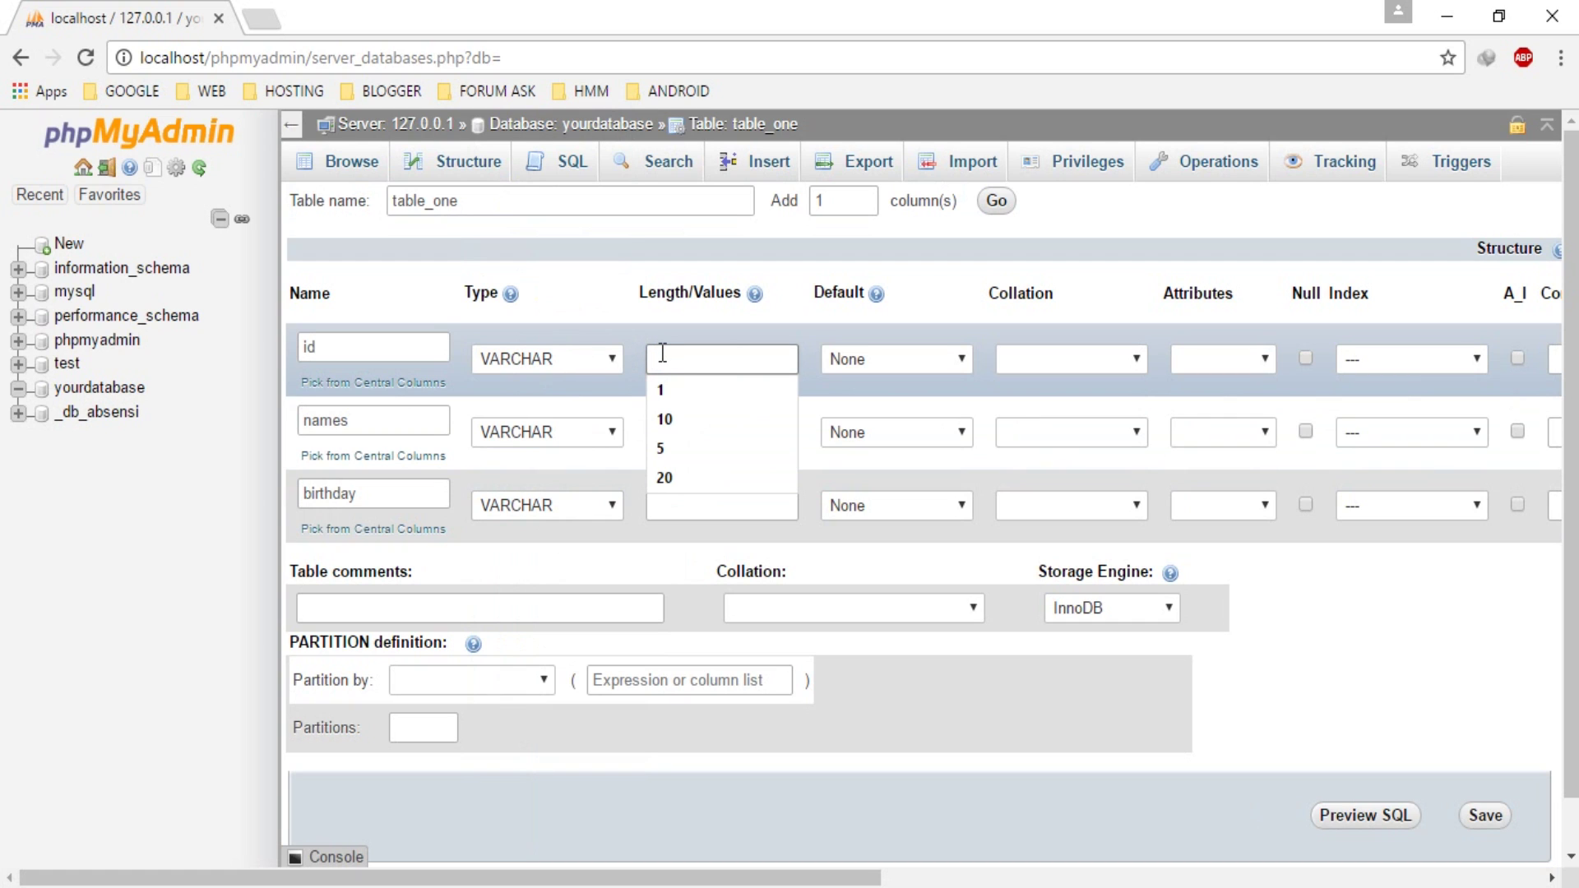
text(20)
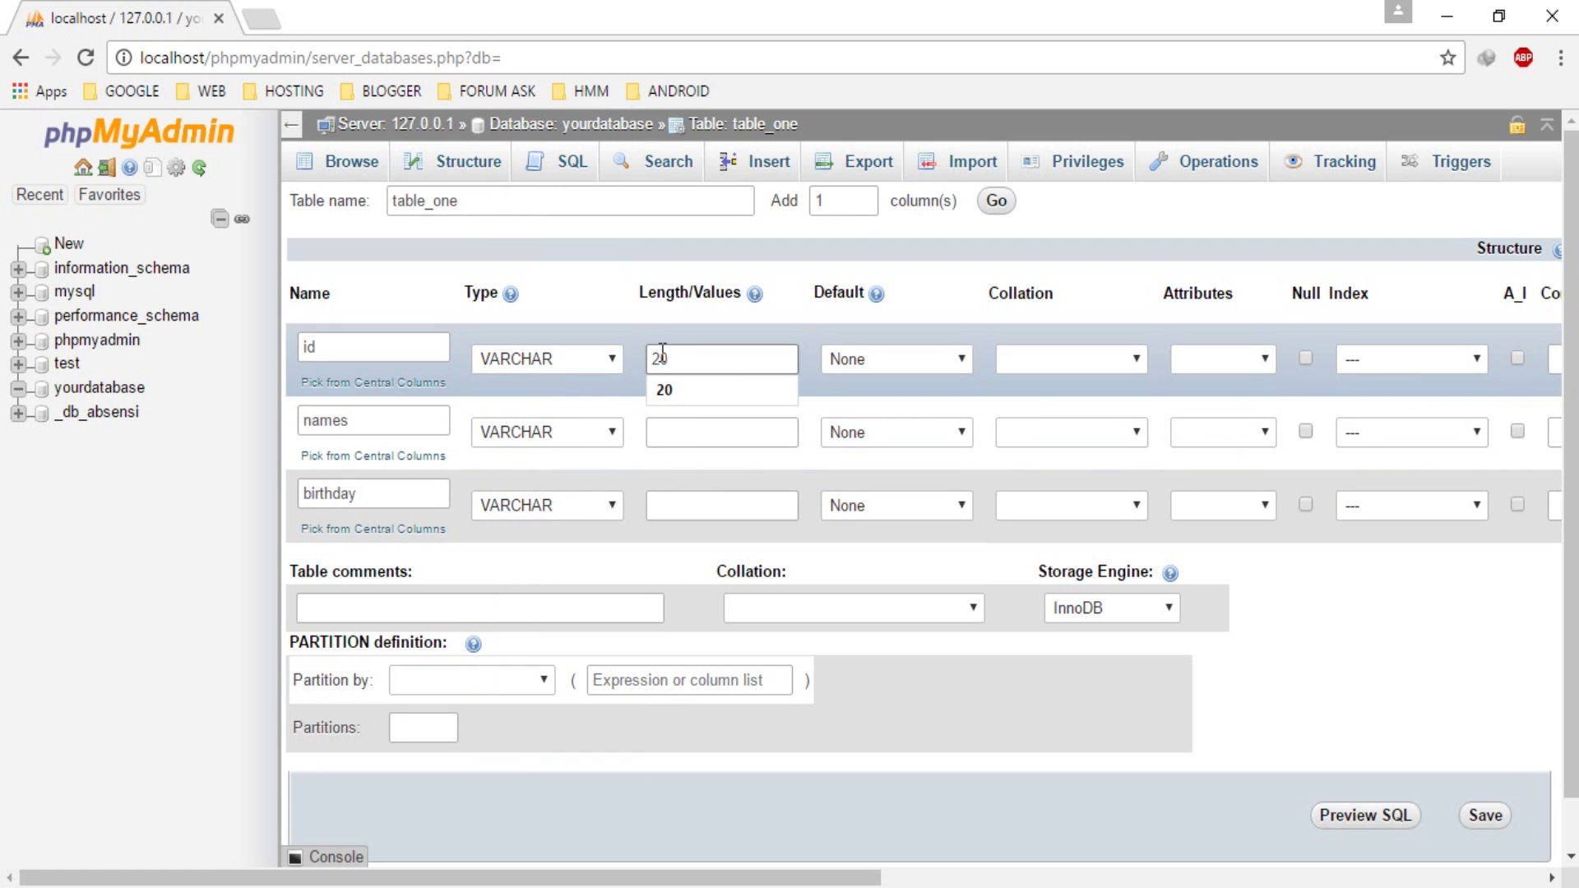
click(692, 427)
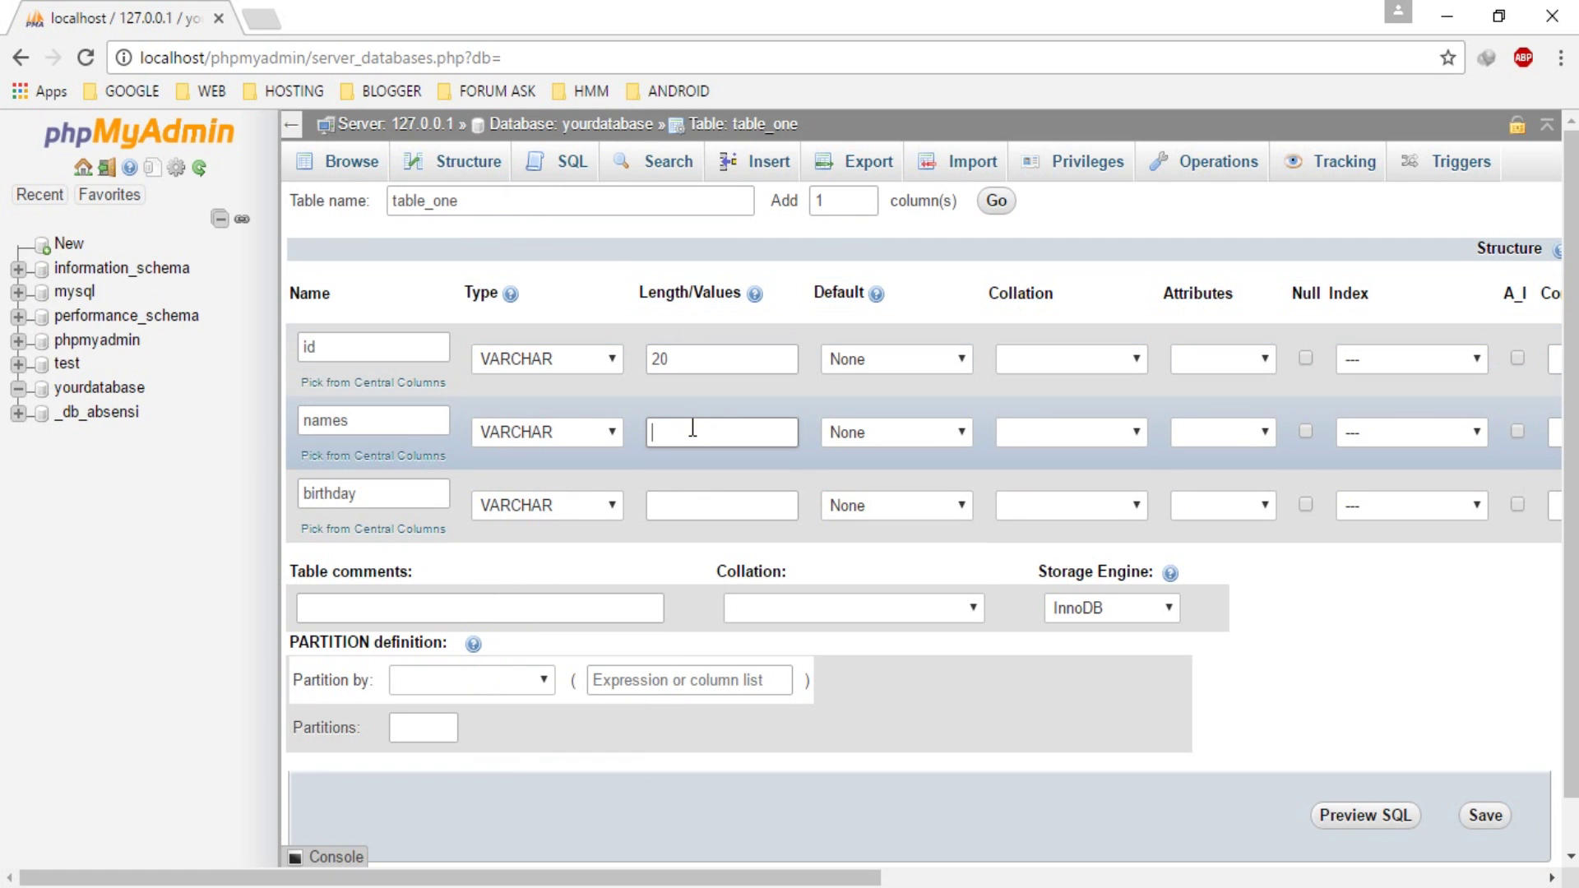
text(40)
click(734, 505)
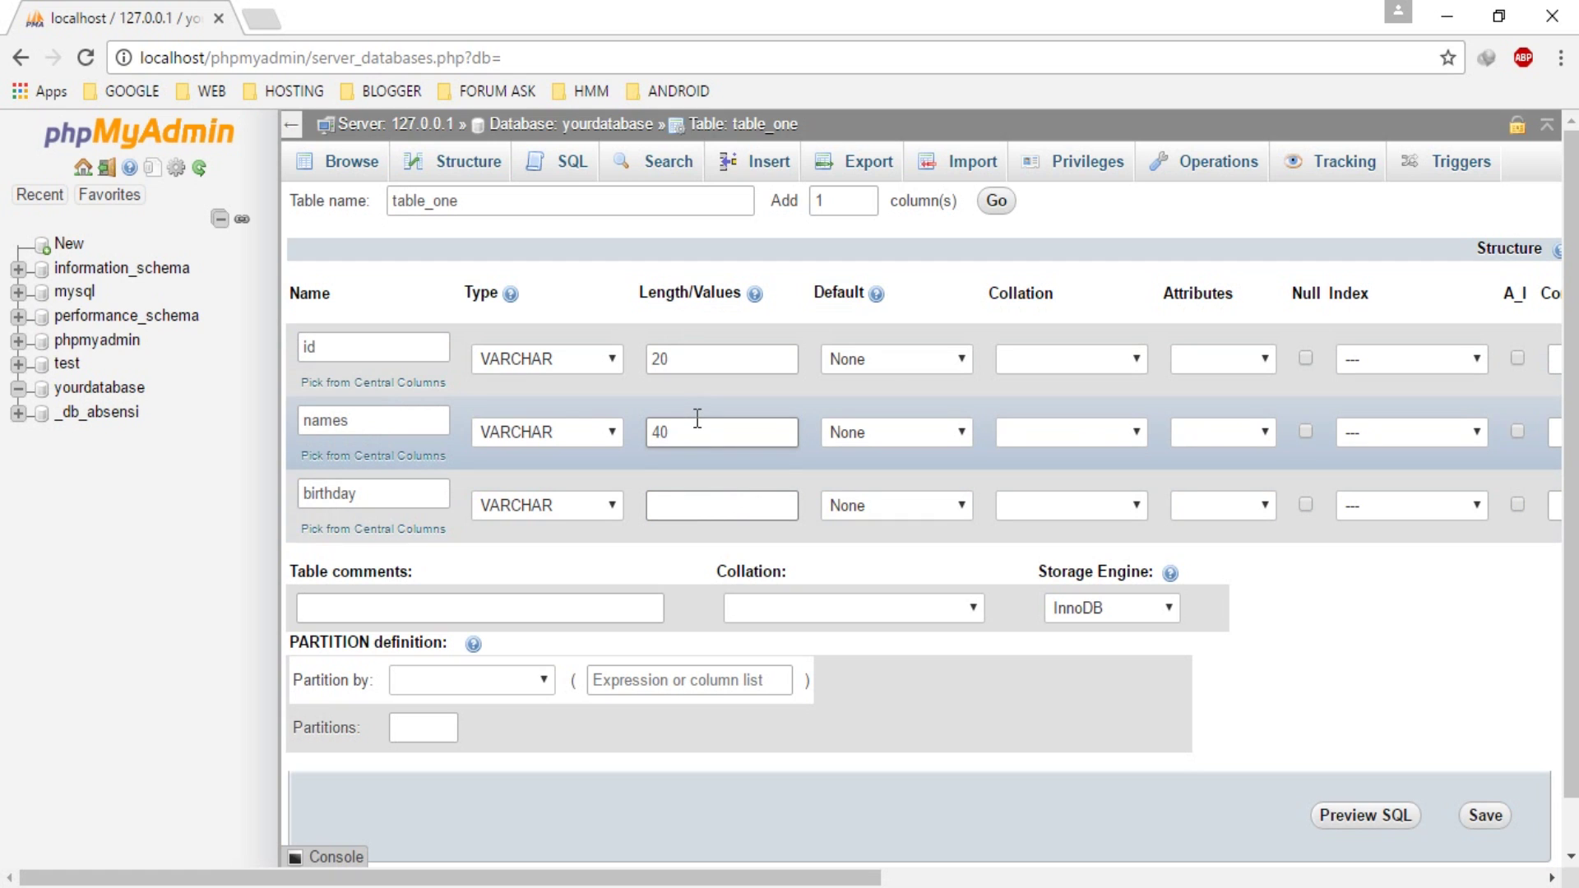
text(8)
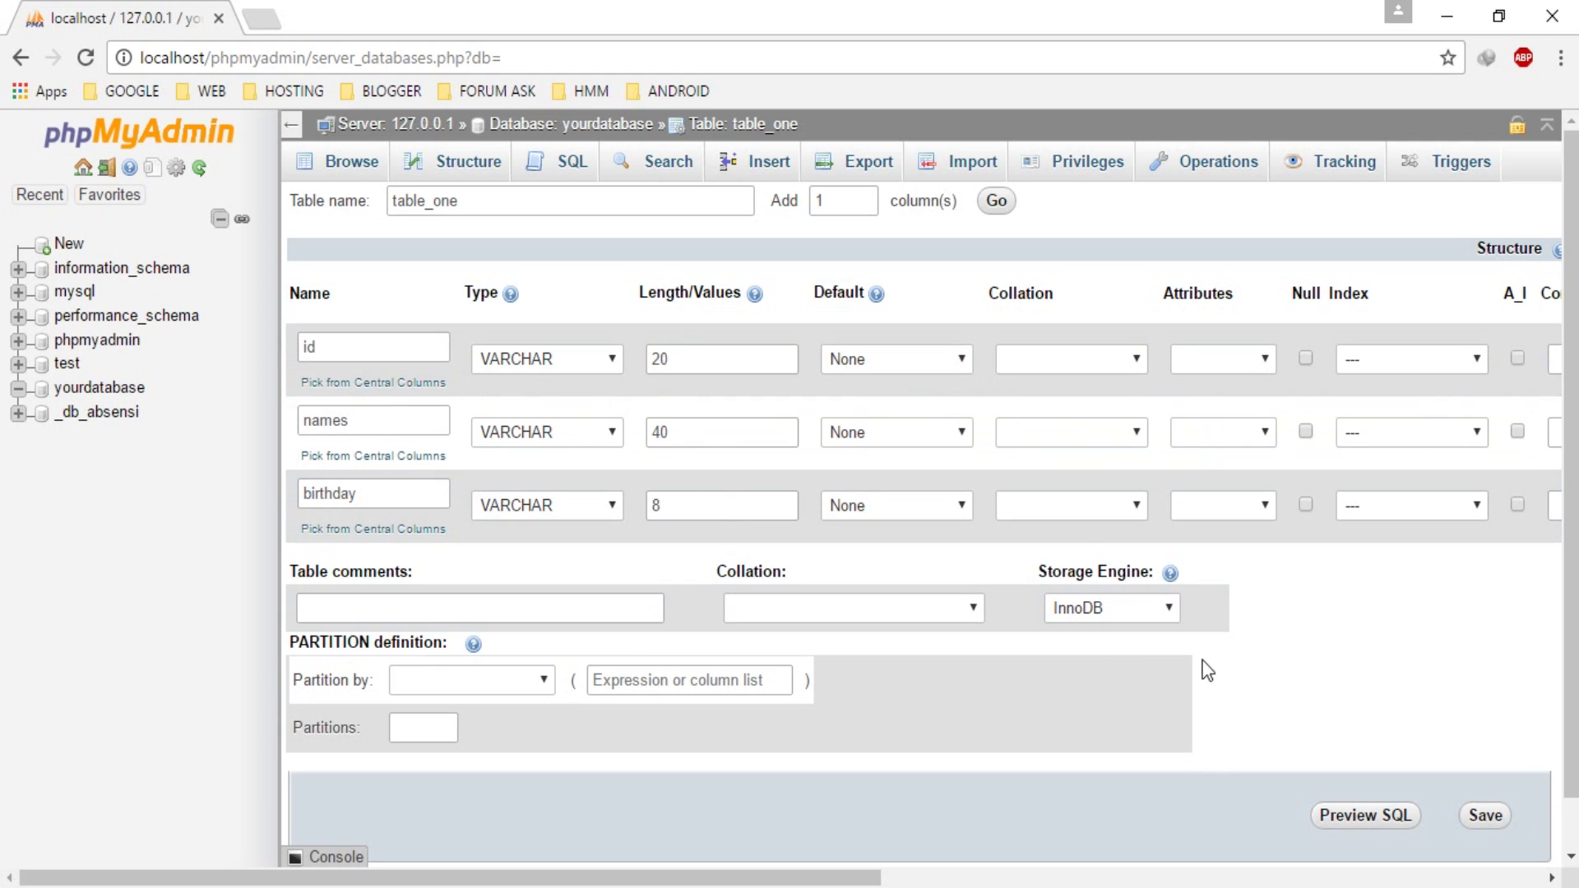
Step: Save table_one with its three columns and open its structure
click(1489, 823)
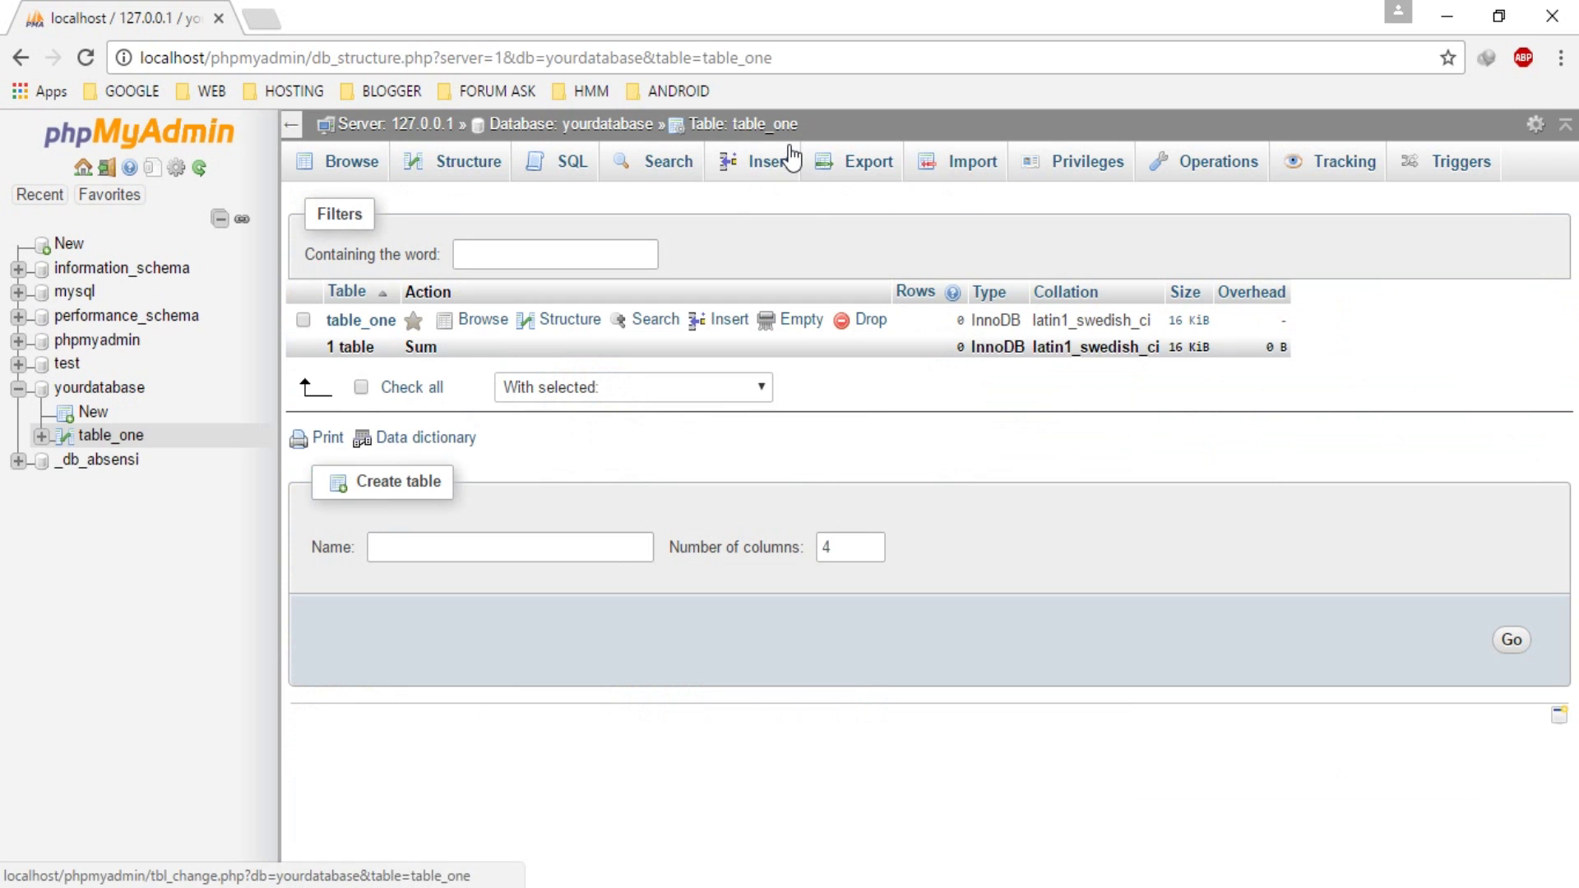
click(362, 320)
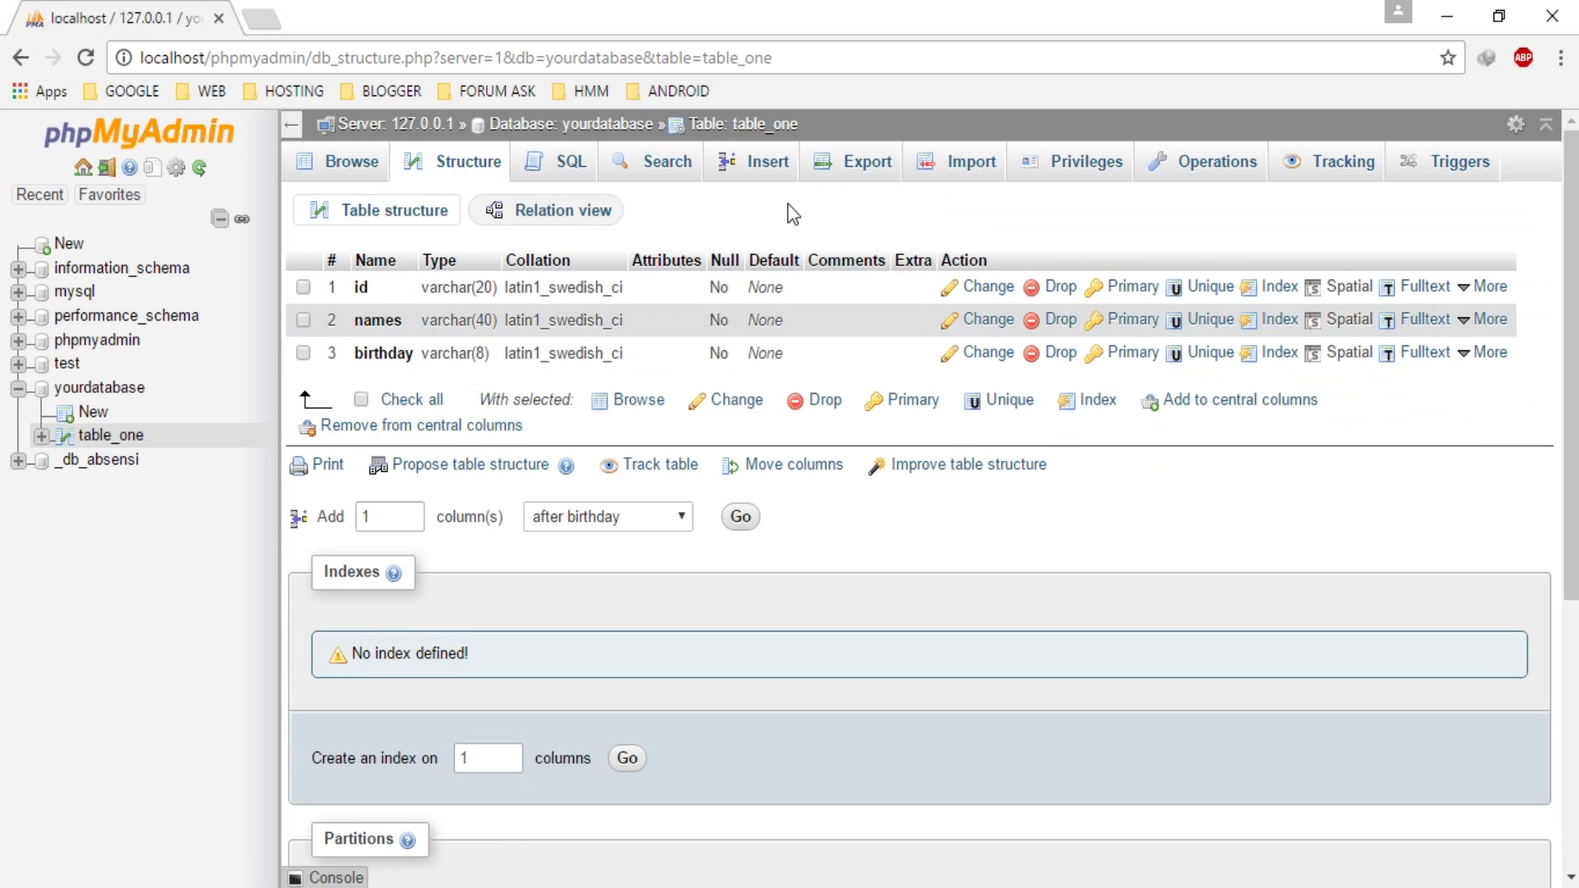
Step: Start a new table named table_two with 2 columns in yourdatabase
click(606, 126)
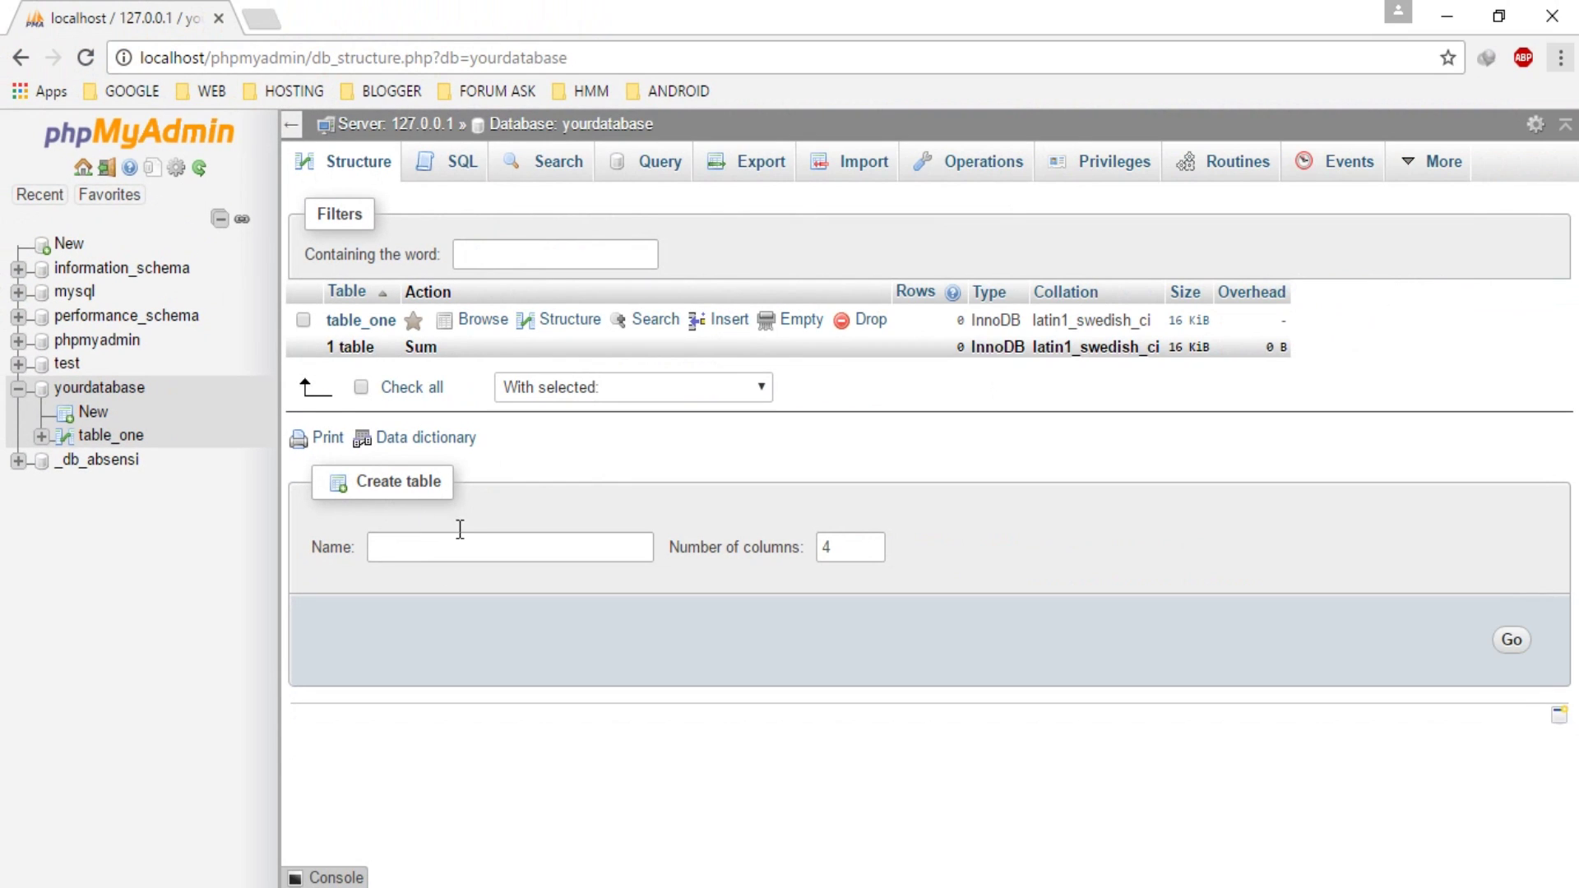
click(470, 545)
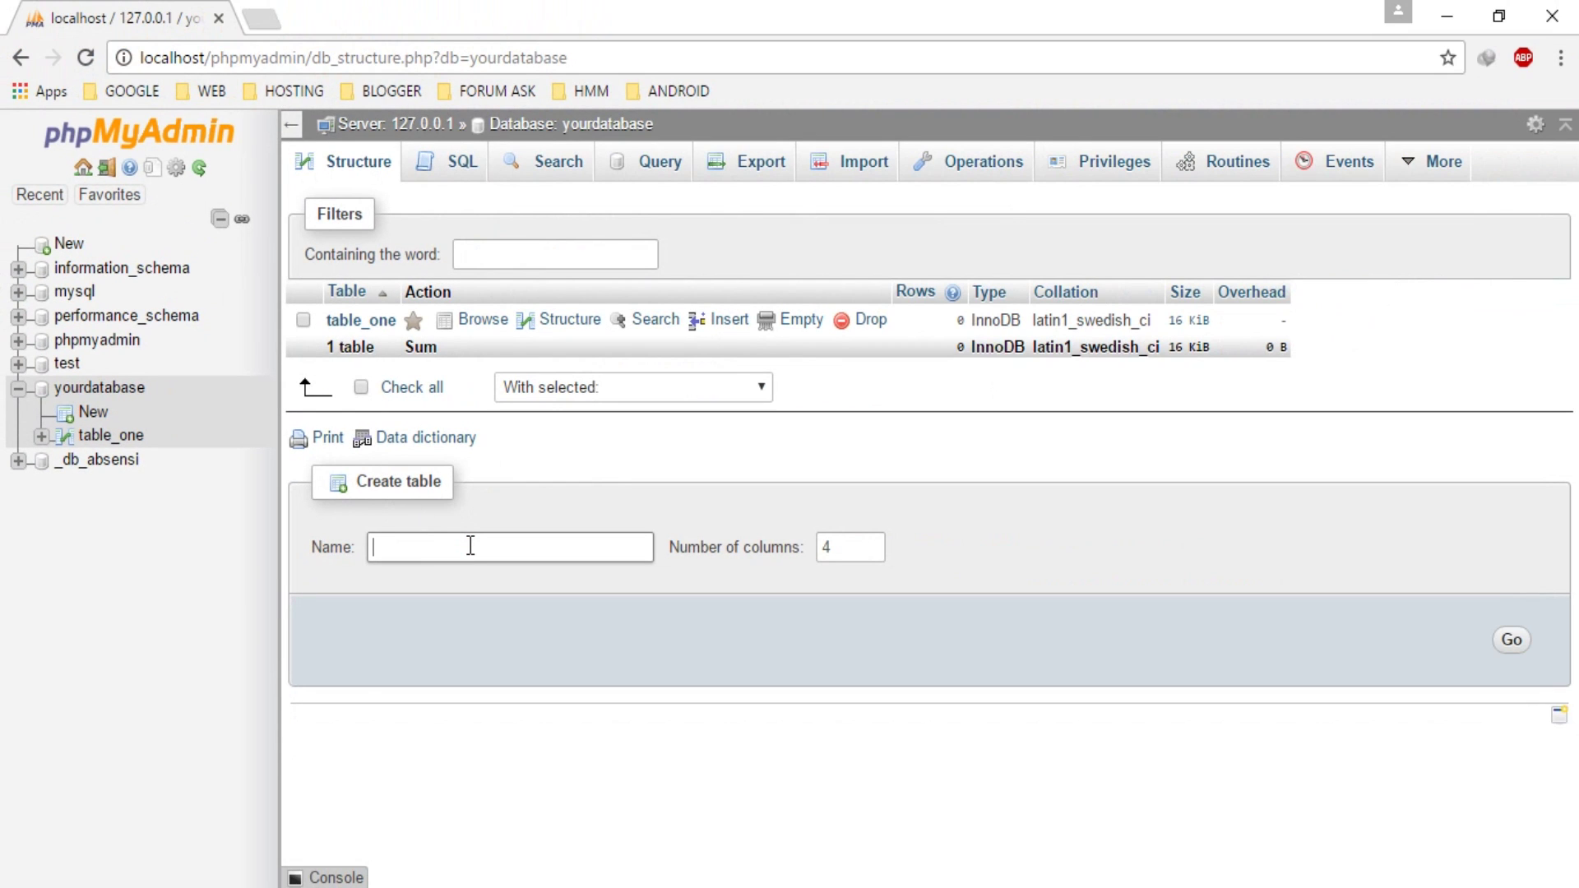
text(tabl)
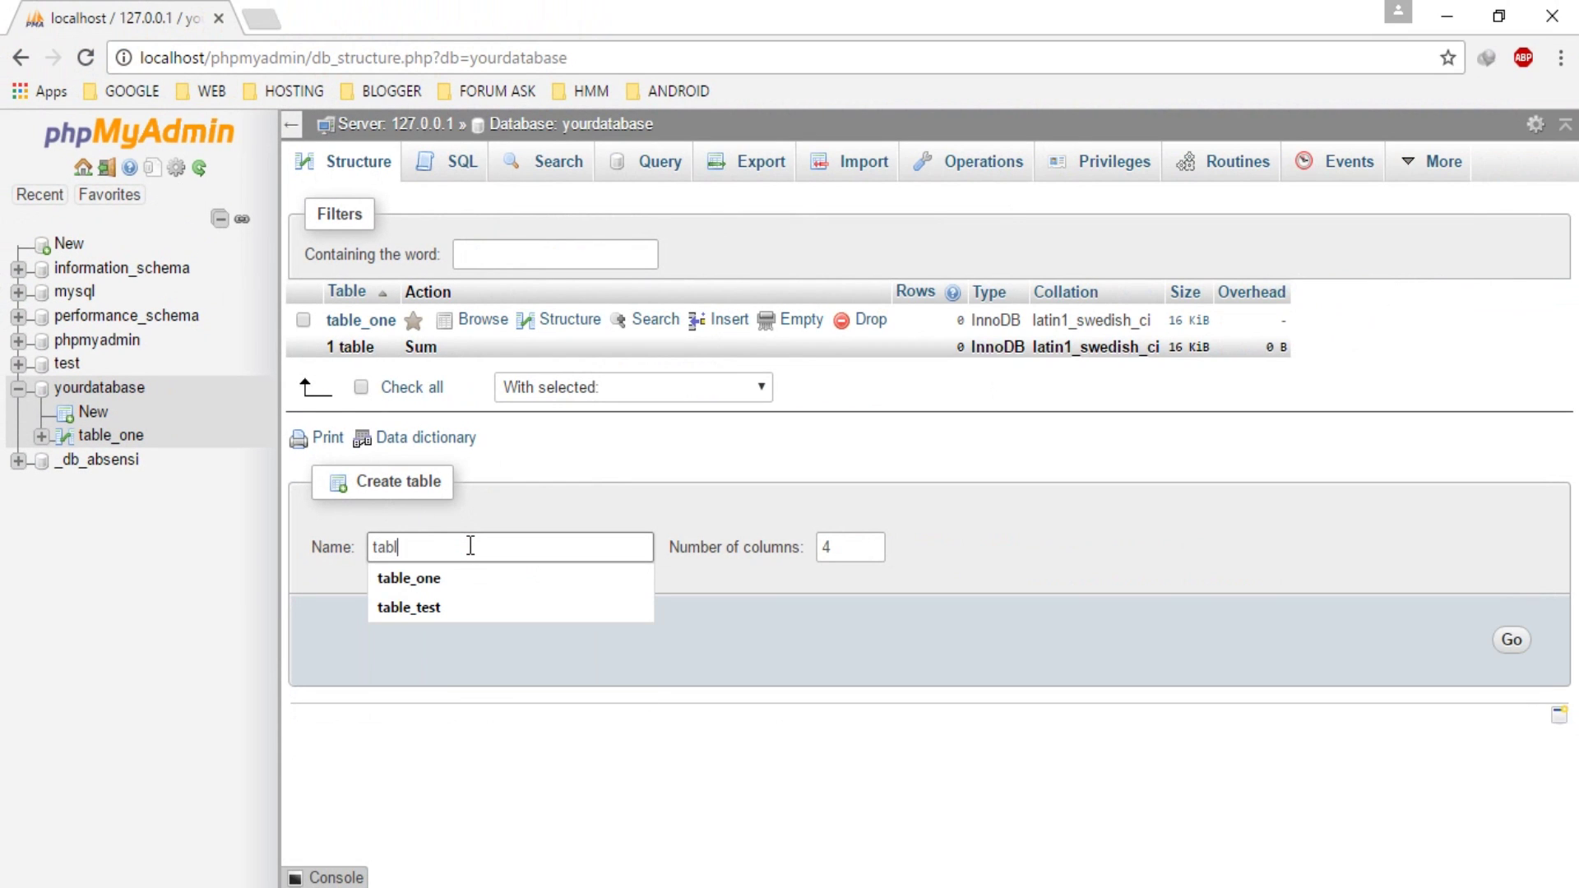
text(e_two)
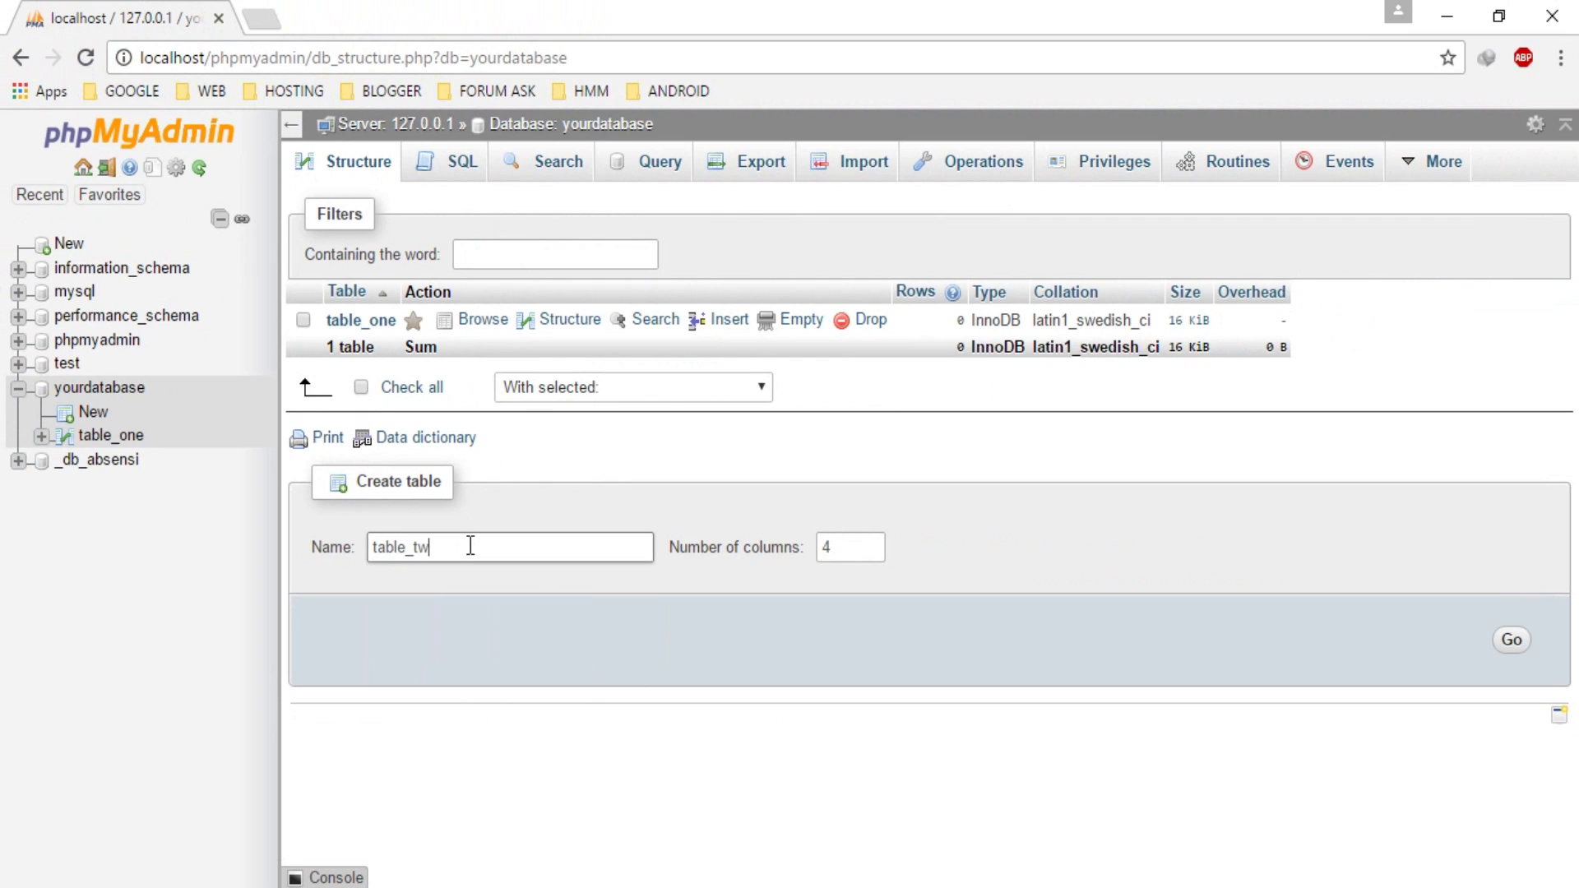
double_click(871, 553)
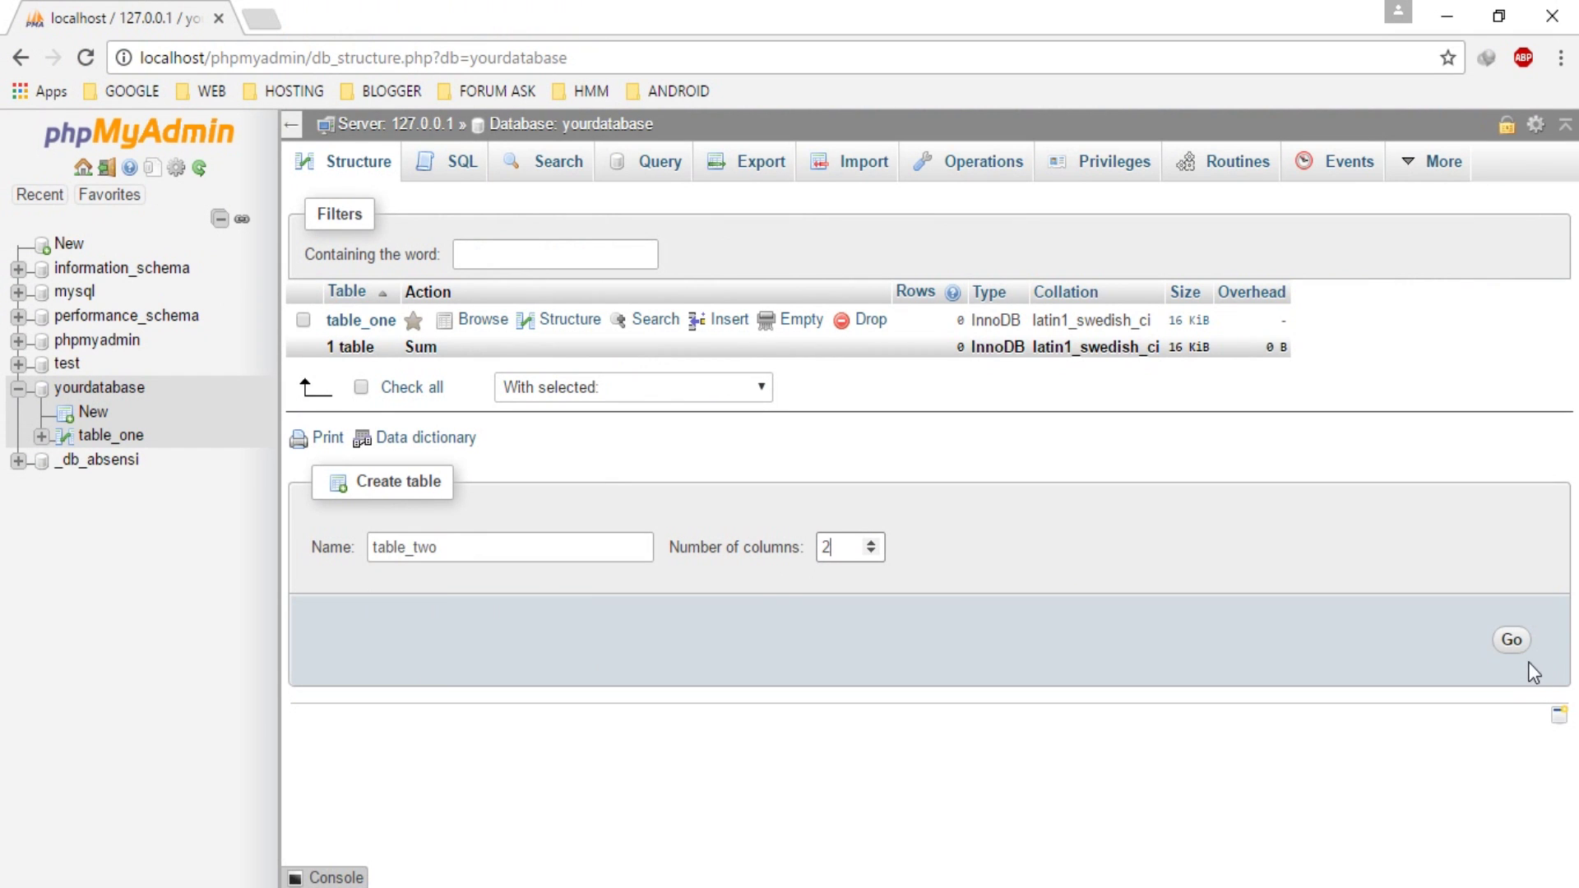
click(1512, 641)
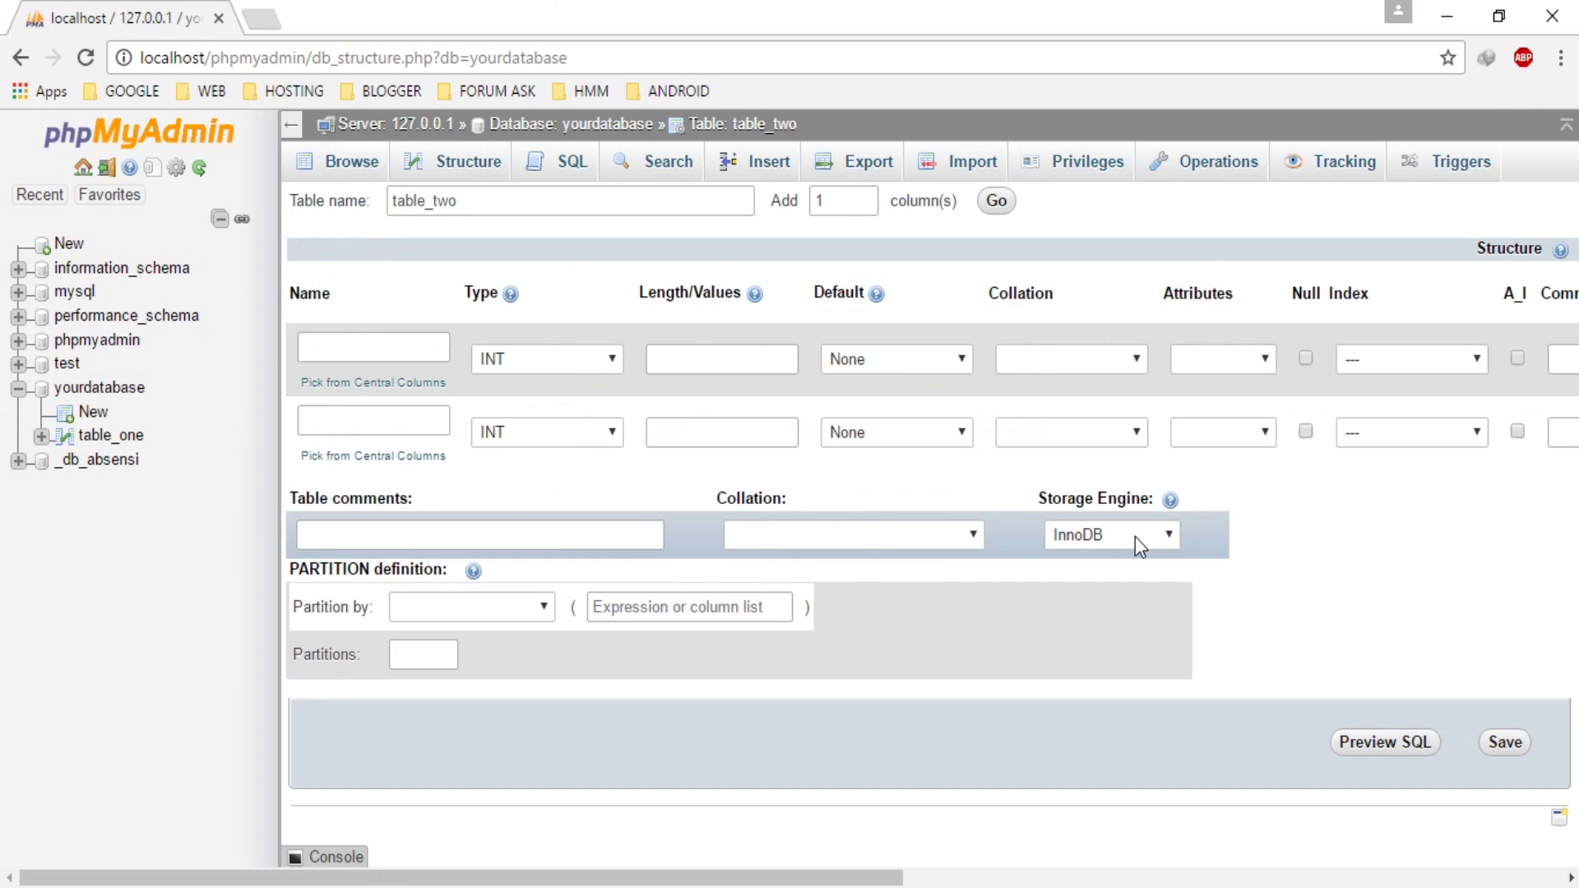
Step: Name the two columns of table_two username and id
click(372, 337)
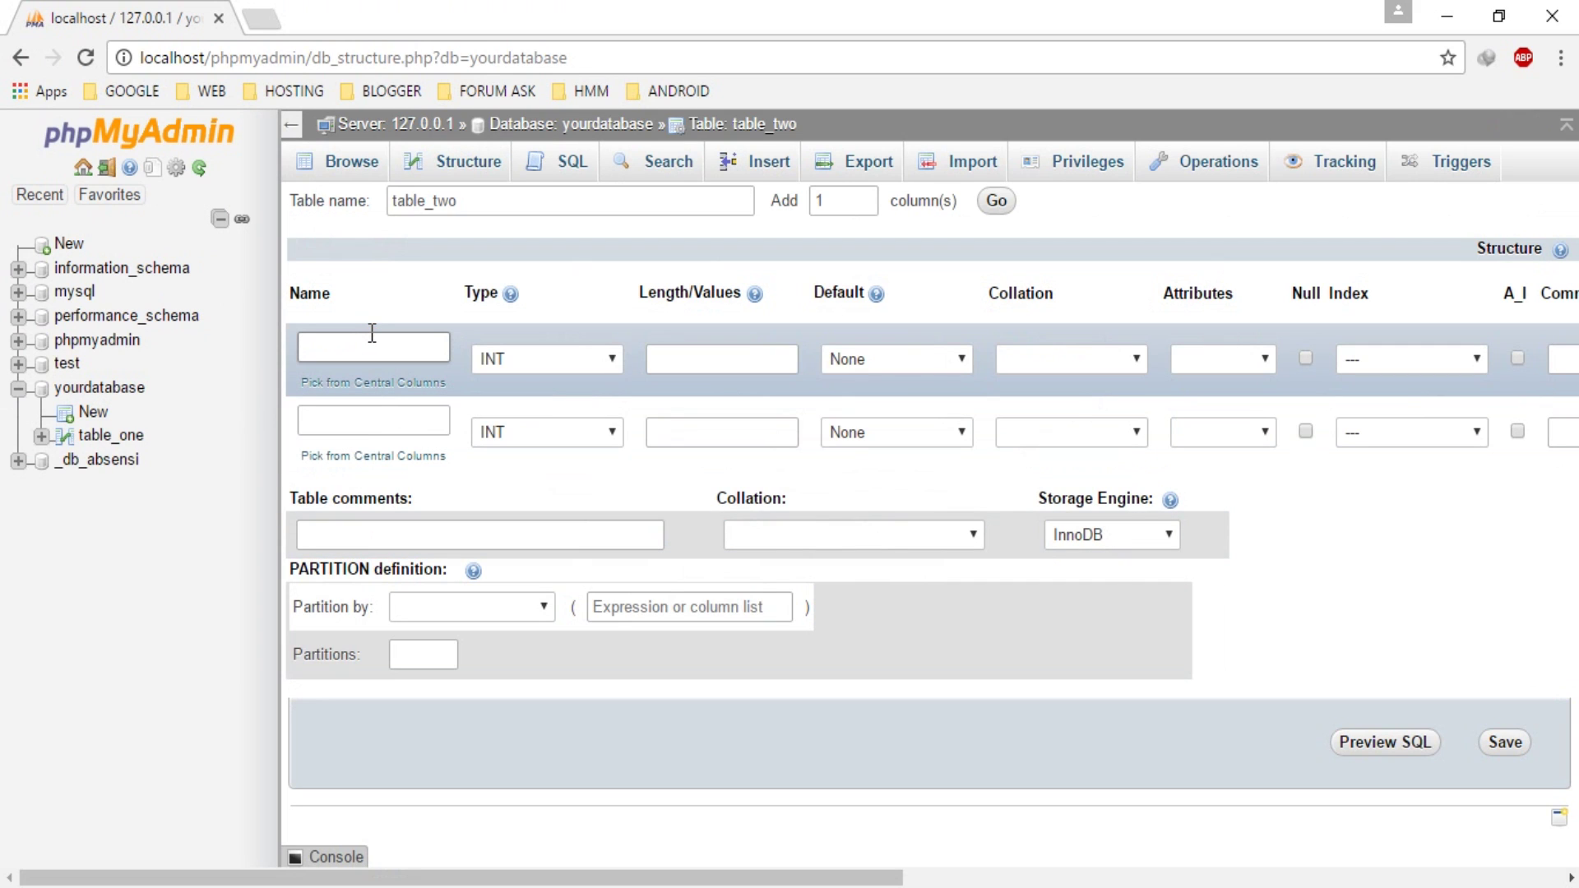
text(username)
click(368, 426)
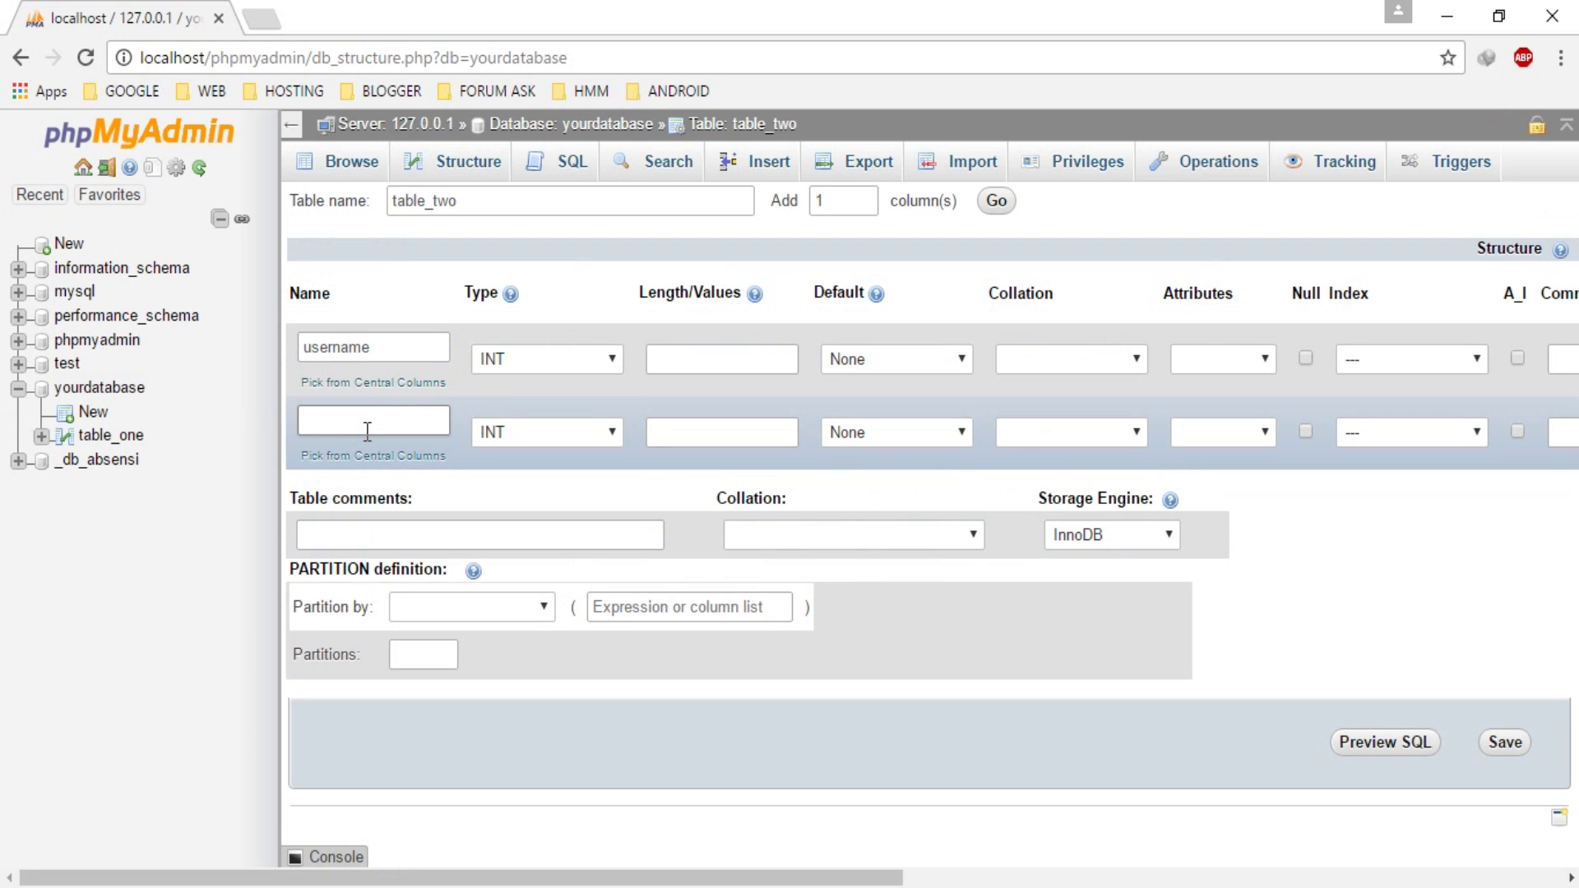
text(id)
Step: Set the data type of both the id and username columns to VARCHAR
click(511, 436)
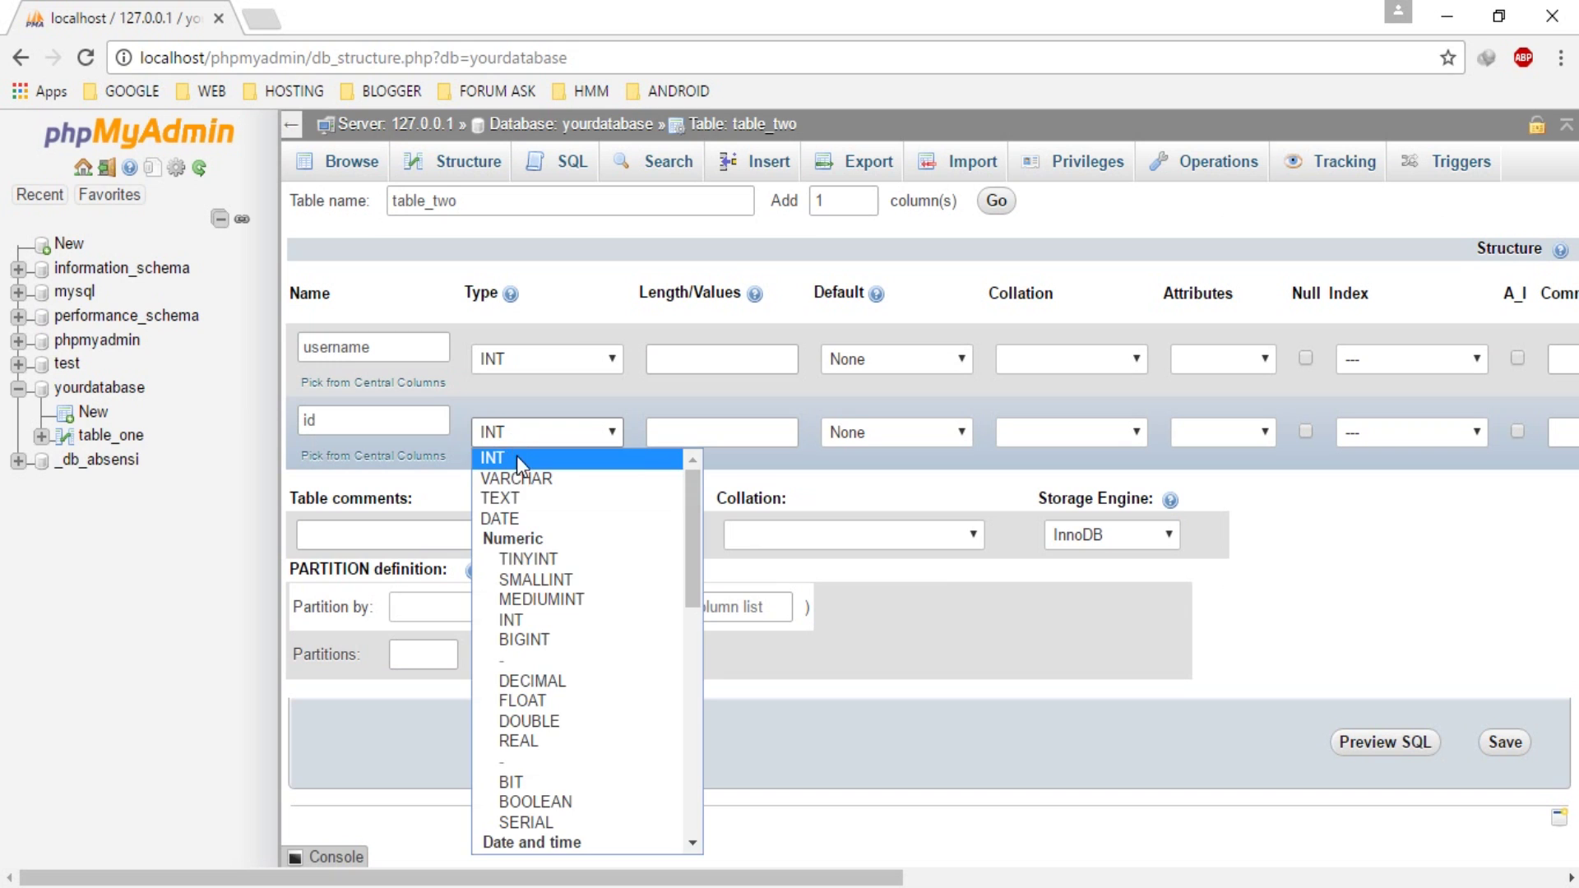
click(522, 481)
click(556, 368)
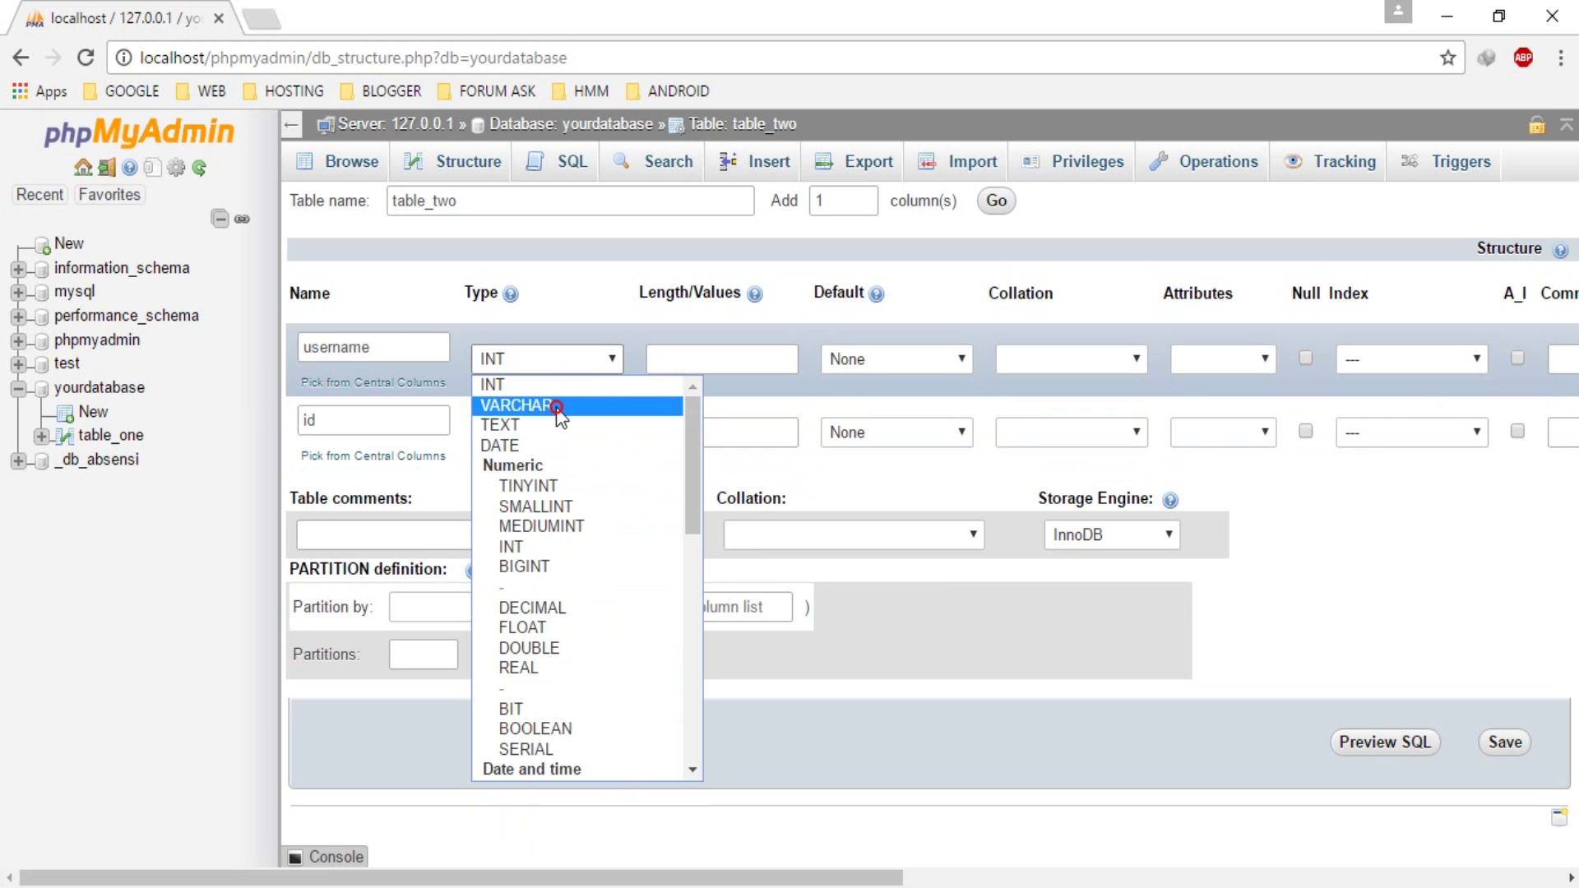
click(557, 406)
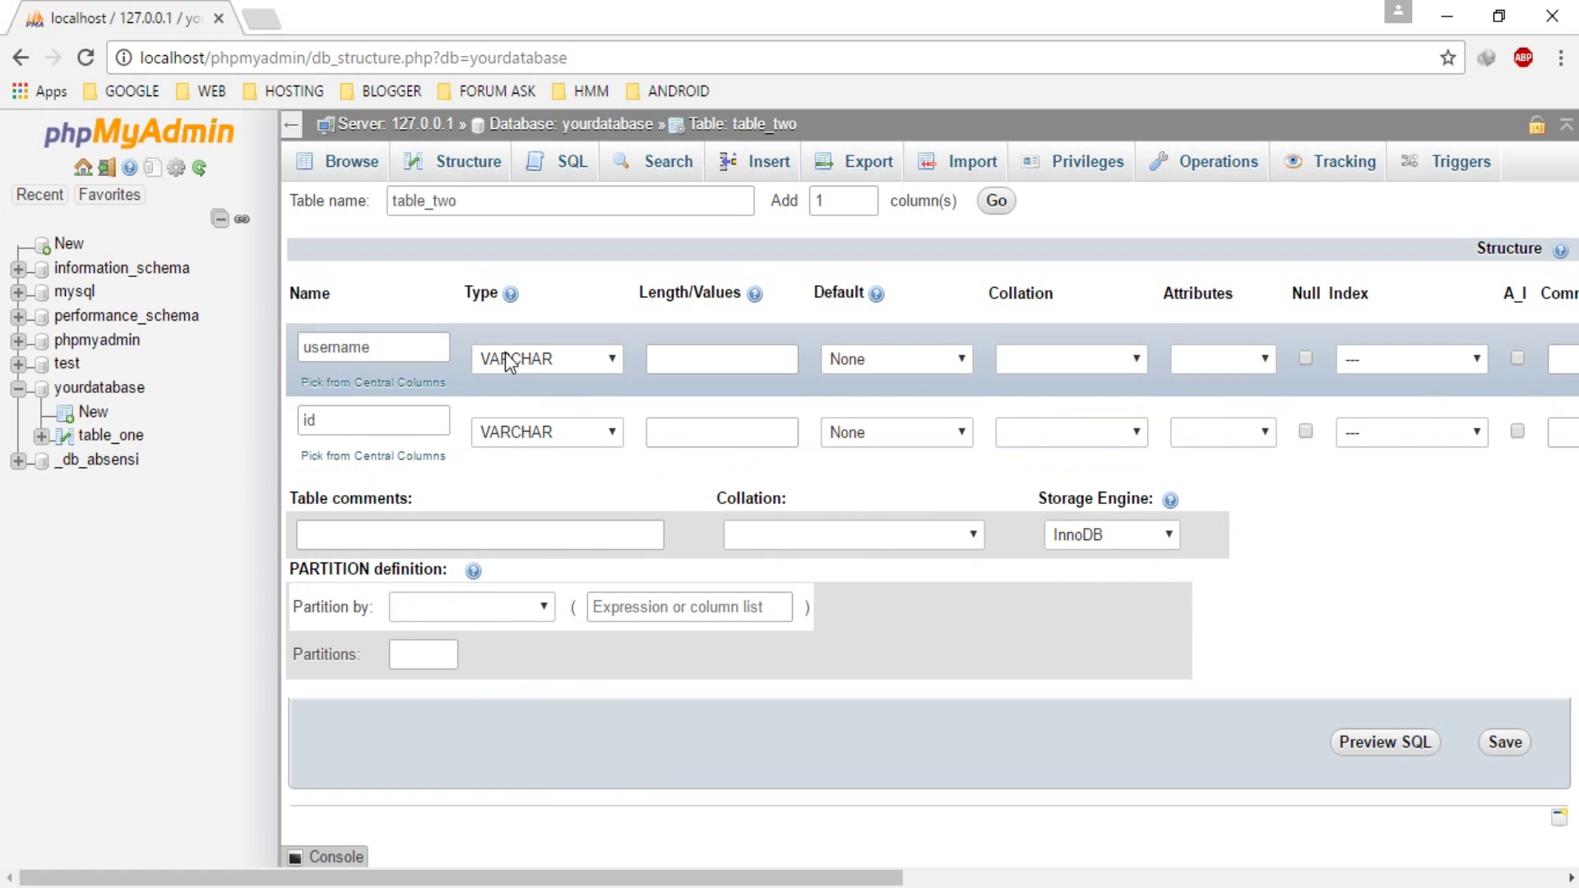
Step: Open table_one in a separate browser tab and display its column structure
right_click(112, 435)
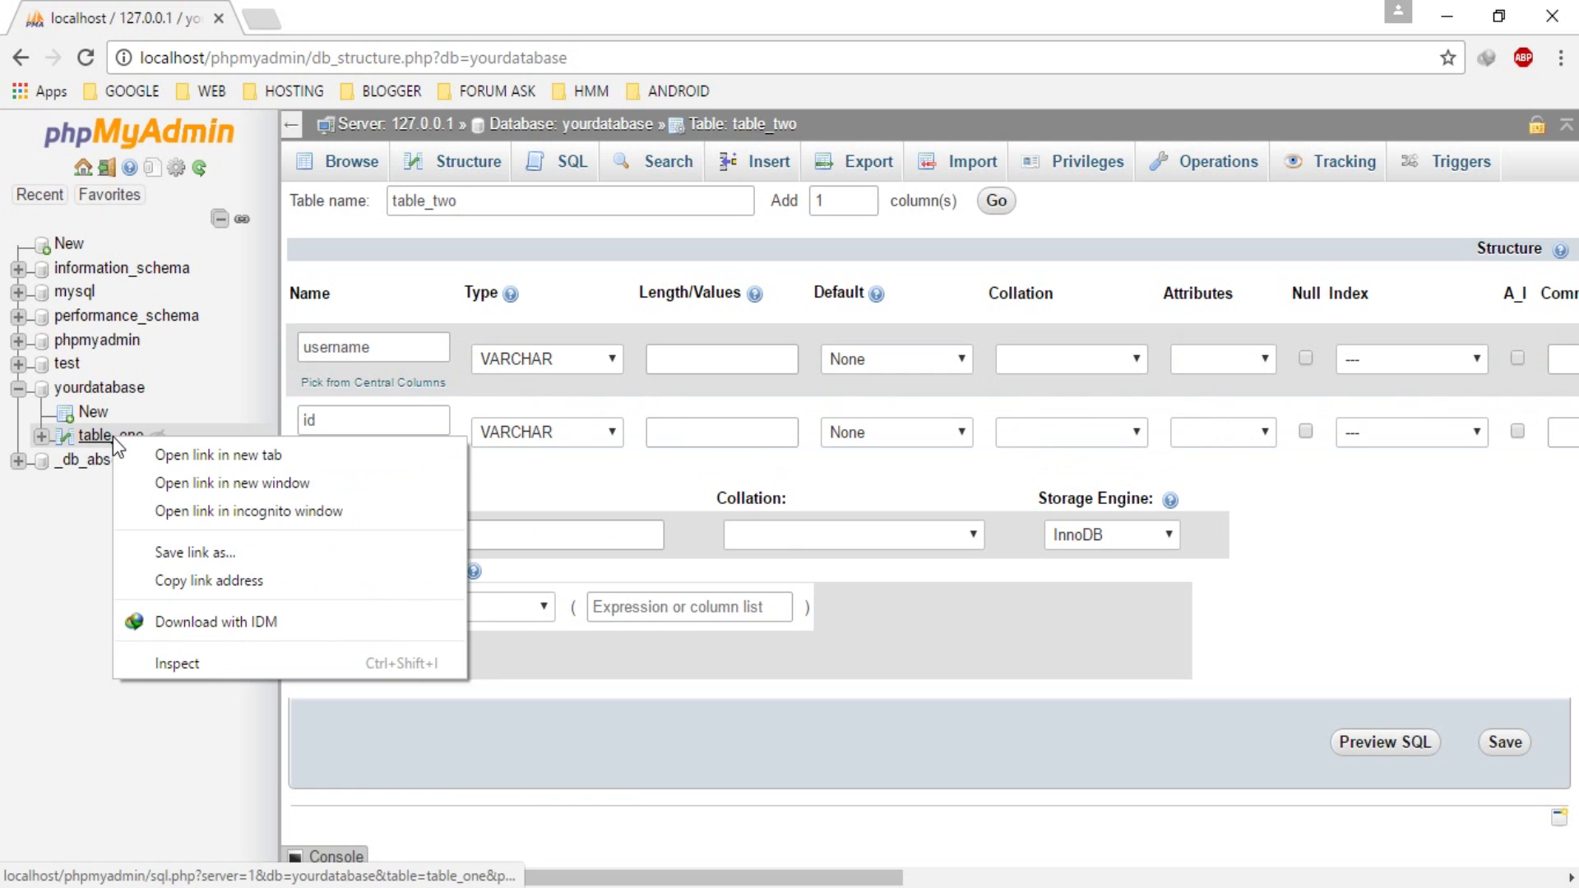
click(150, 450)
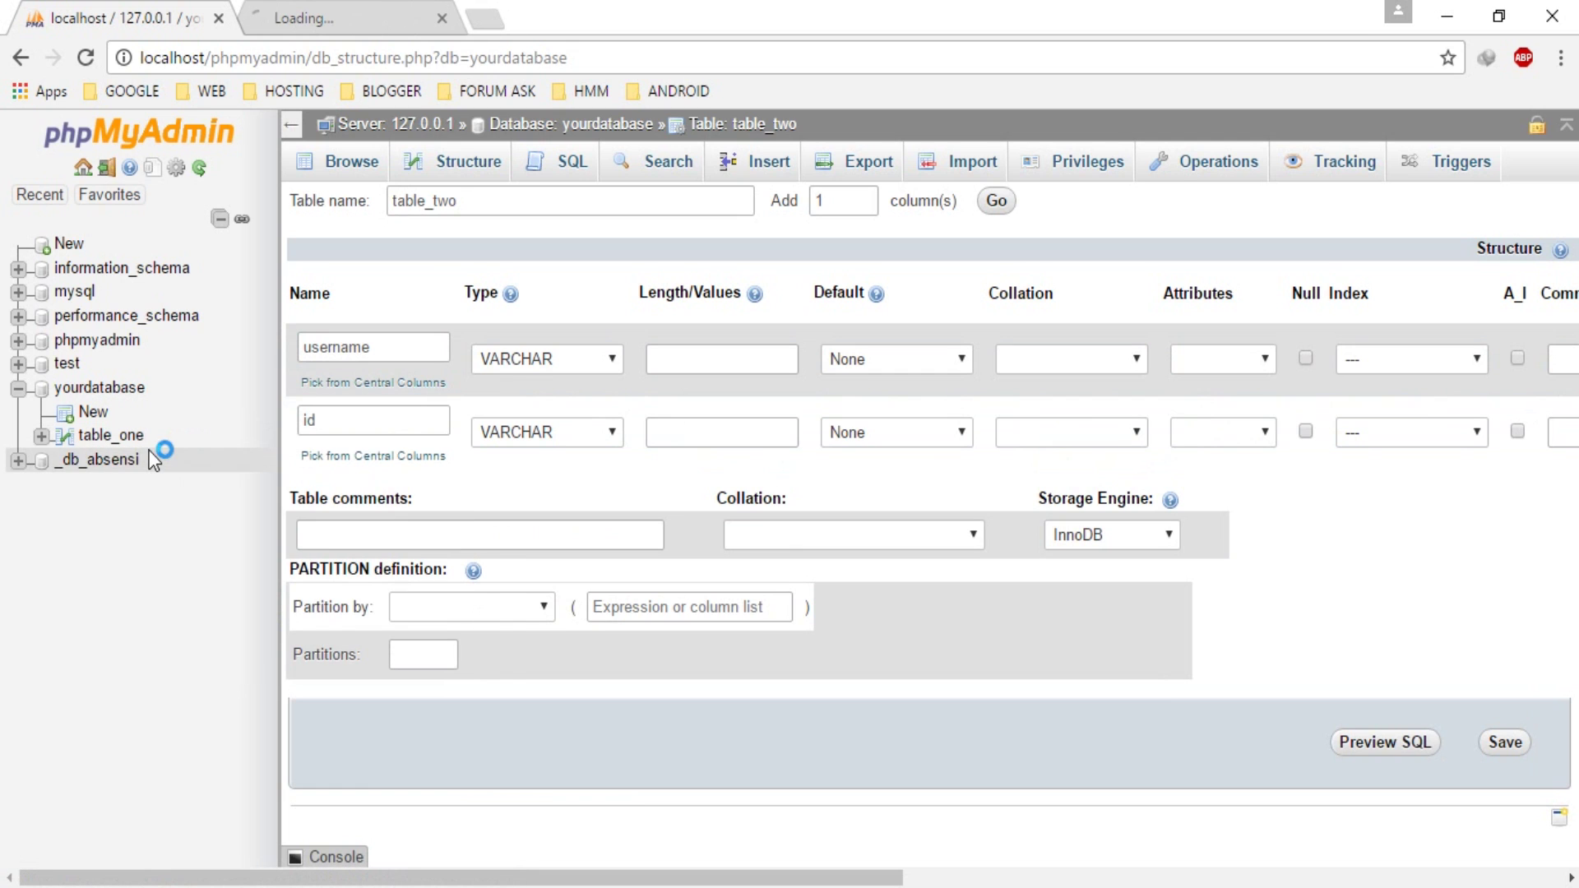
click(359, 21)
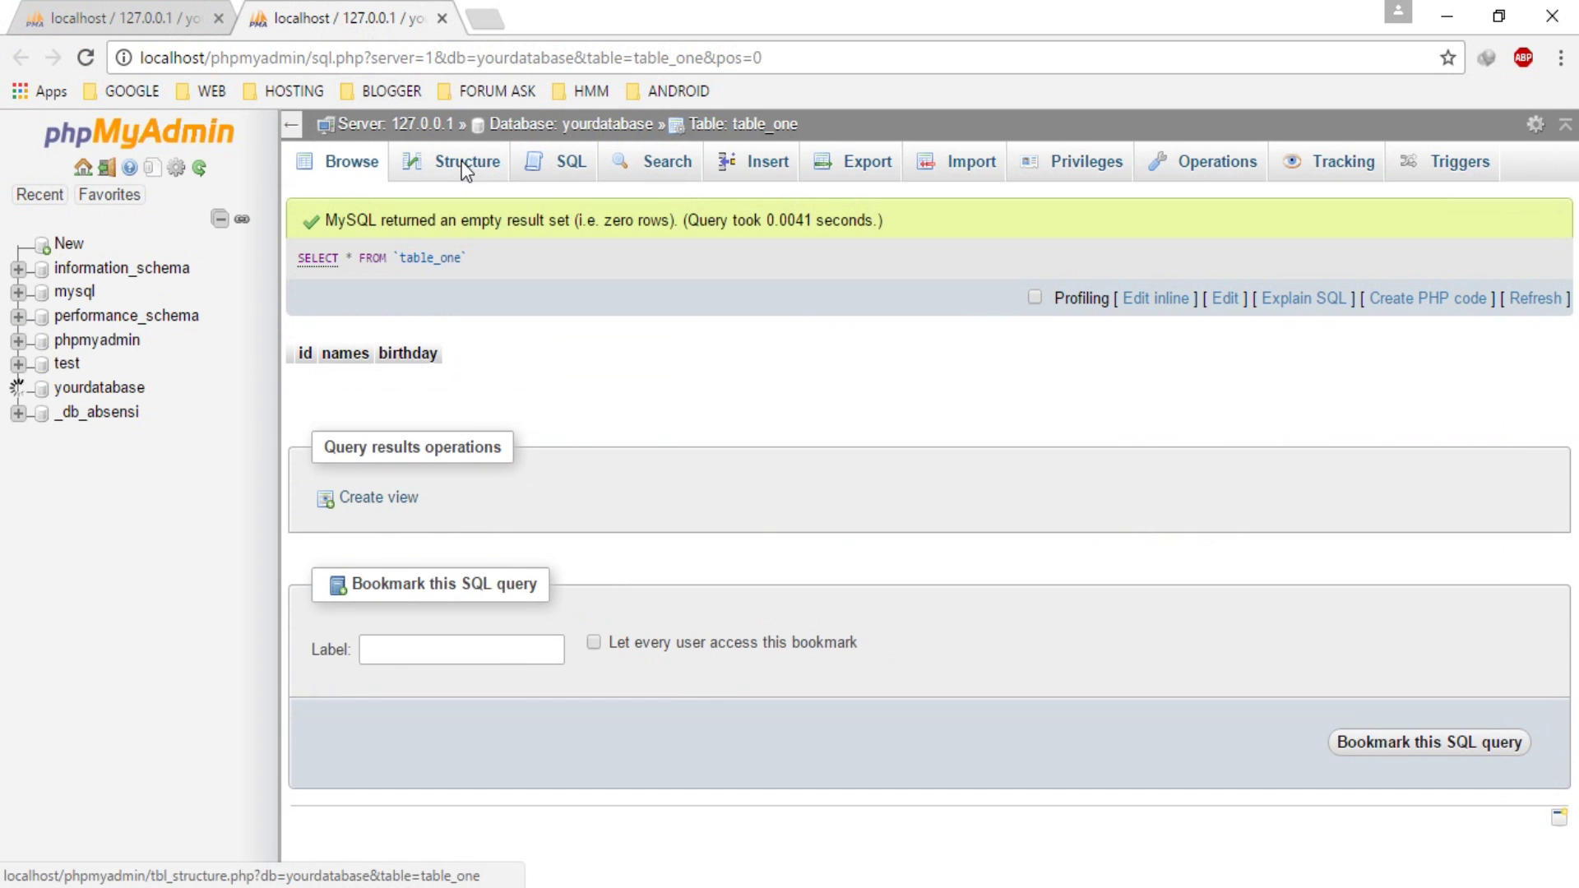
click(467, 169)
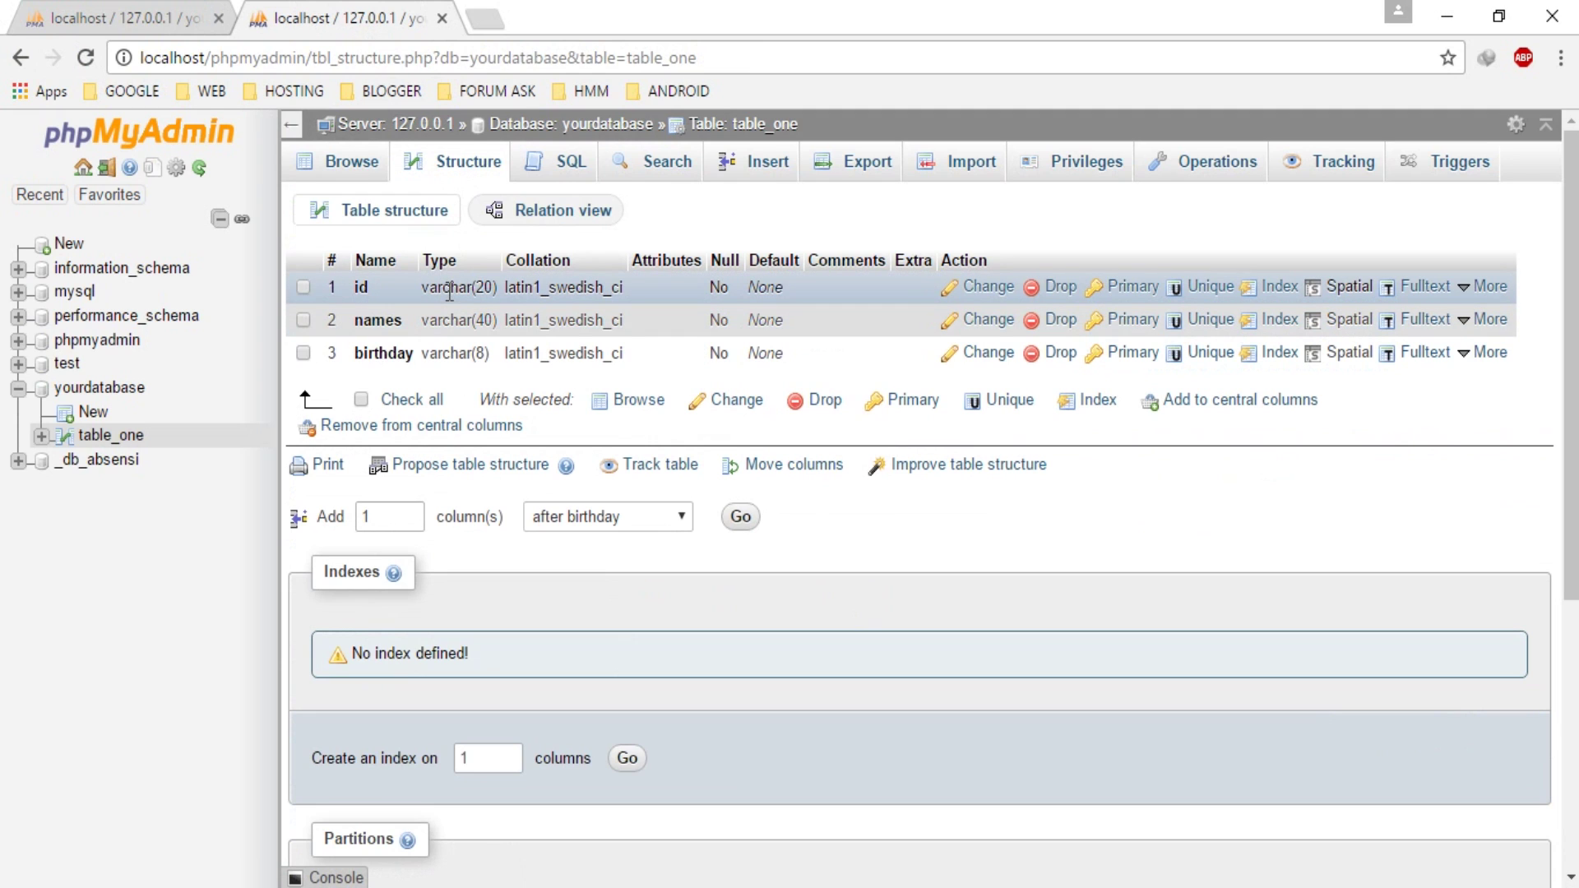
Step: Copy the length 20 of table_one's id column into the length of table_two's id column
double_click(481, 288)
key(ctrl+c)
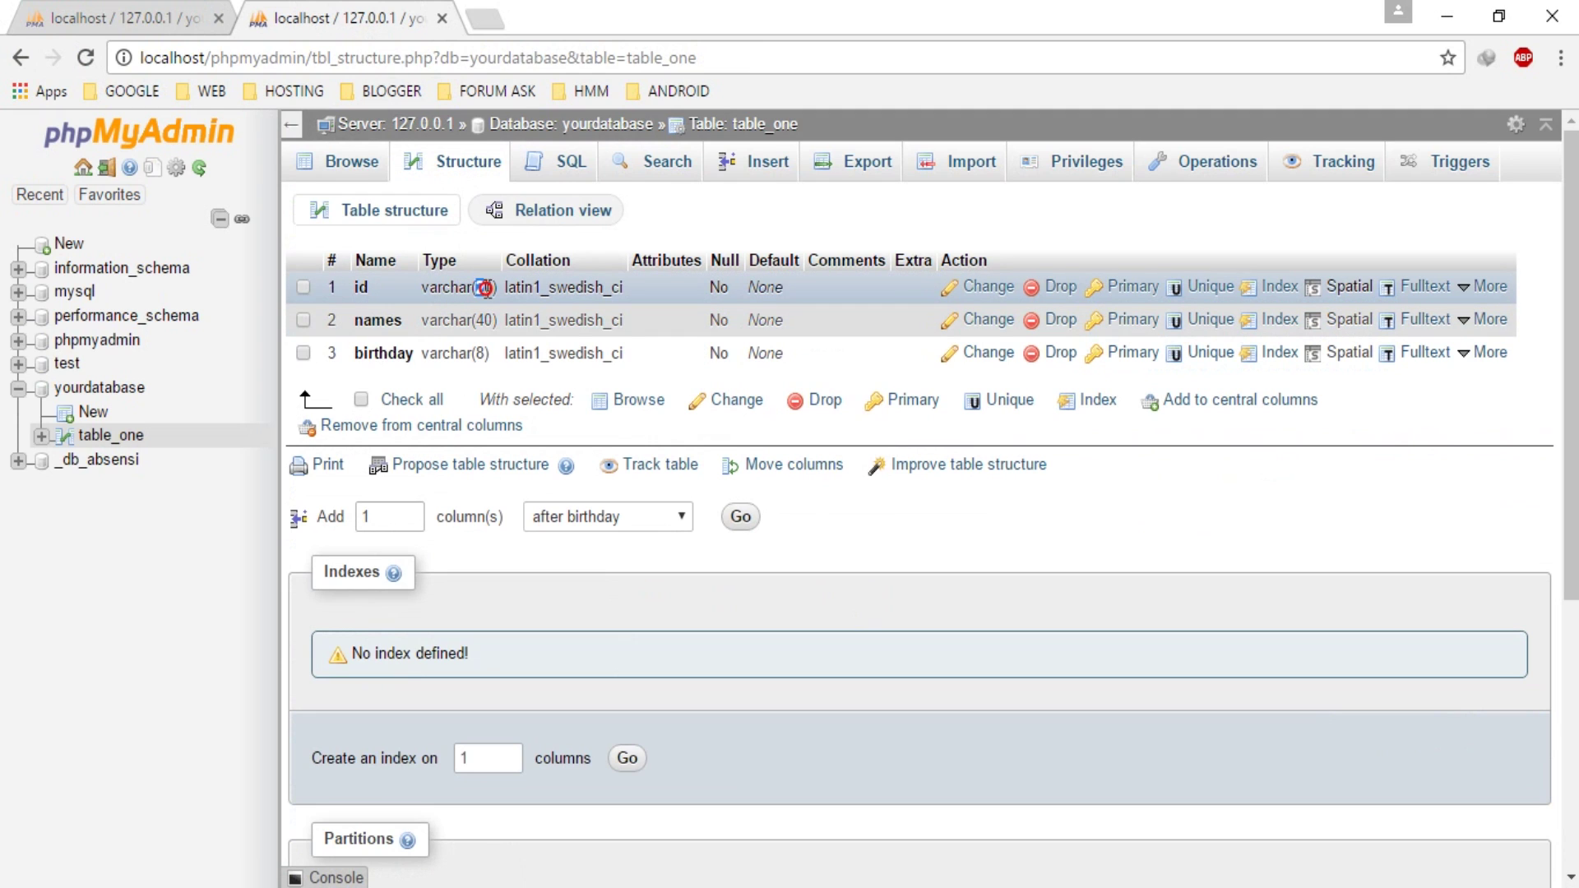
click(146, 9)
click(658, 430)
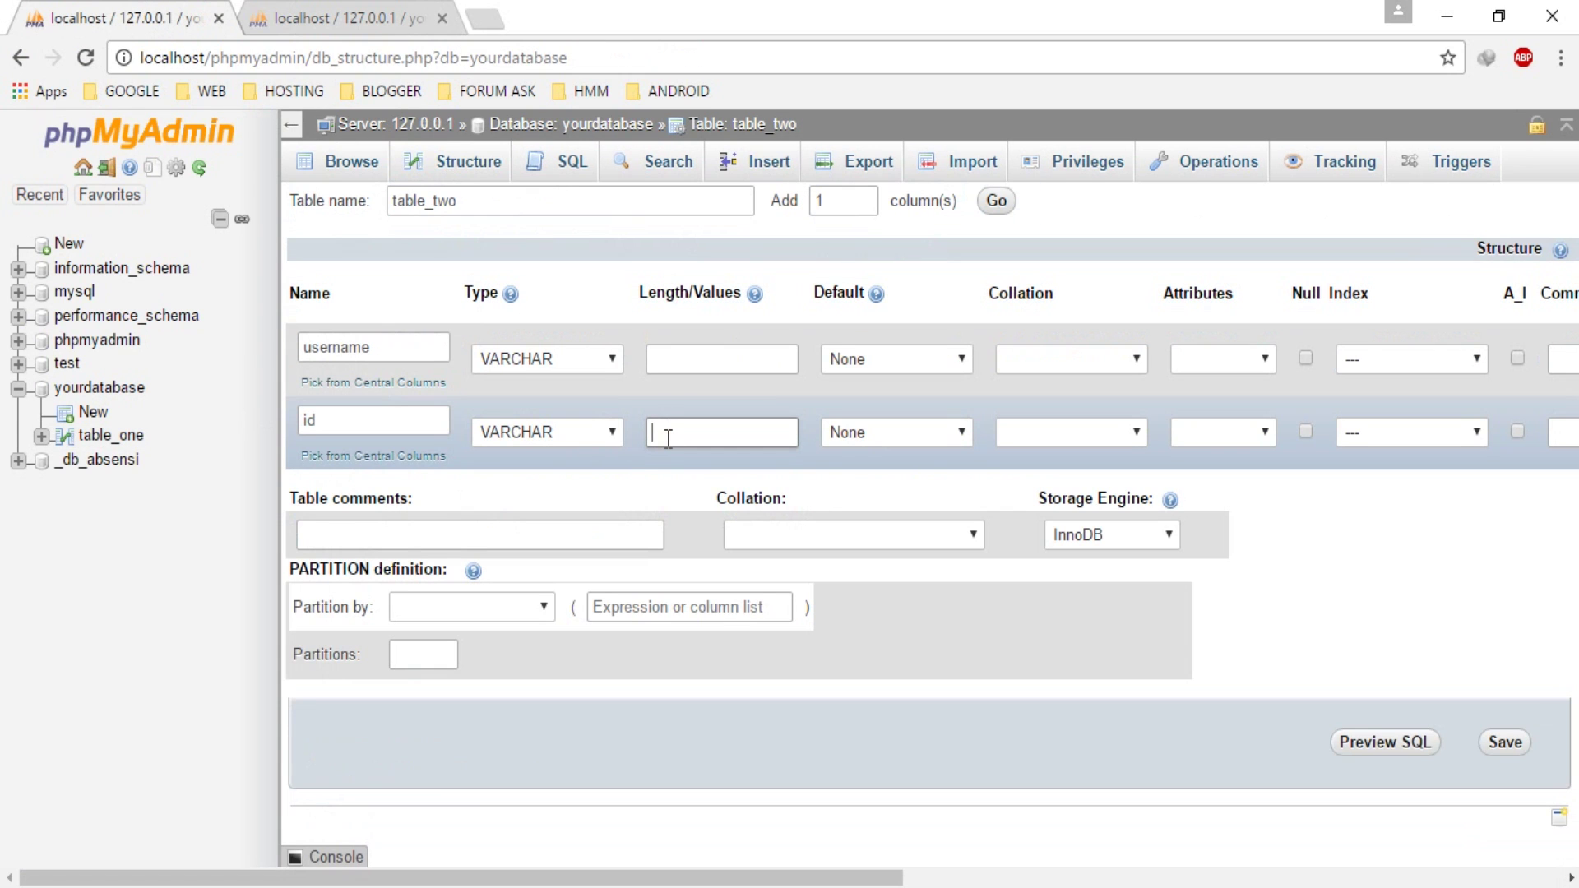
key(ctrl+v)
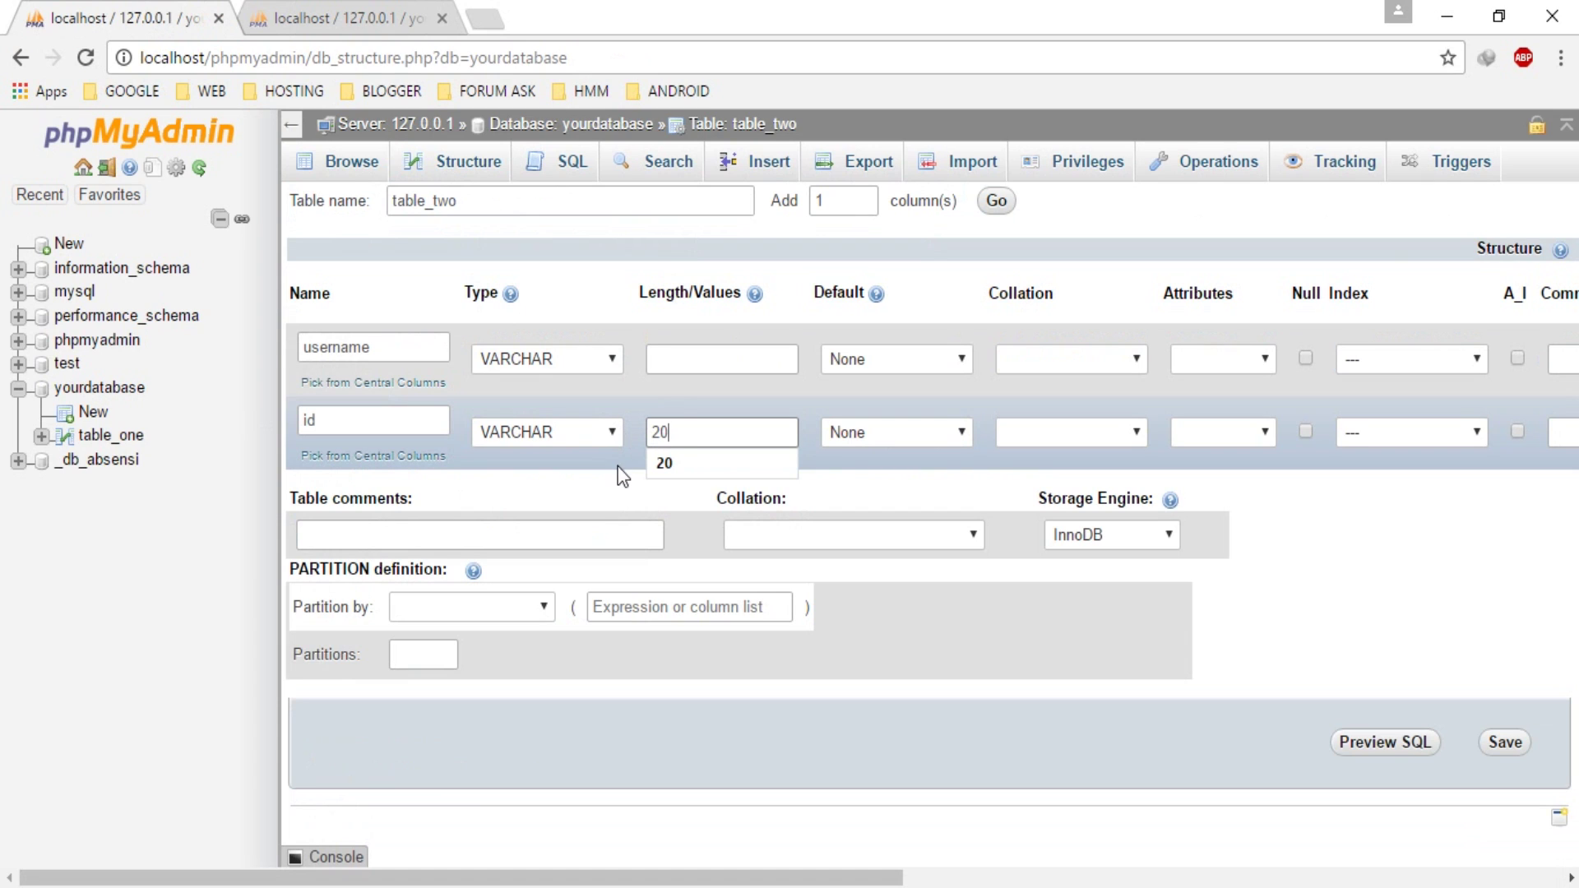
Step: Set the username column's length to 33 and save table_two
click(696, 353)
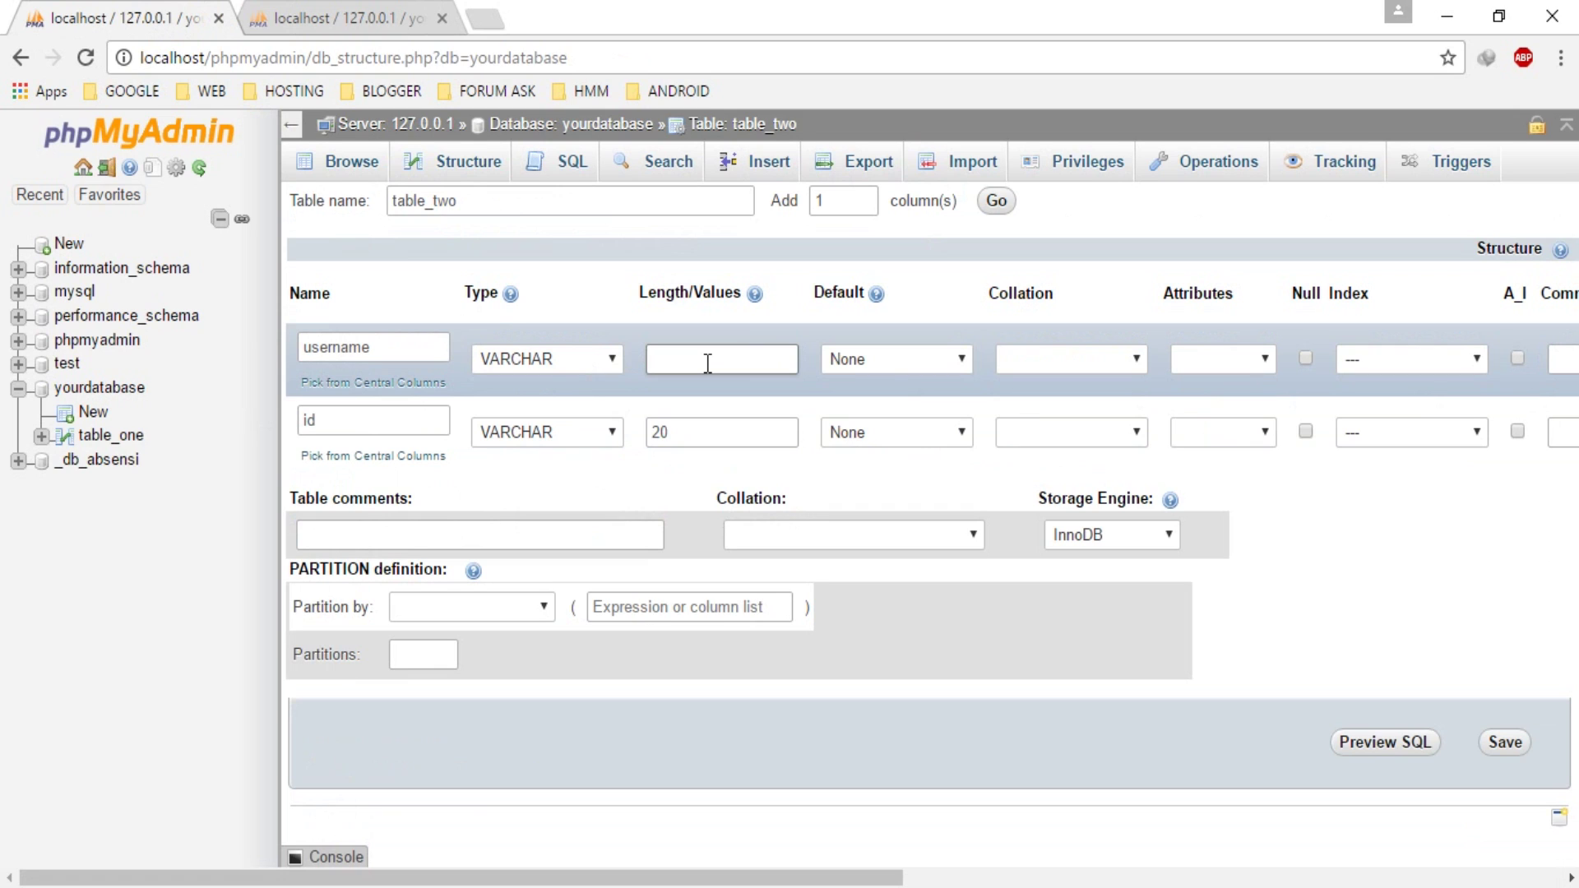
text(33)
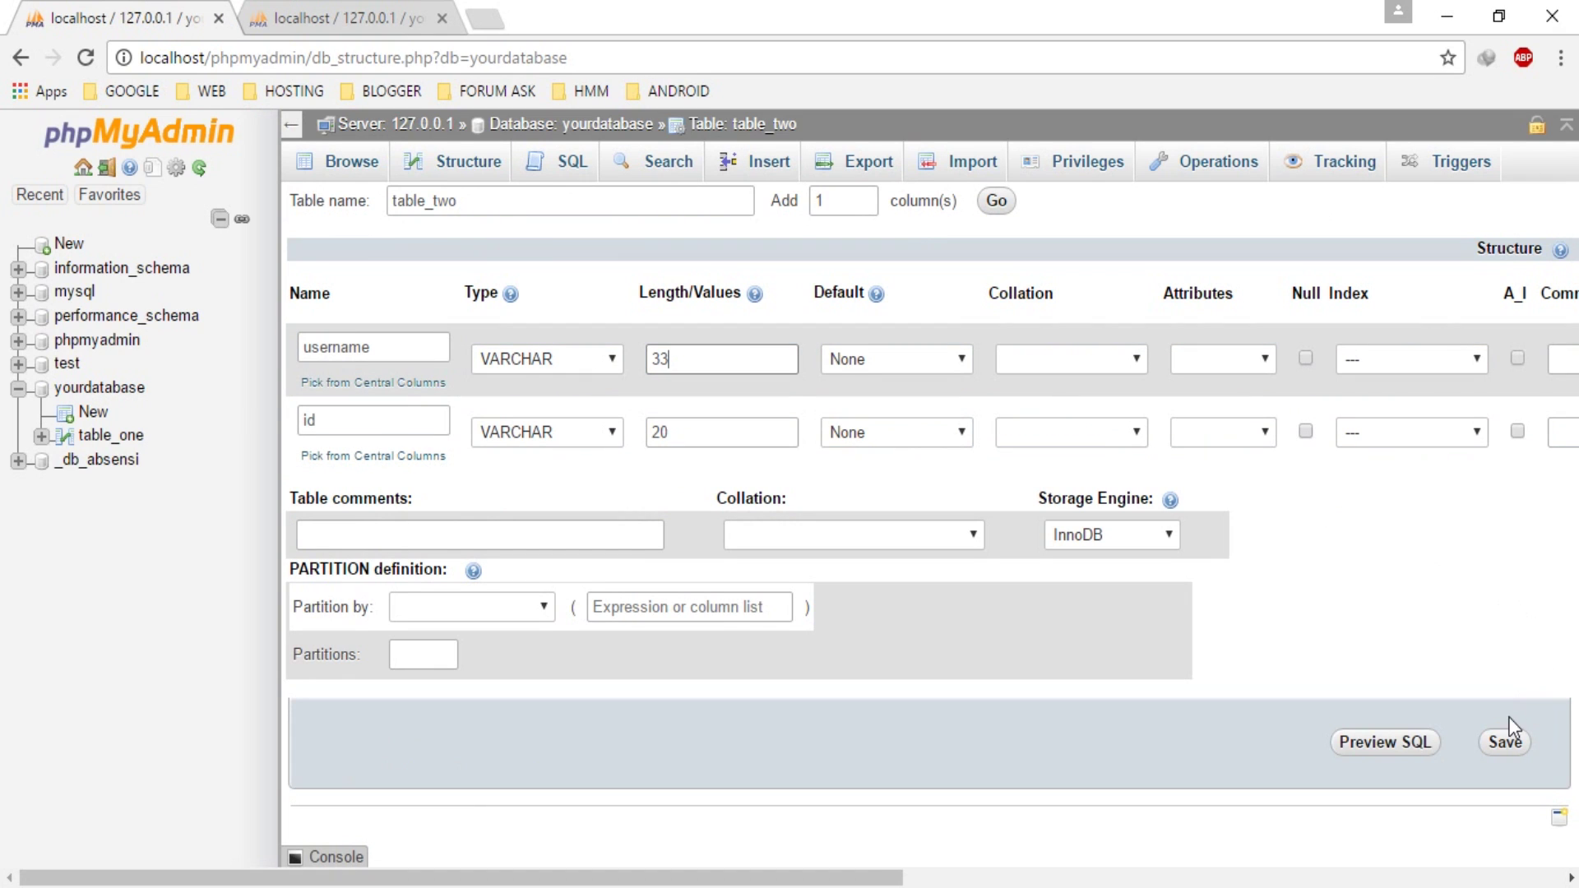
click(1506, 744)
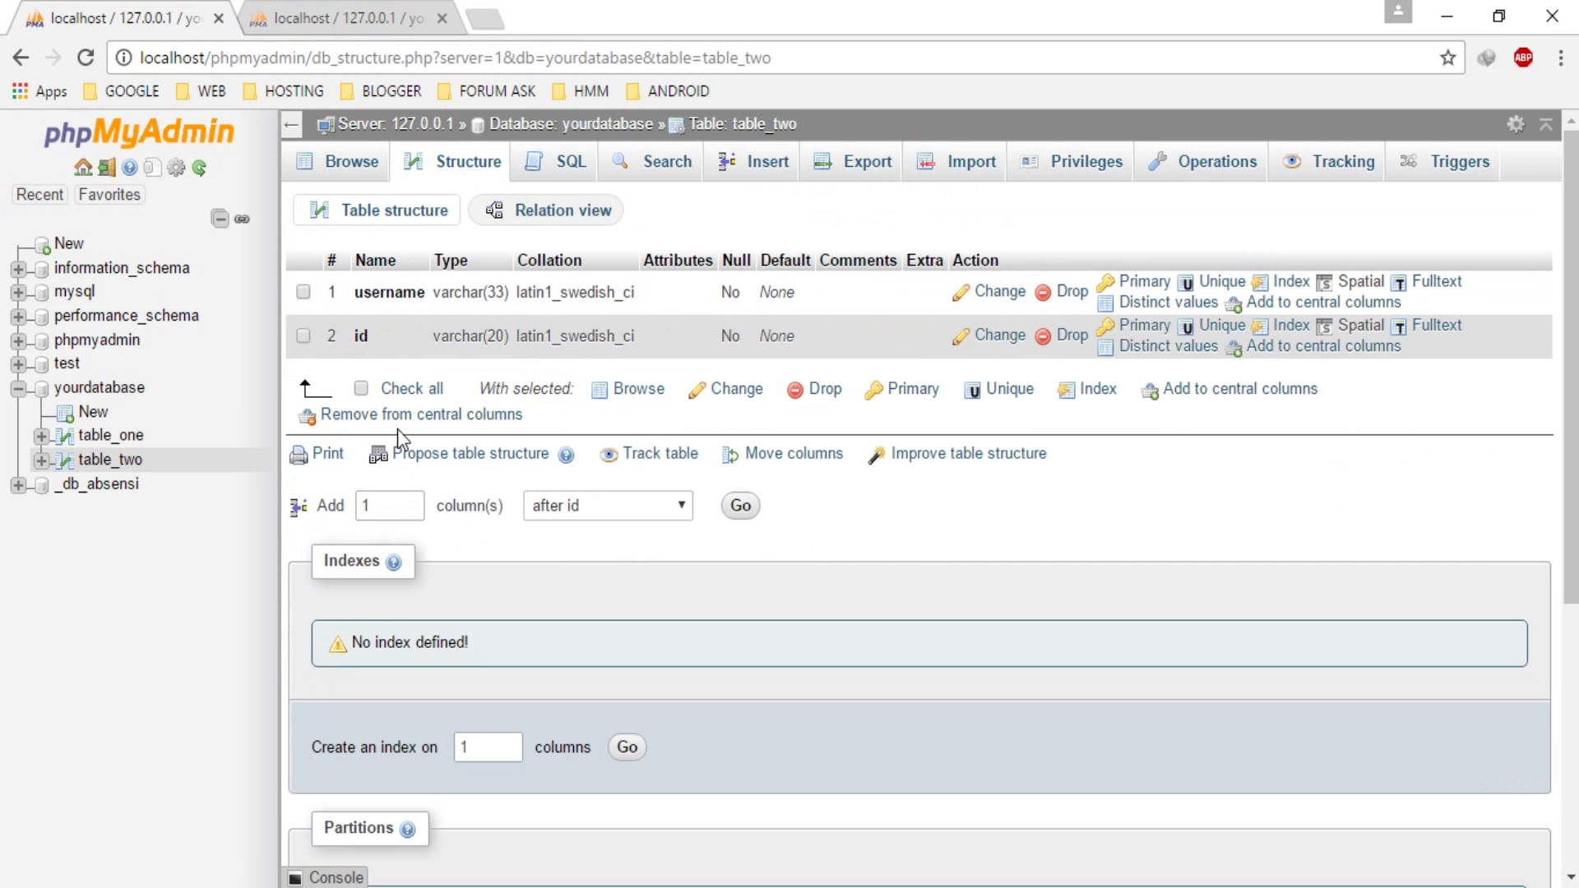
Step: Browse table_one, then view the list of tables in yourdatabase
click(100, 438)
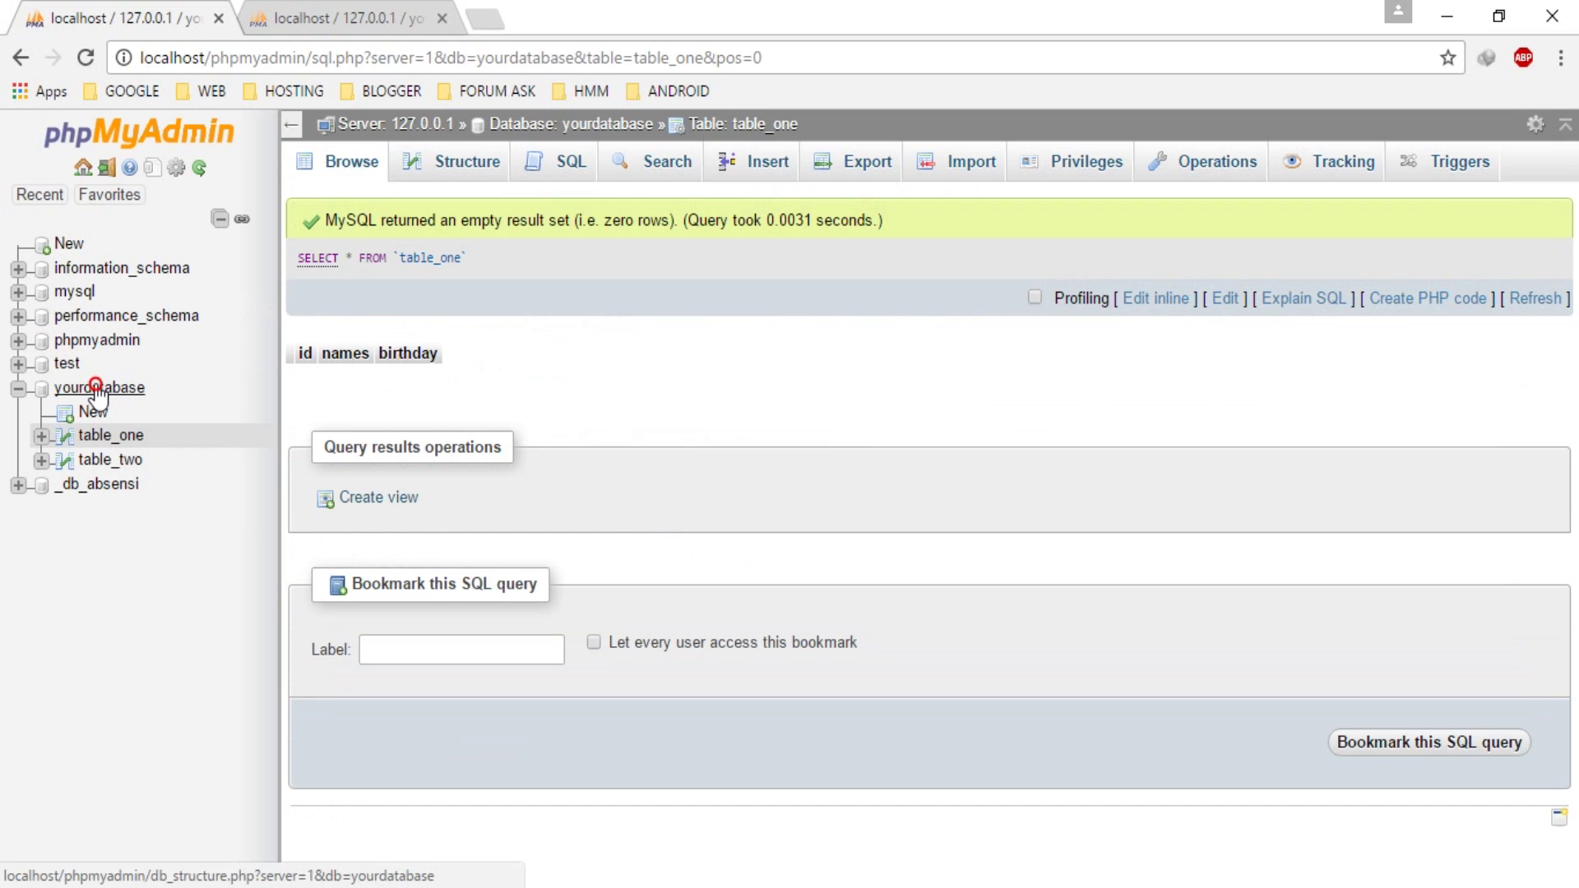
click(95, 388)
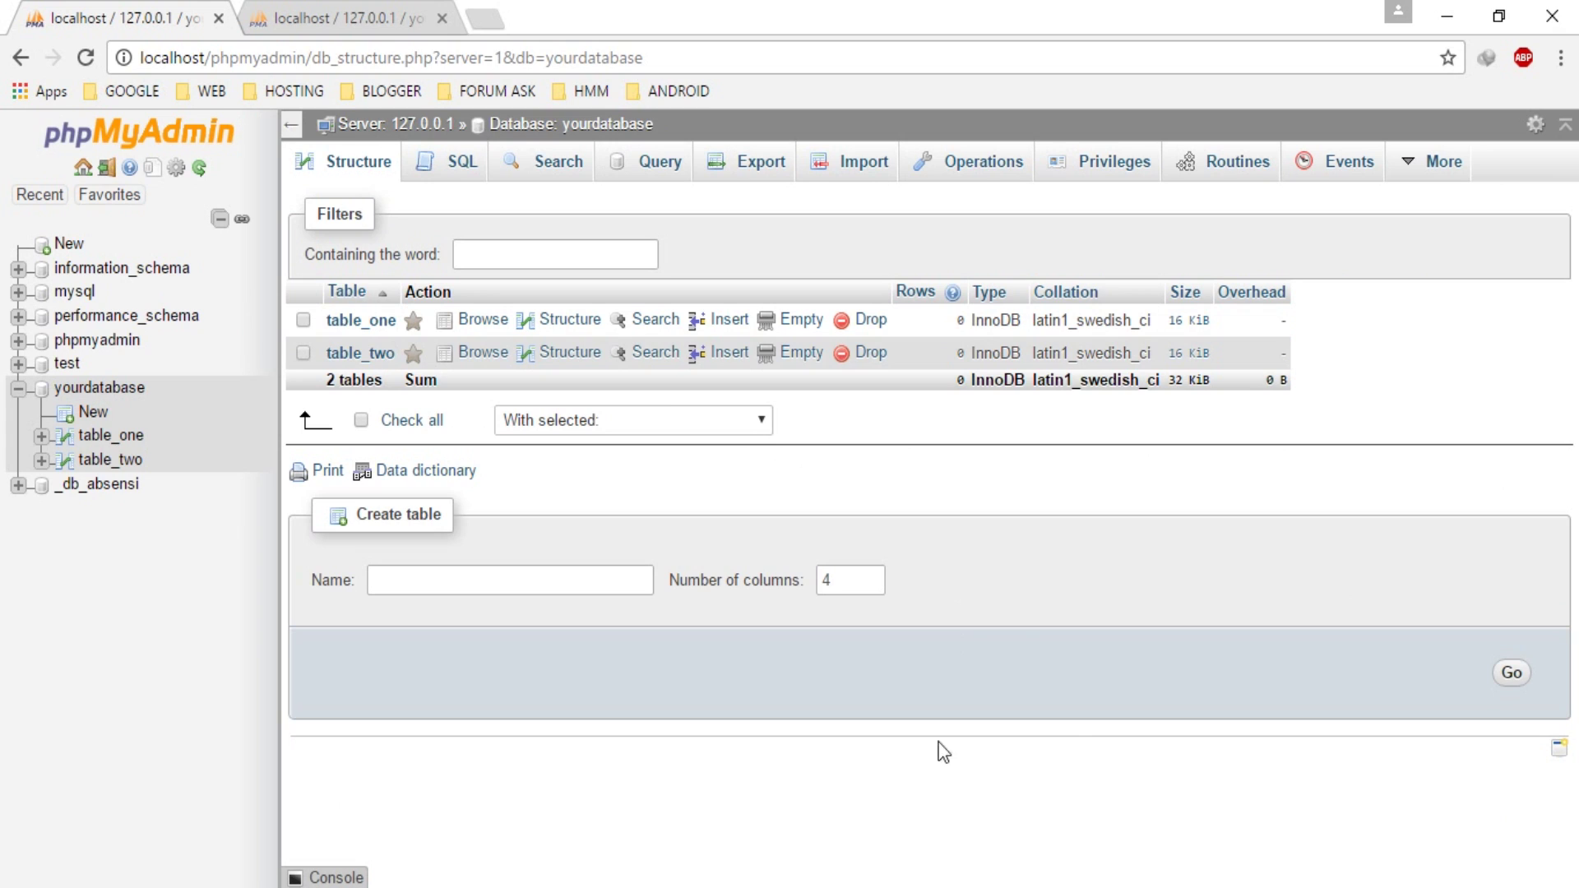
Step: Switch to the Notepad notes and write "Create Primary and Index in Foreign Key" as item 2
click(937, 872)
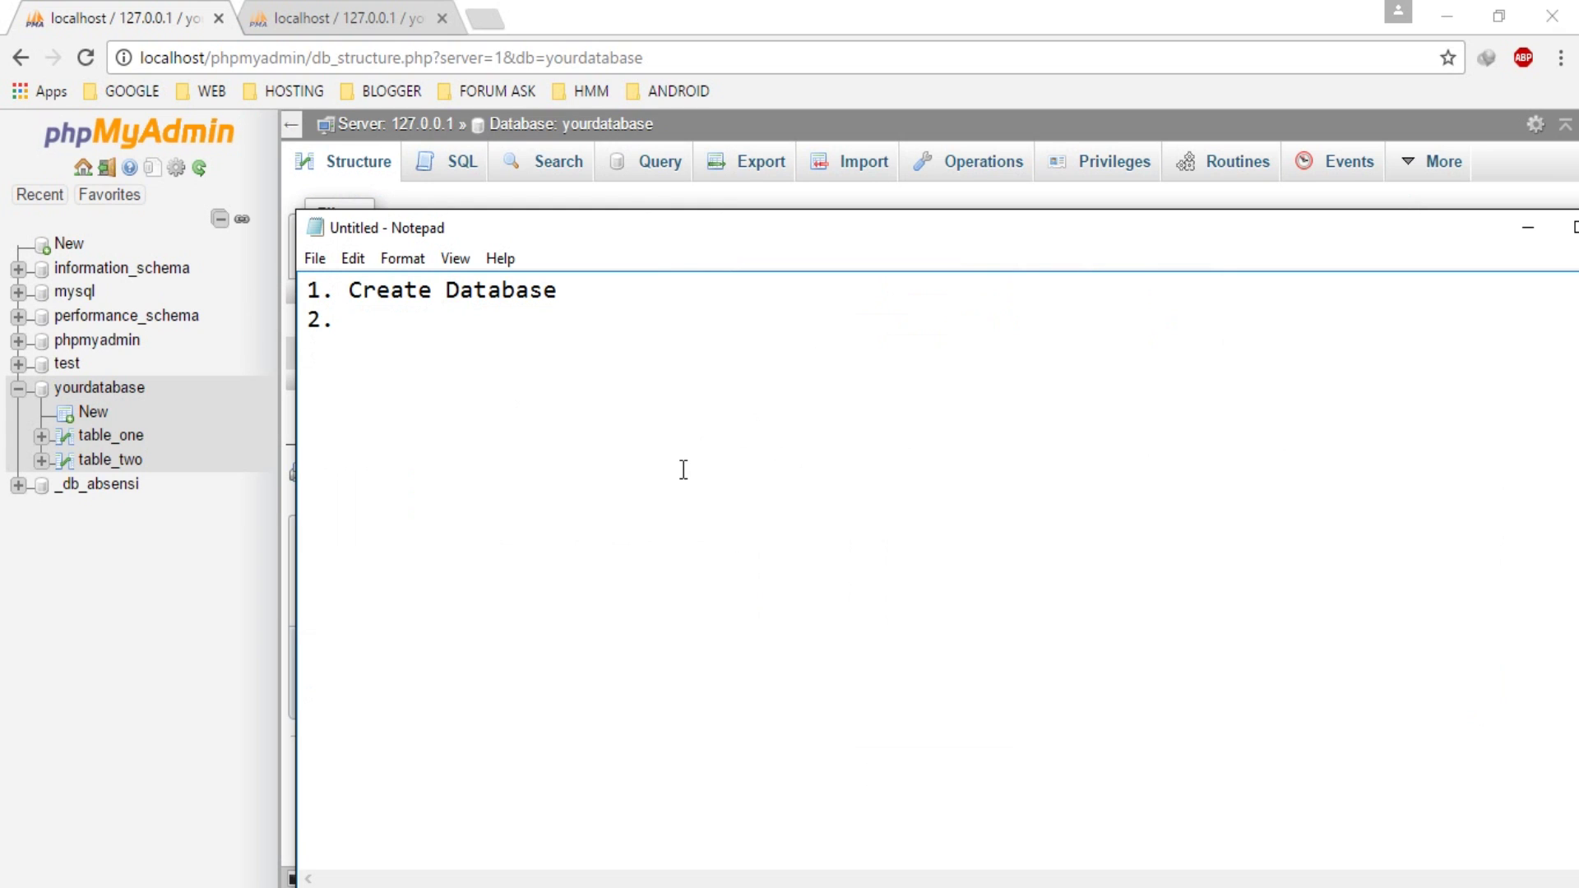
text(Create Primar)
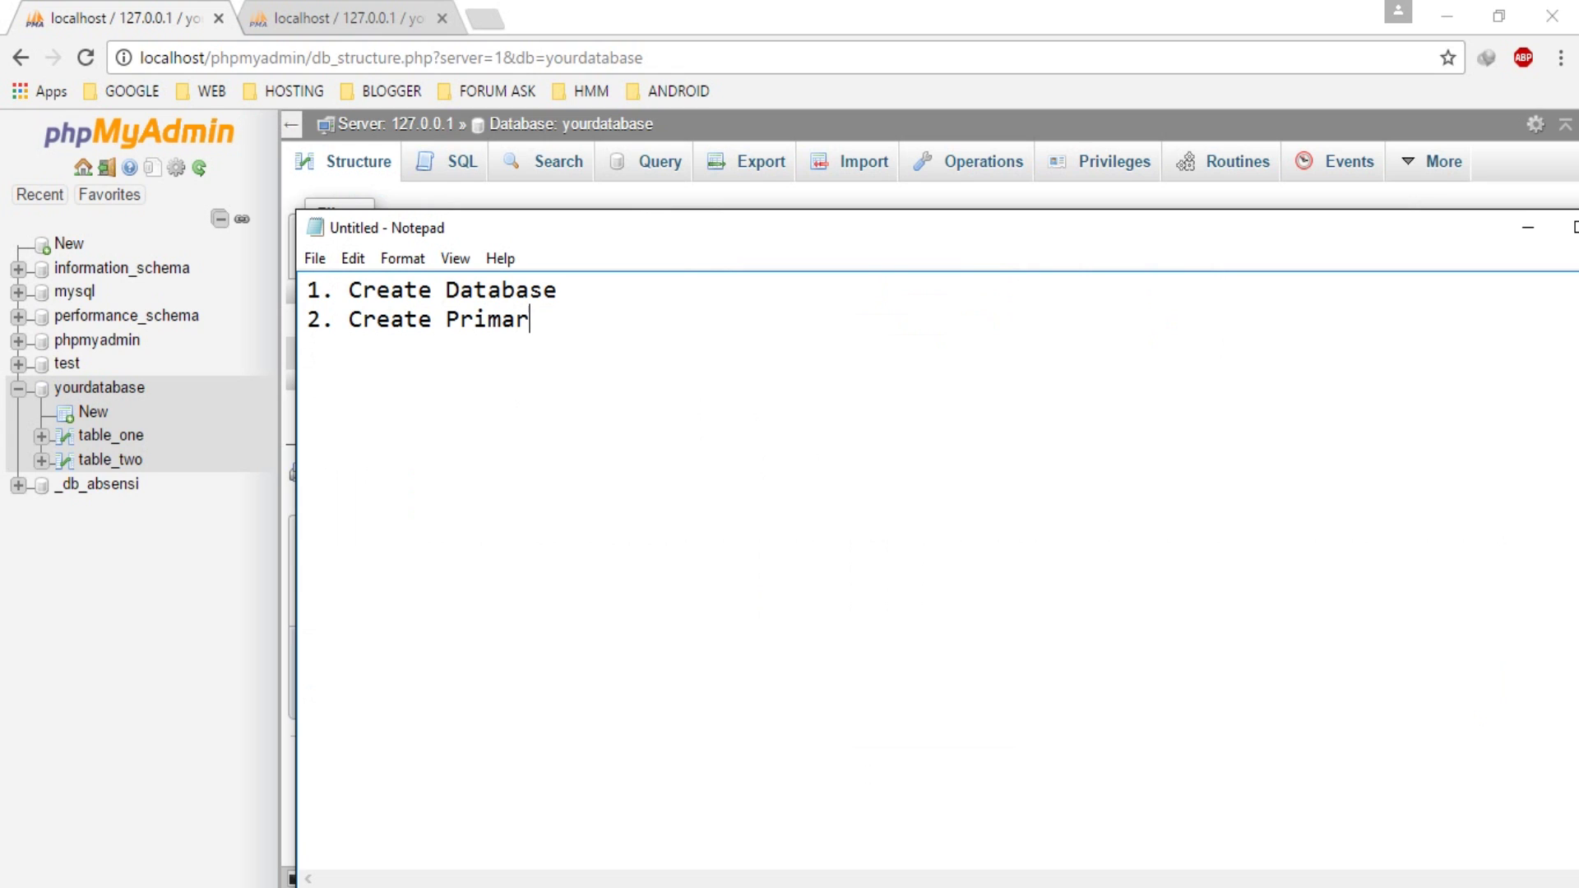
text(y and Index in )
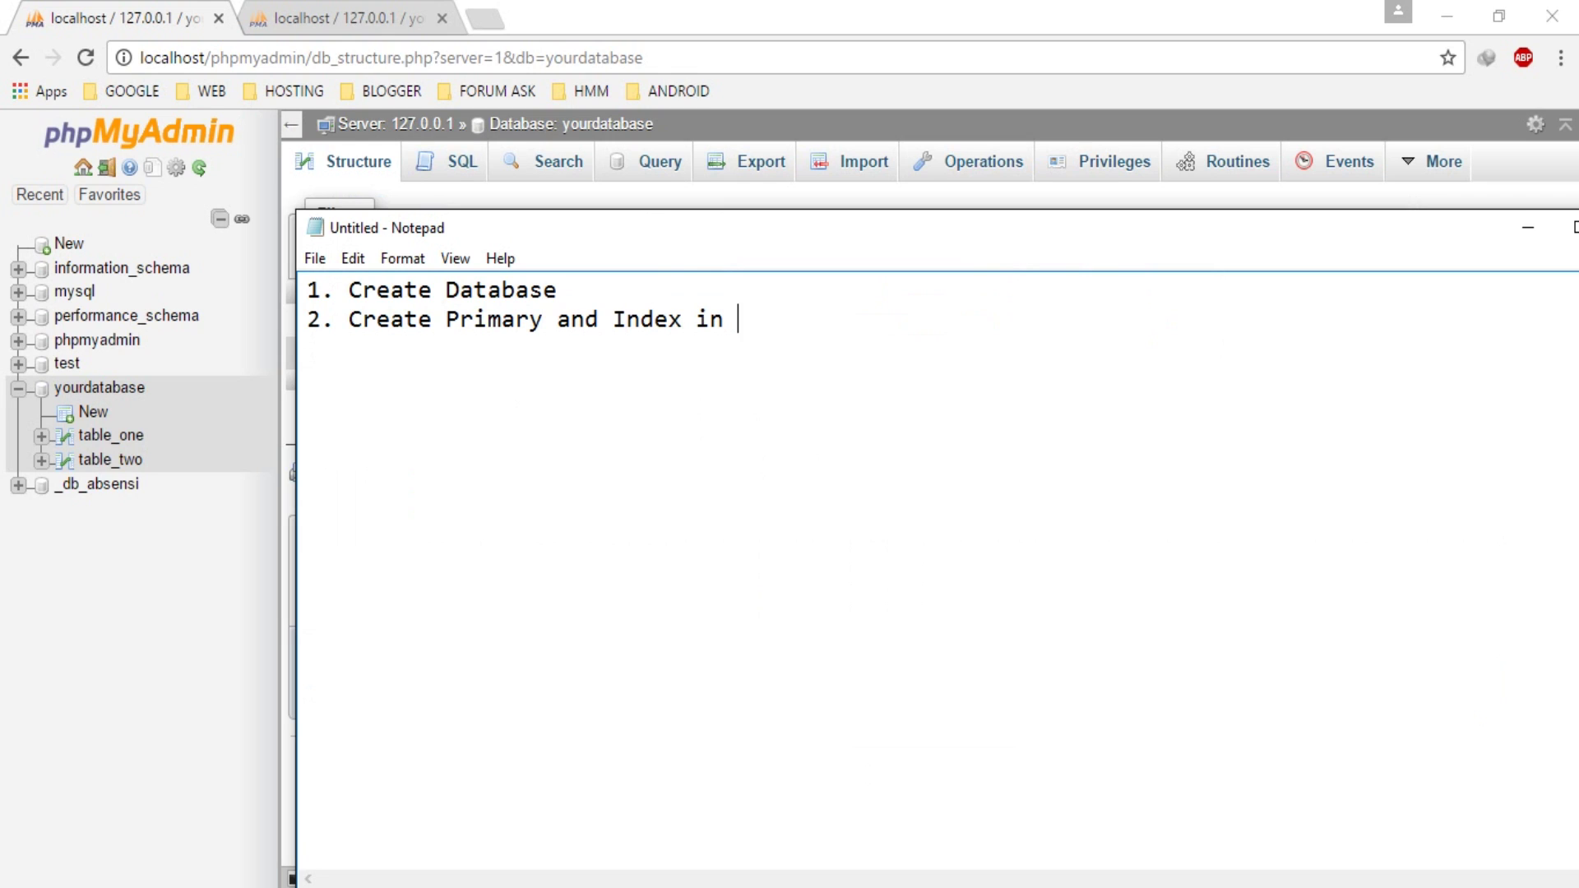
text(Foreign Key)
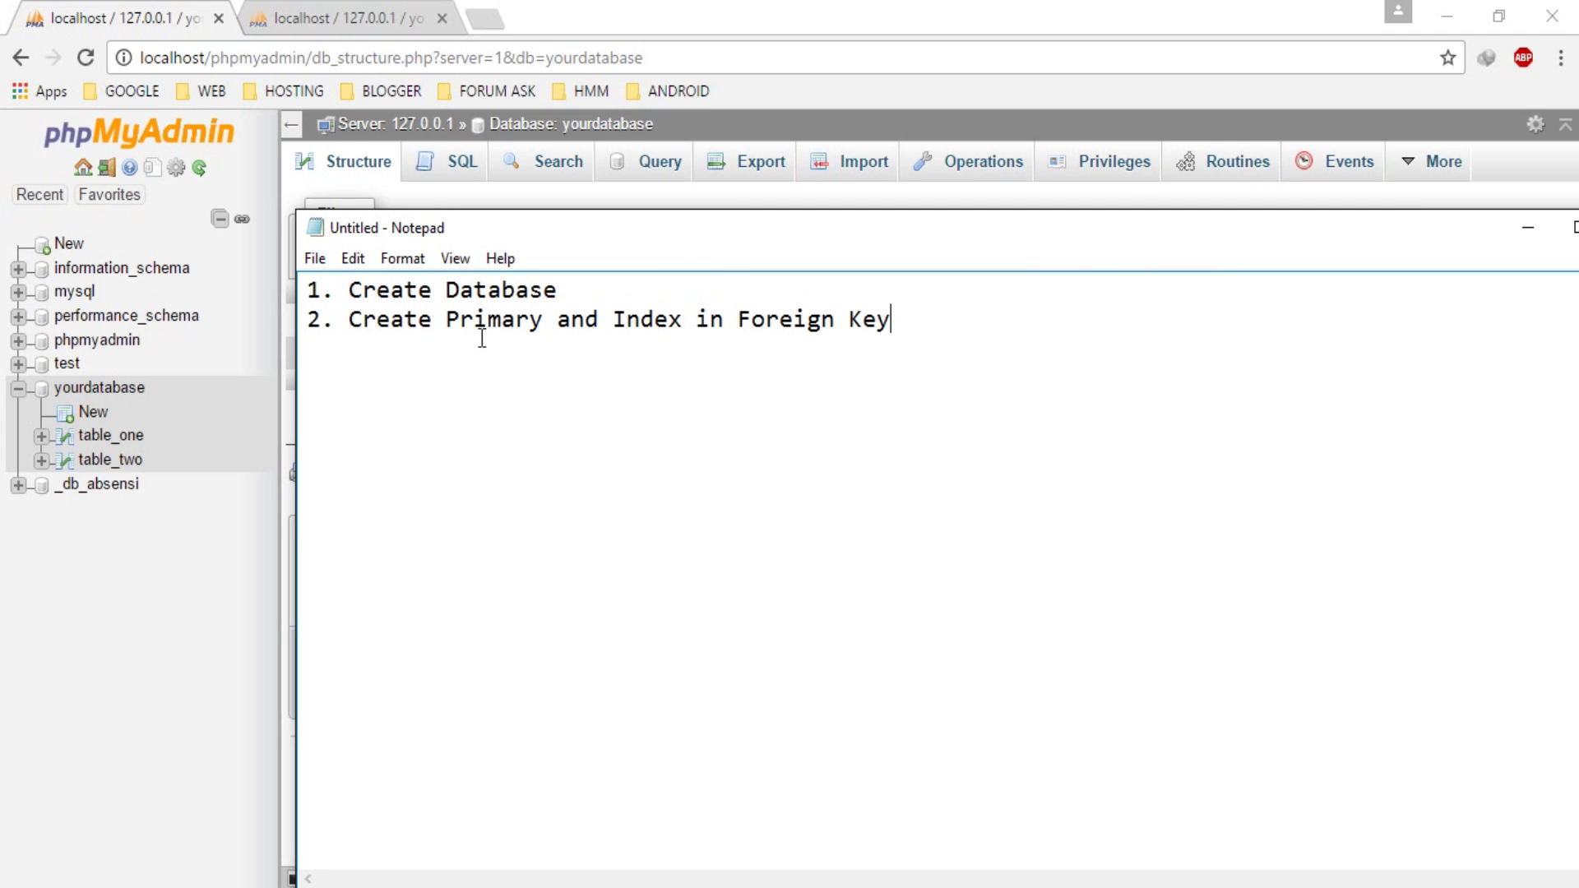
Step: Renumber the foreign key item as 3 and add "Create Table + Columns" as item 2
click(352, 326)
key(Return)
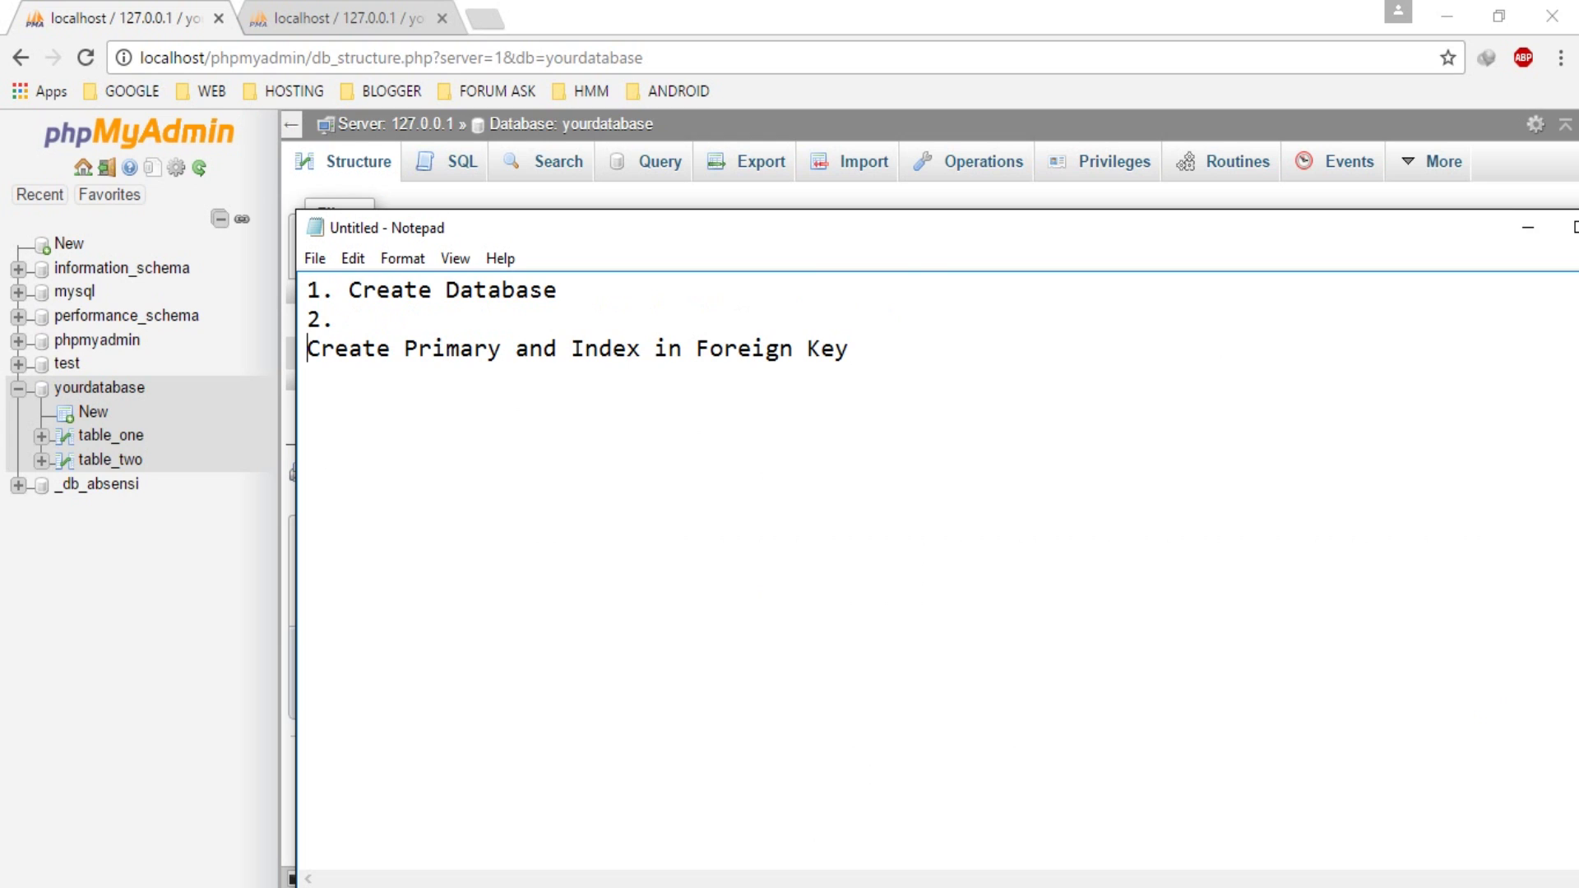
text(3.)
click(441, 317)
text(Create)
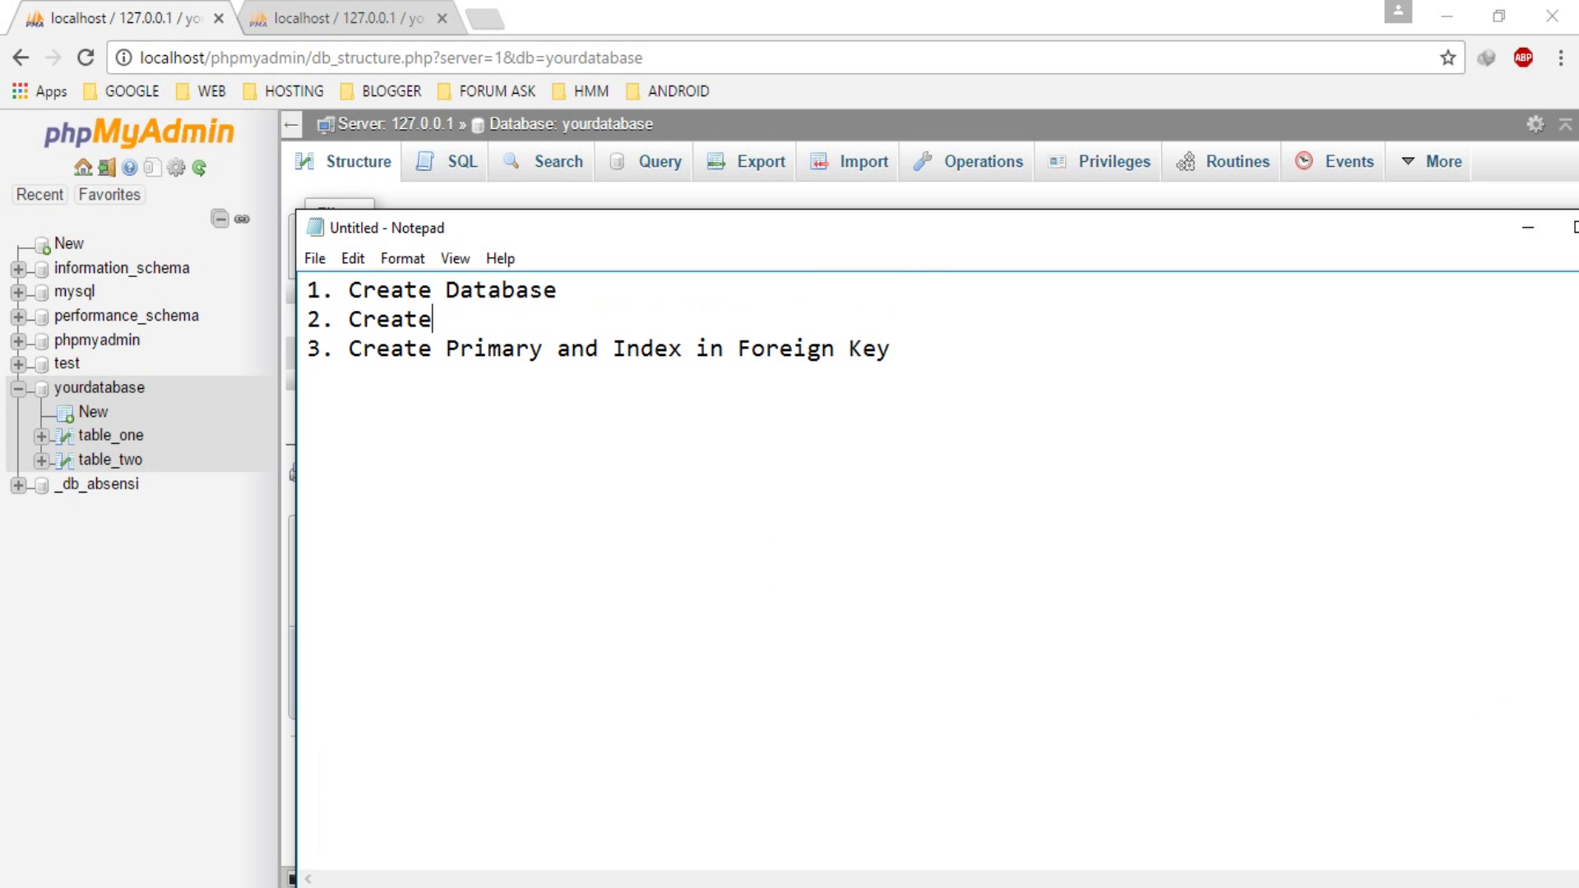
text( Table + Columns)
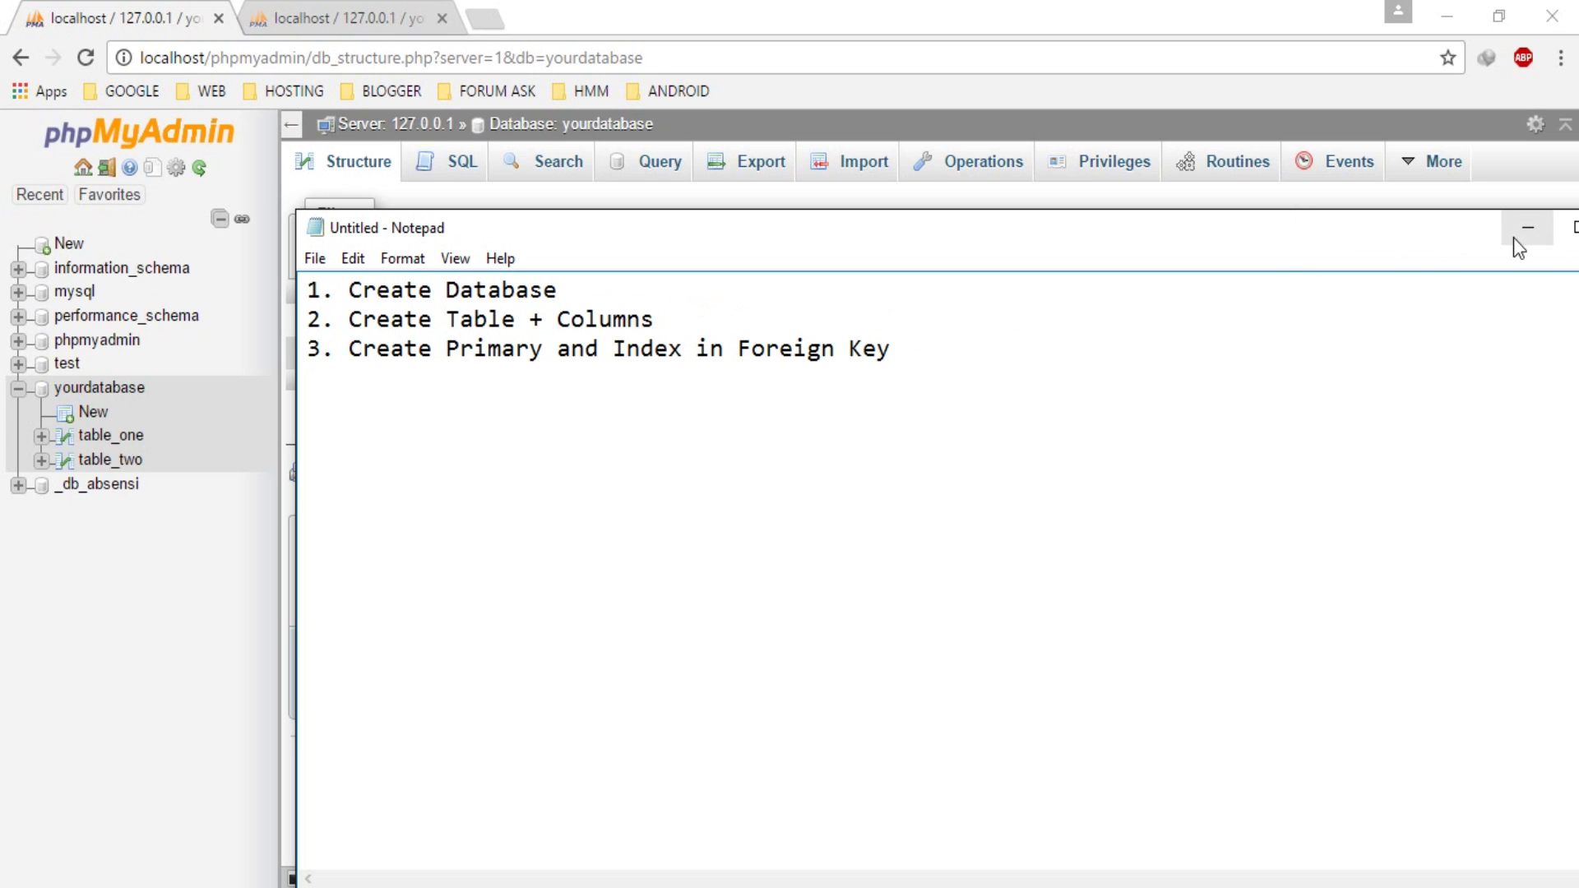
Step: Leave the Notepad notes, switch back to phpMyAdmin and open the structure of table_one
drag(935, 360, 353, 362)
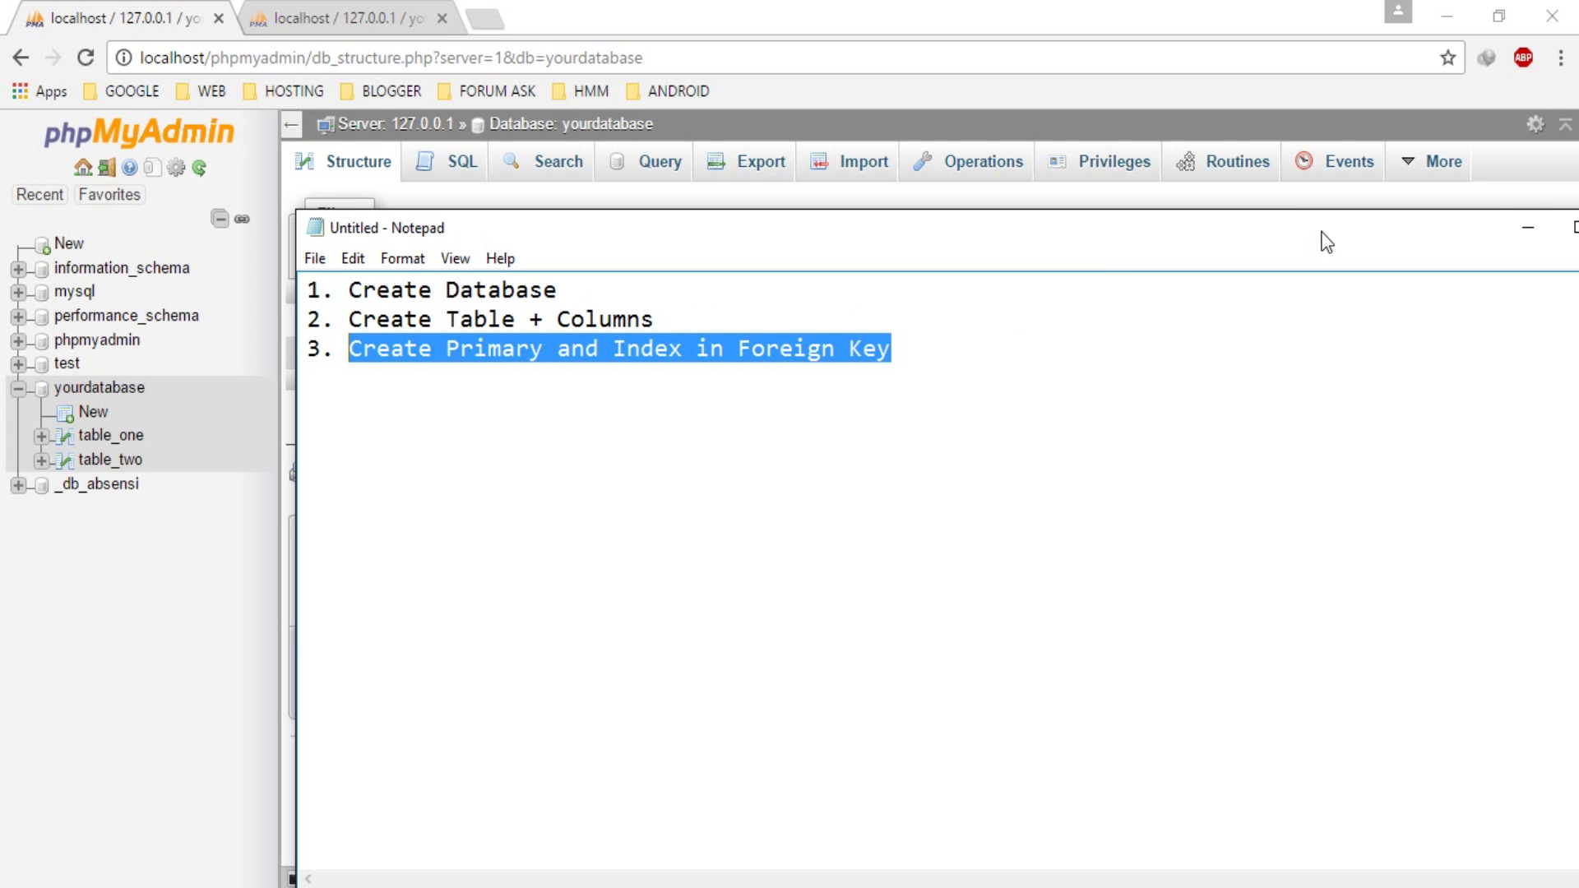
click(1528, 228)
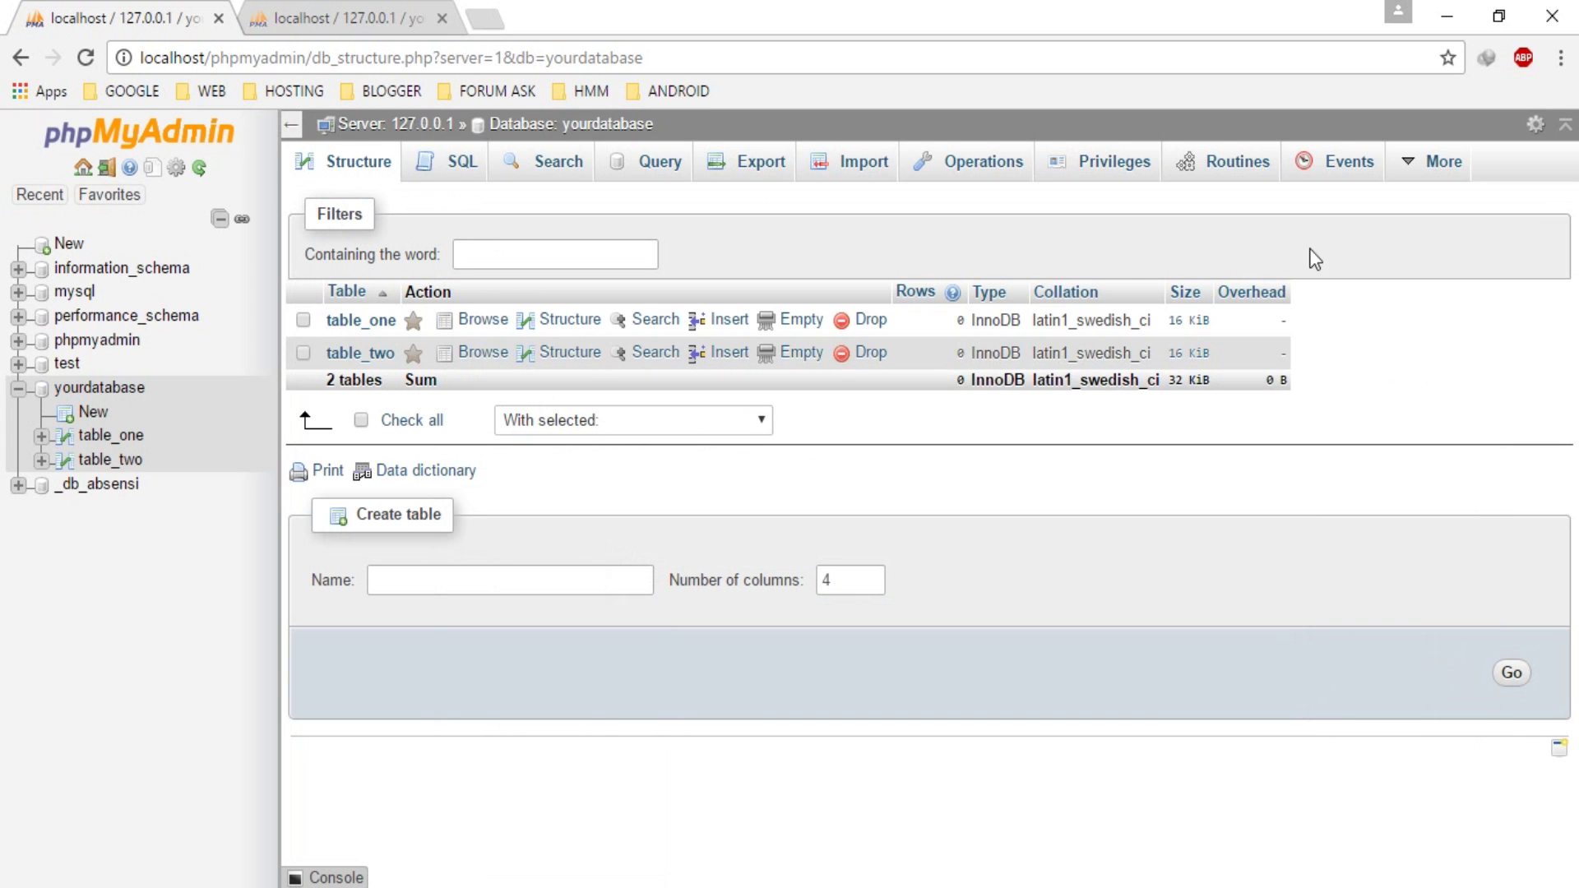
click(377, 326)
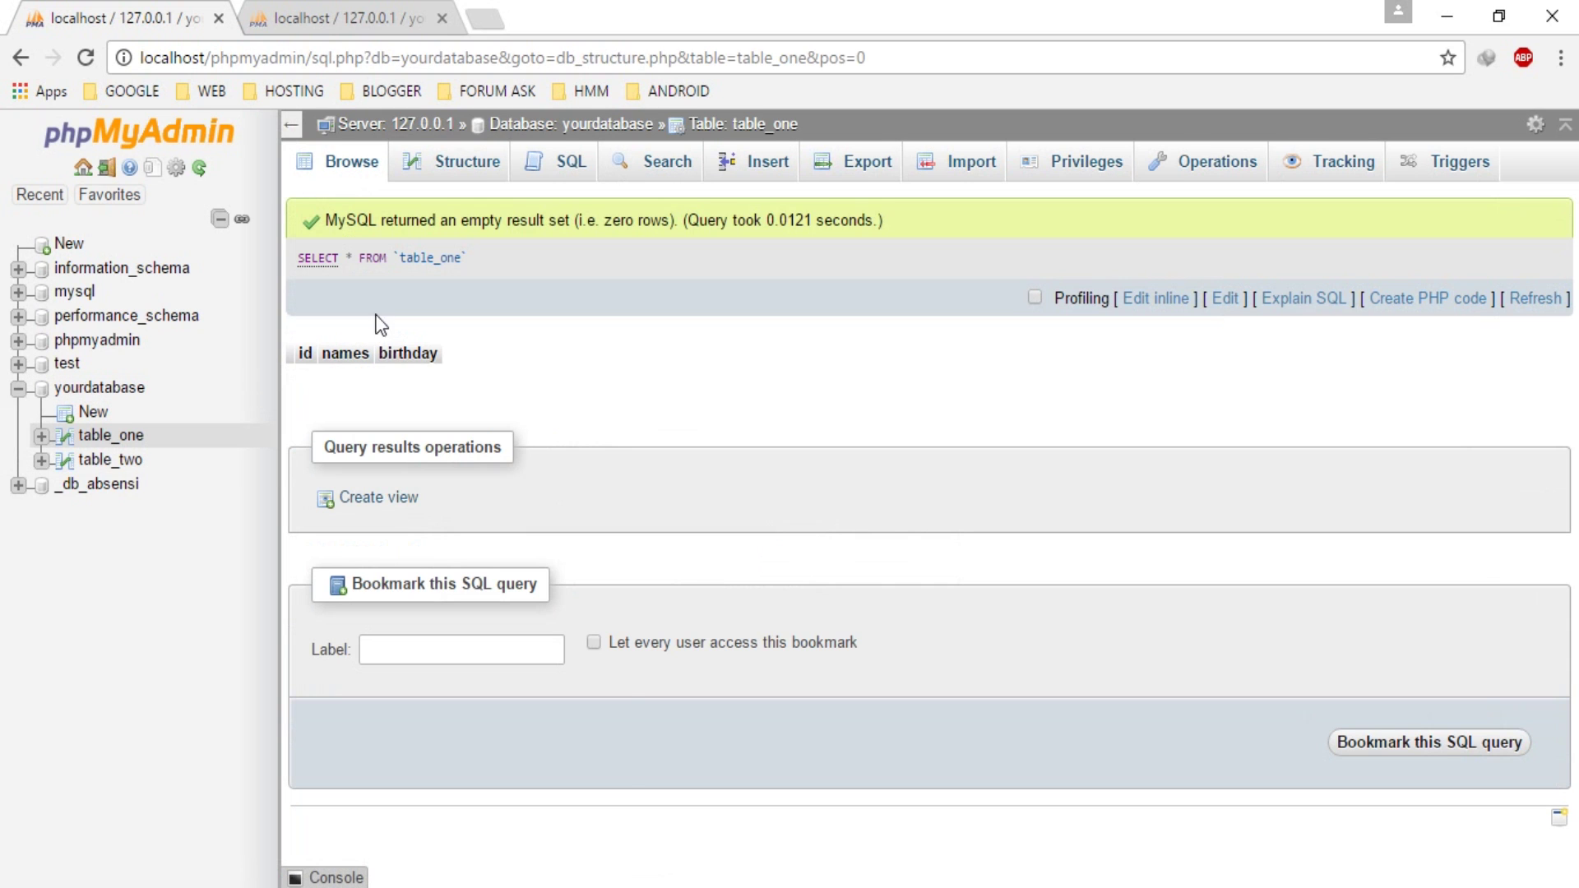
click(448, 173)
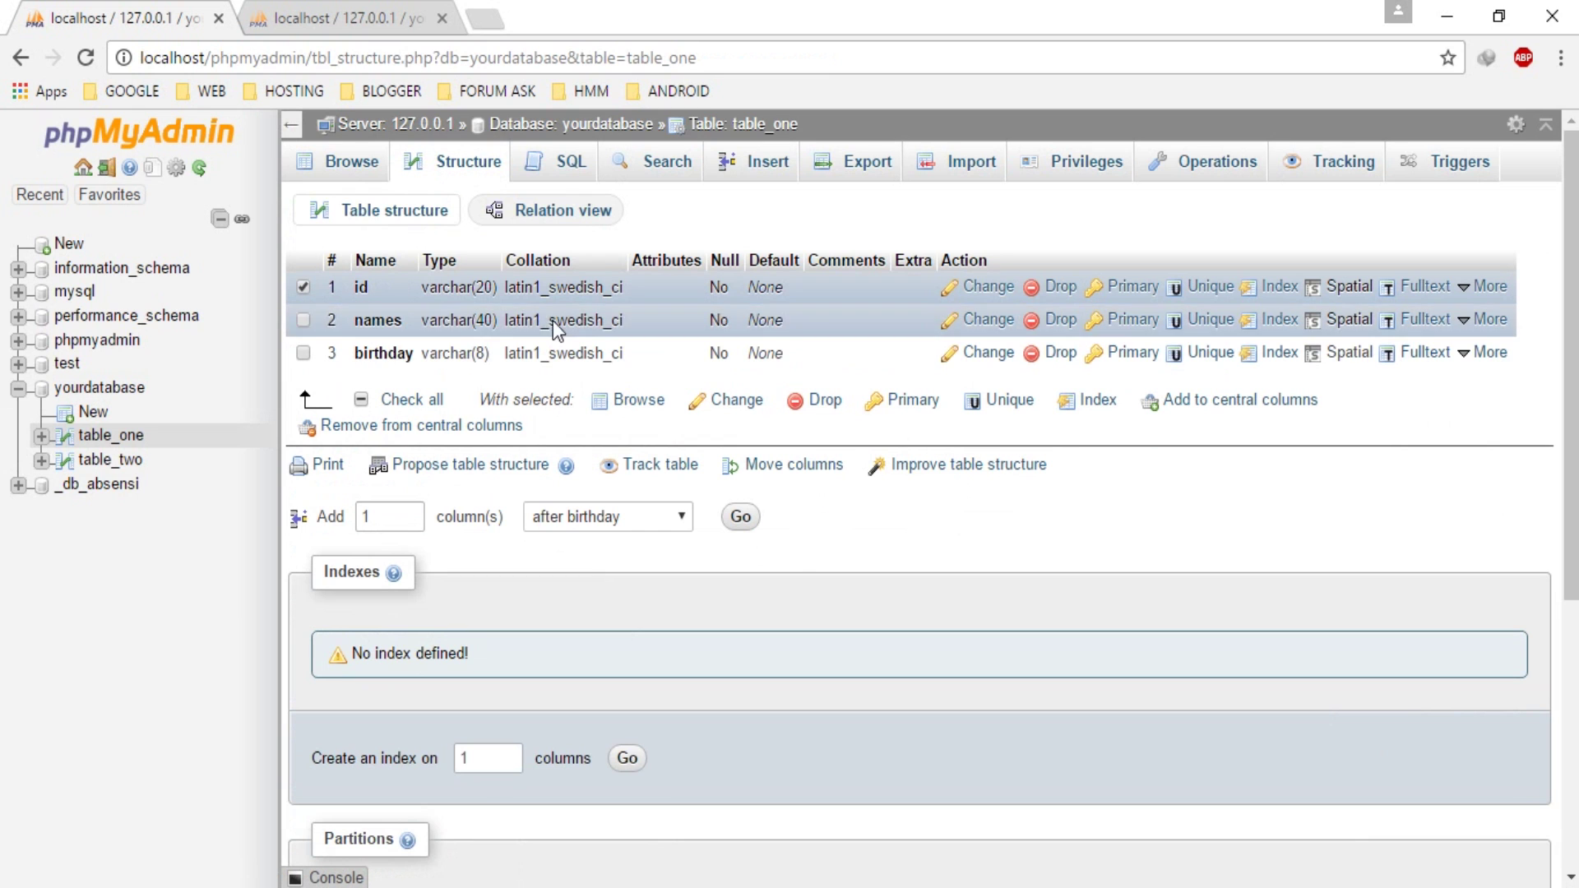
Step: Make the id column the primary key of table_one
drag(1572, 414, 1572, 480)
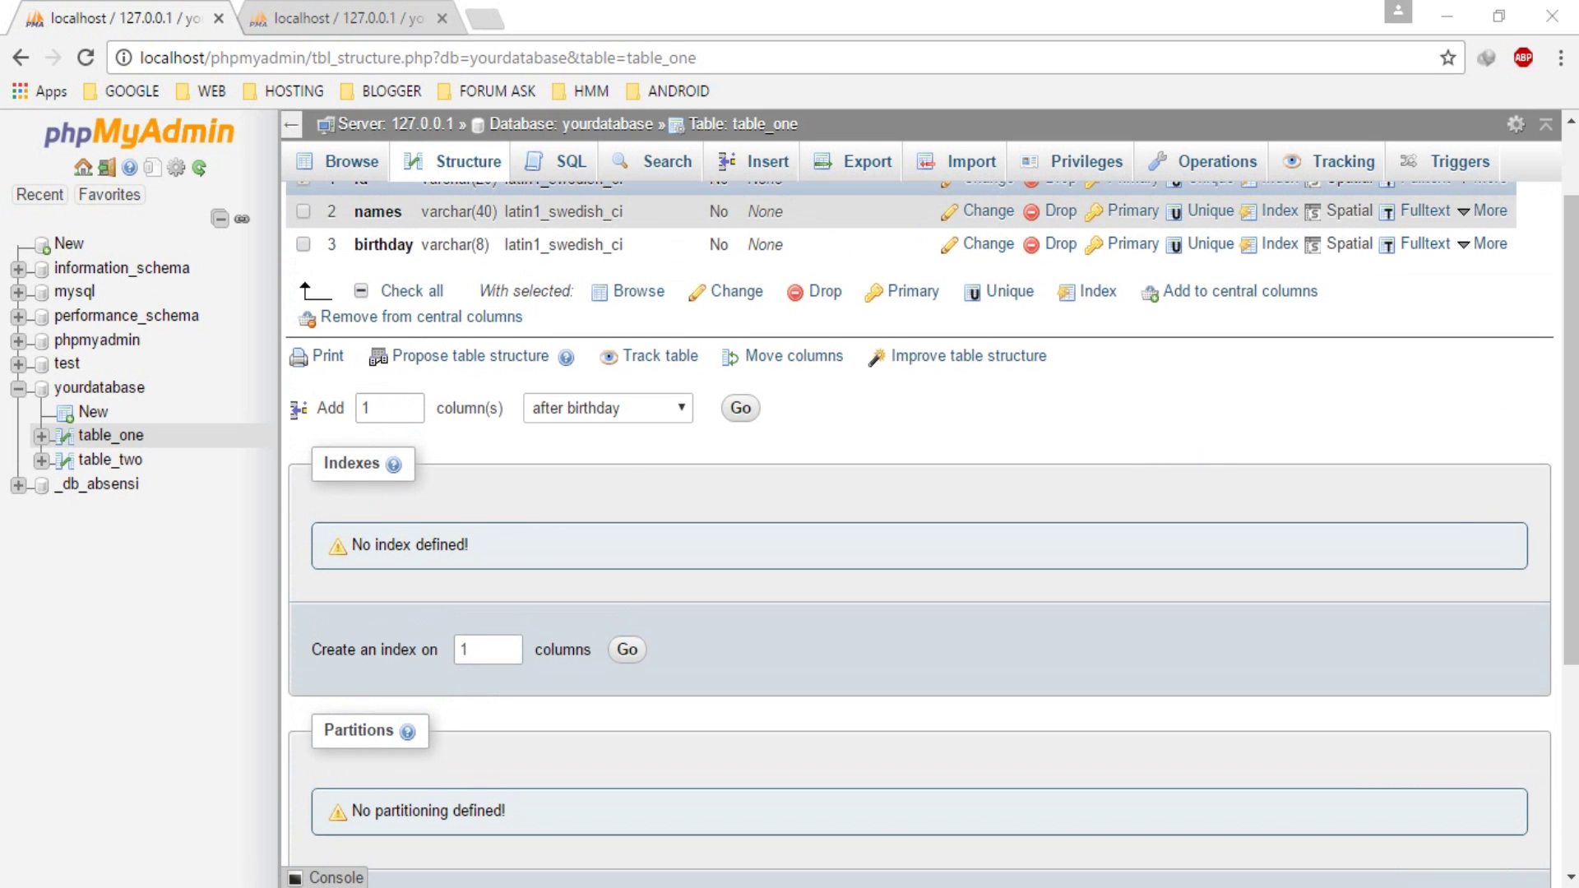
scroll(905, 493, up, 2)
click(1128, 289)
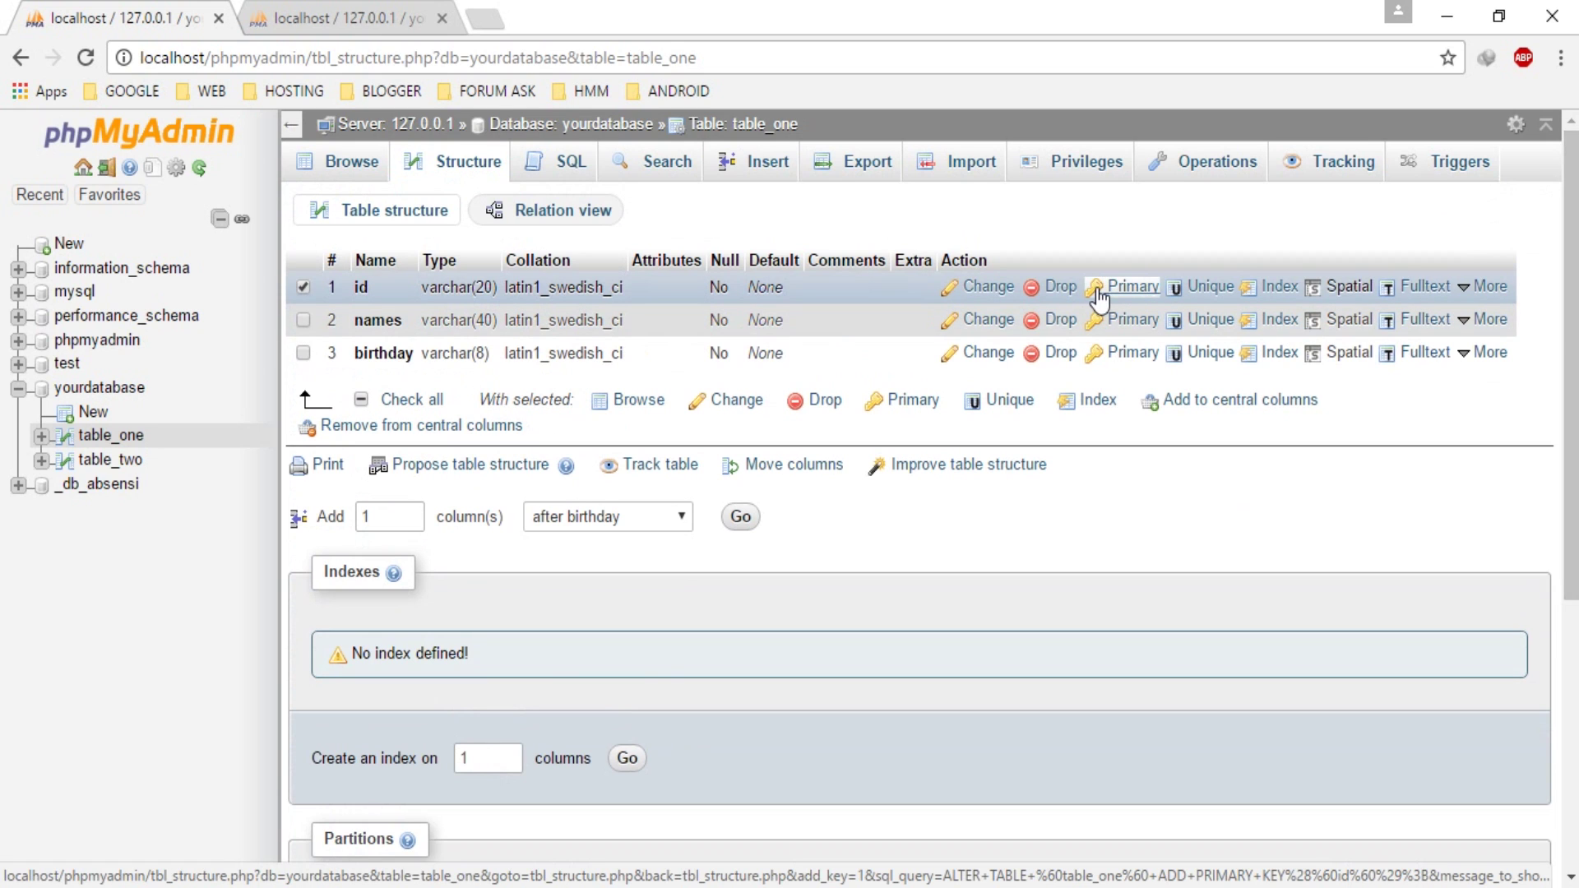
click(1098, 300)
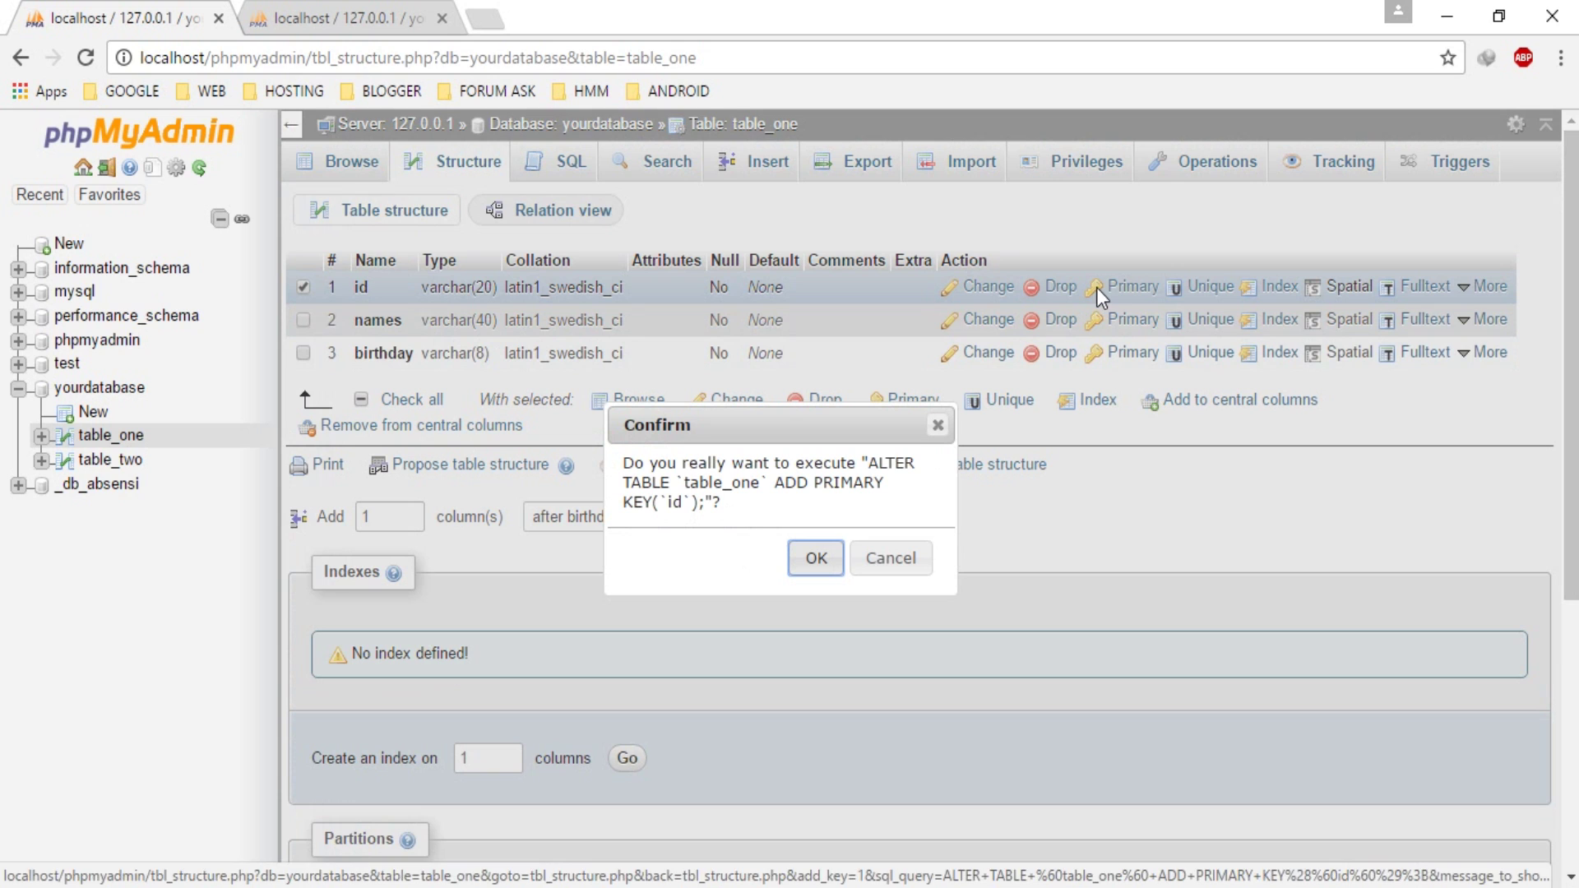
click(817, 559)
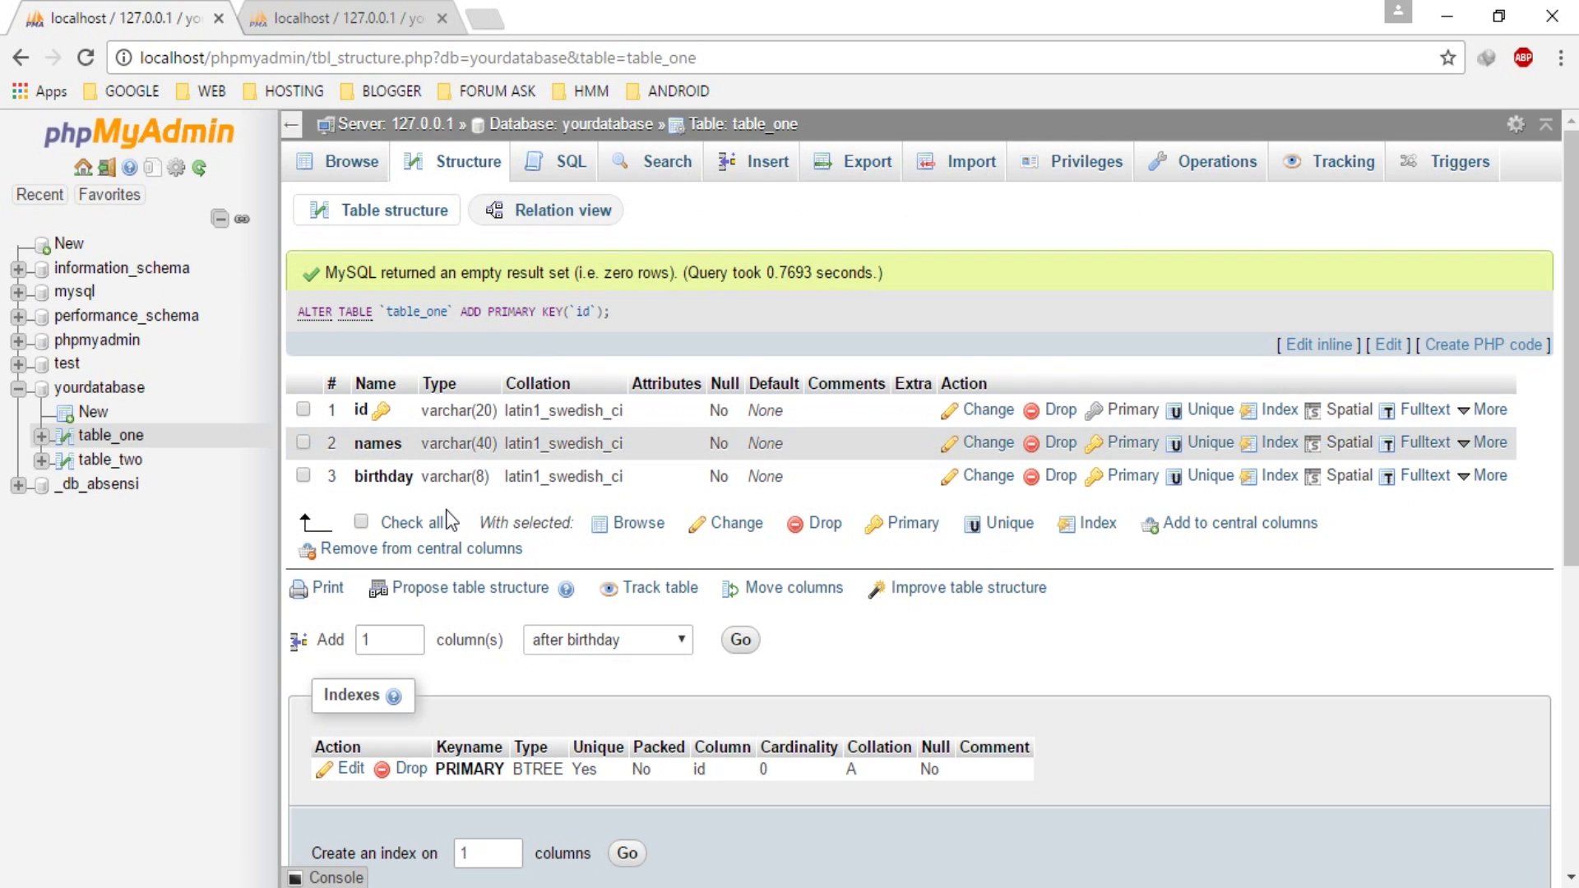
Step: Open table_two in a new browser tab in place of the old second tab and display its structure
right_click(132, 462)
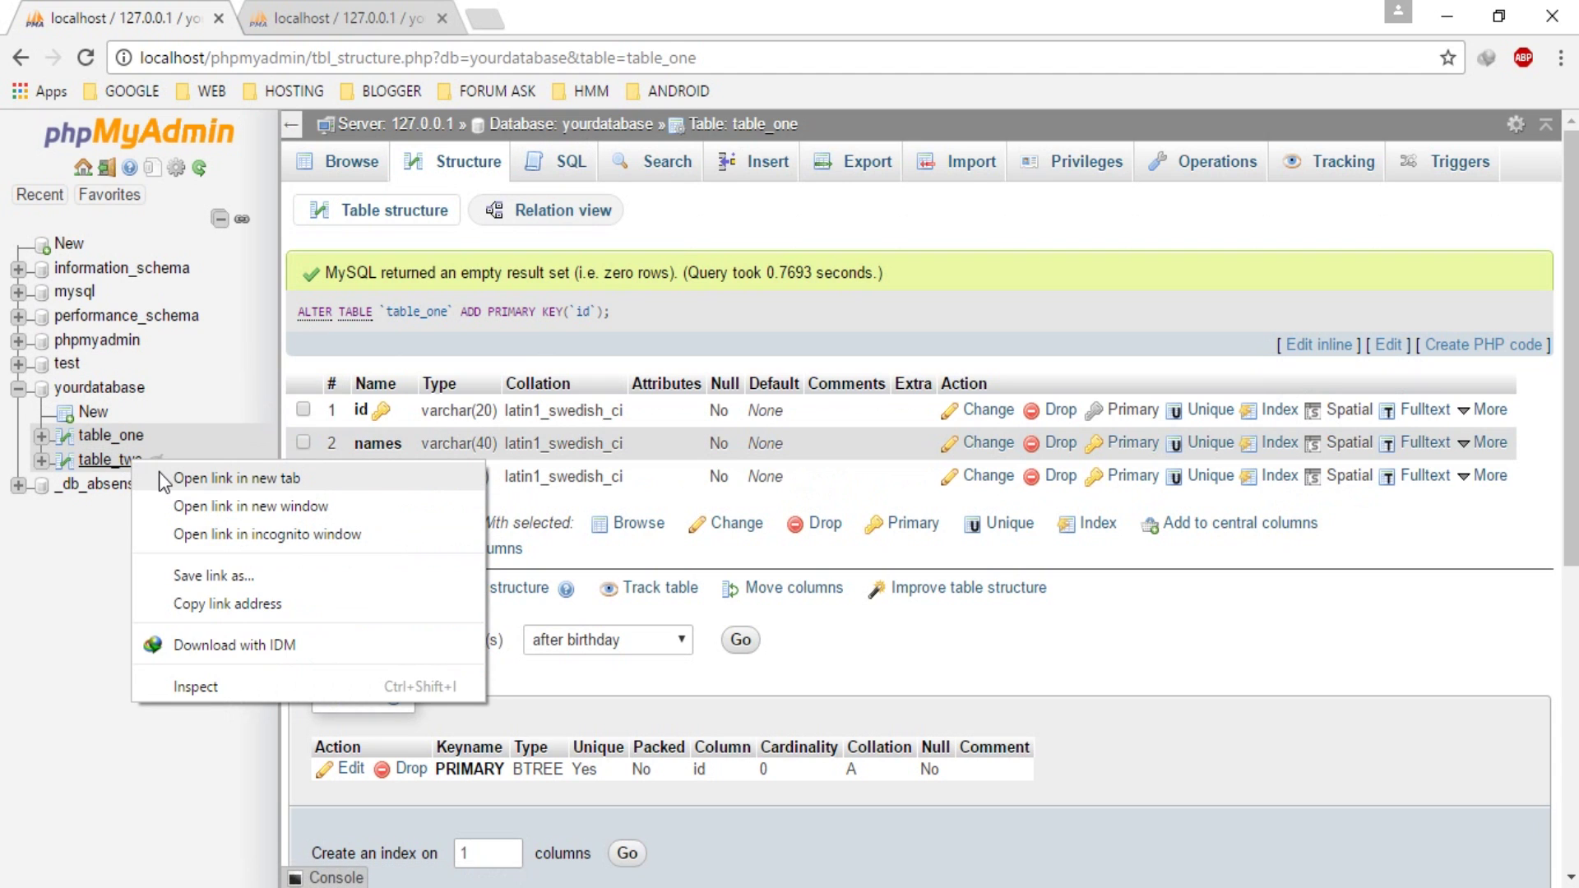
click(157, 472)
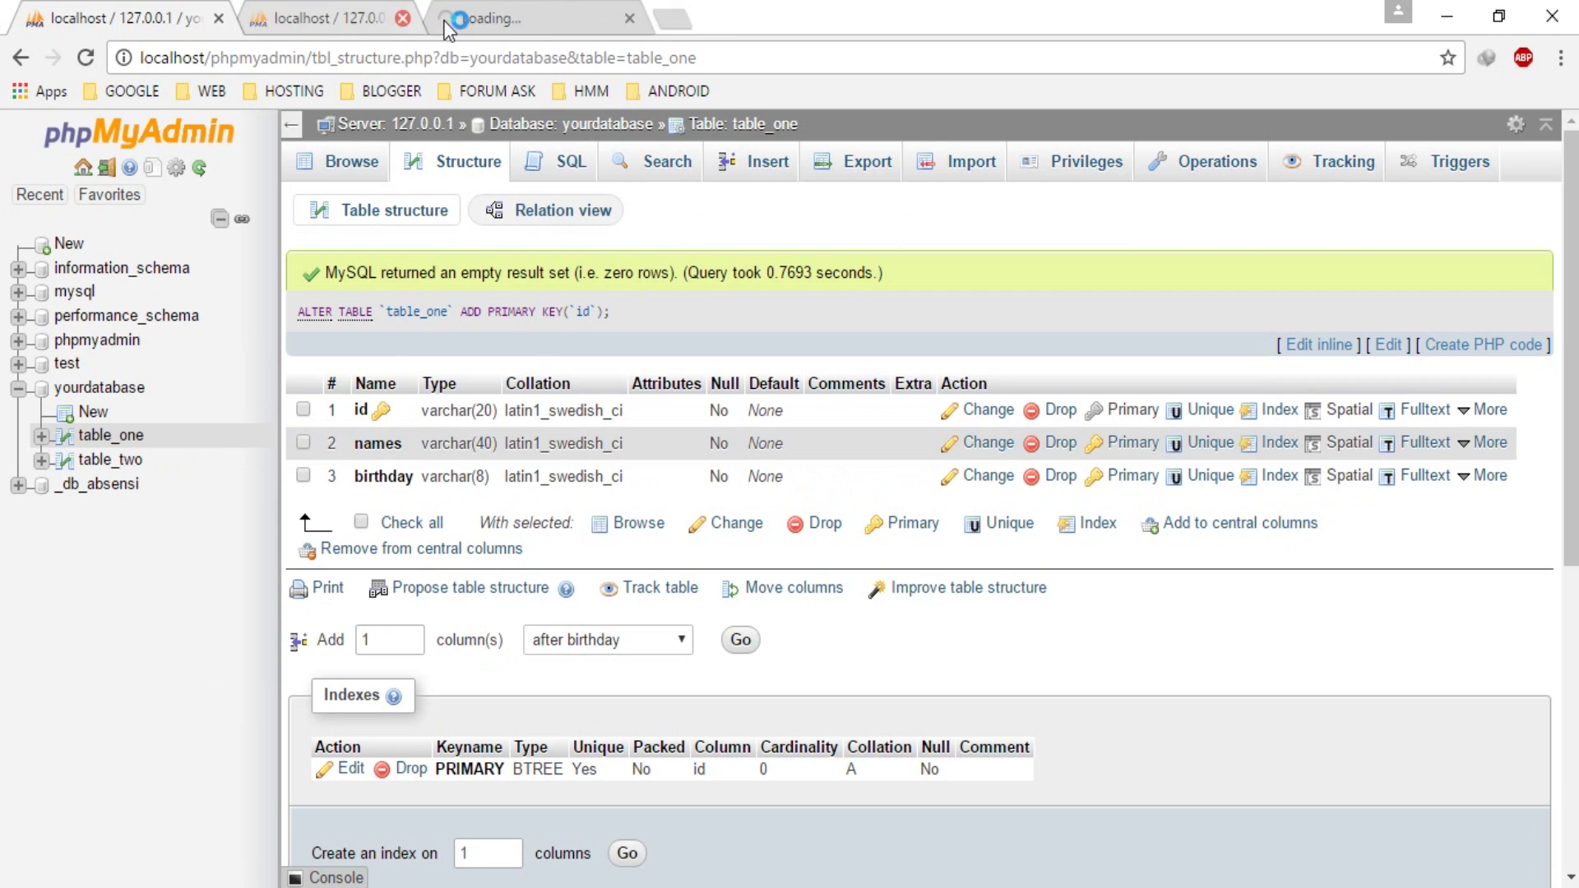
click(441, 18)
click(351, 18)
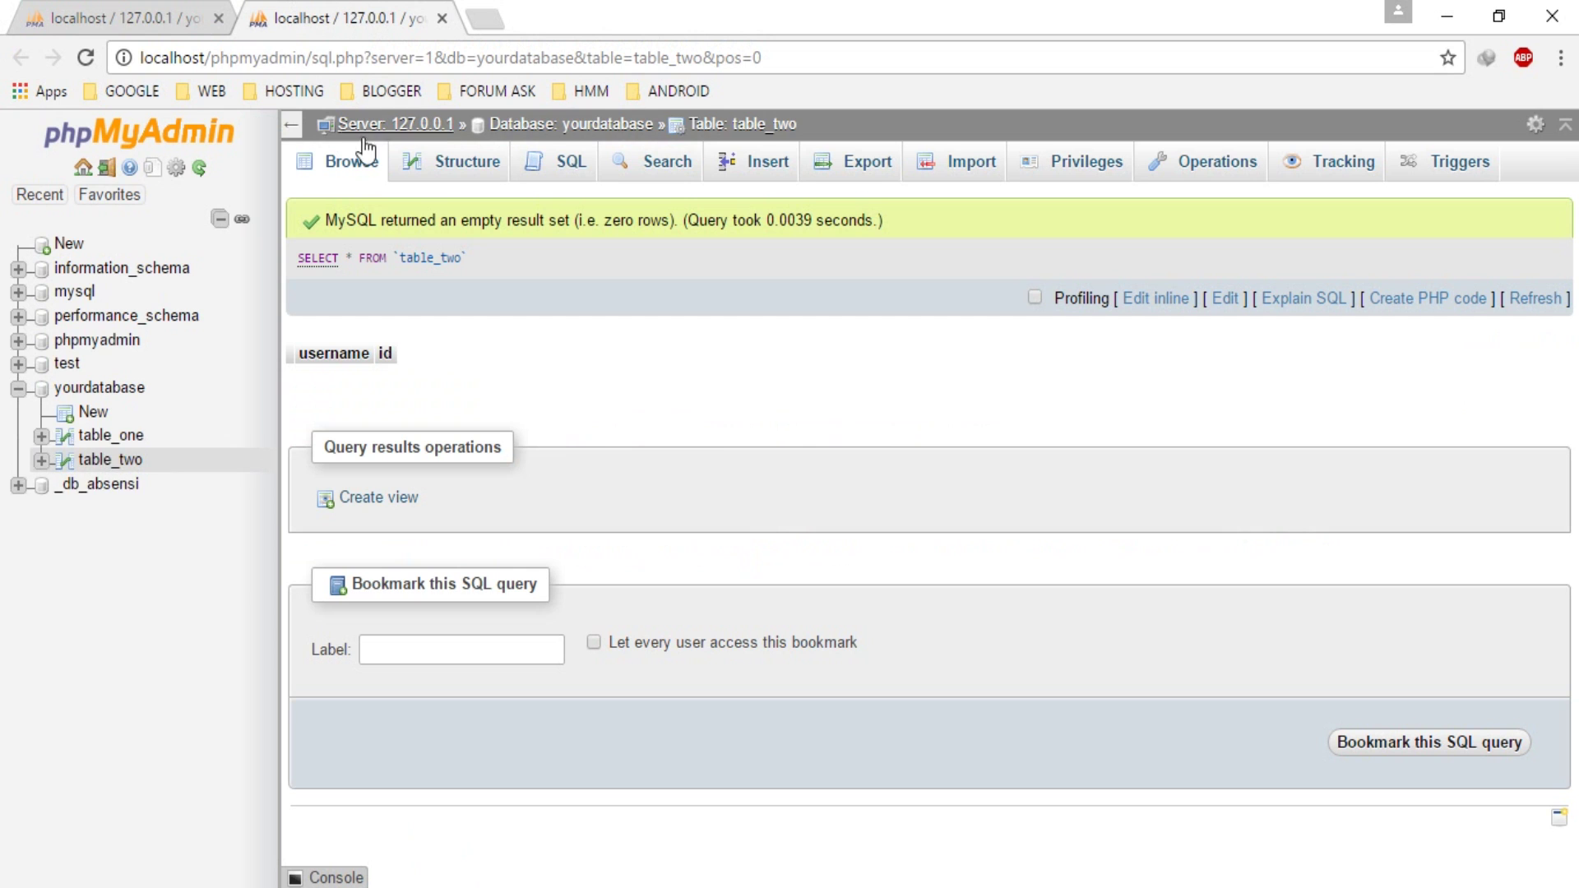
click(447, 172)
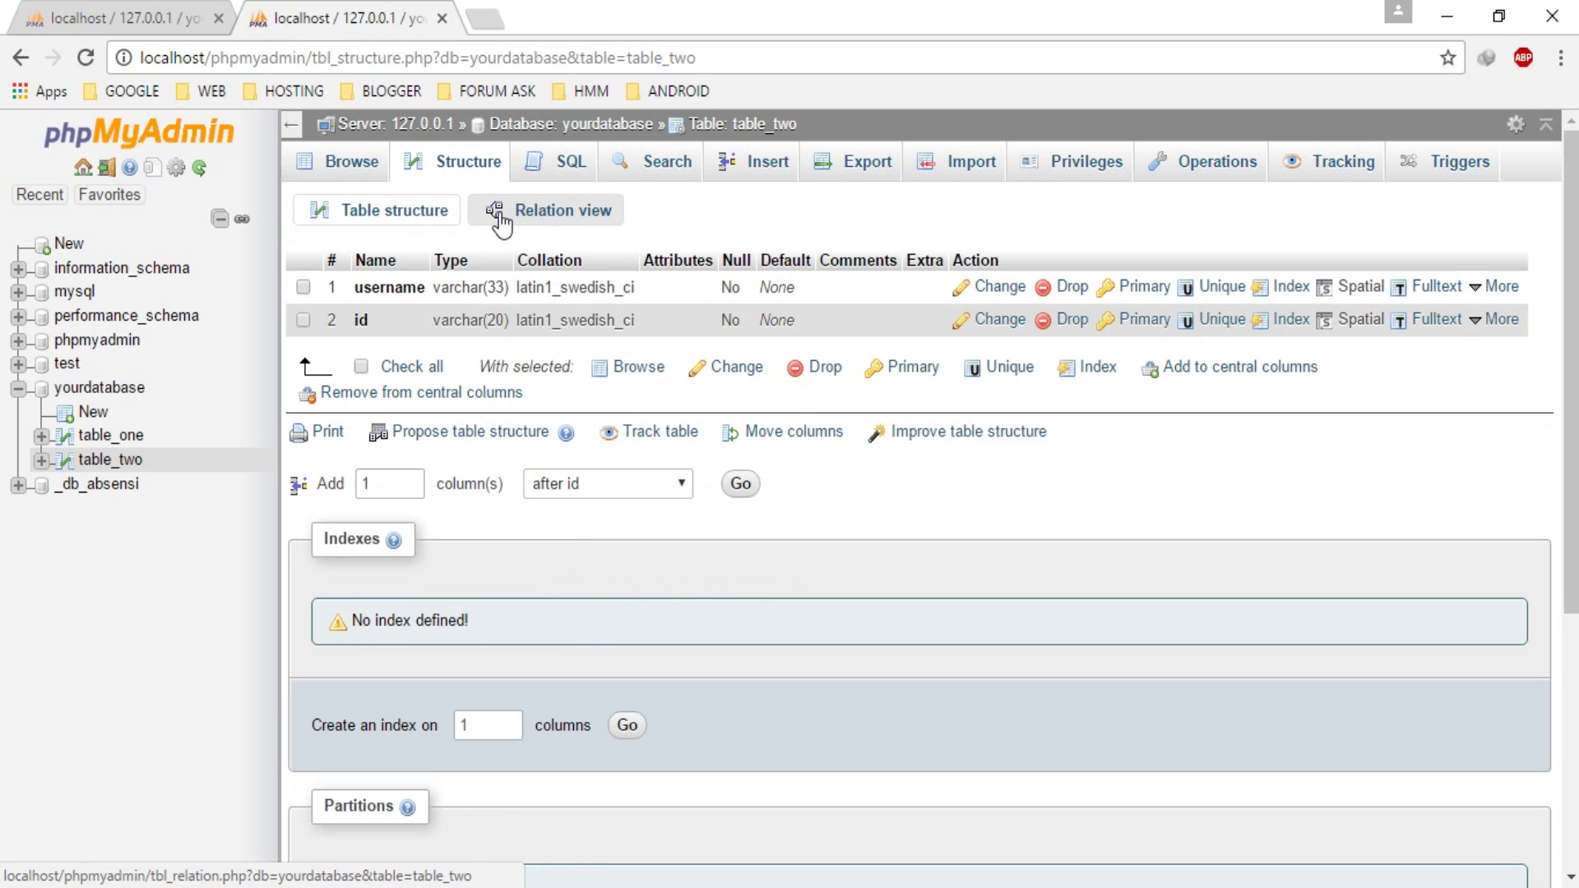
Step: Open yourdatabase in a separate browser tab and show its tables in the Designer
click(180, 23)
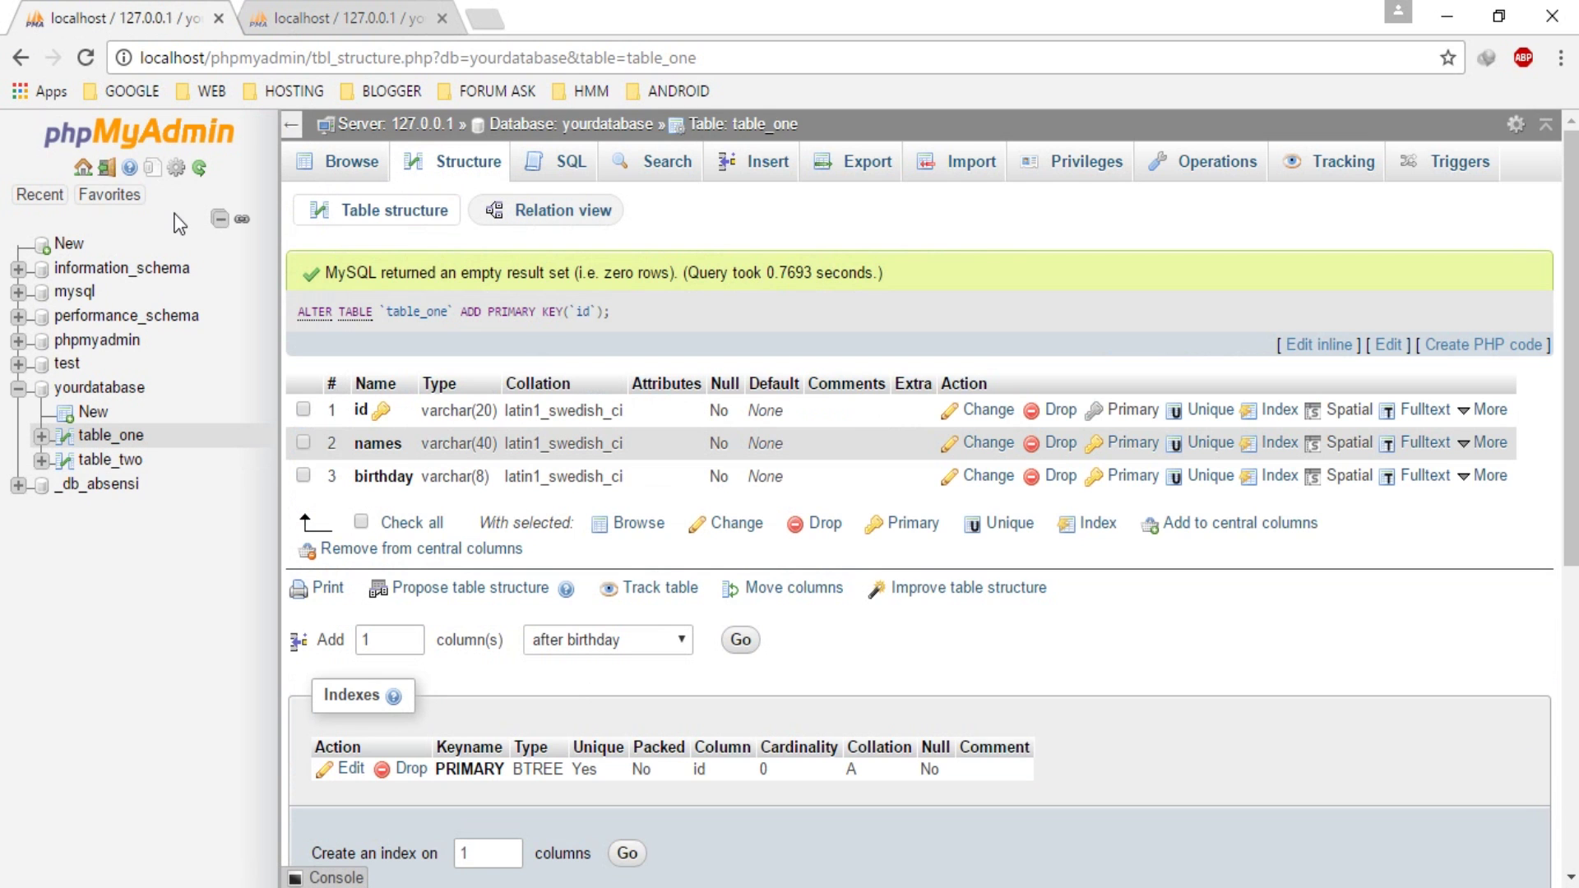
right_click(534, 123)
click(592, 133)
click(564, 17)
click(374, 19)
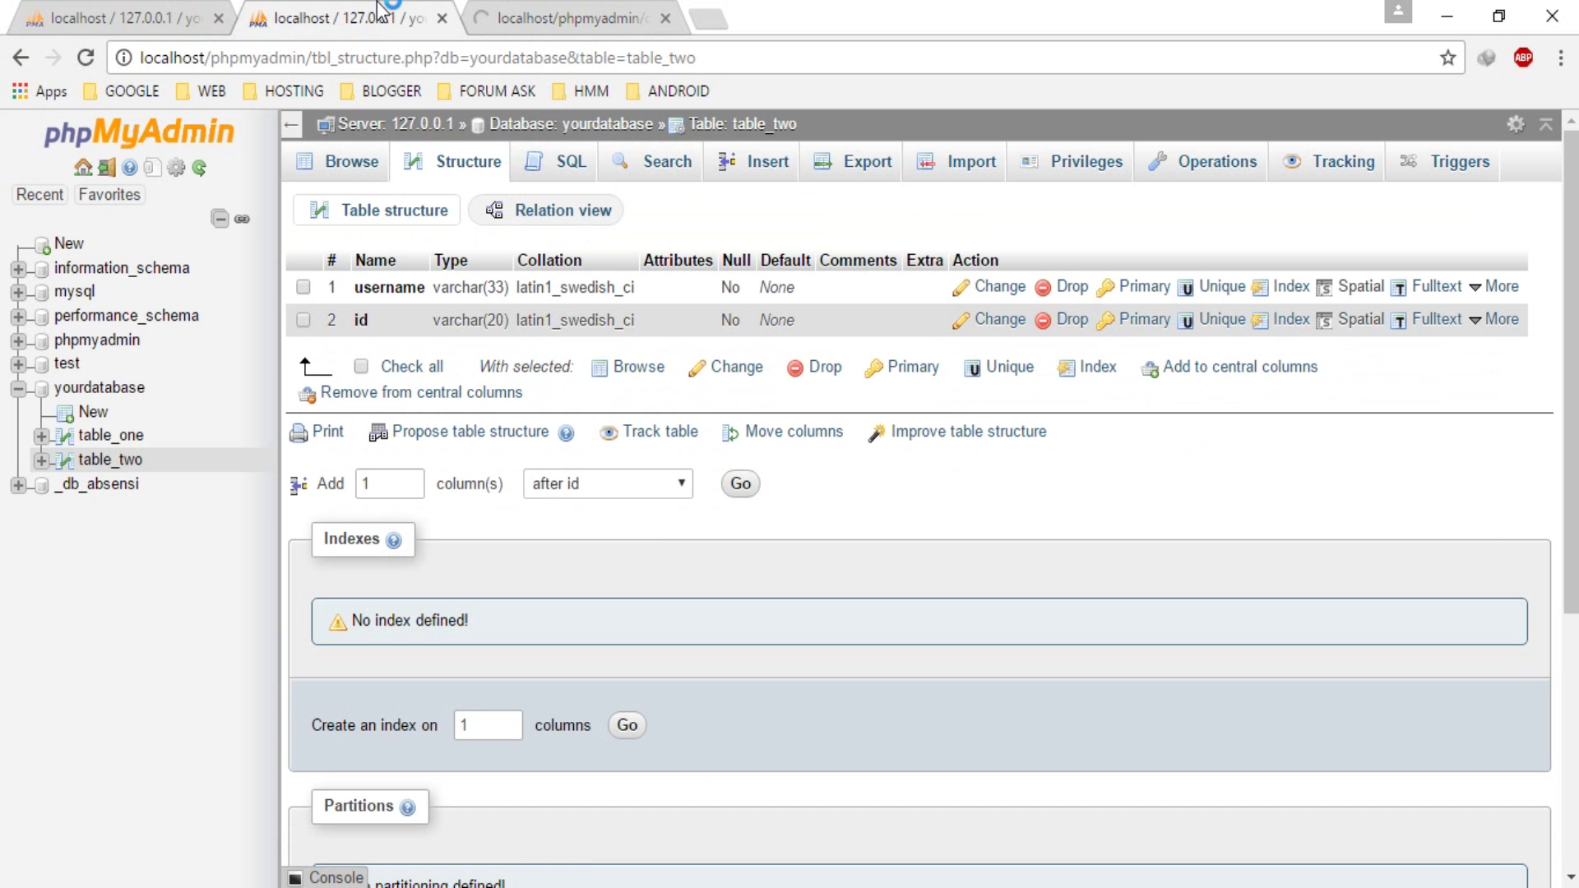
click(558, 16)
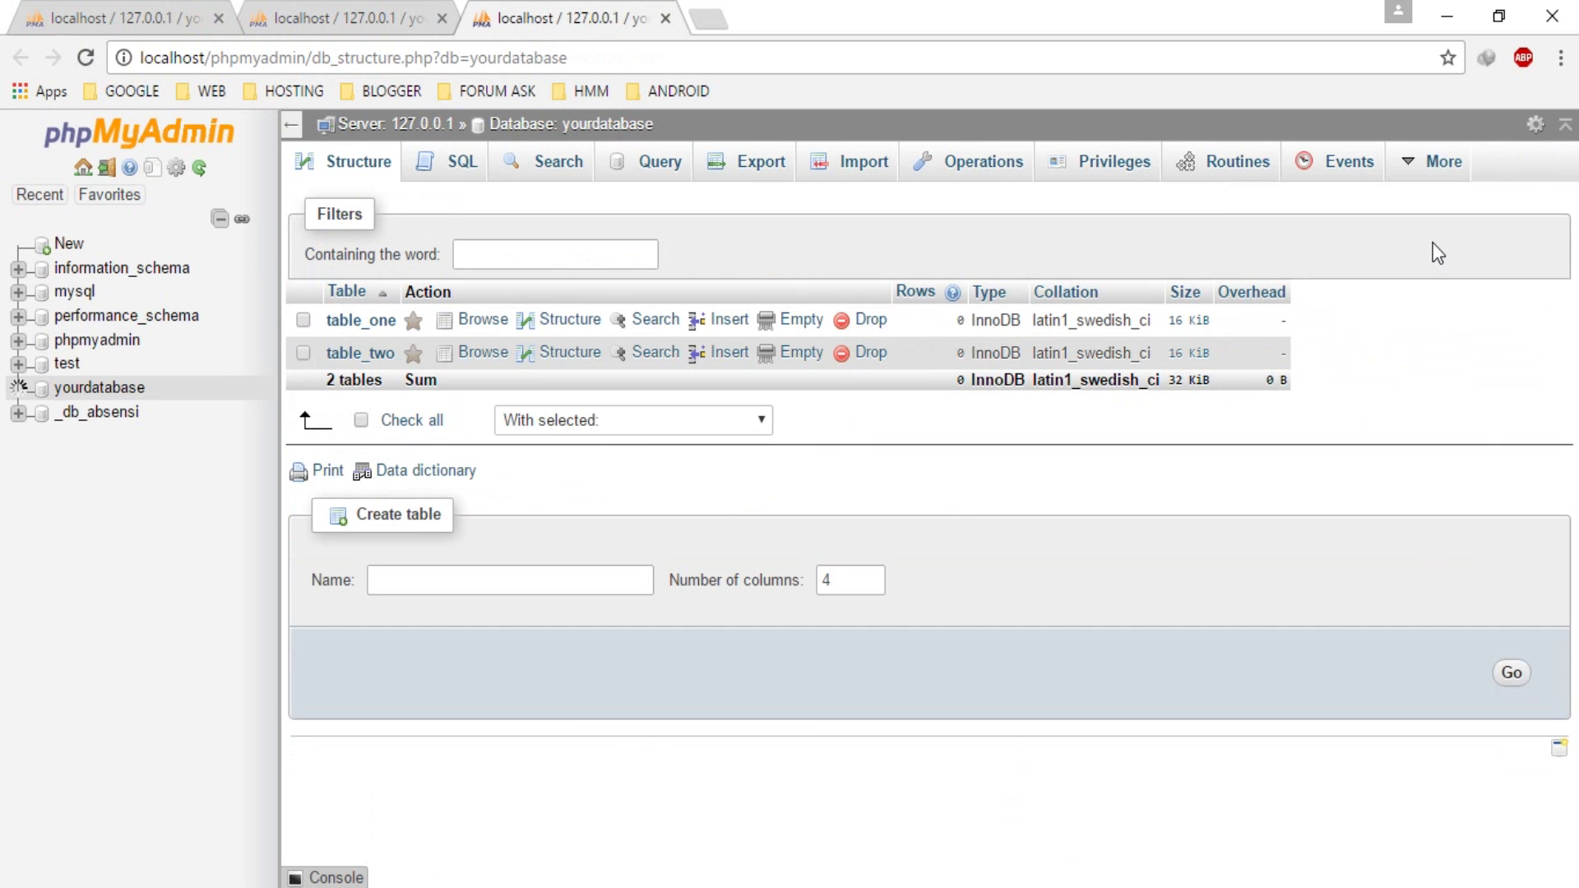
mouse_move(1447, 163)
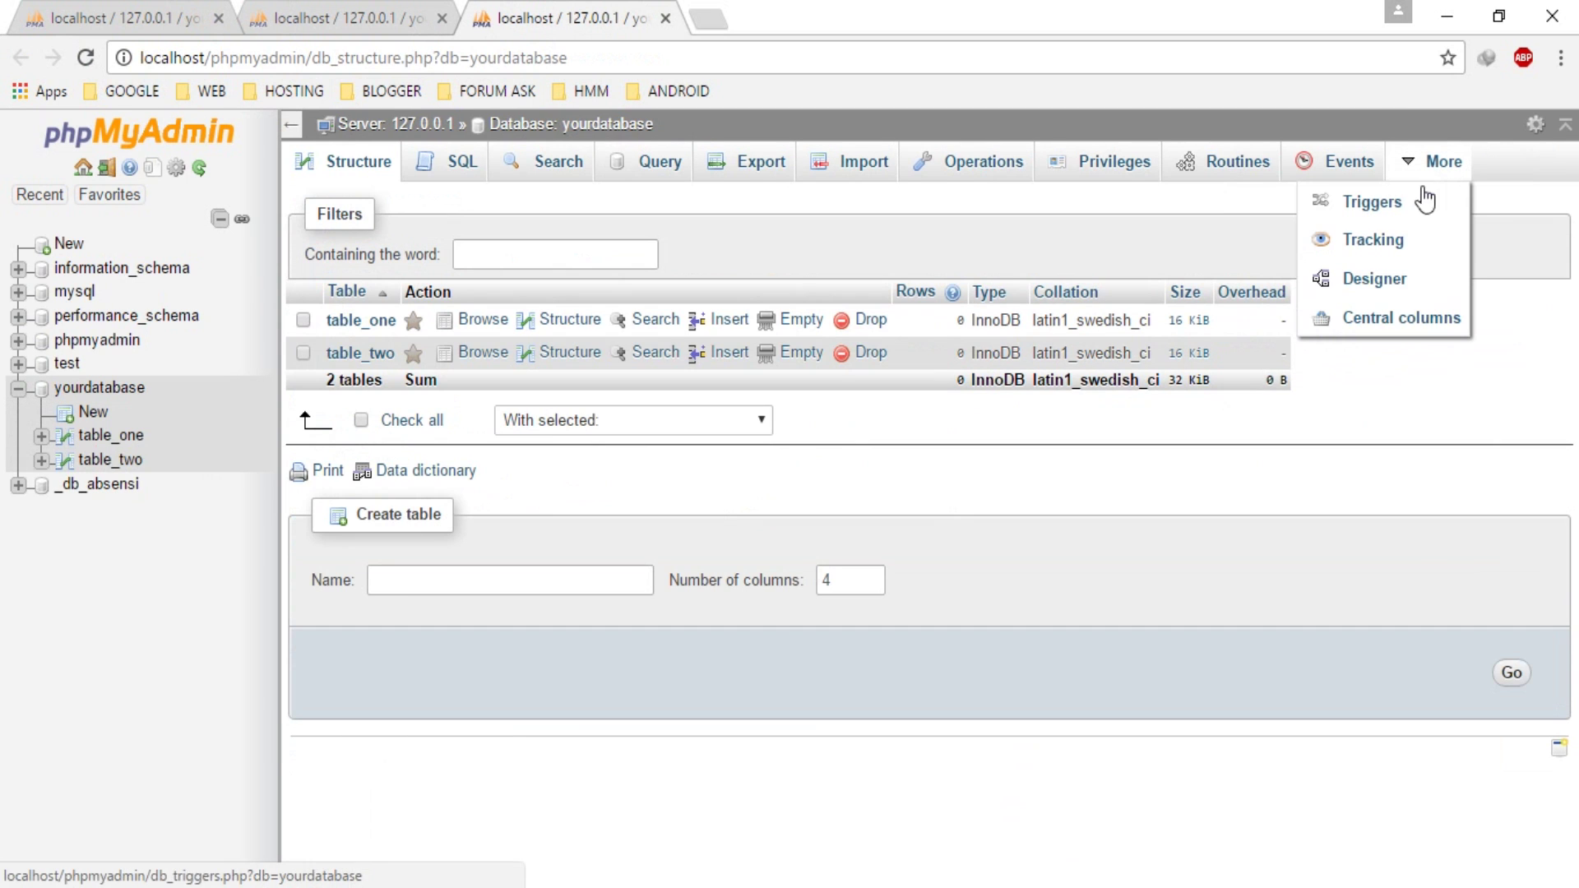
click(1404, 284)
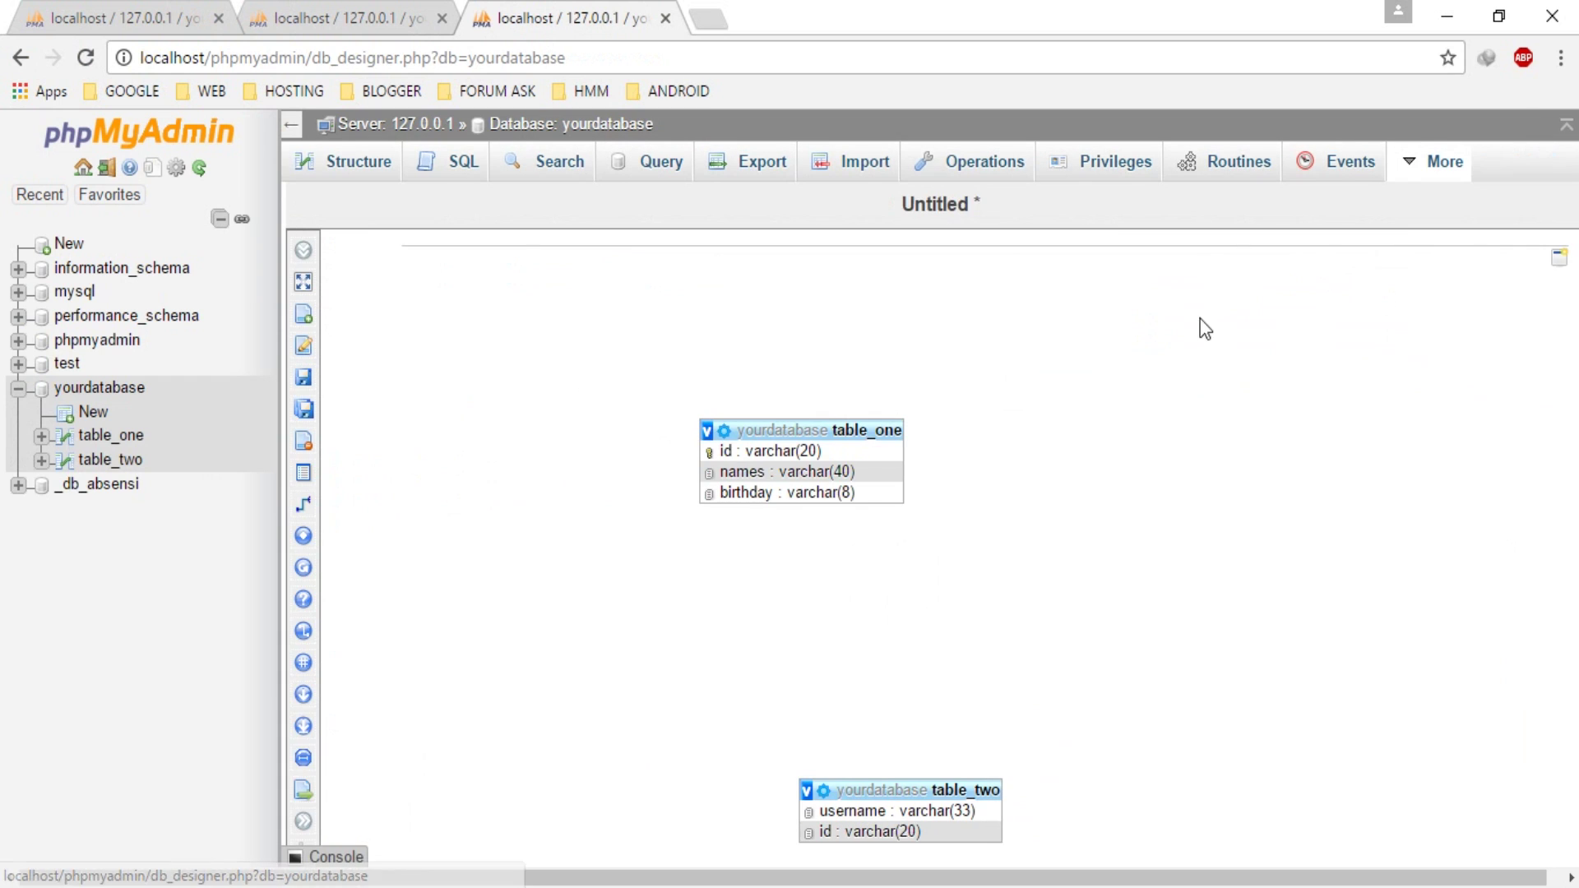
Step: Place table_two beside table_one, try to create a relationship from table_one's id to table_two's id, and close the Designer tab
drag(910, 791, 1100, 429)
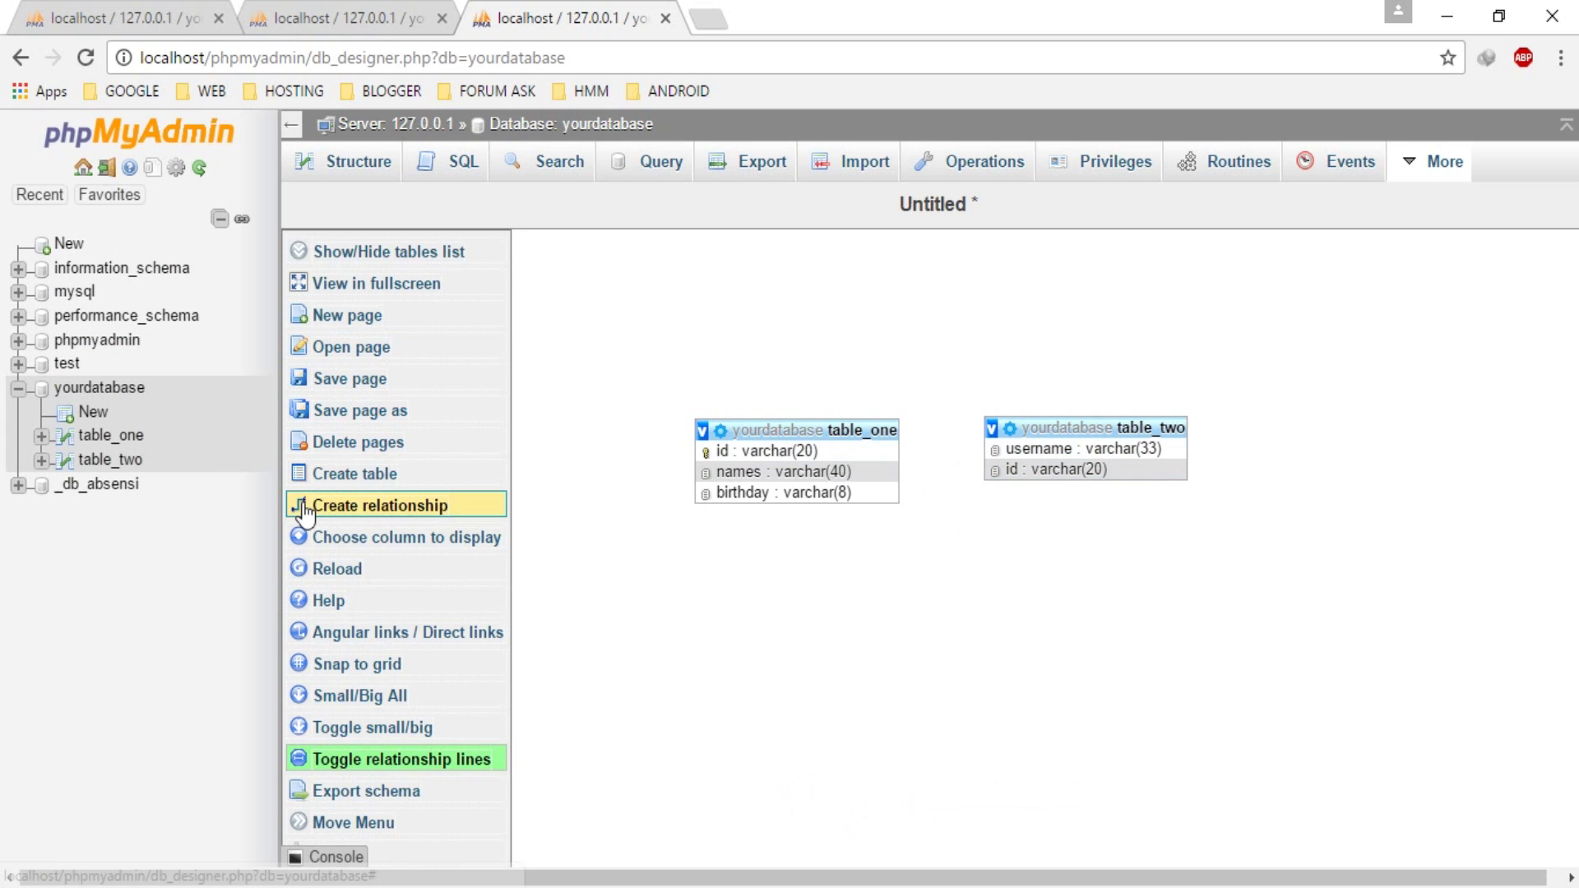
click(303, 504)
click(852, 450)
click(1000, 472)
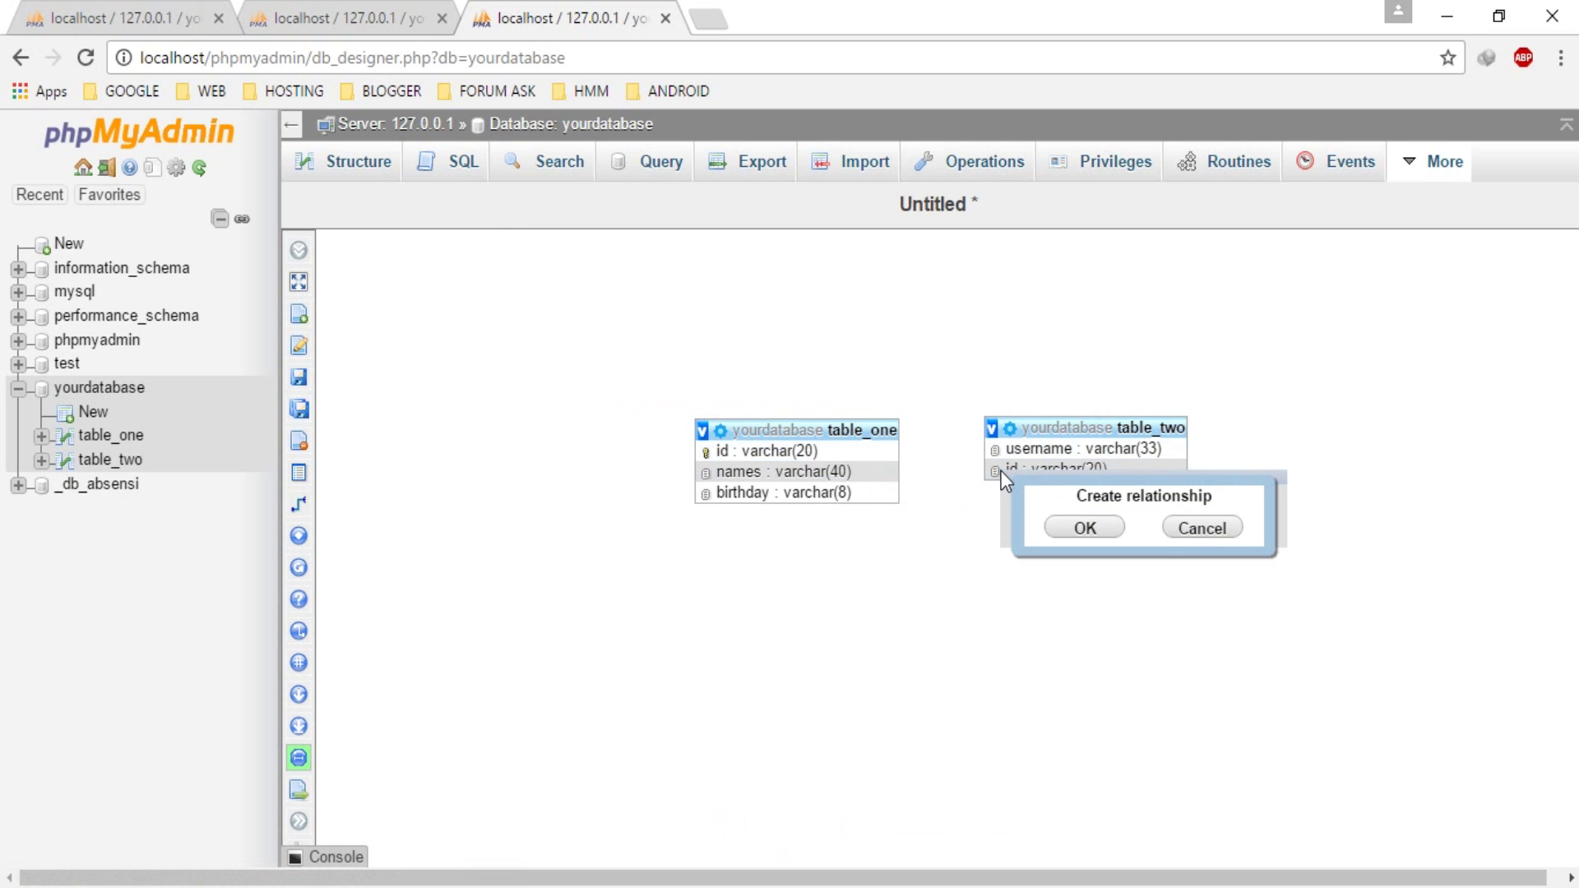
click(1077, 530)
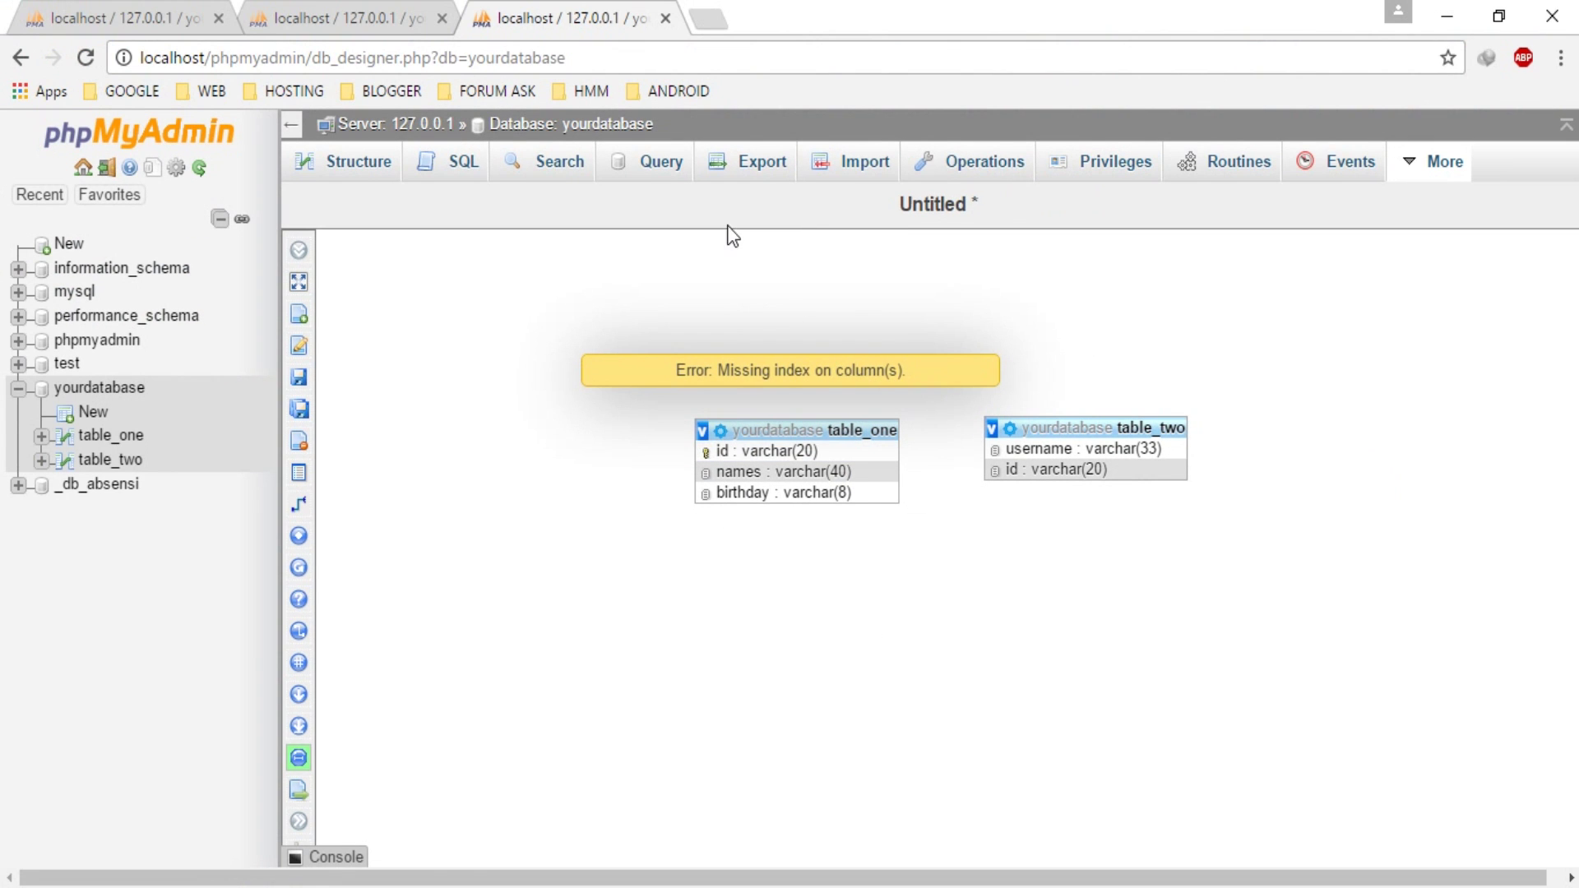
click(666, 18)
Step: Add an index on the id column of table_two
click(125, 11)
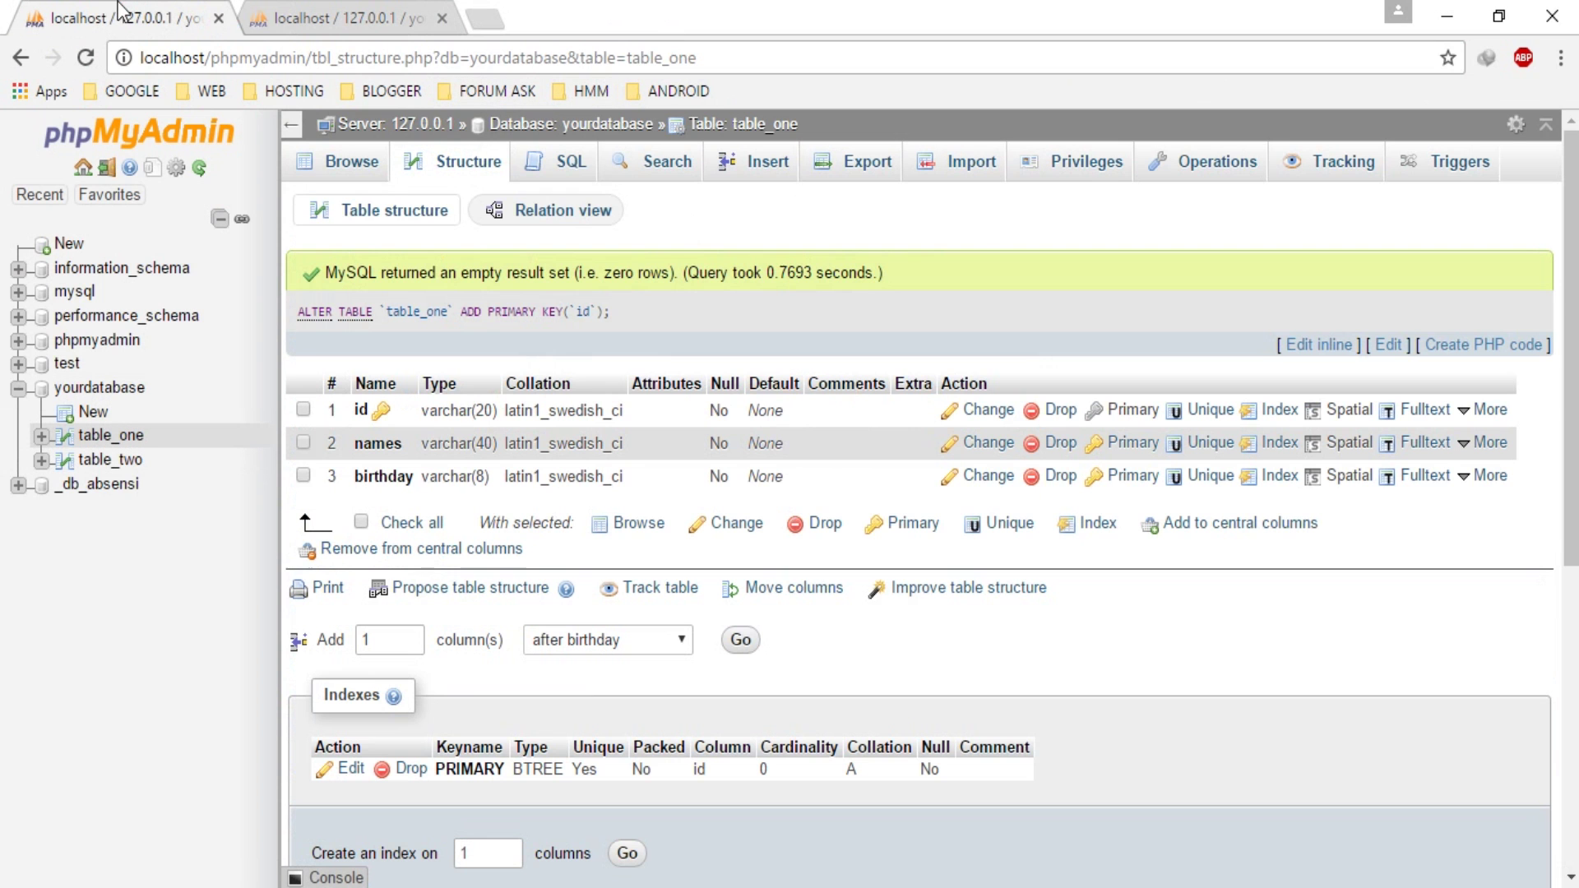
click(316, 14)
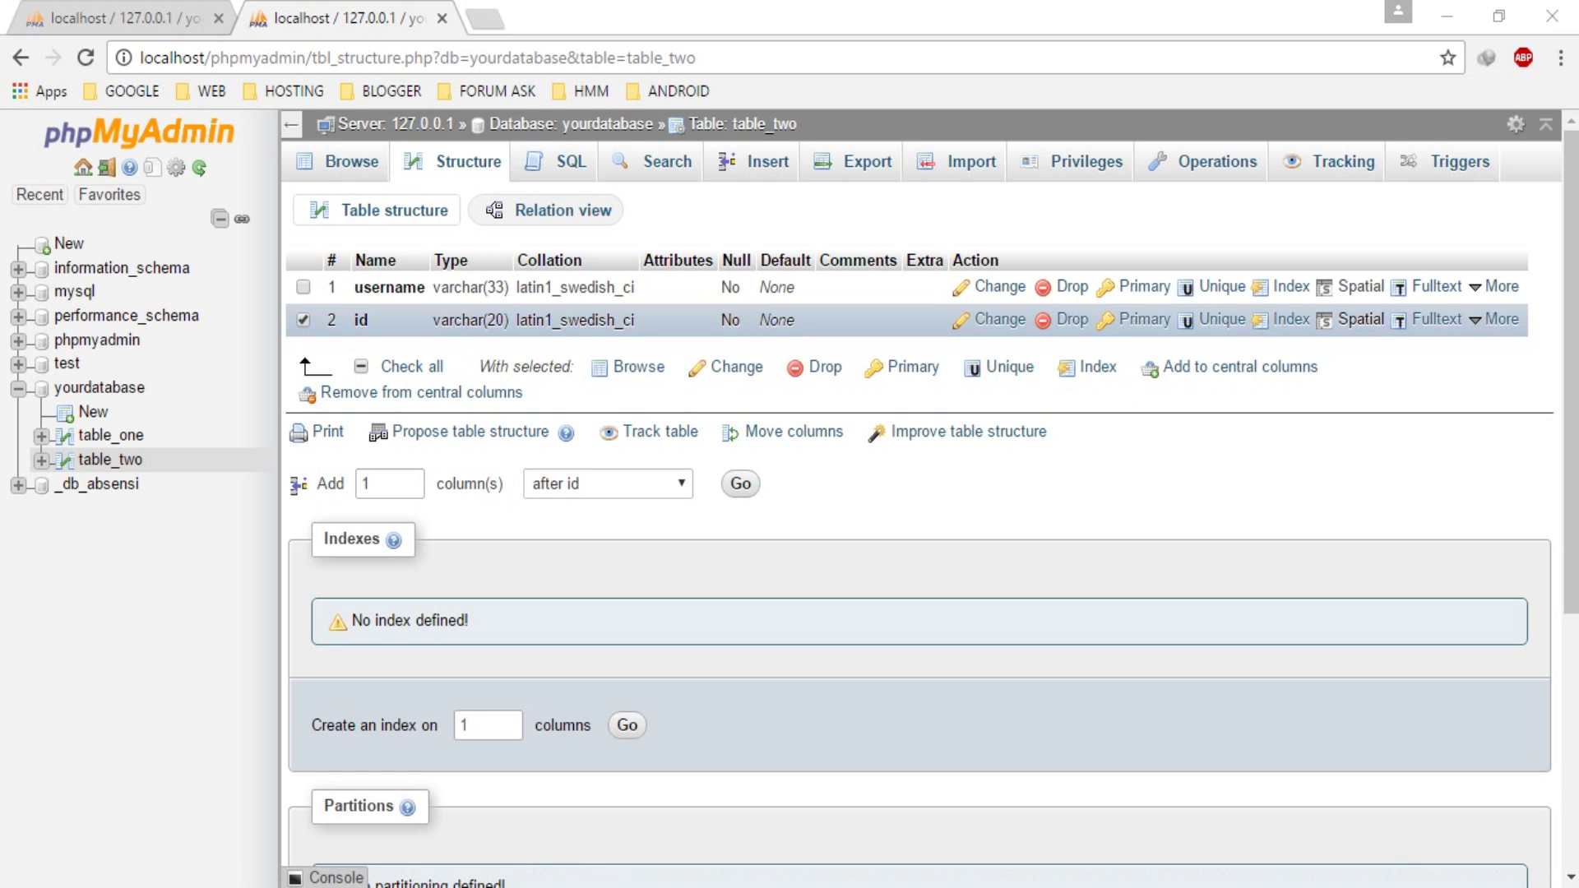
click(1292, 320)
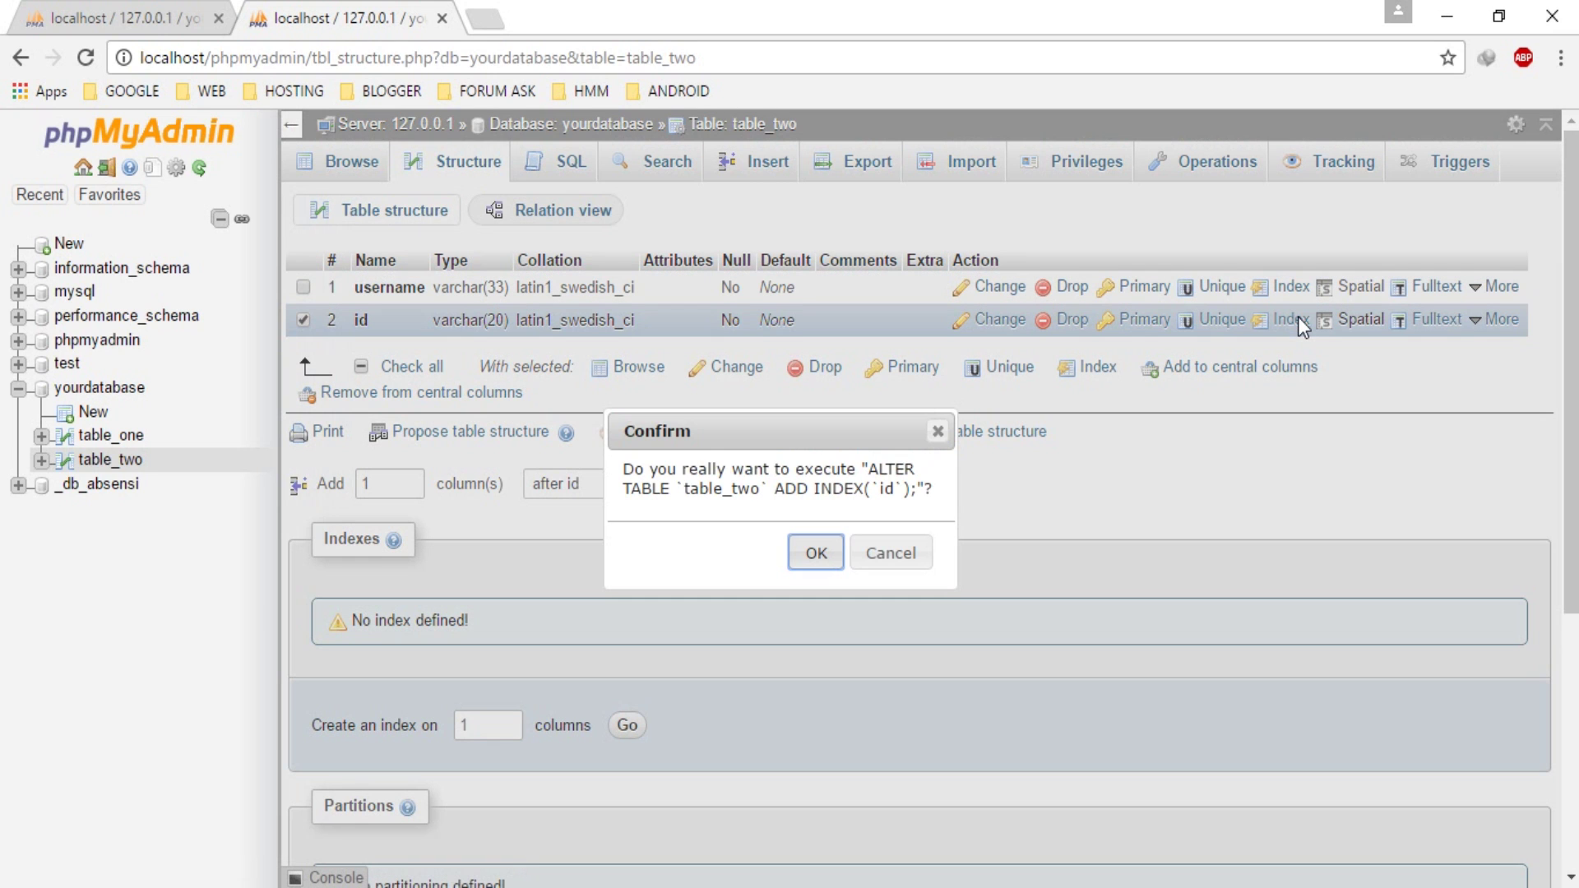
click(822, 549)
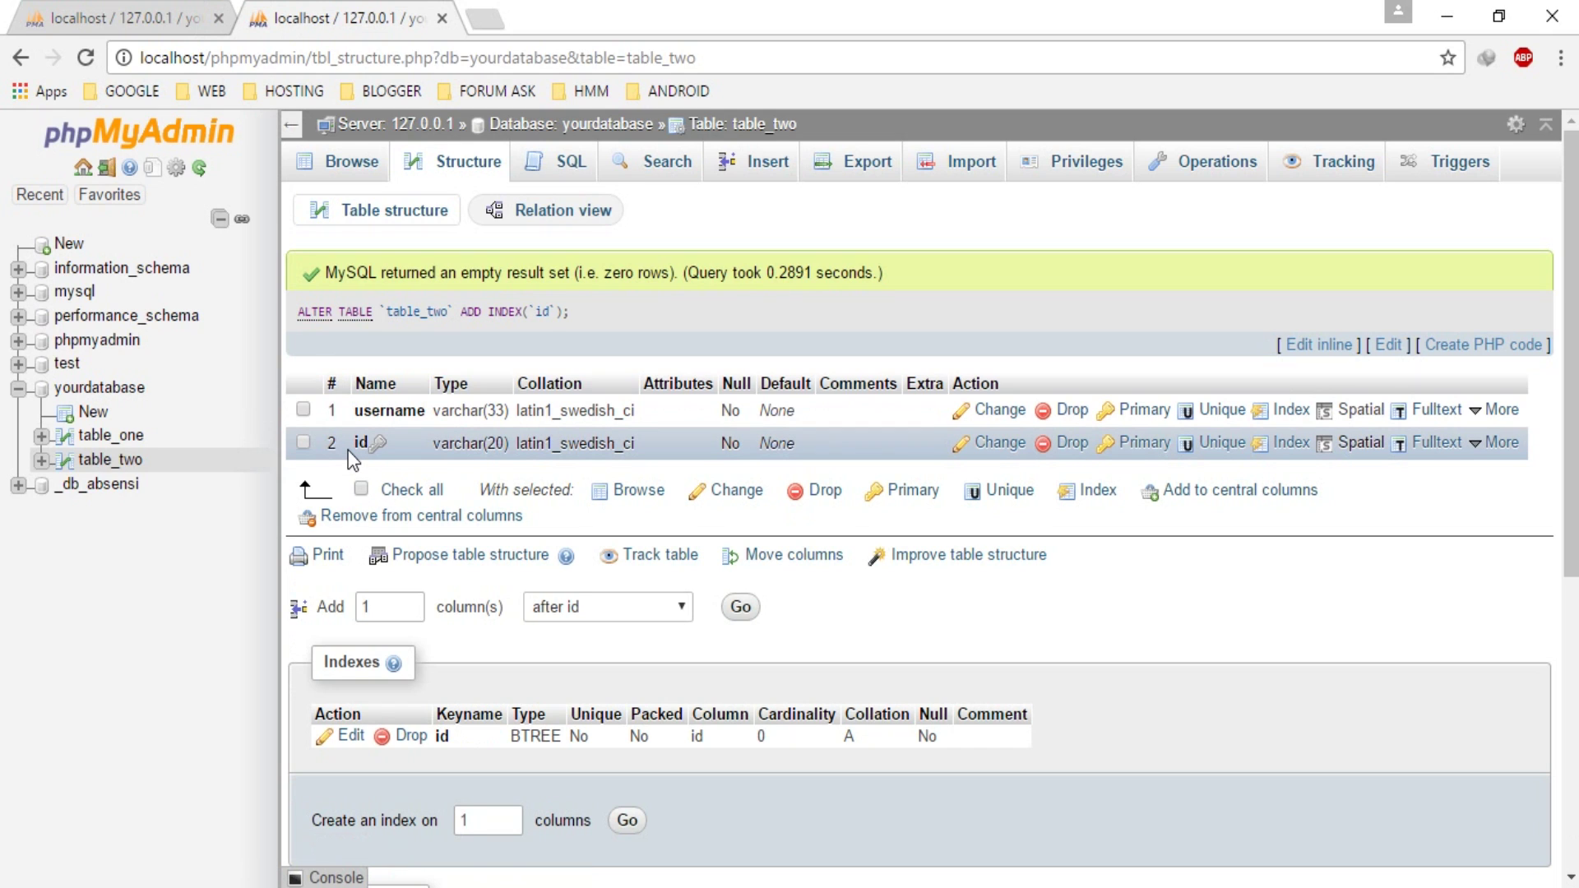
Step: Compare the data type and length of the id columns in table_two and table_one
drag(432, 444, 515, 448)
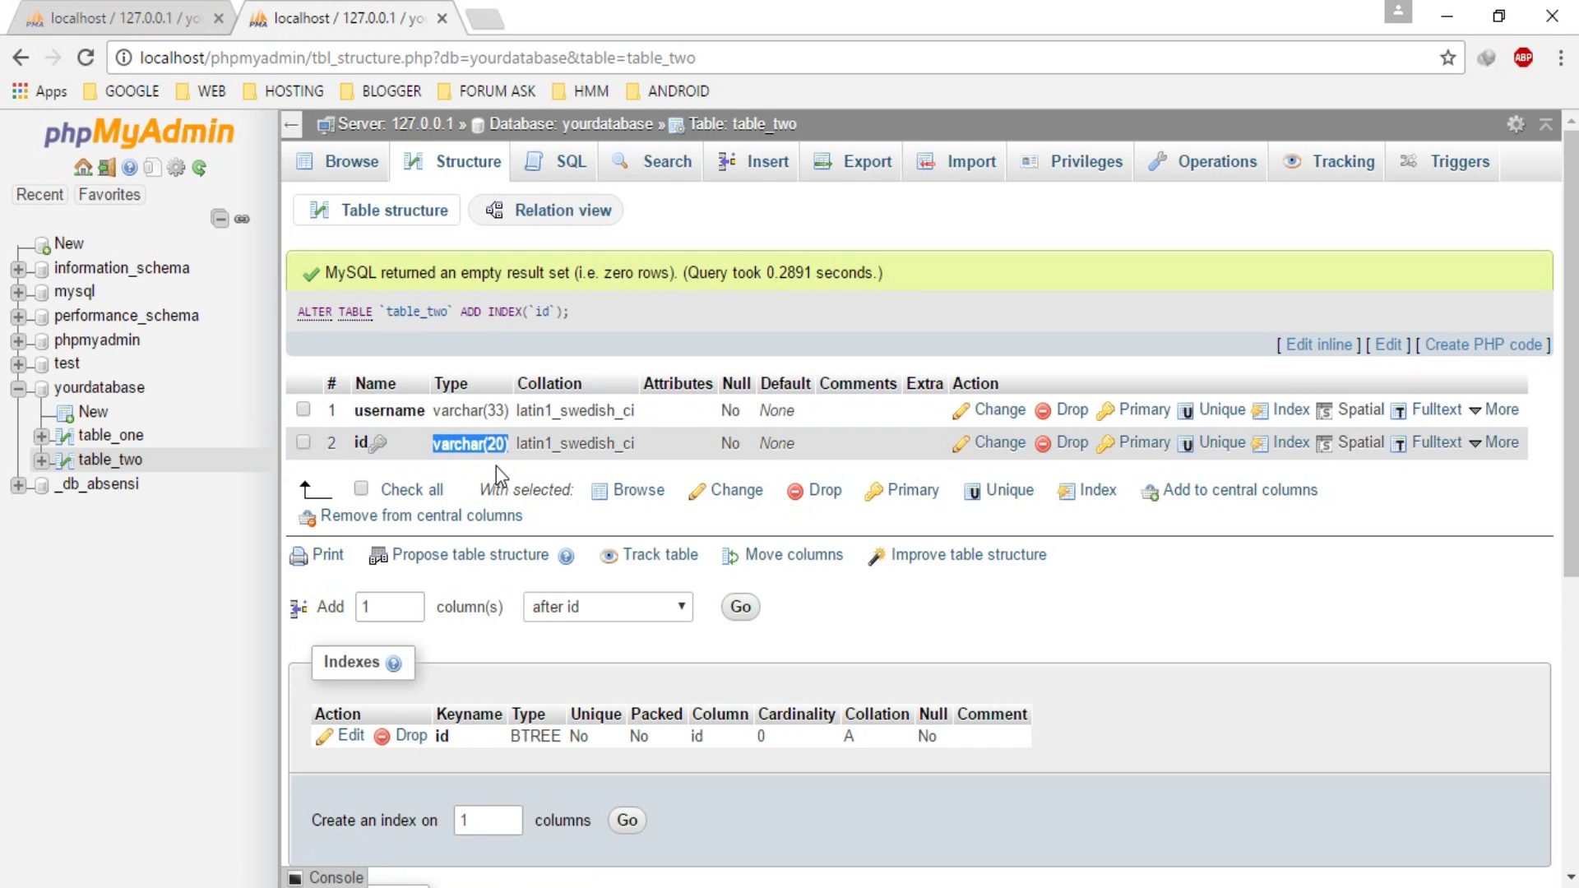
click(111, 434)
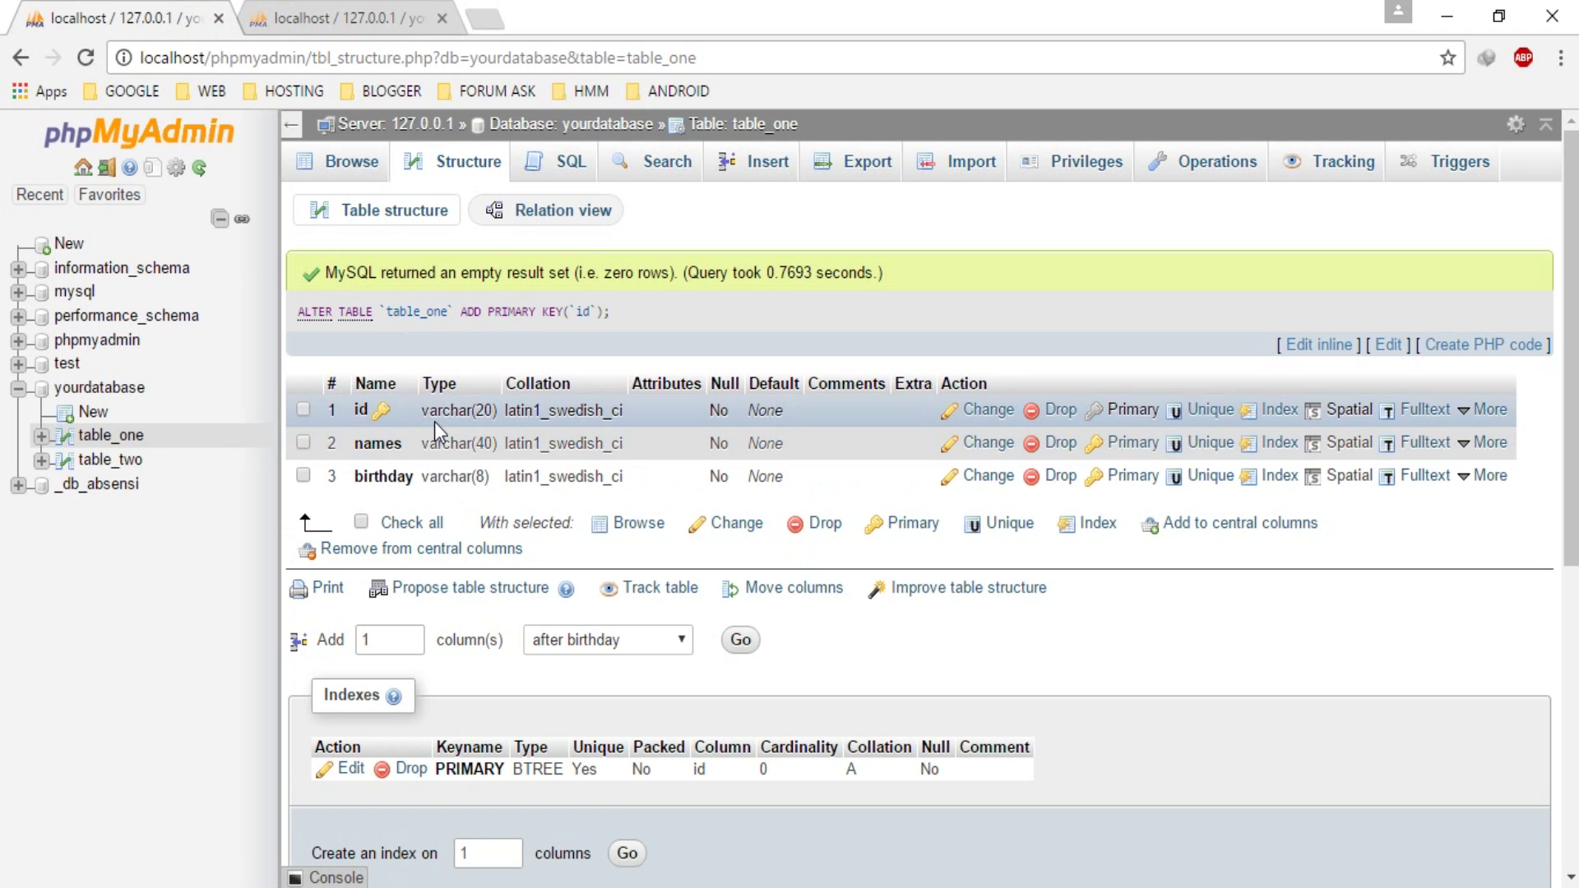
drag(422, 410, 503, 409)
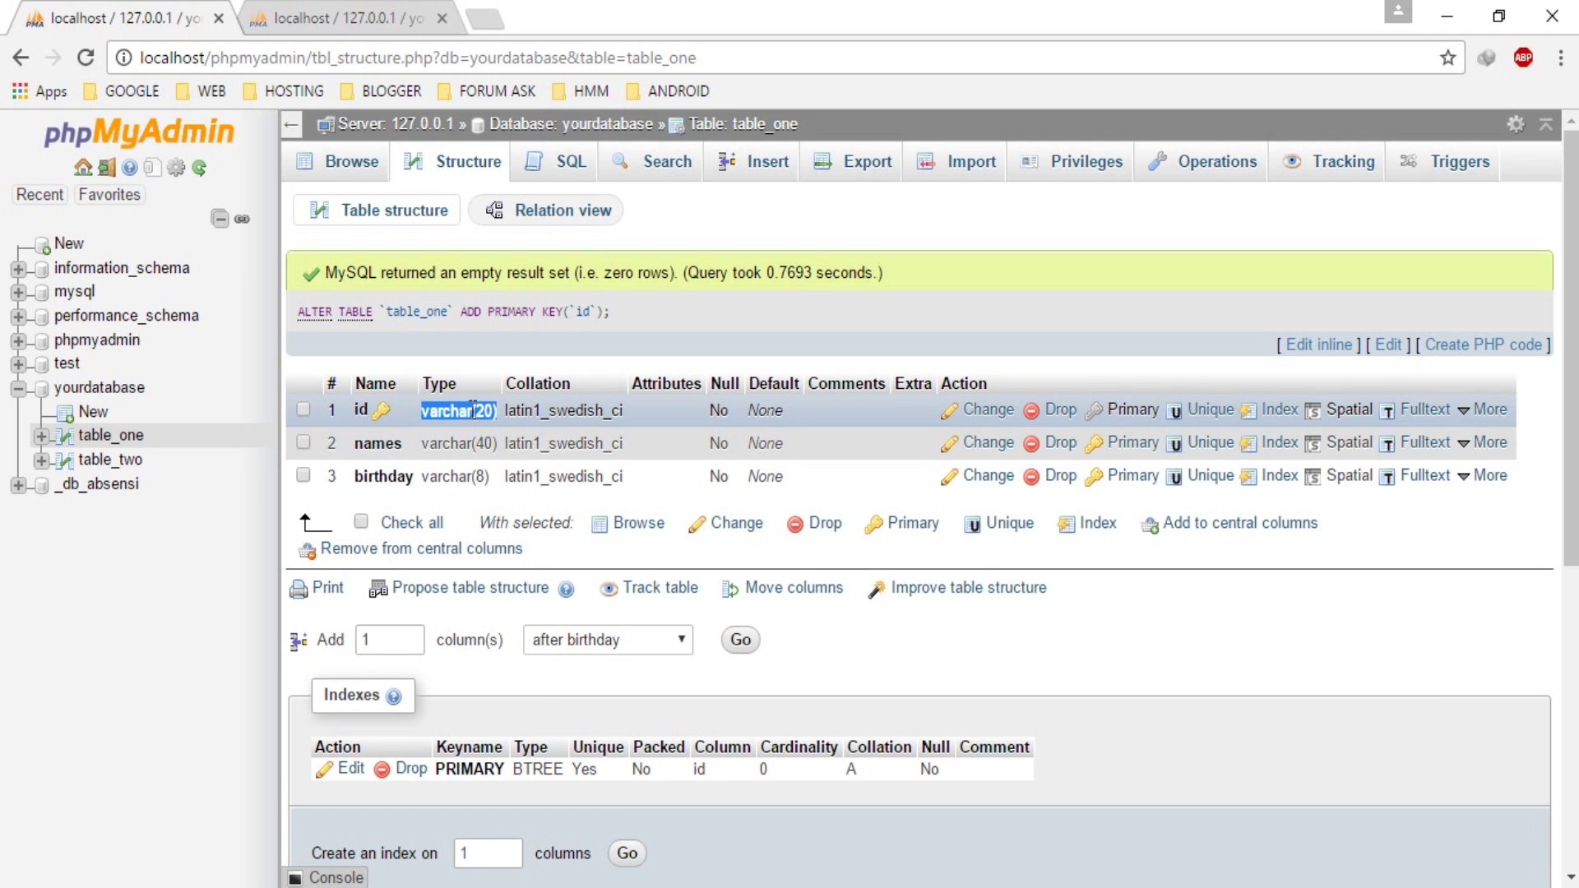
click(355, 16)
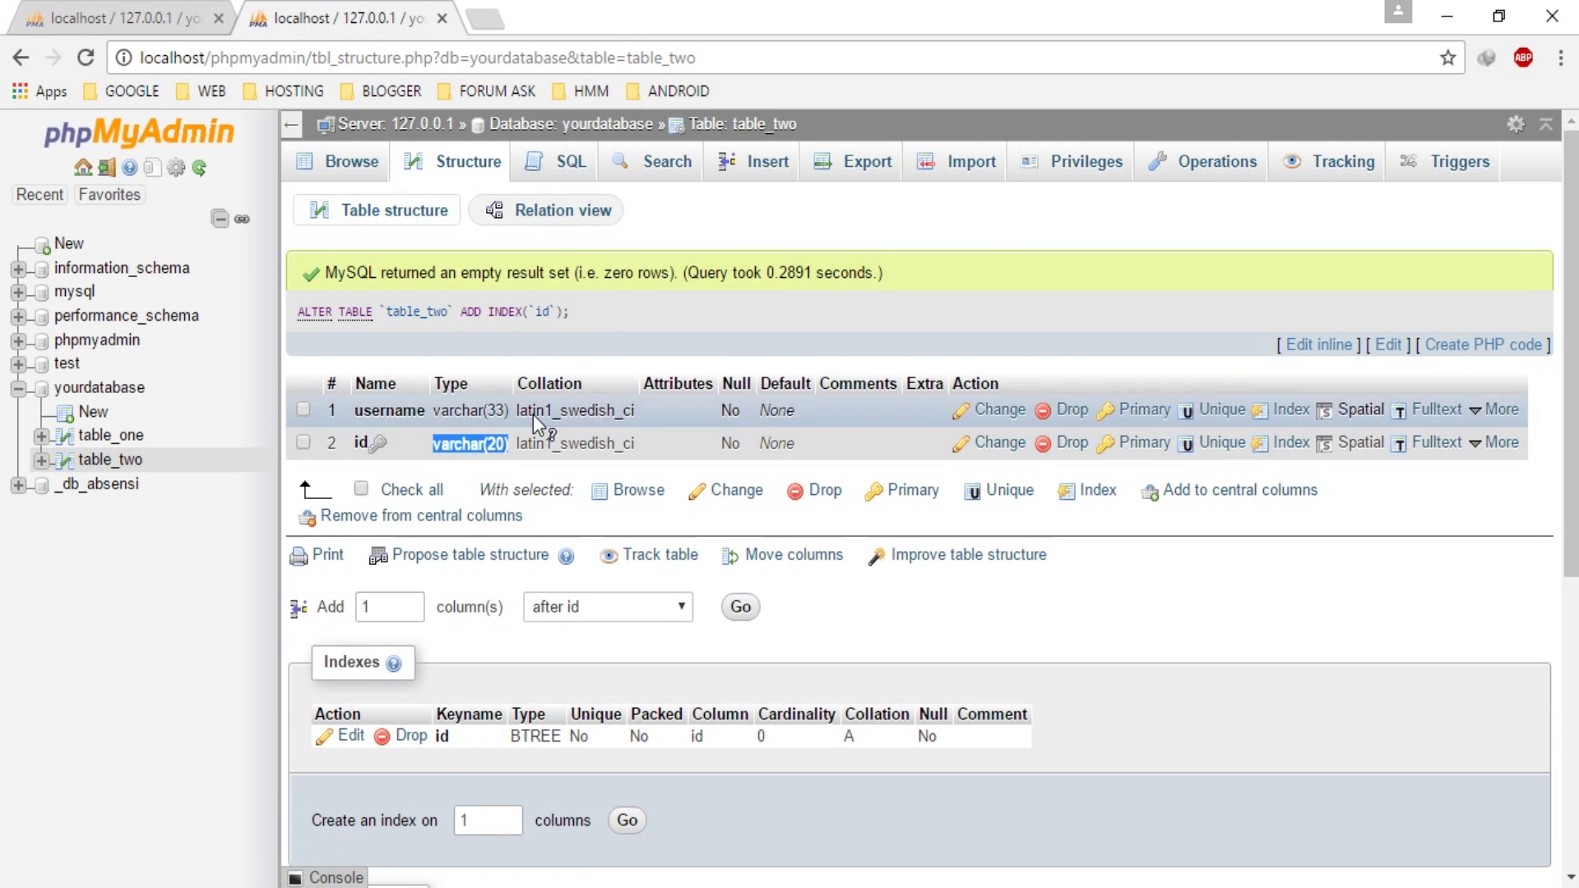
click(134, 8)
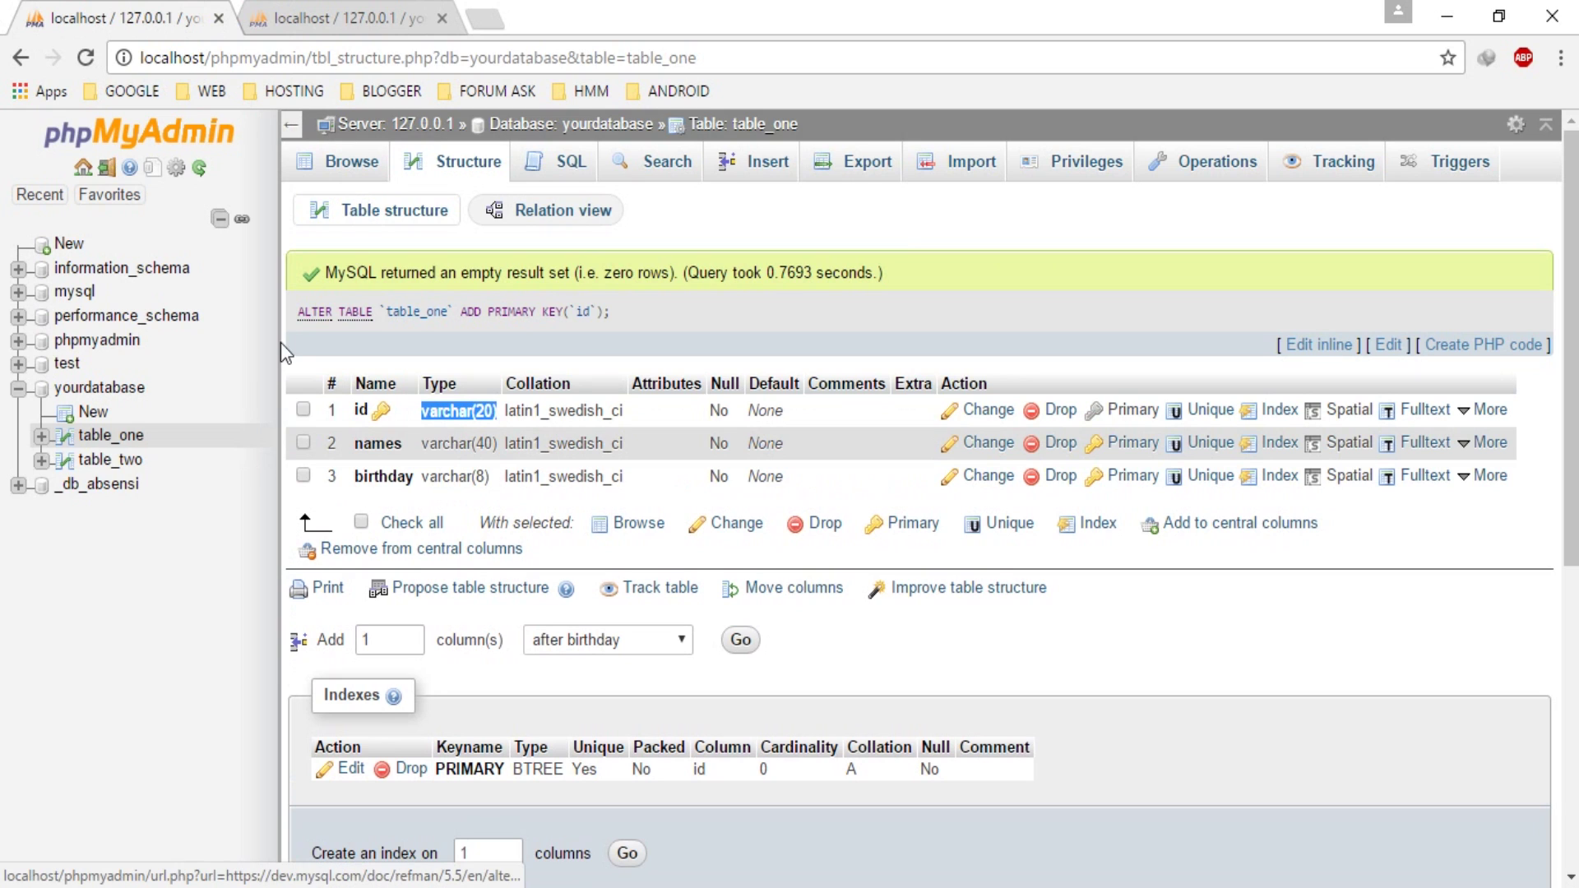
Step: Open yourdatabase in a new browser tab and display it in the Designer
right_click(128, 397)
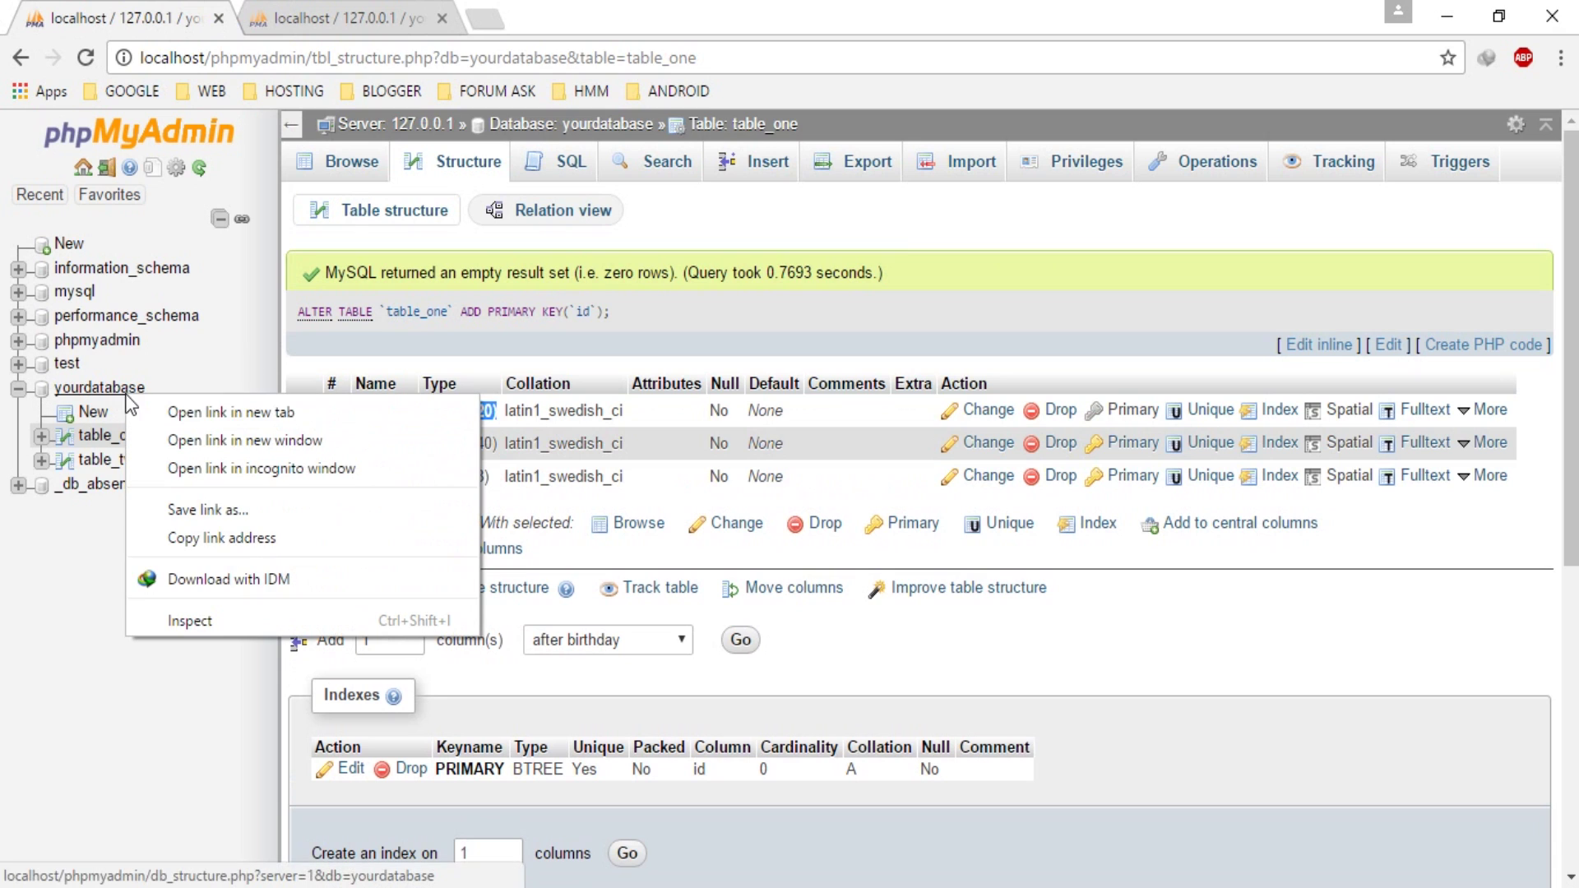
click(181, 412)
click(550, 12)
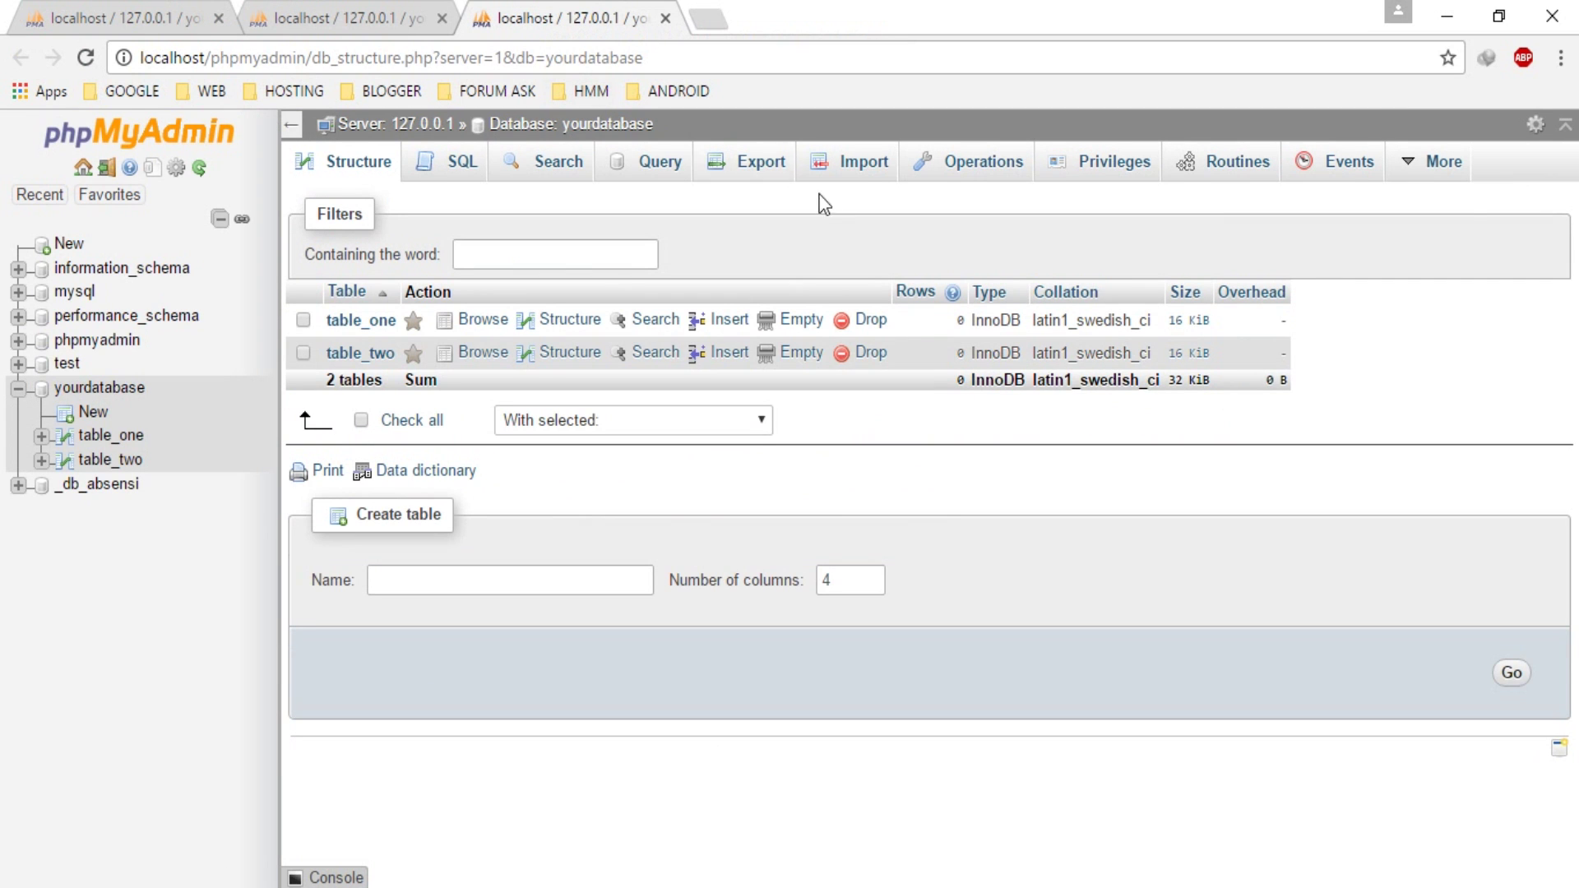
mouse_move(1412, 174)
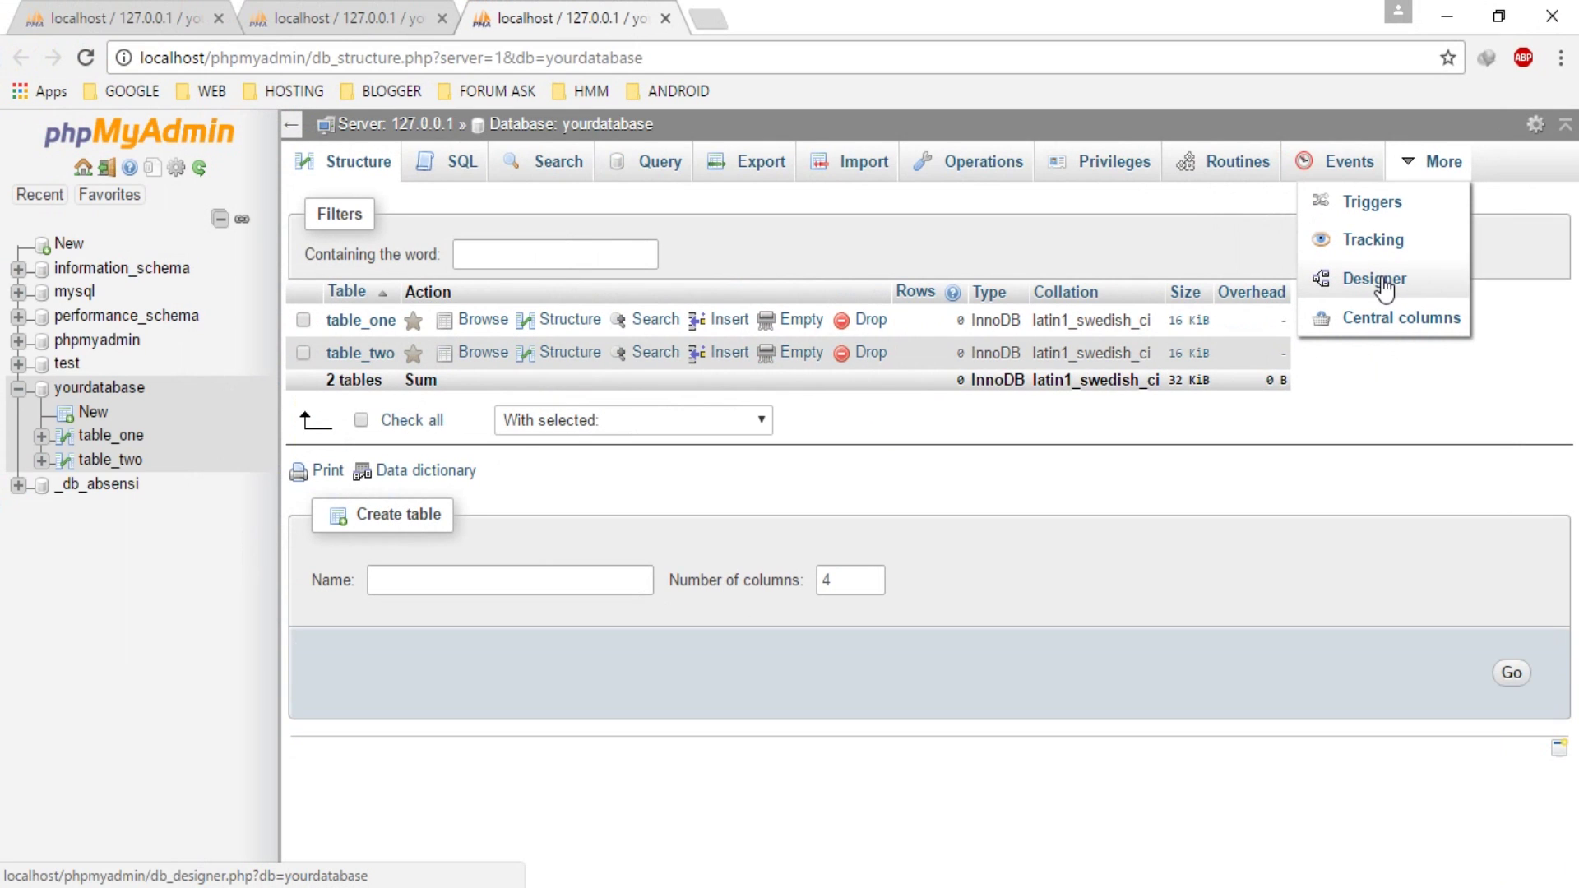
click(994, 461)
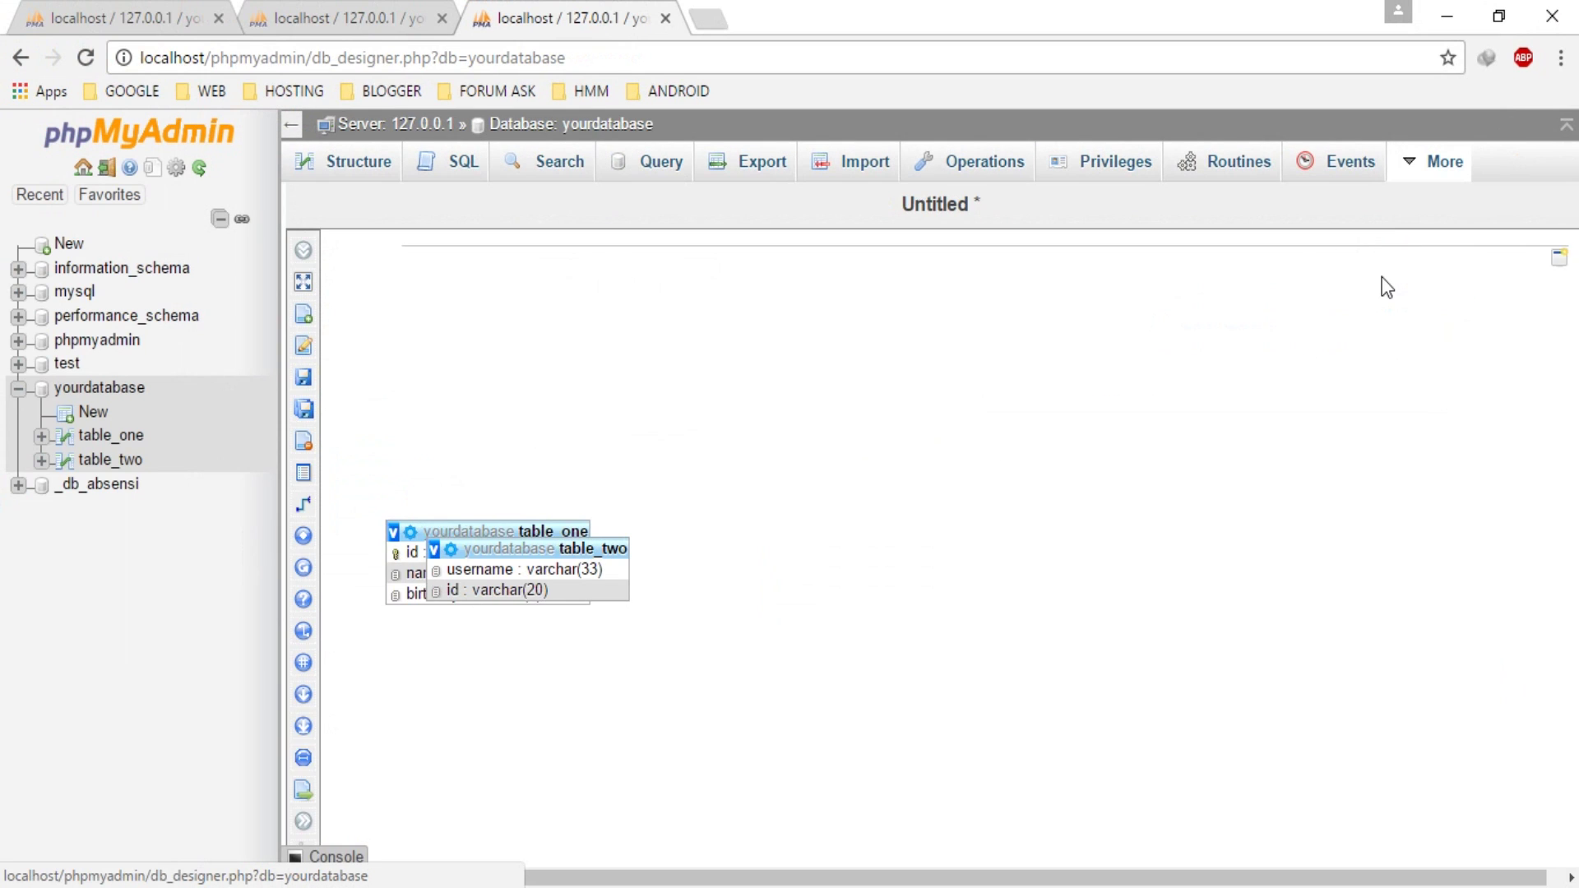
Step: Place table_one and table_two side by side and start a relationship from table_one's id to table_two's id
drag(575, 551, 971, 358)
drag(485, 533, 540, 355)
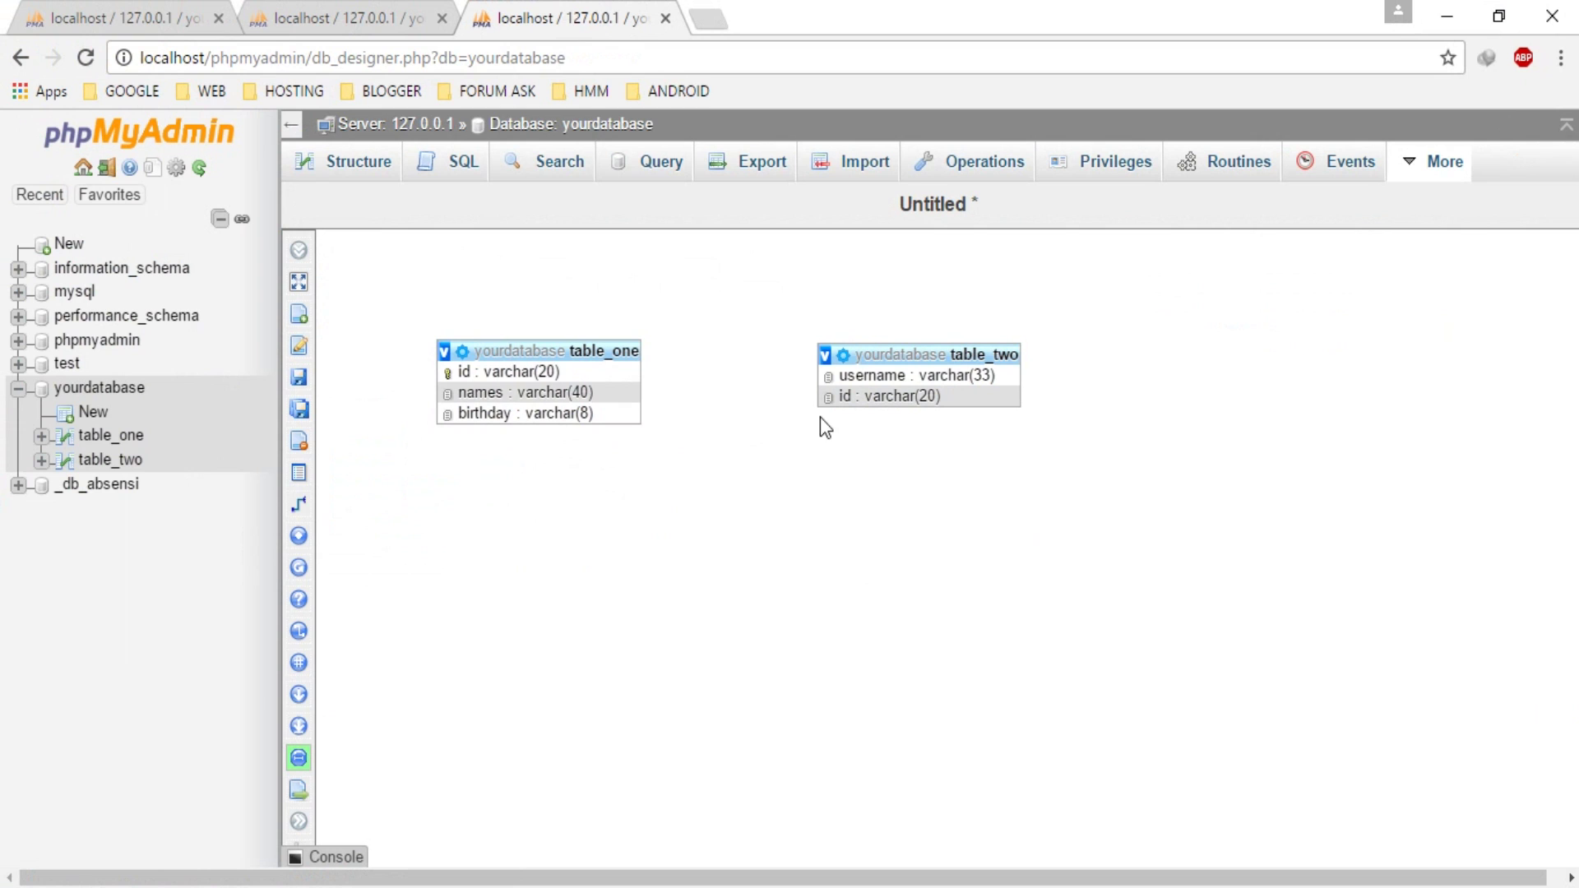
mouse_move(311, 520)
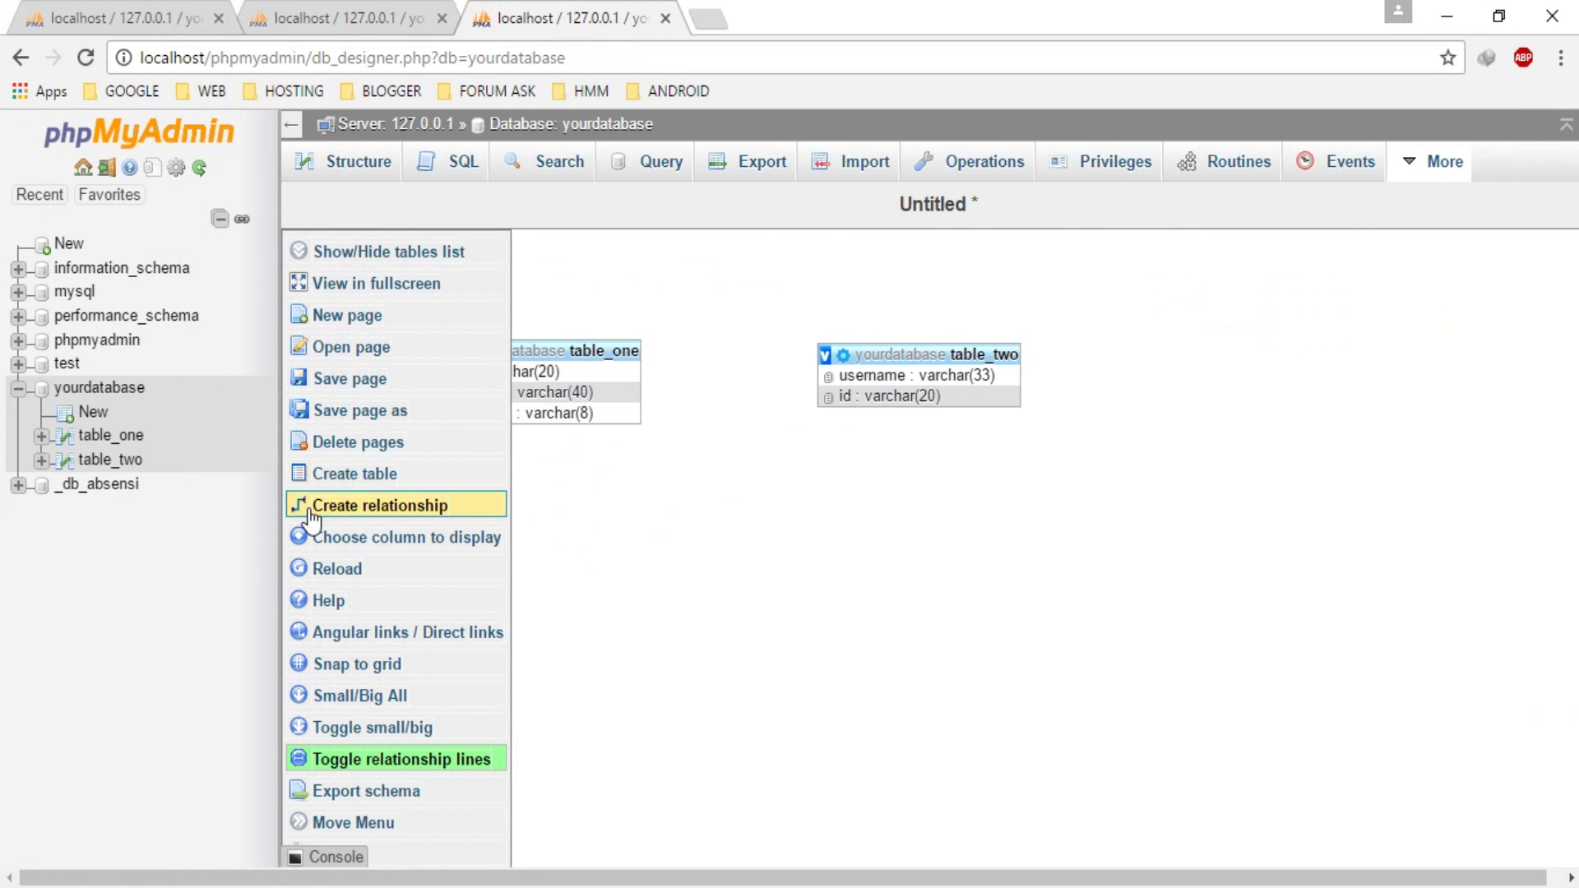
click(311, 516)
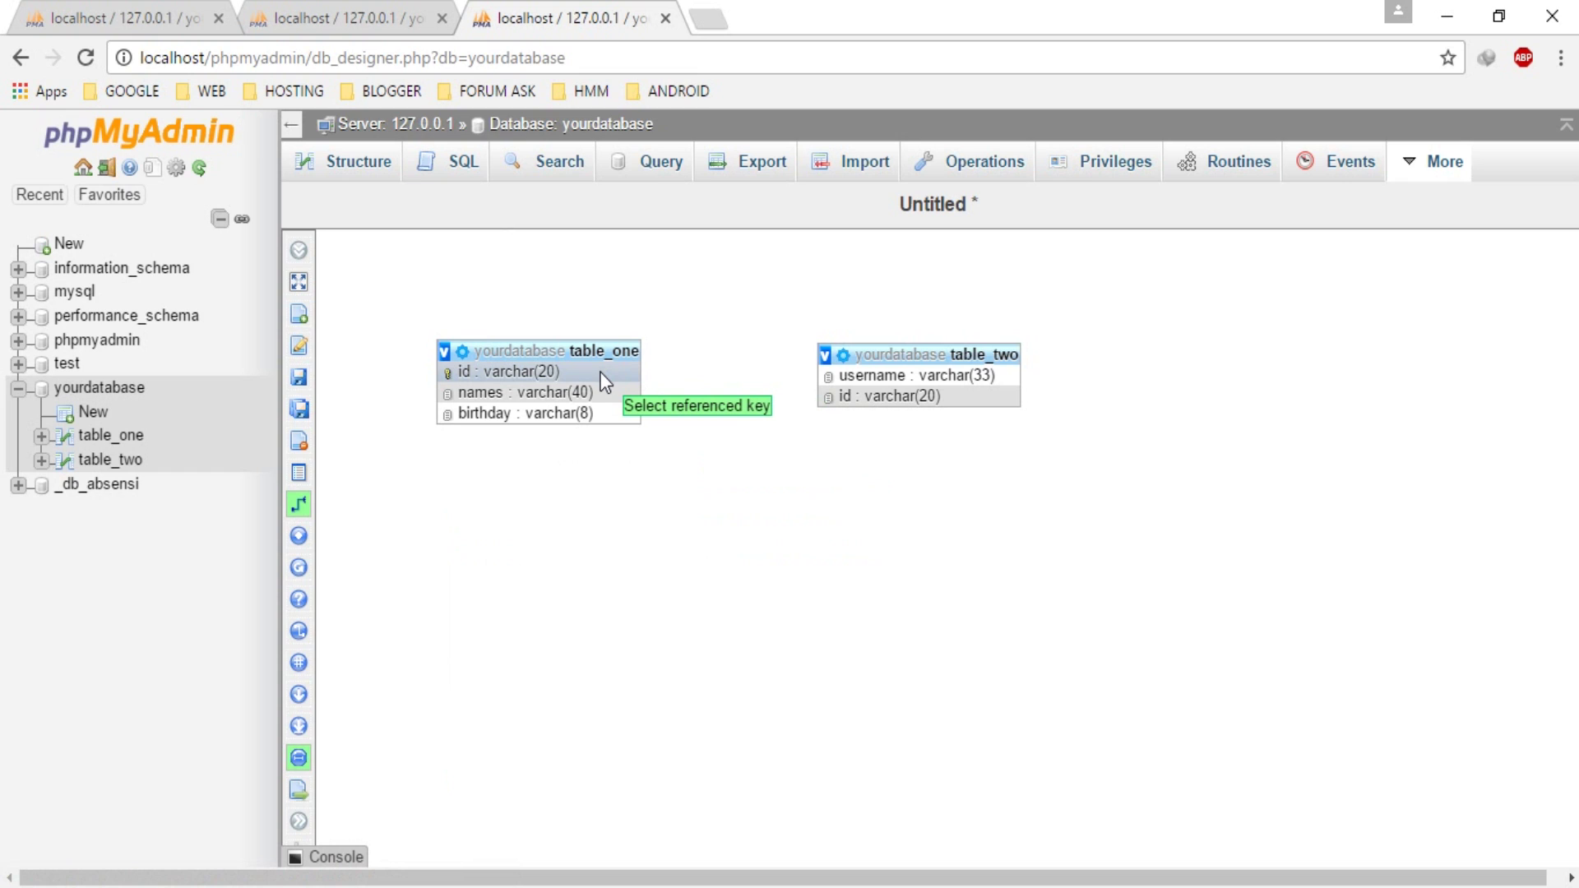
click(600, 371)
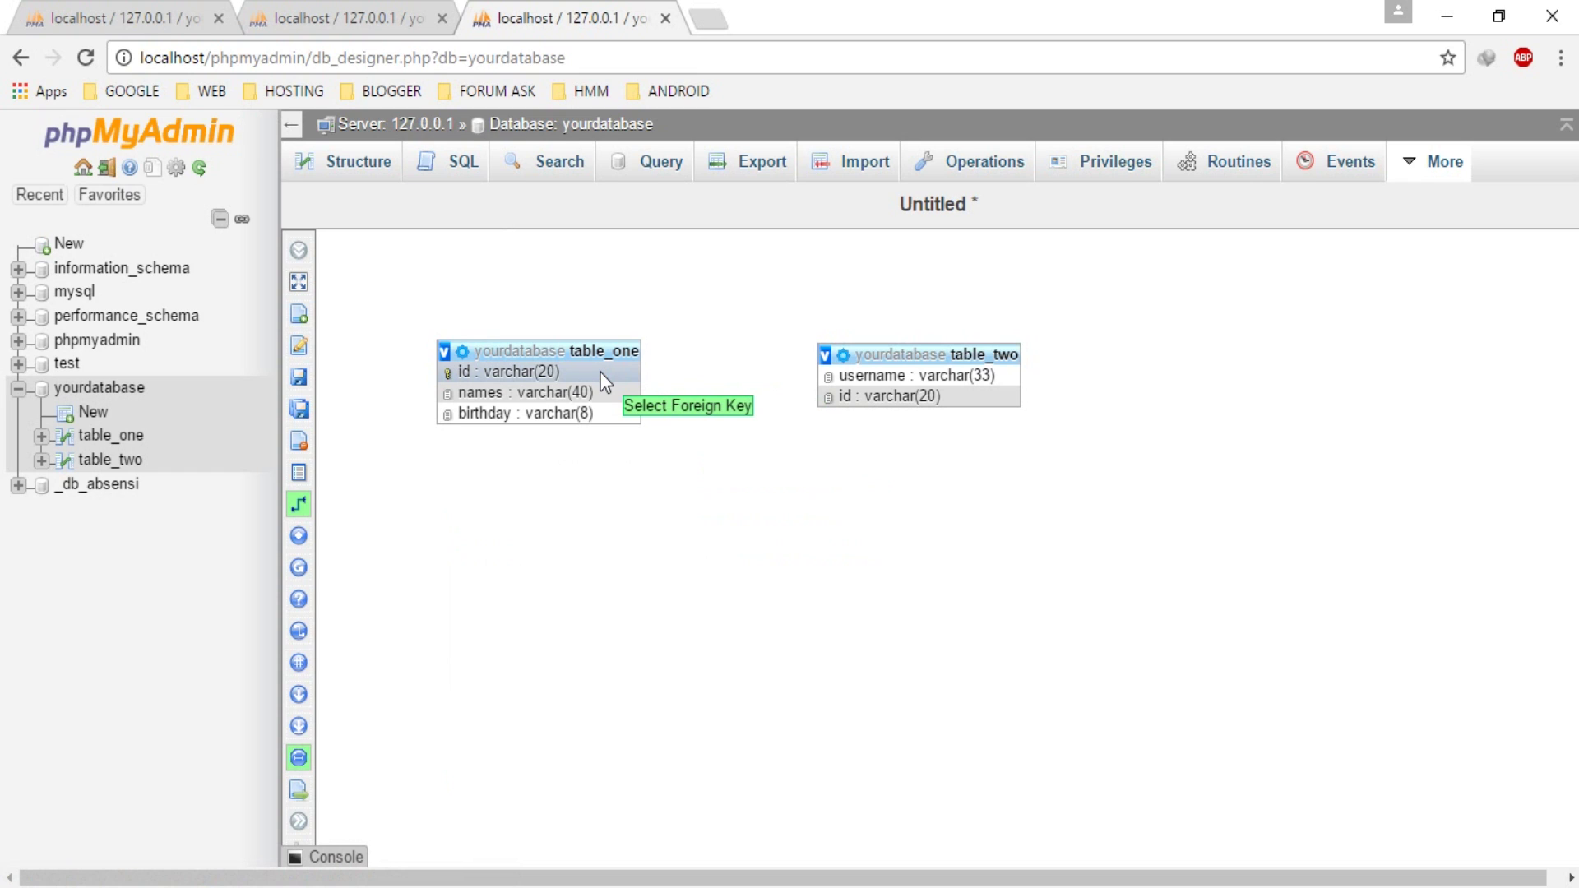
click(845, 396)
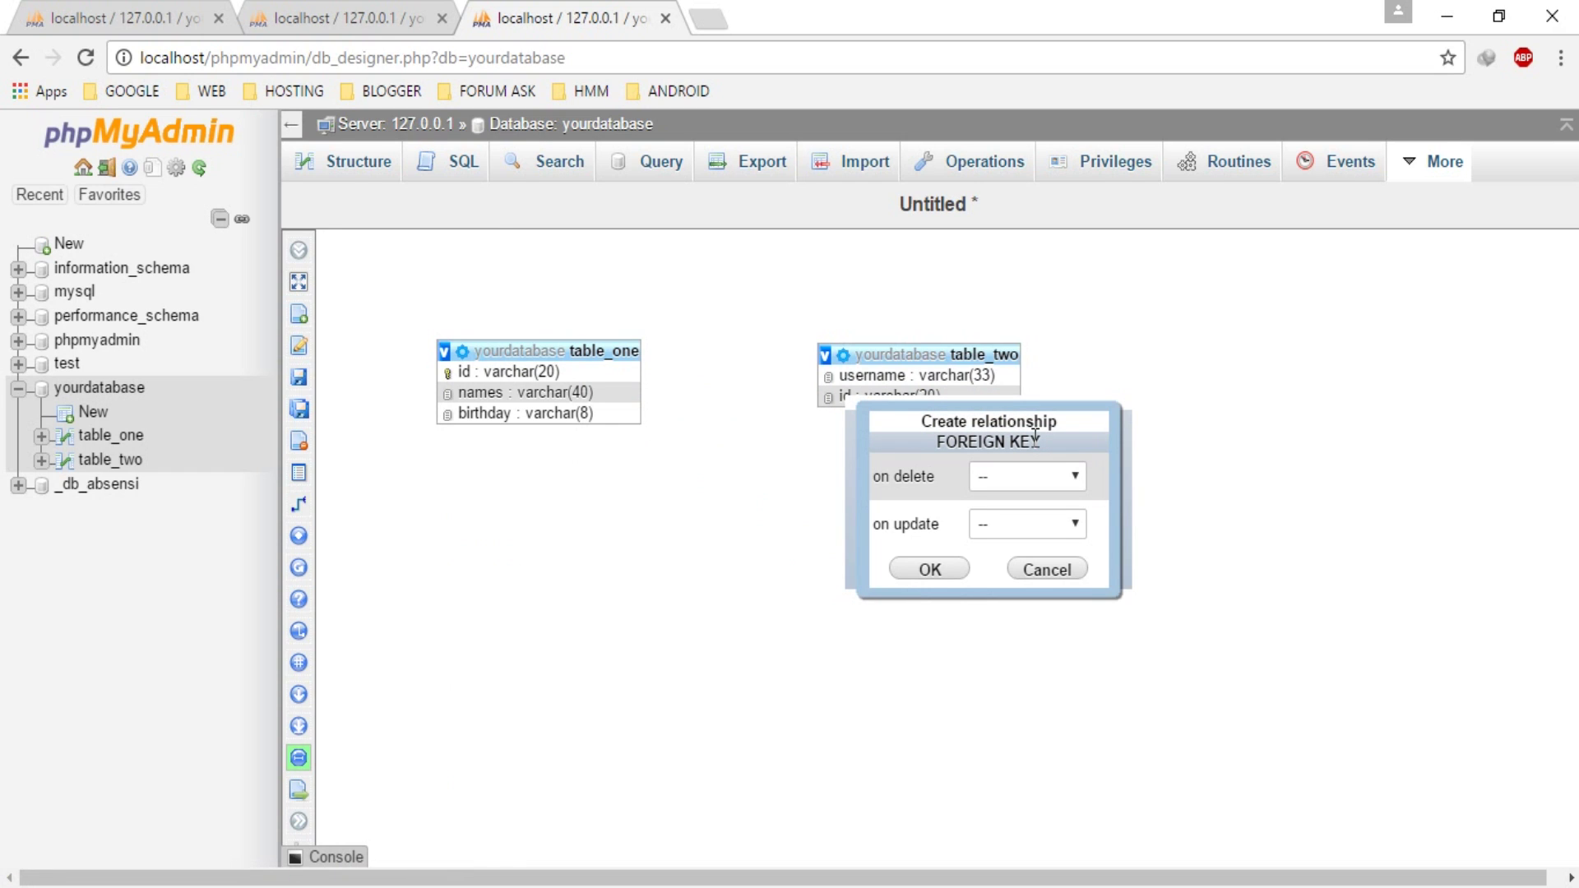
Step: Set the foreign key's on delete and on update actions to RESTRICT
click(1072, 473)
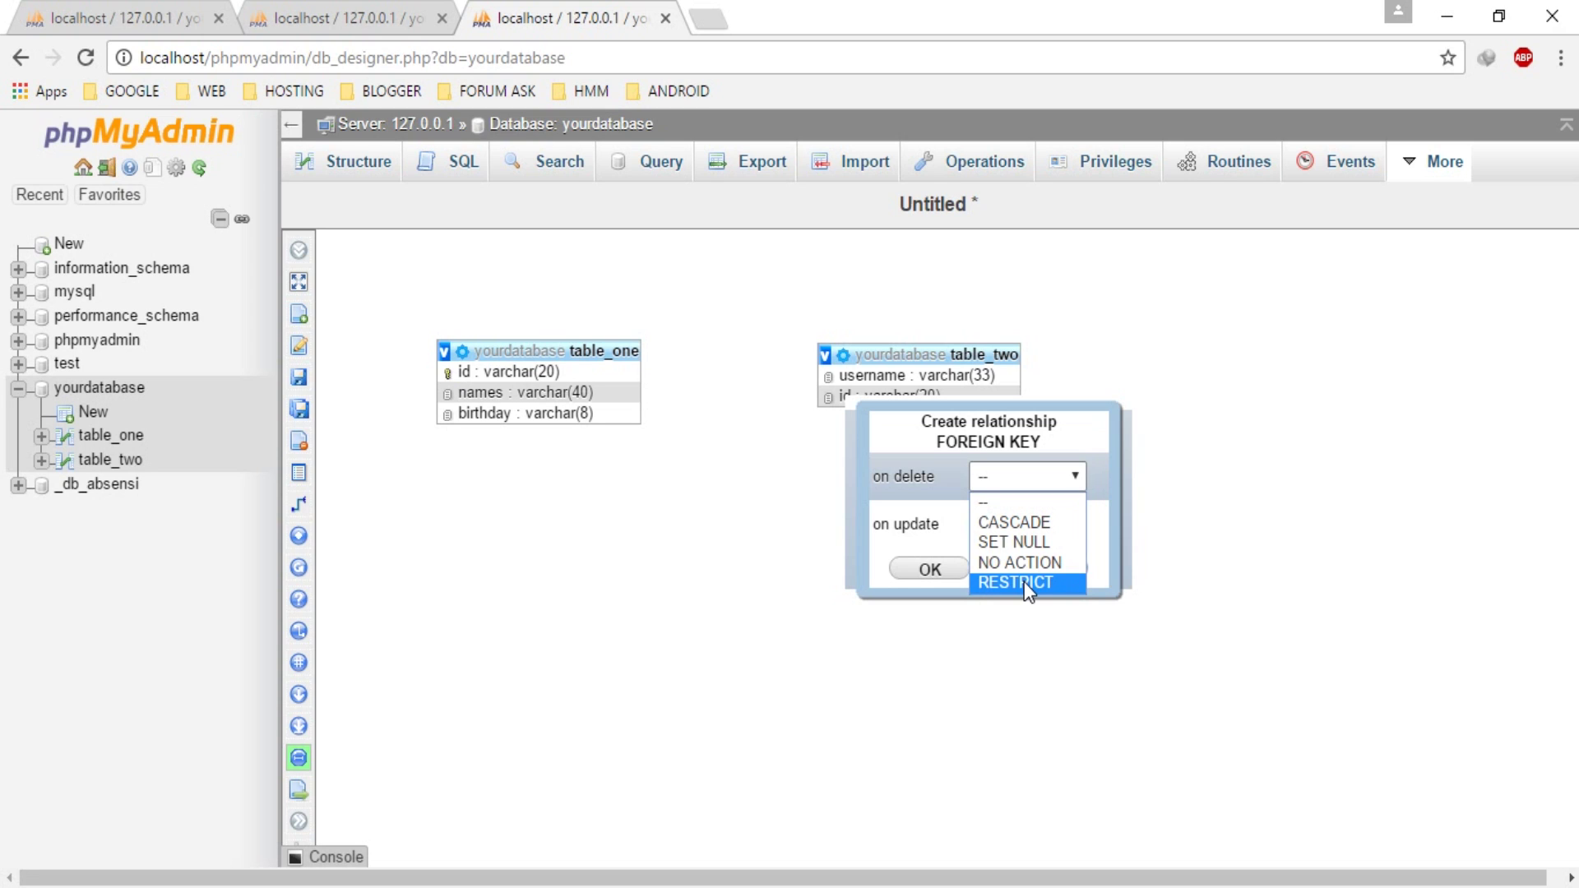
click(1024, 581)
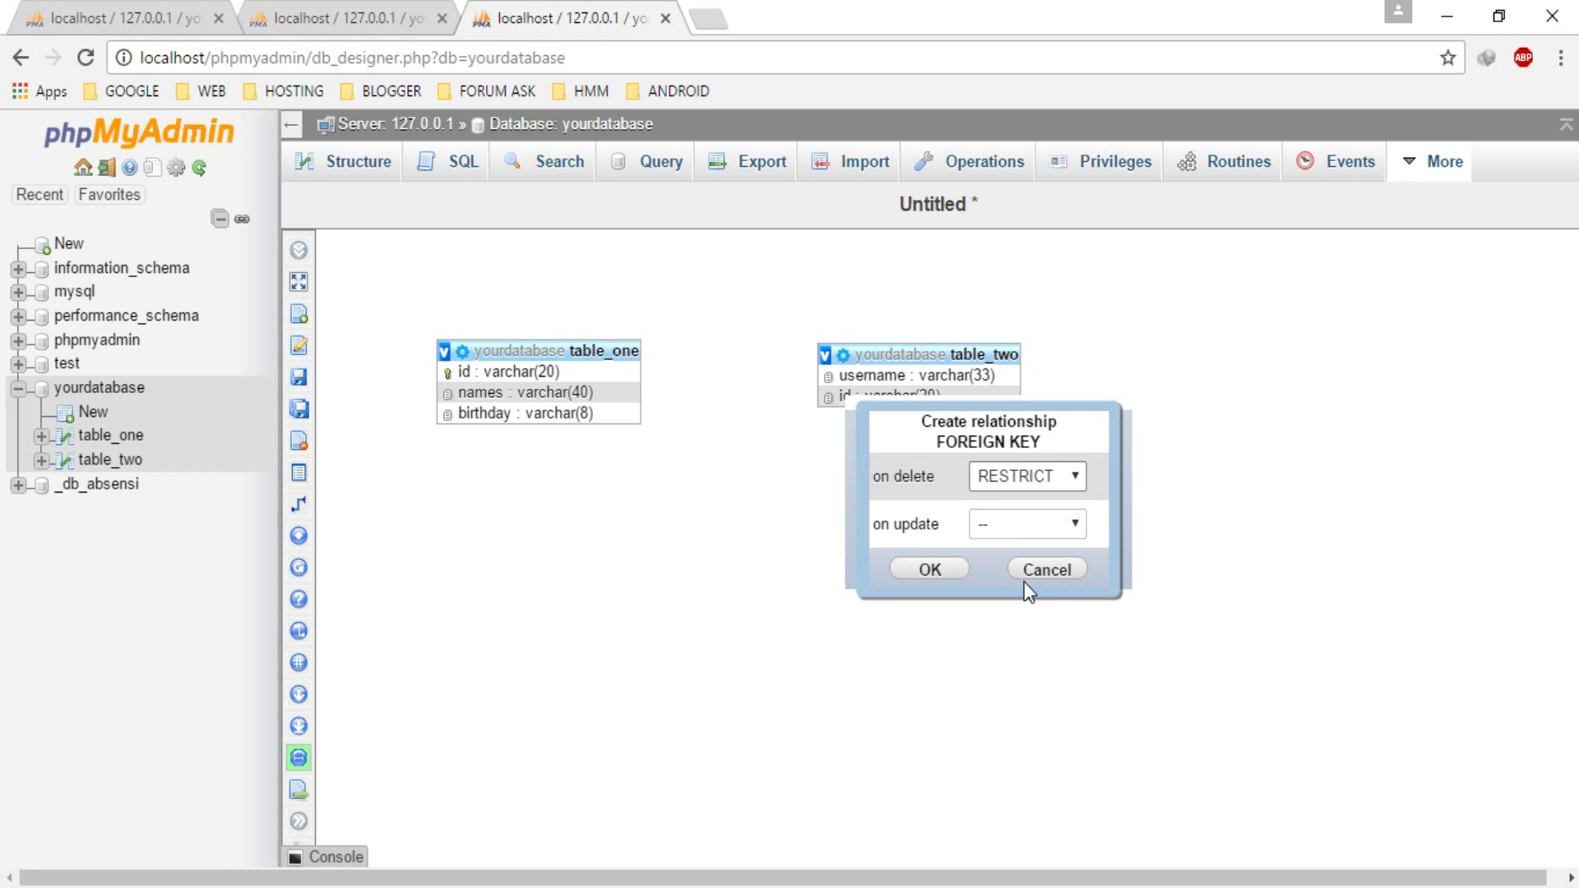
click(1073, 526)
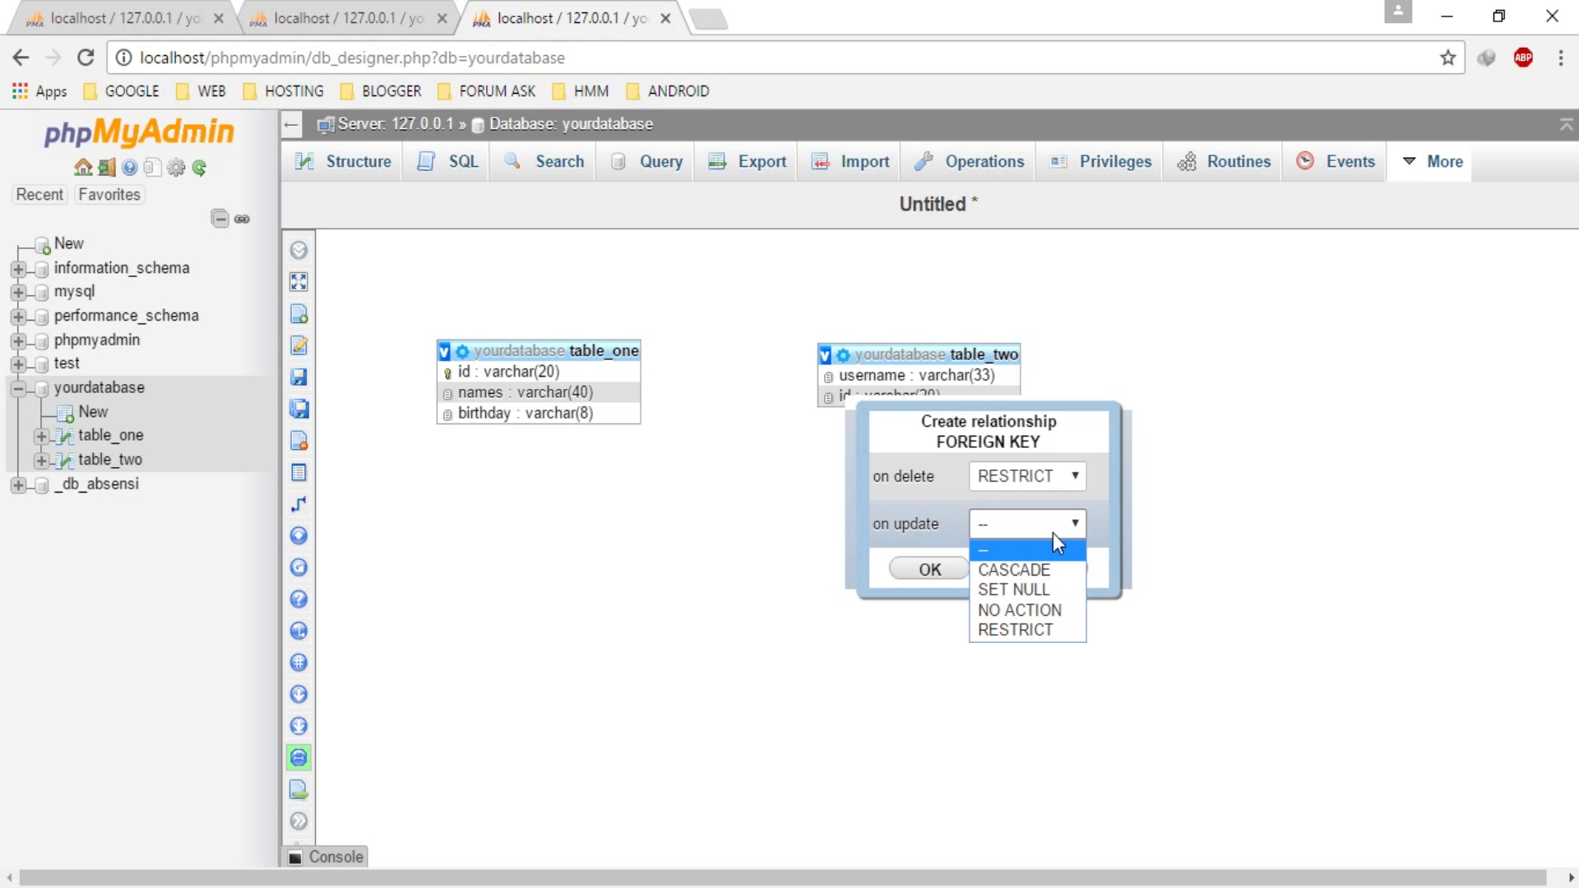
click(1038, 629)
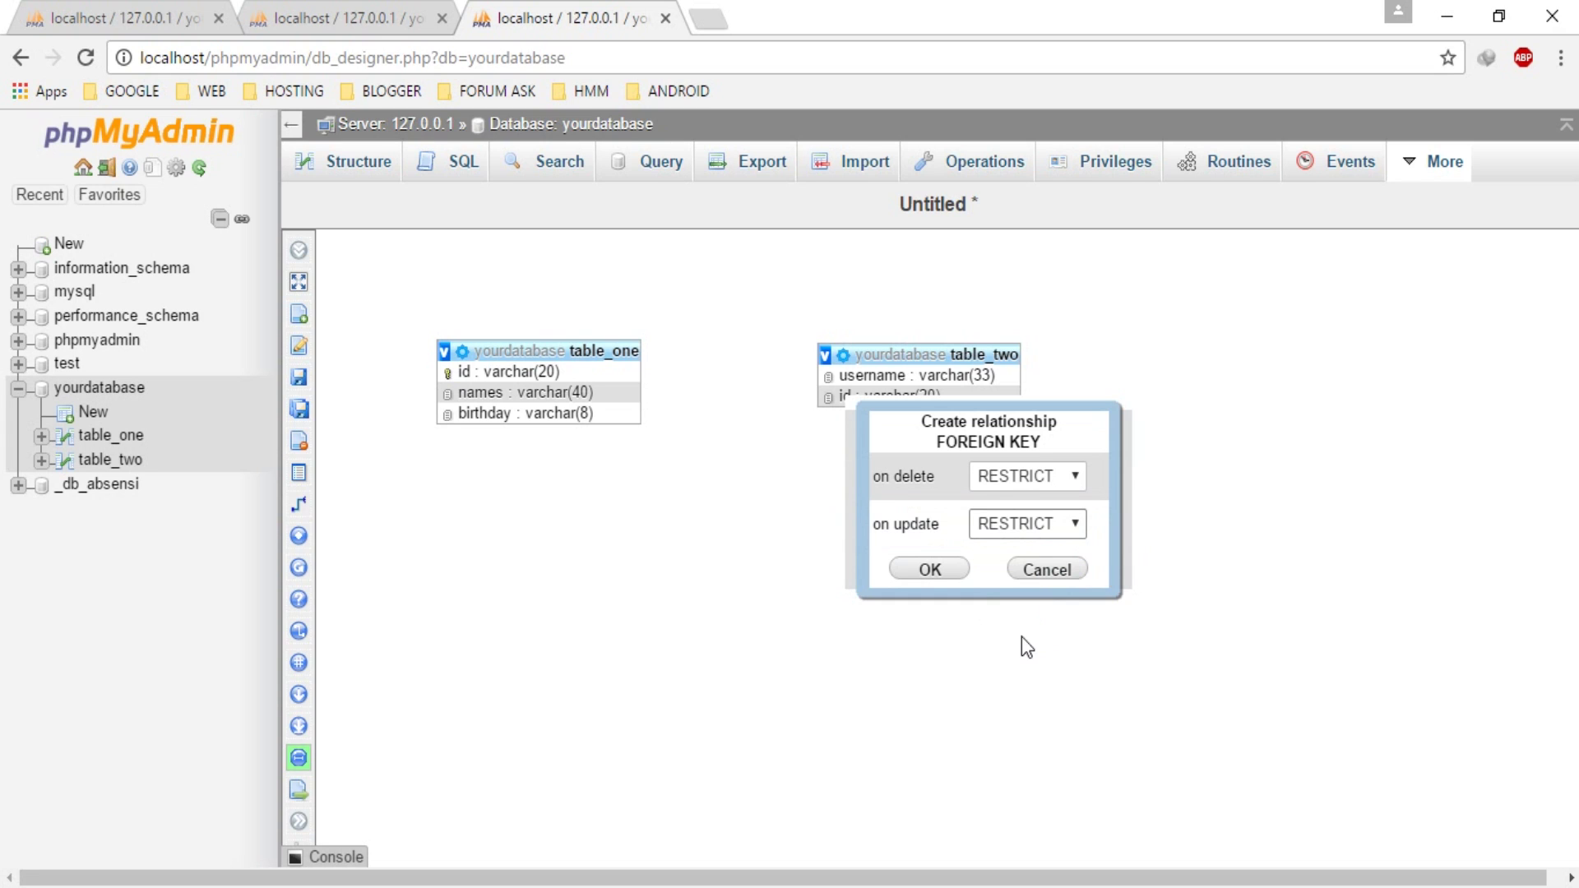
Step: Set the foreign key's on delete and on update actions to CASCADE and create the relationship
click(1067, 475)
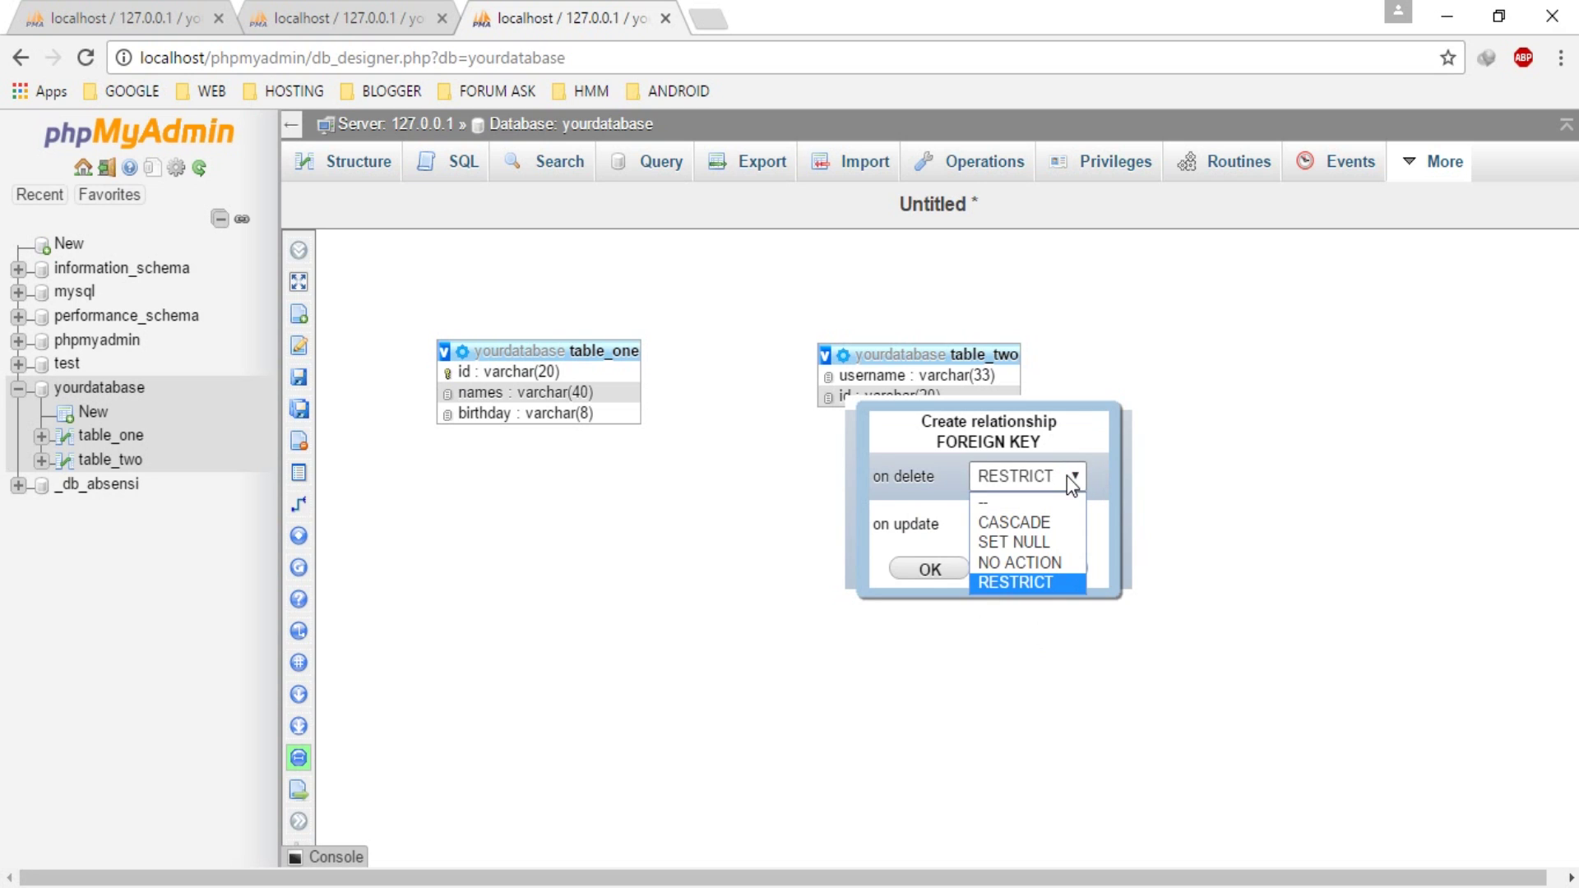
click(1068, 518)
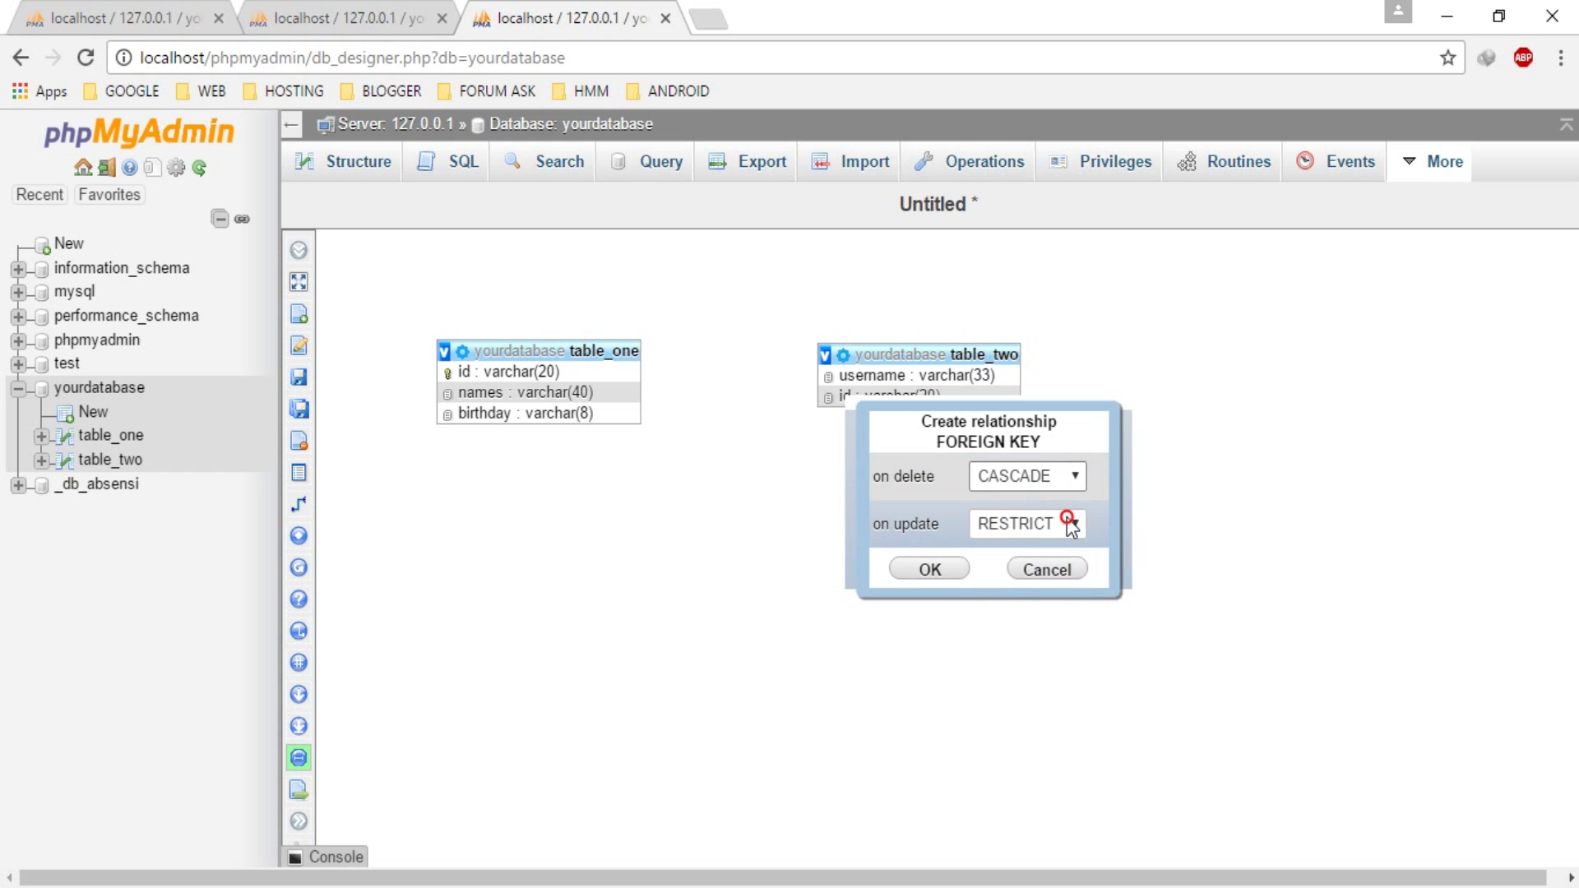
click(1071, 524)
click(1052, 567)
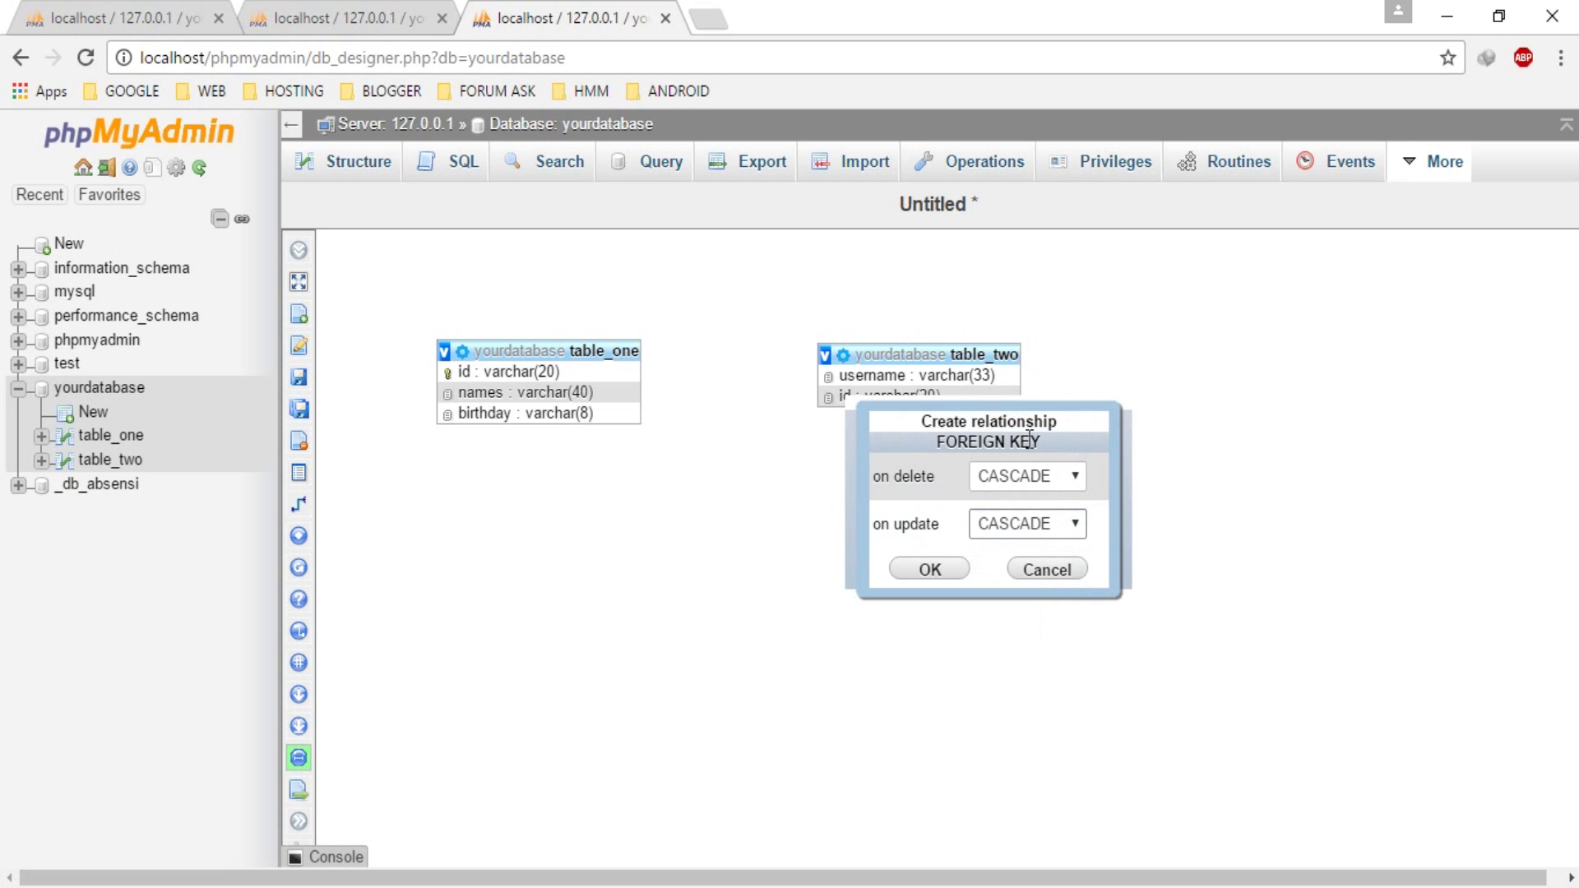
click(1050, 485)
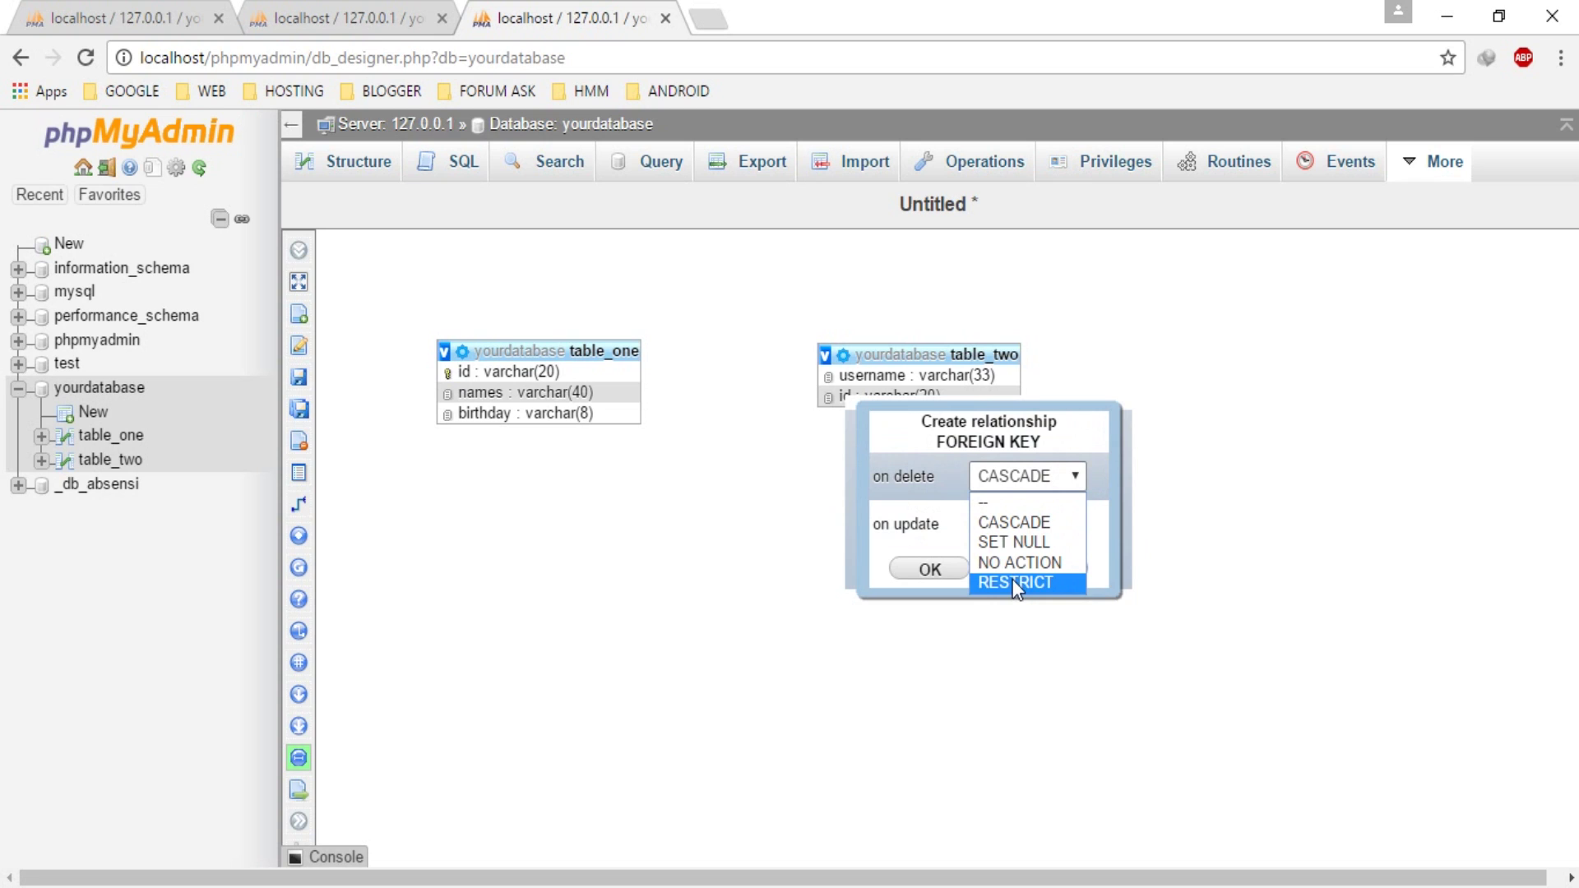
click(1024, 522)
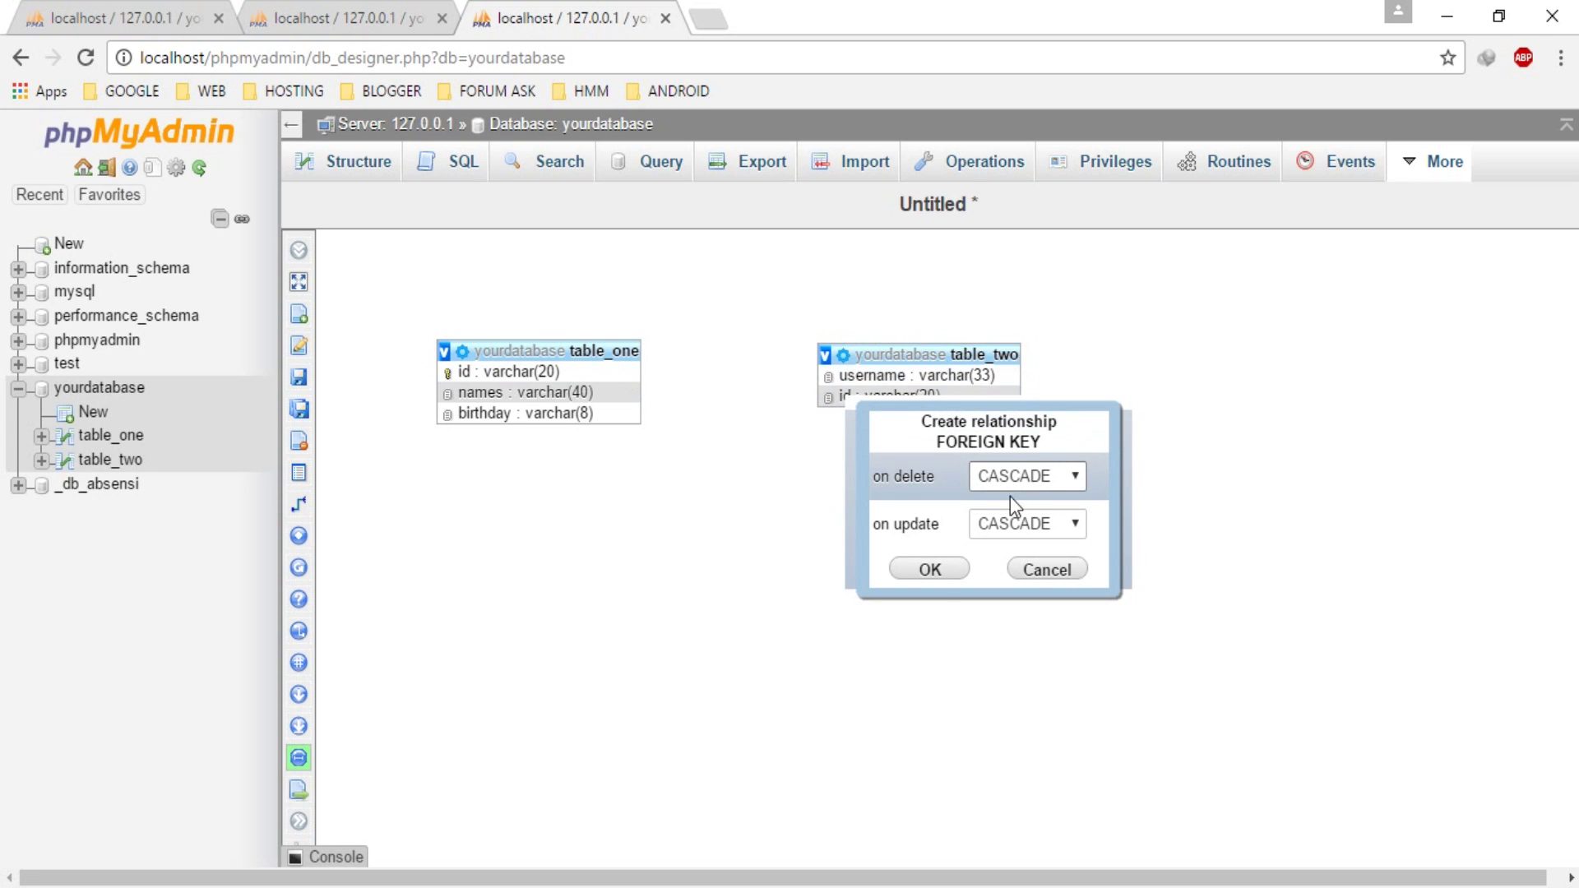
click(931, 570)
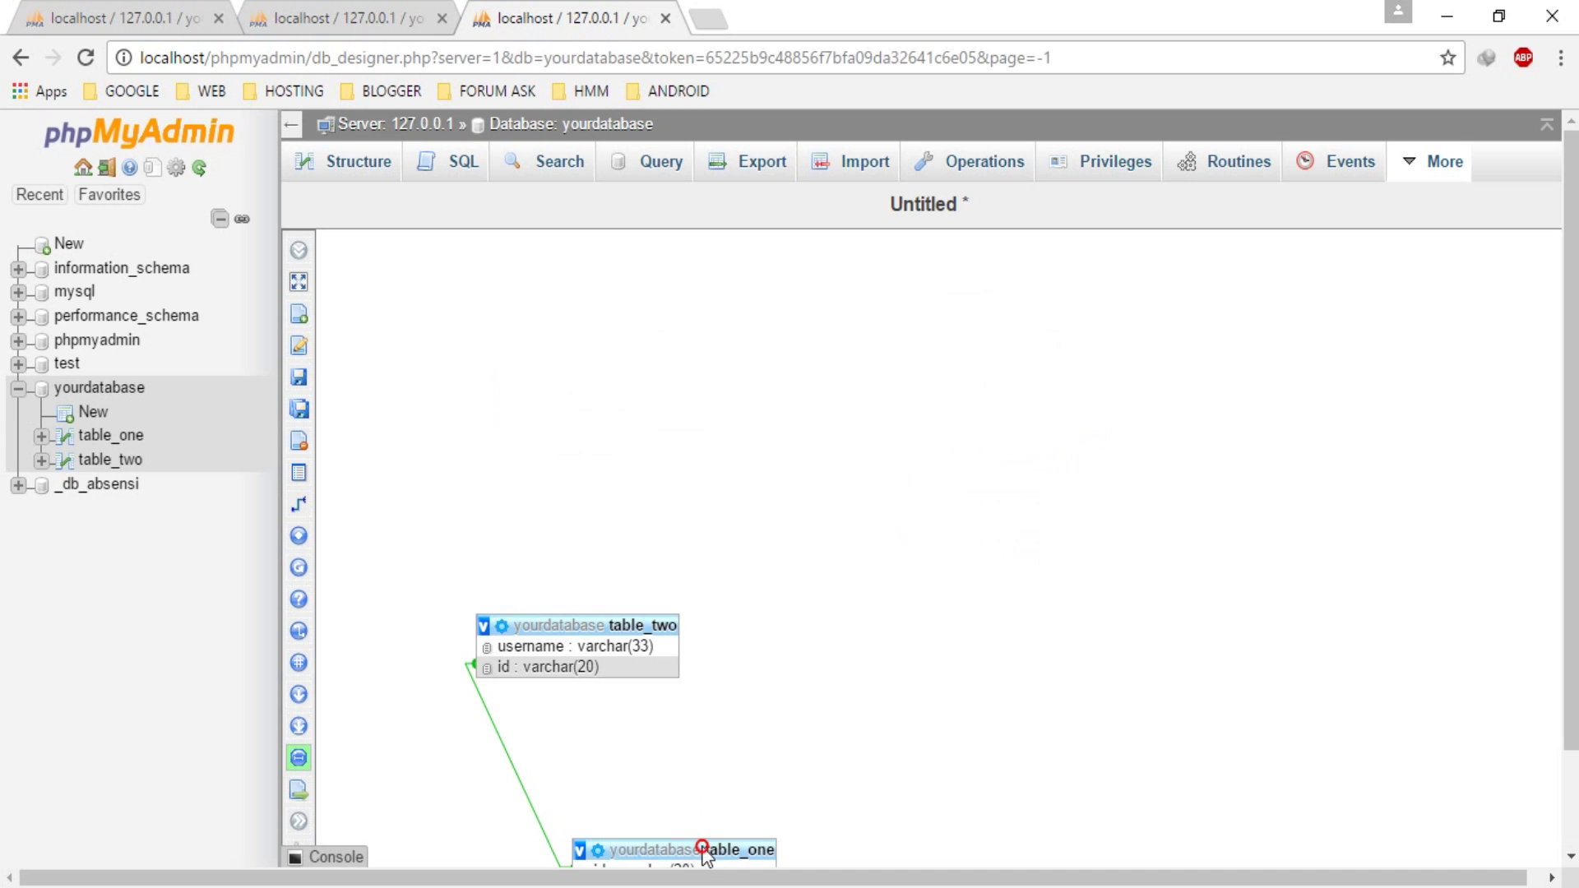
Step: Arrange table_one and table_two side by side again and save the Designer page as "Table Relation"
drag(717, 832, 477, 340)
drag(612, 622, 851, 356)
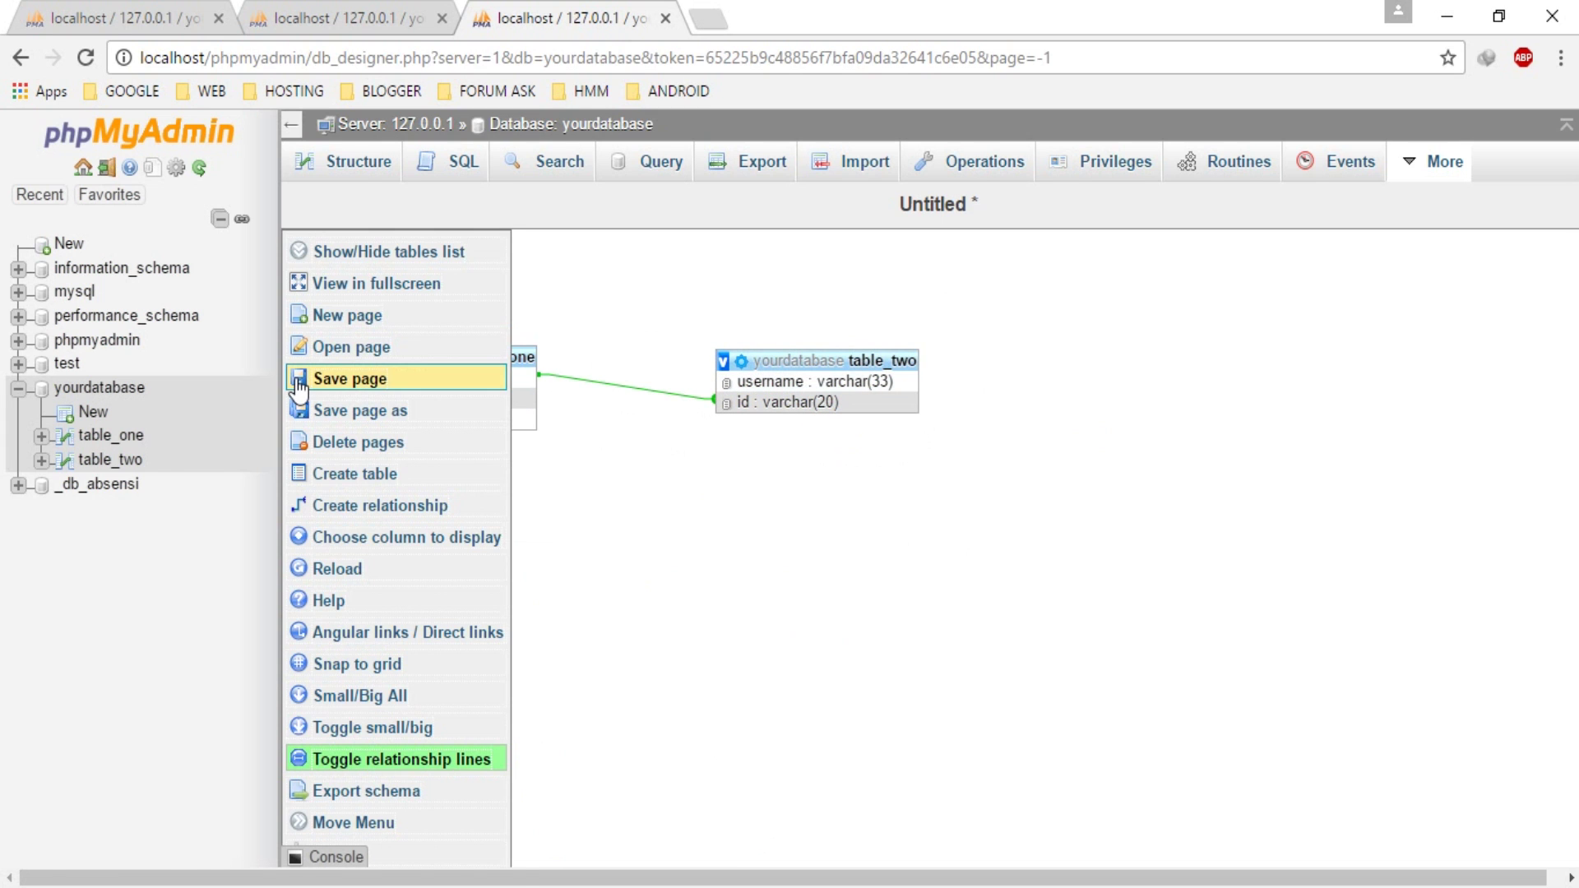
click(391, 378)
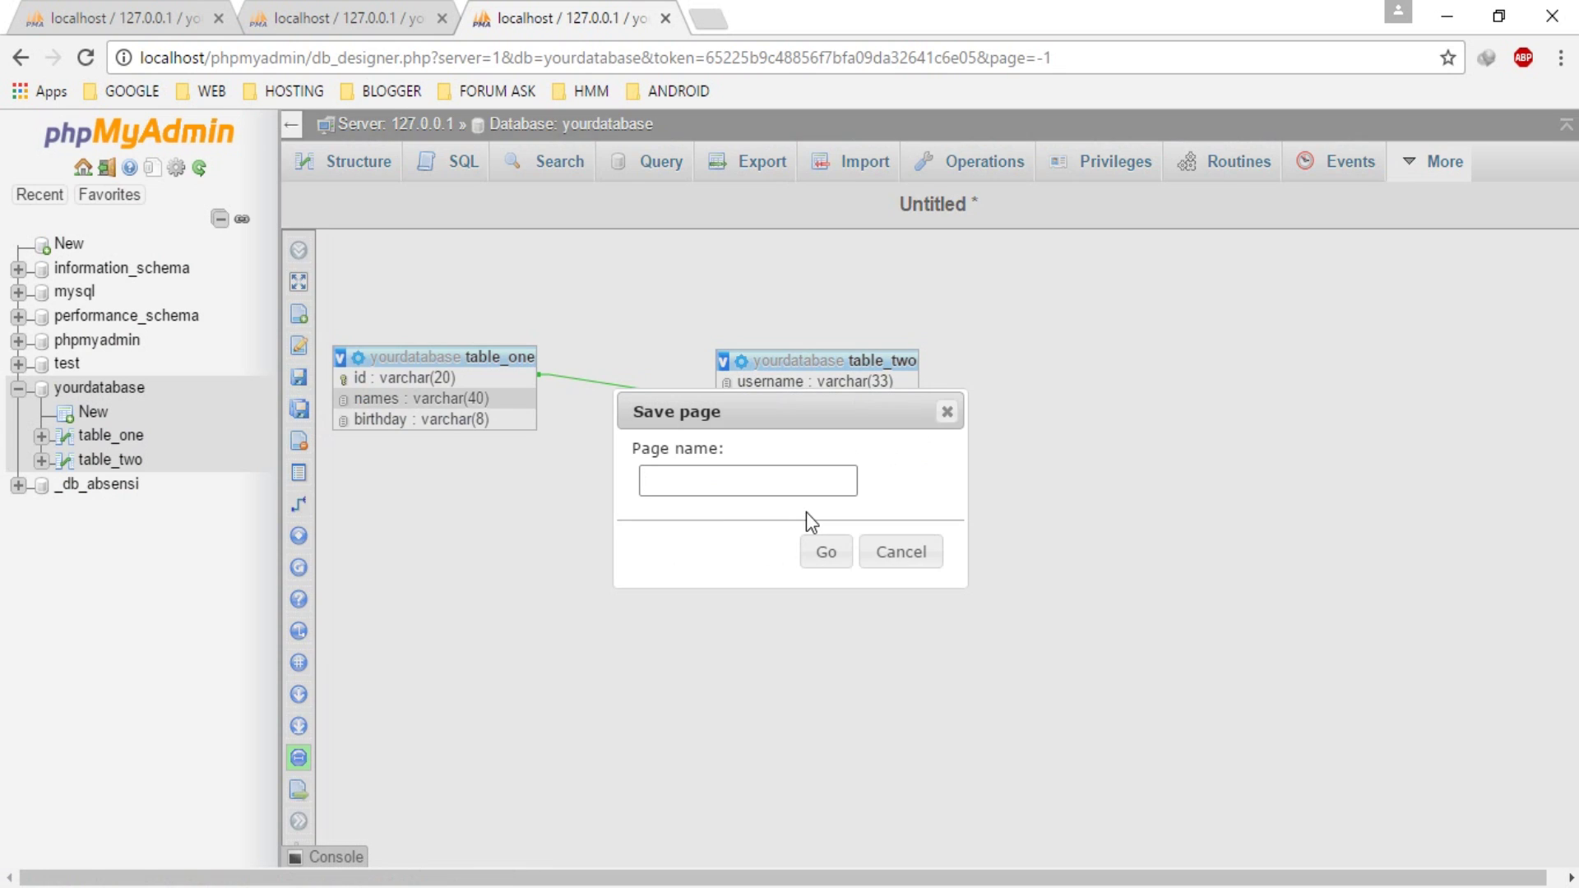
text(Table)
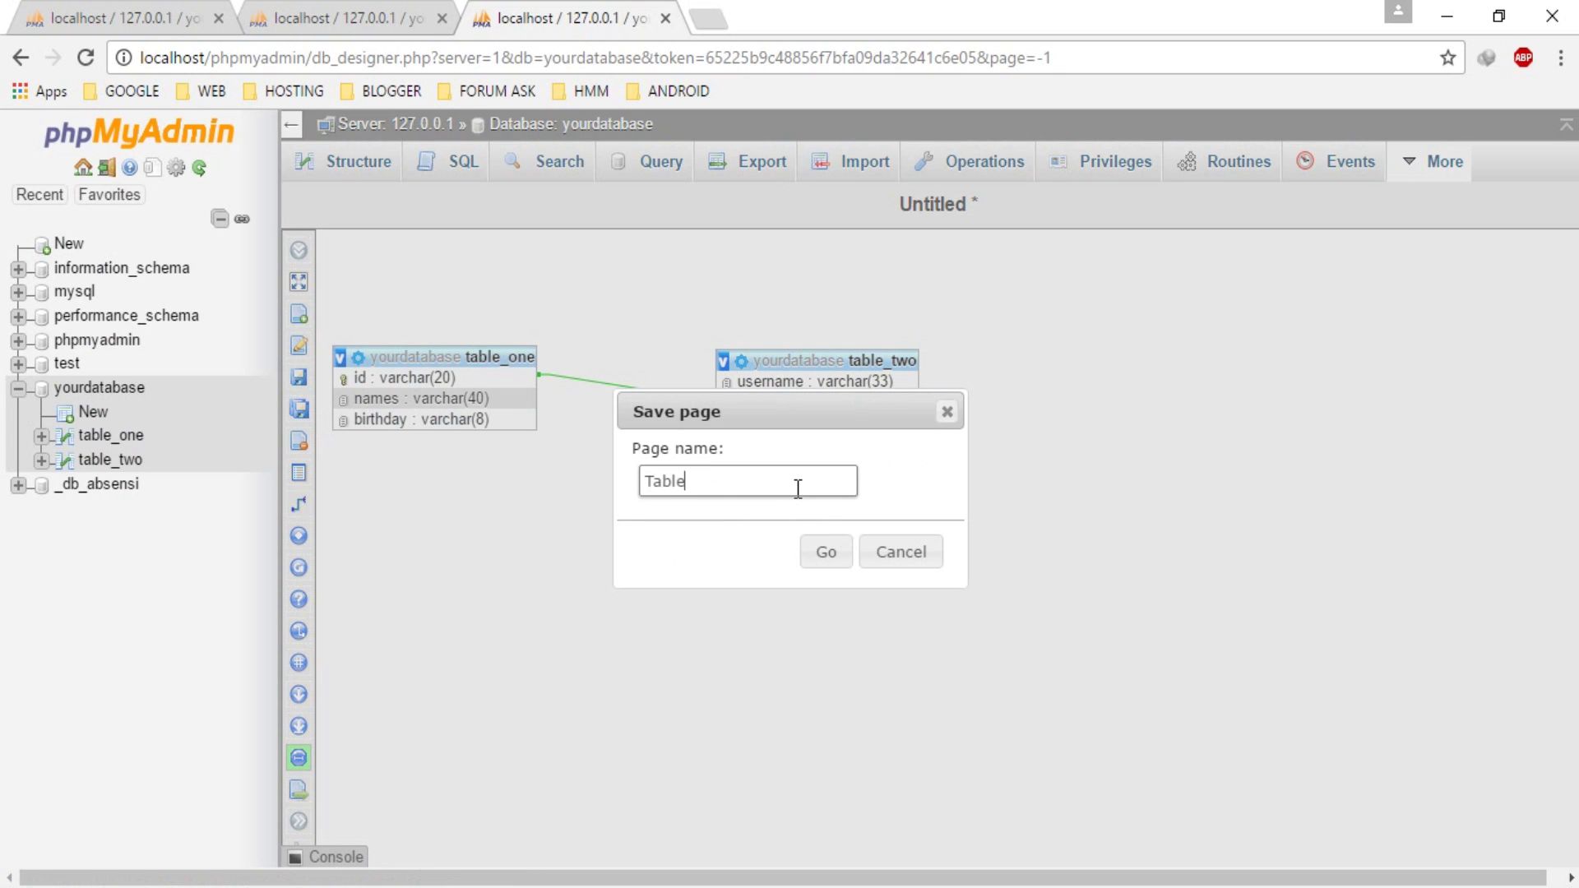
text( Relation)
click(819, 554)
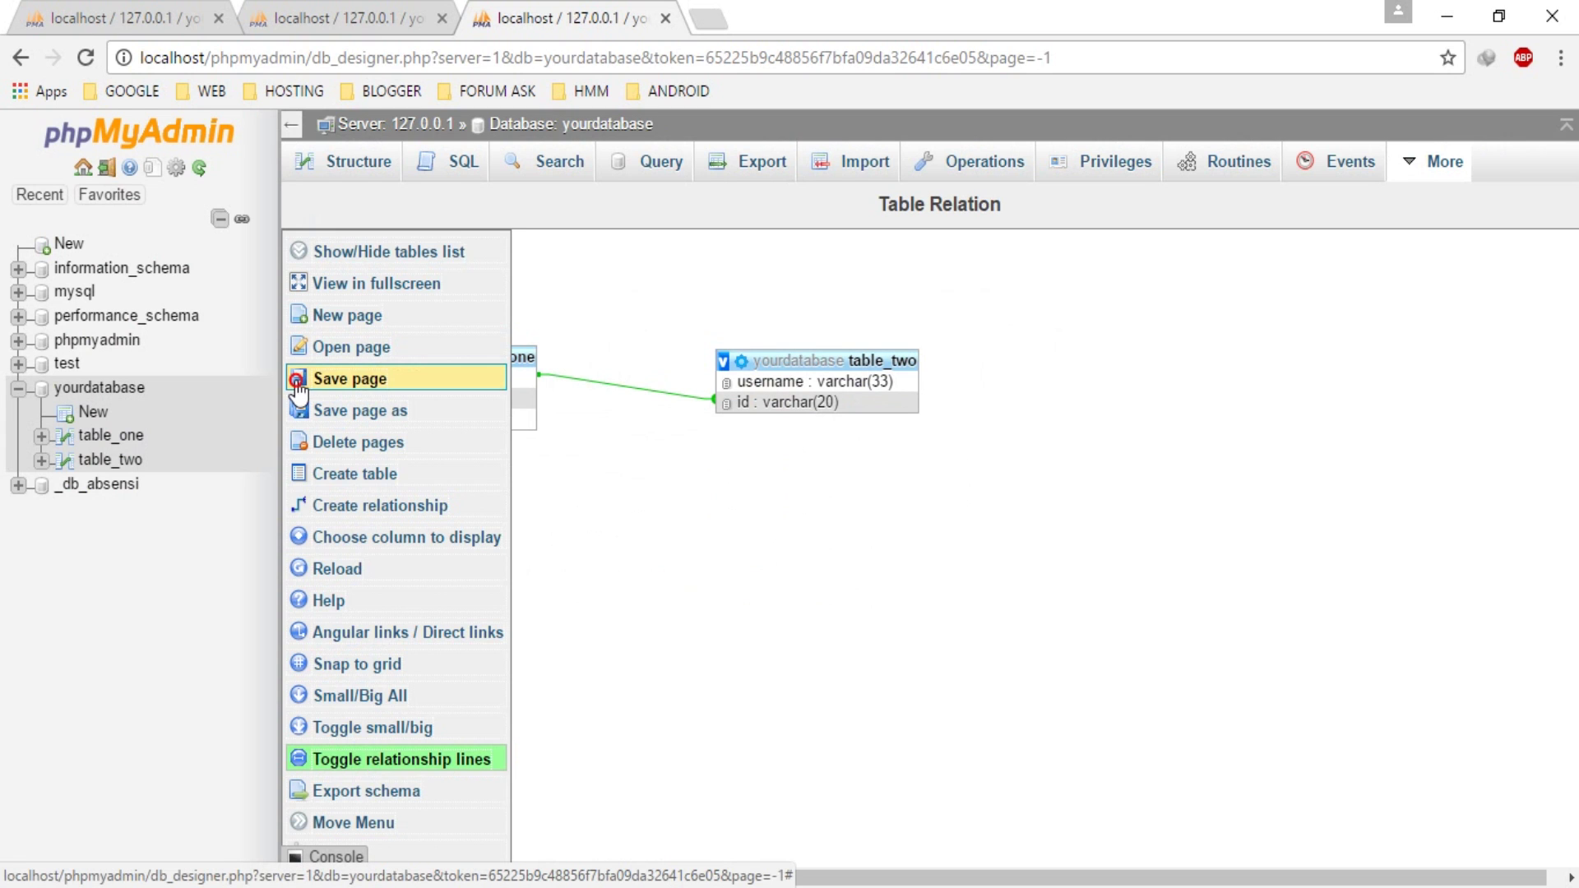
click(298, 384)
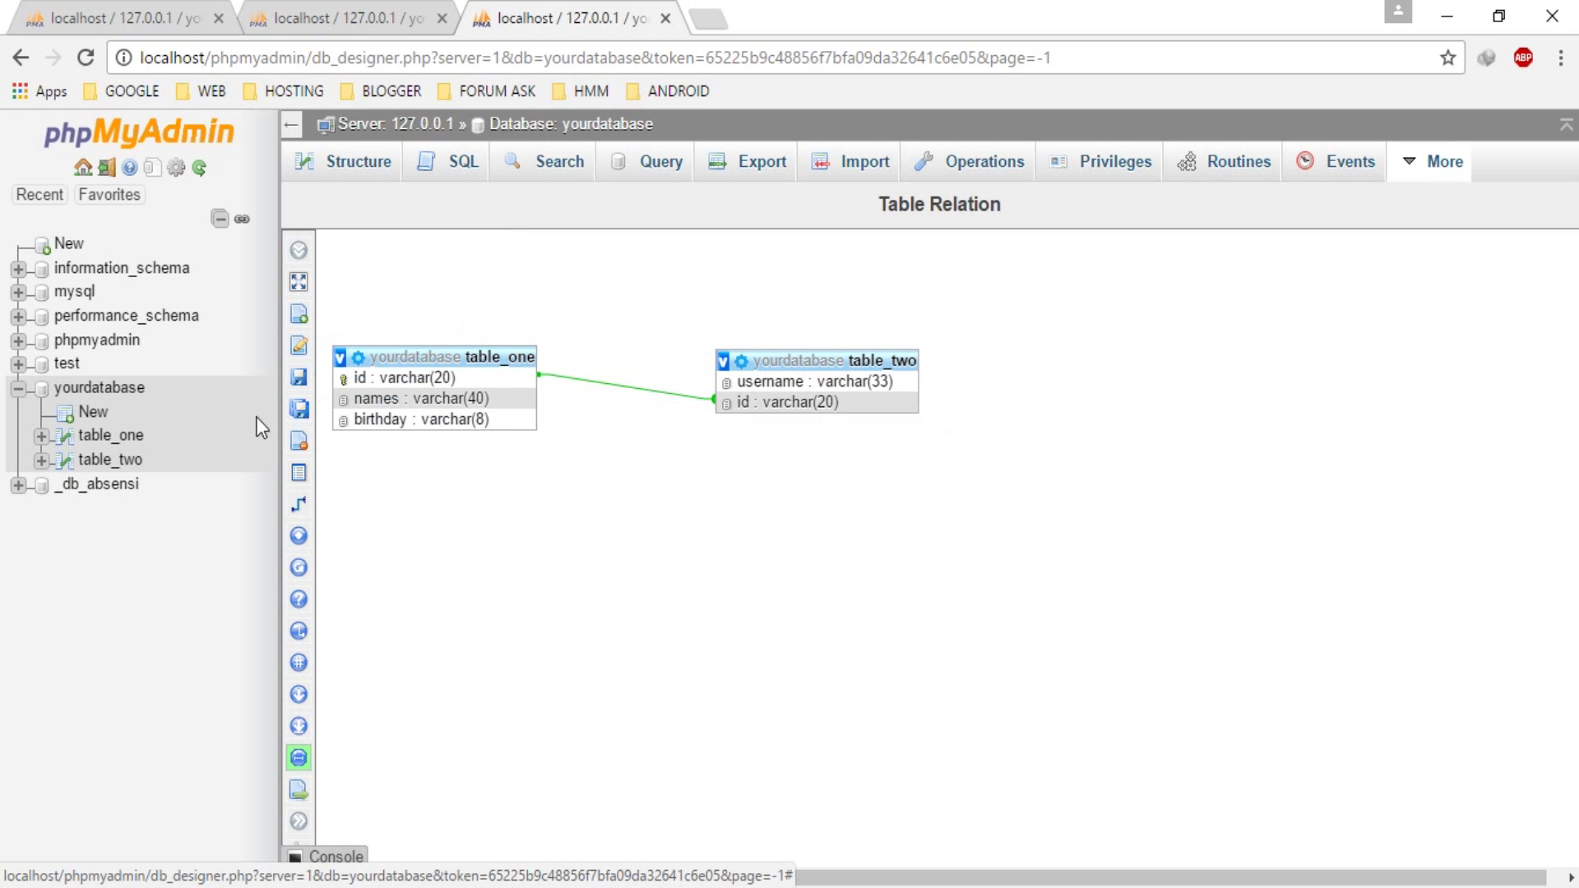
Step: Start a new table named table_three with 3 columns in yourdatabase
click(123, 392)
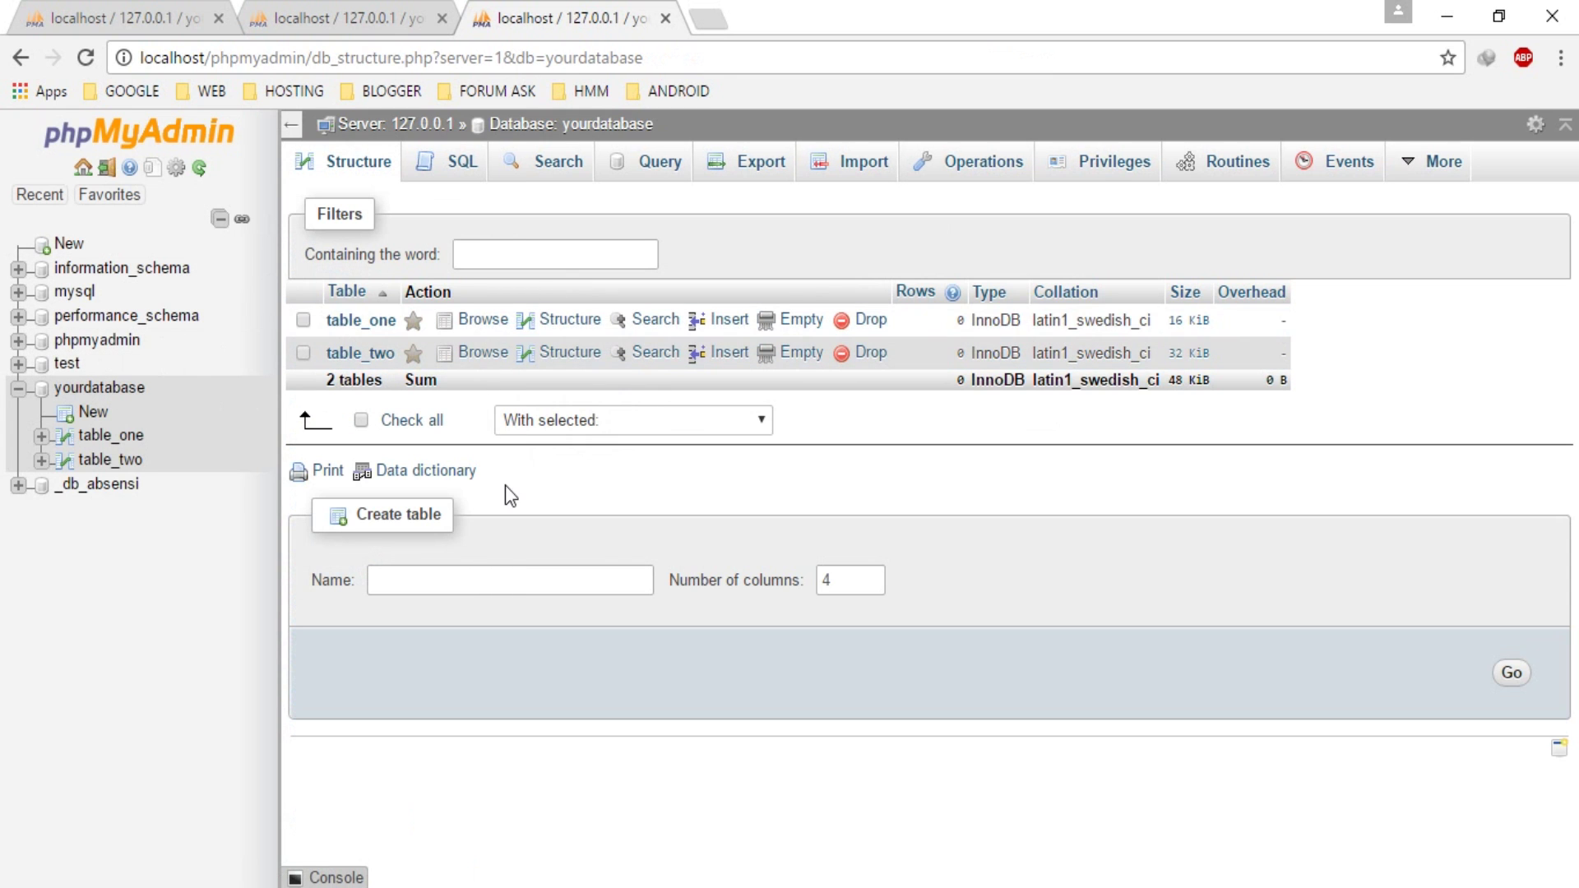
click(499, 567)
text(ta)
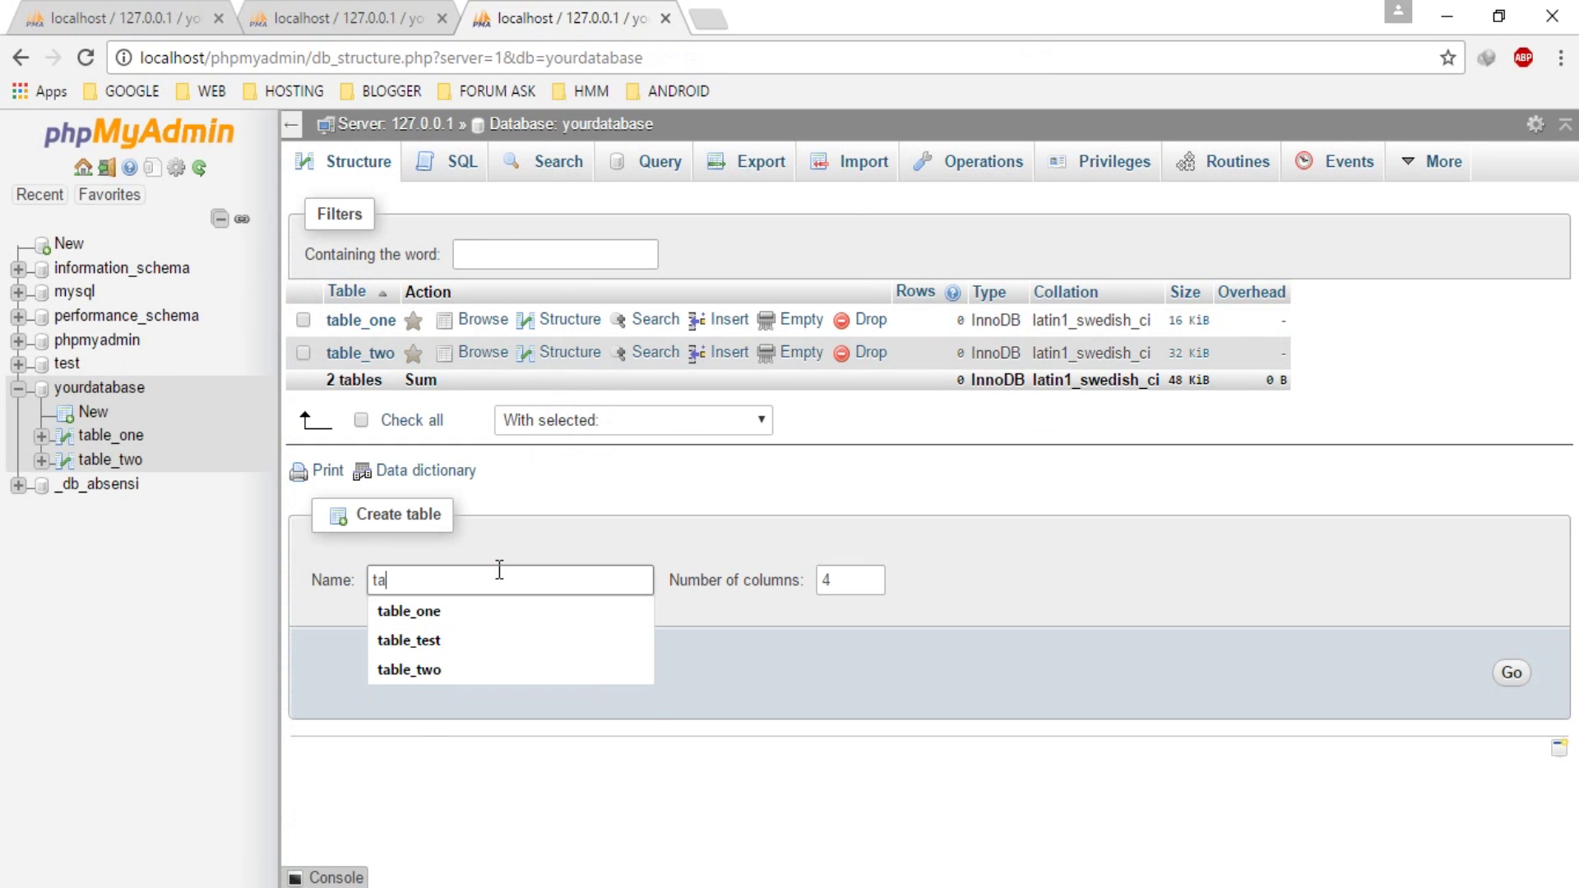
text(ble_three)
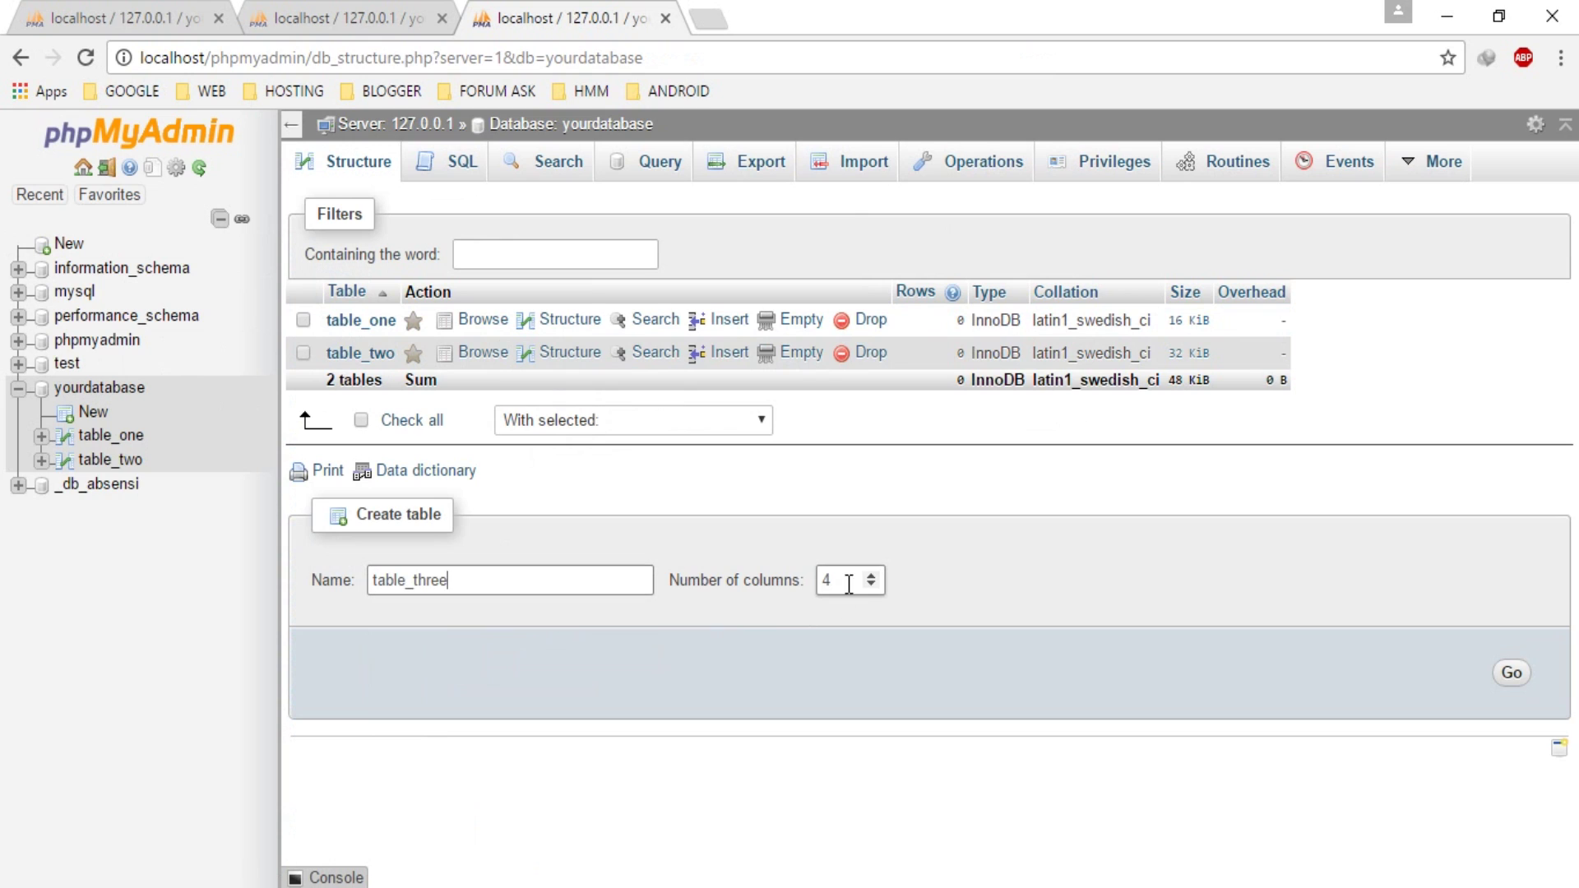
key(Tab)
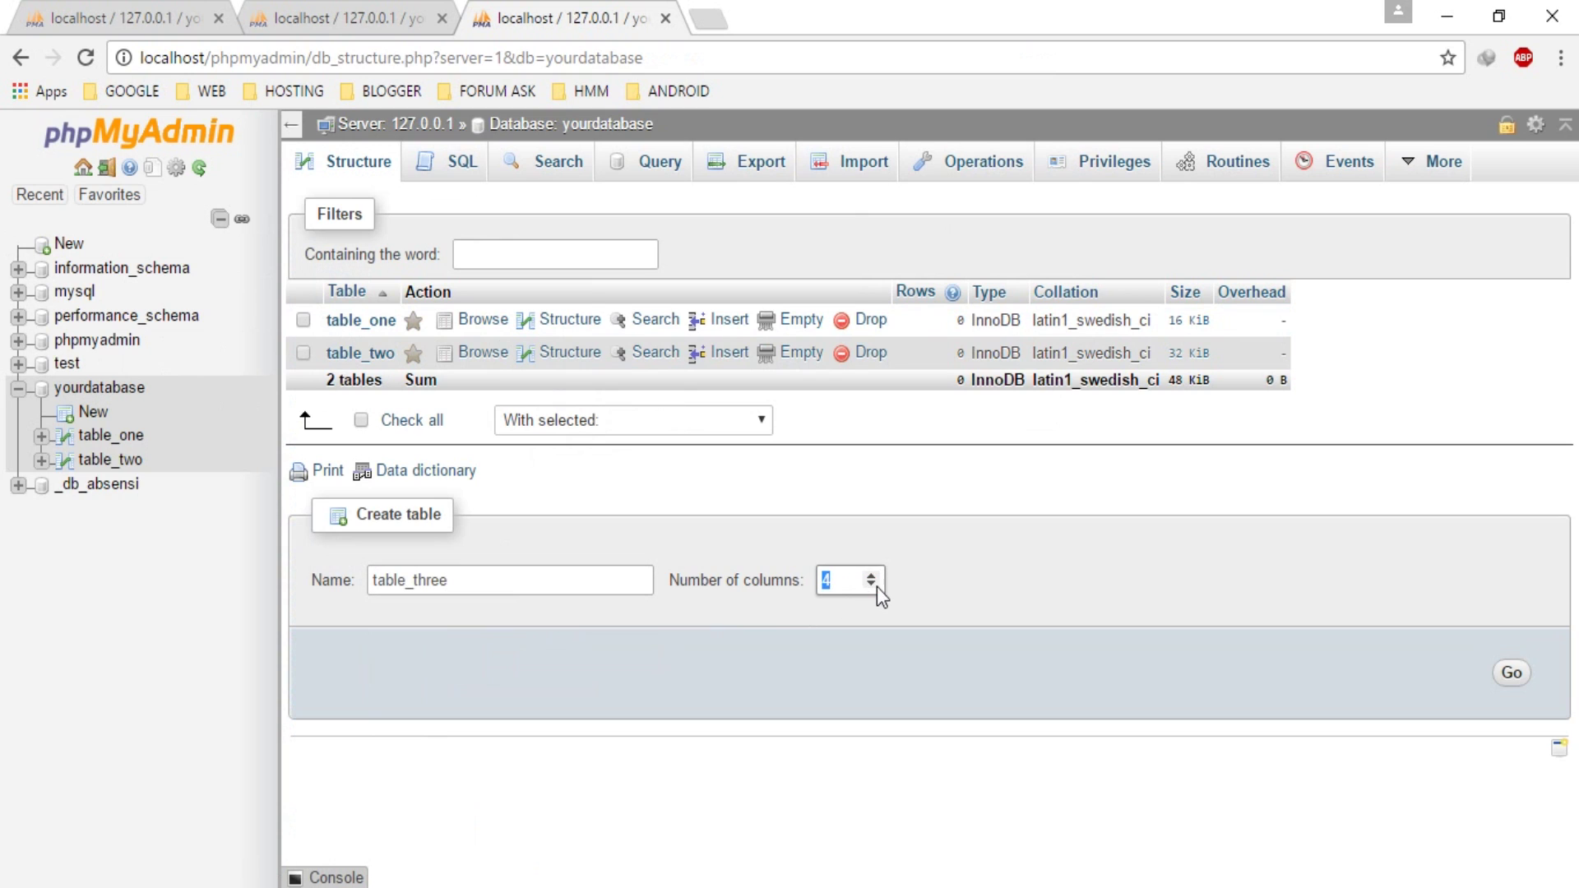
text(3)
click(1517, 676)
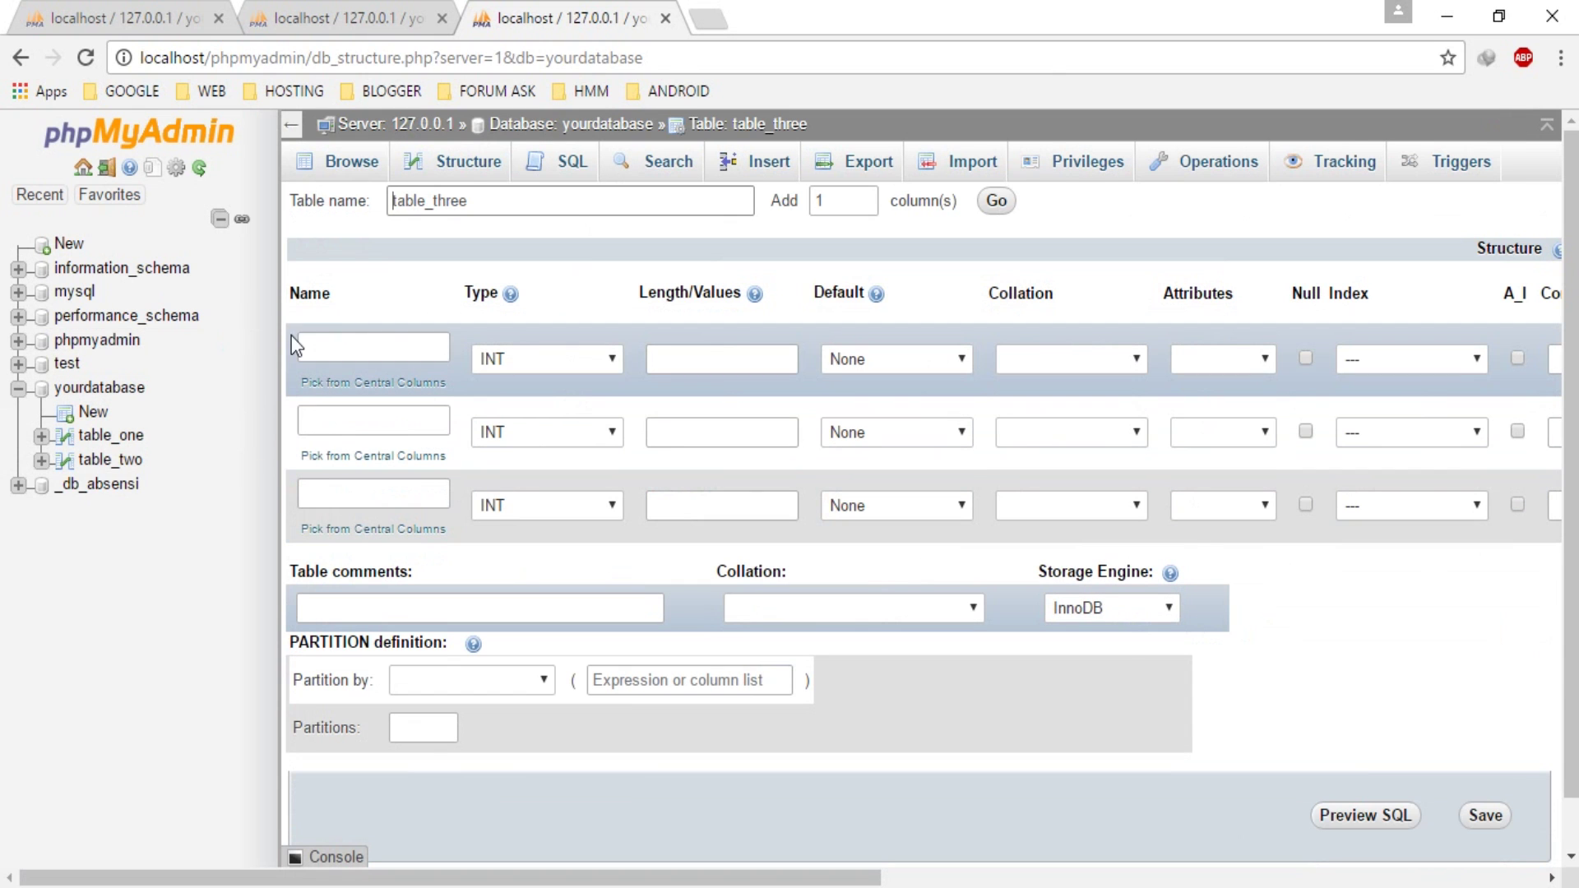
Step: Name the three columns of table_three todo, whatever and id
click(306, 343)
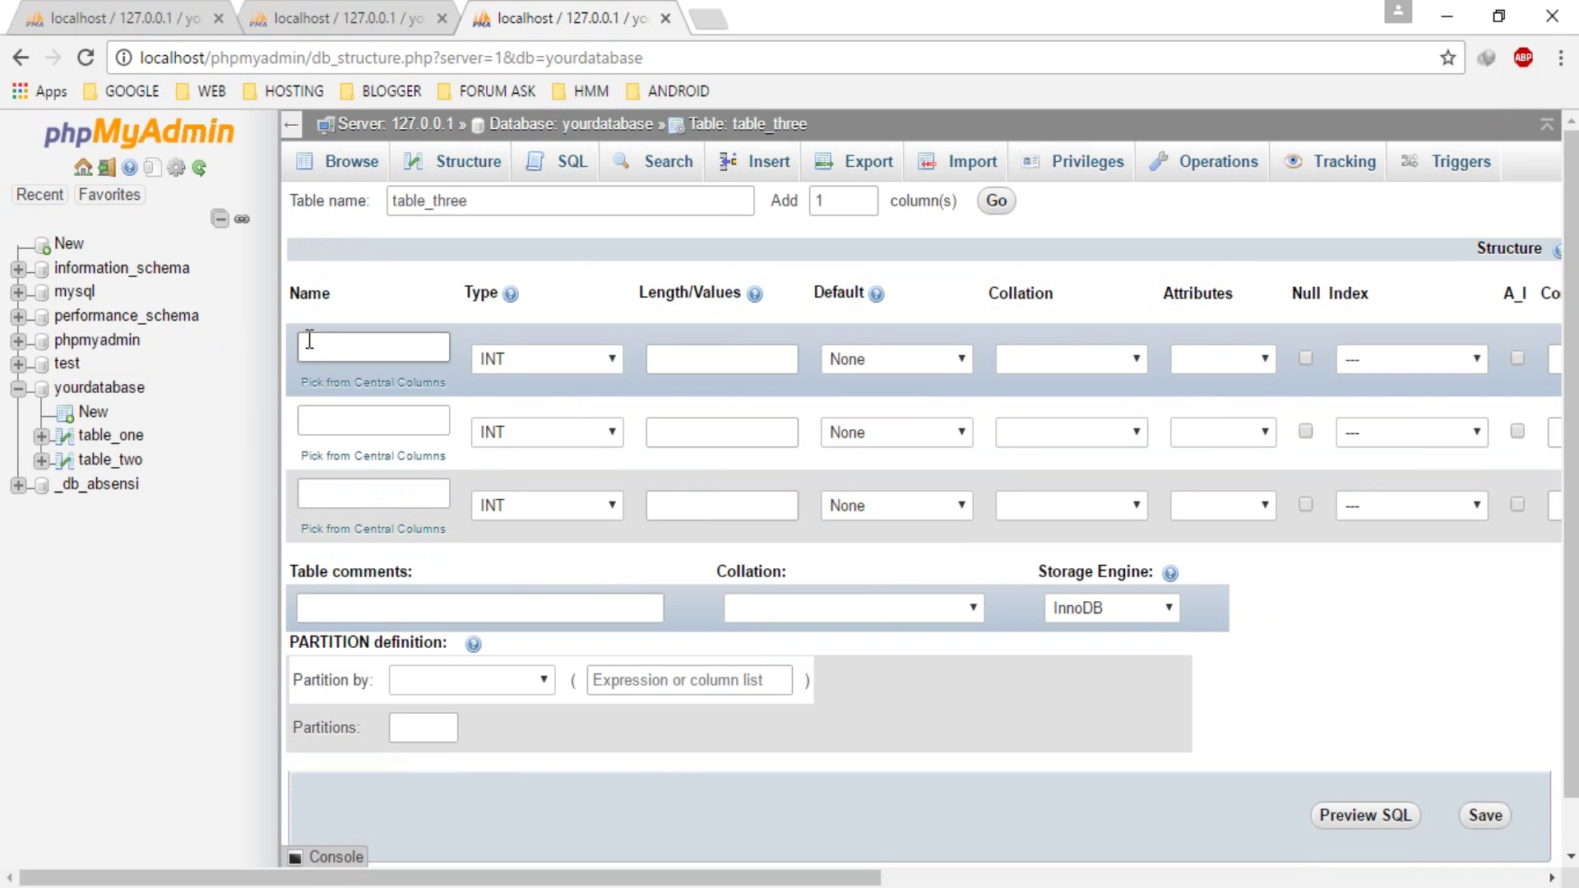
text(odo)
click(412, 426)
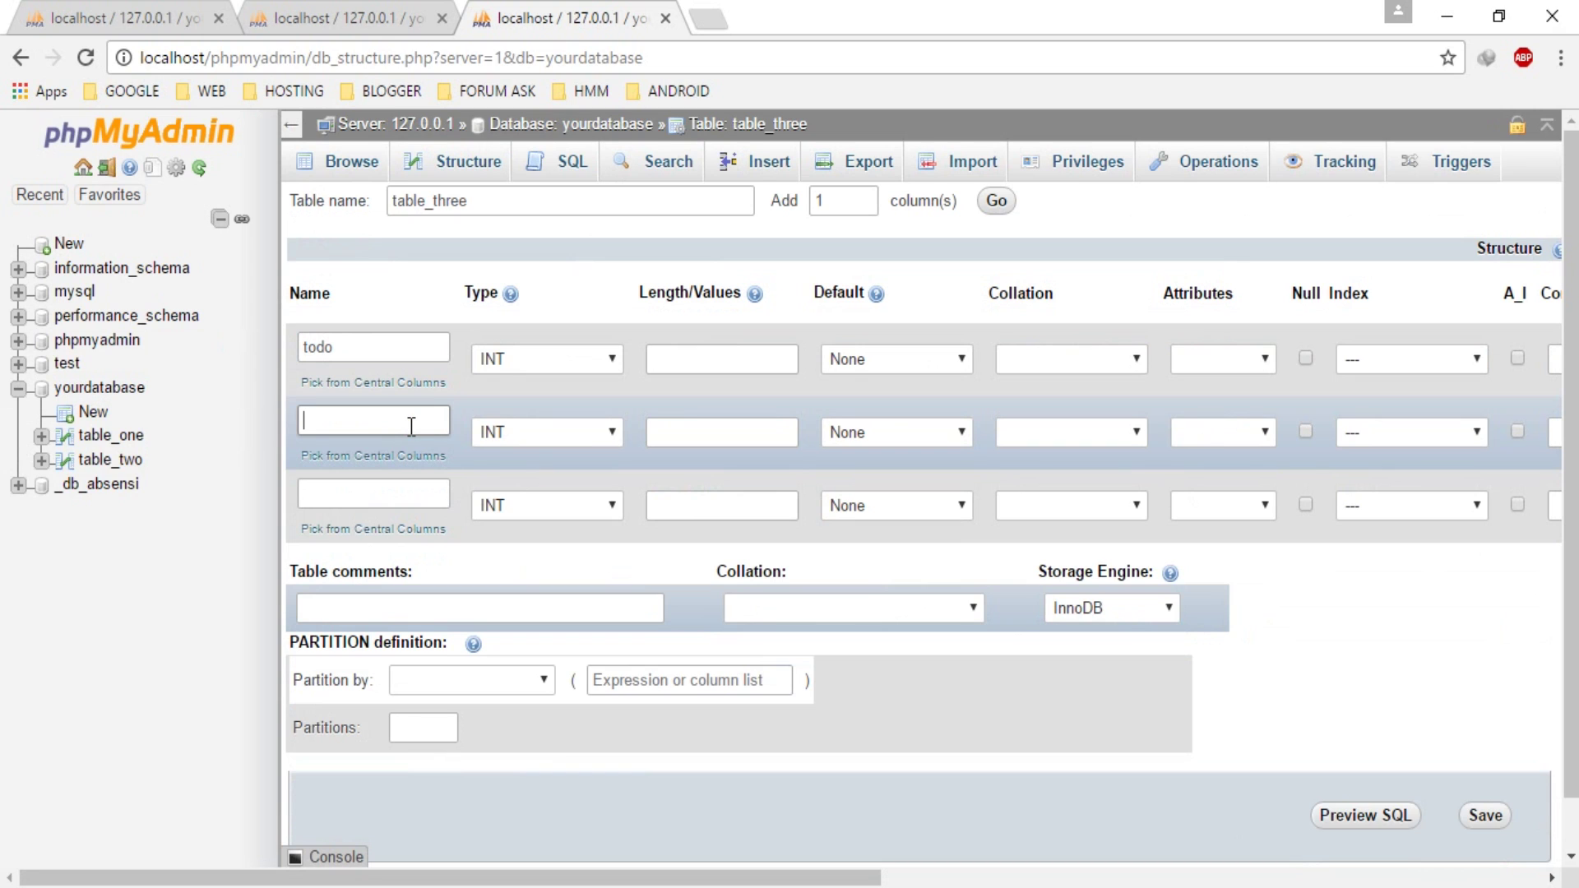
text(whatever)
click(386, 504)
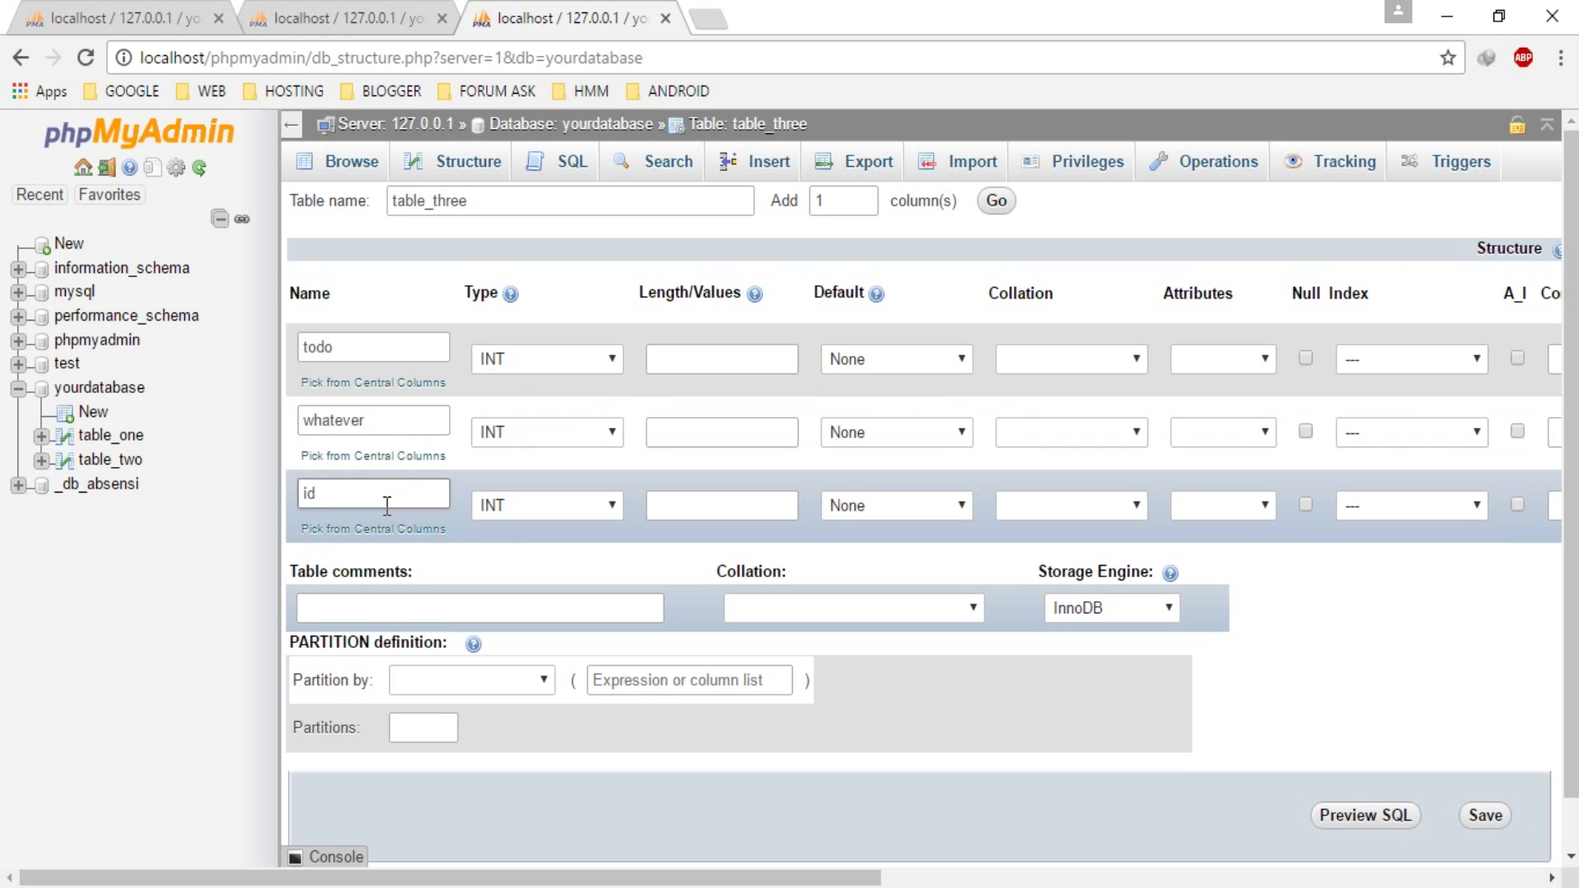
Step: Set the id column of table_three to type VARCHAR with length 20
click(572, 513)
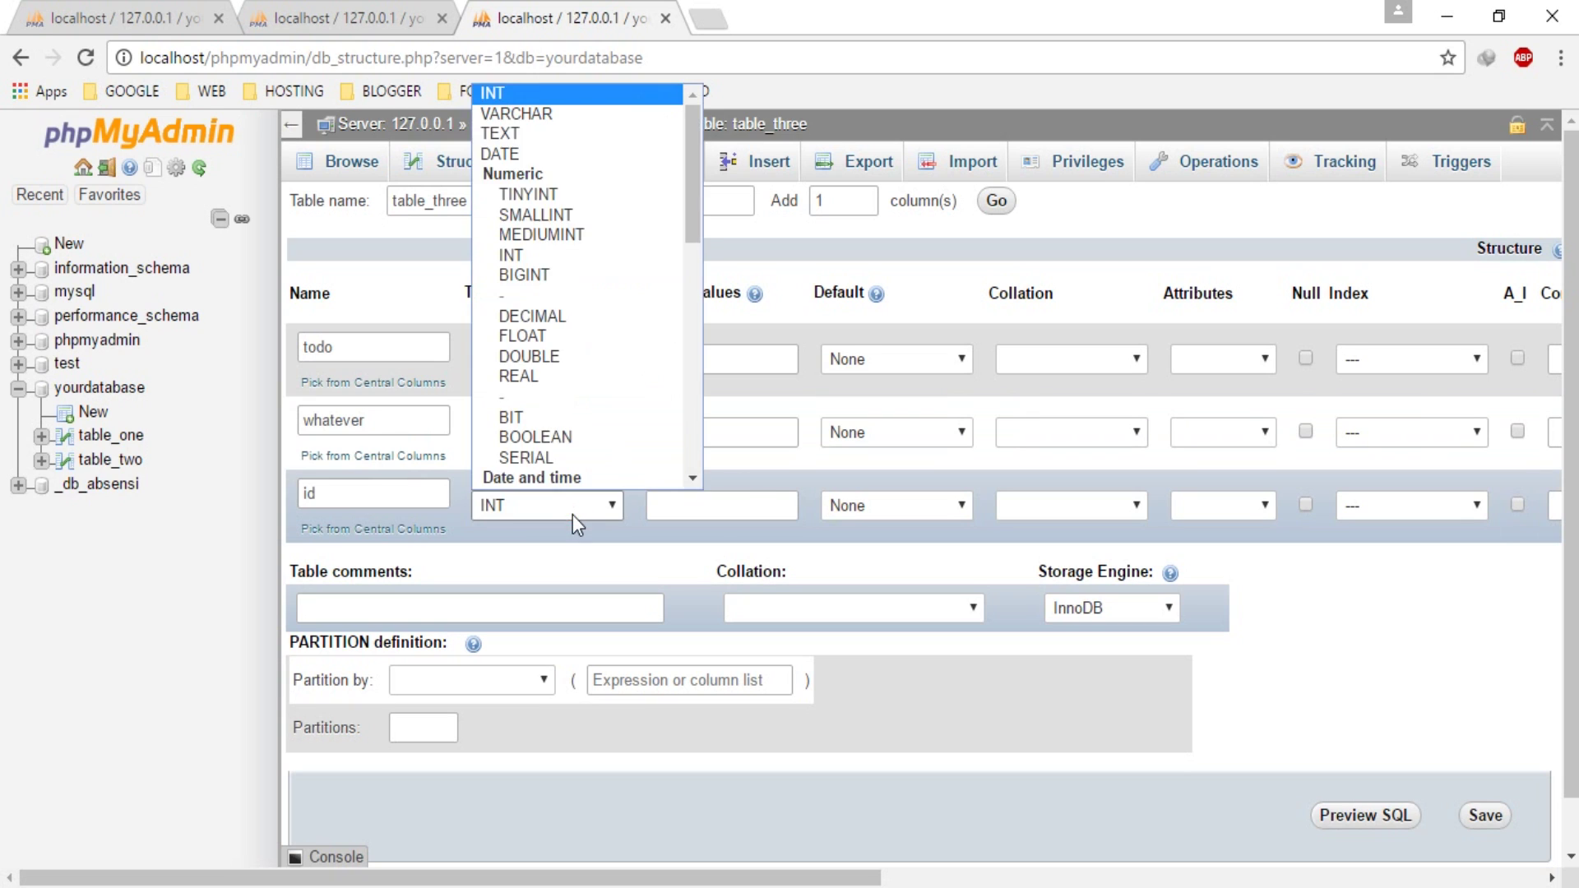
click(570, 114)
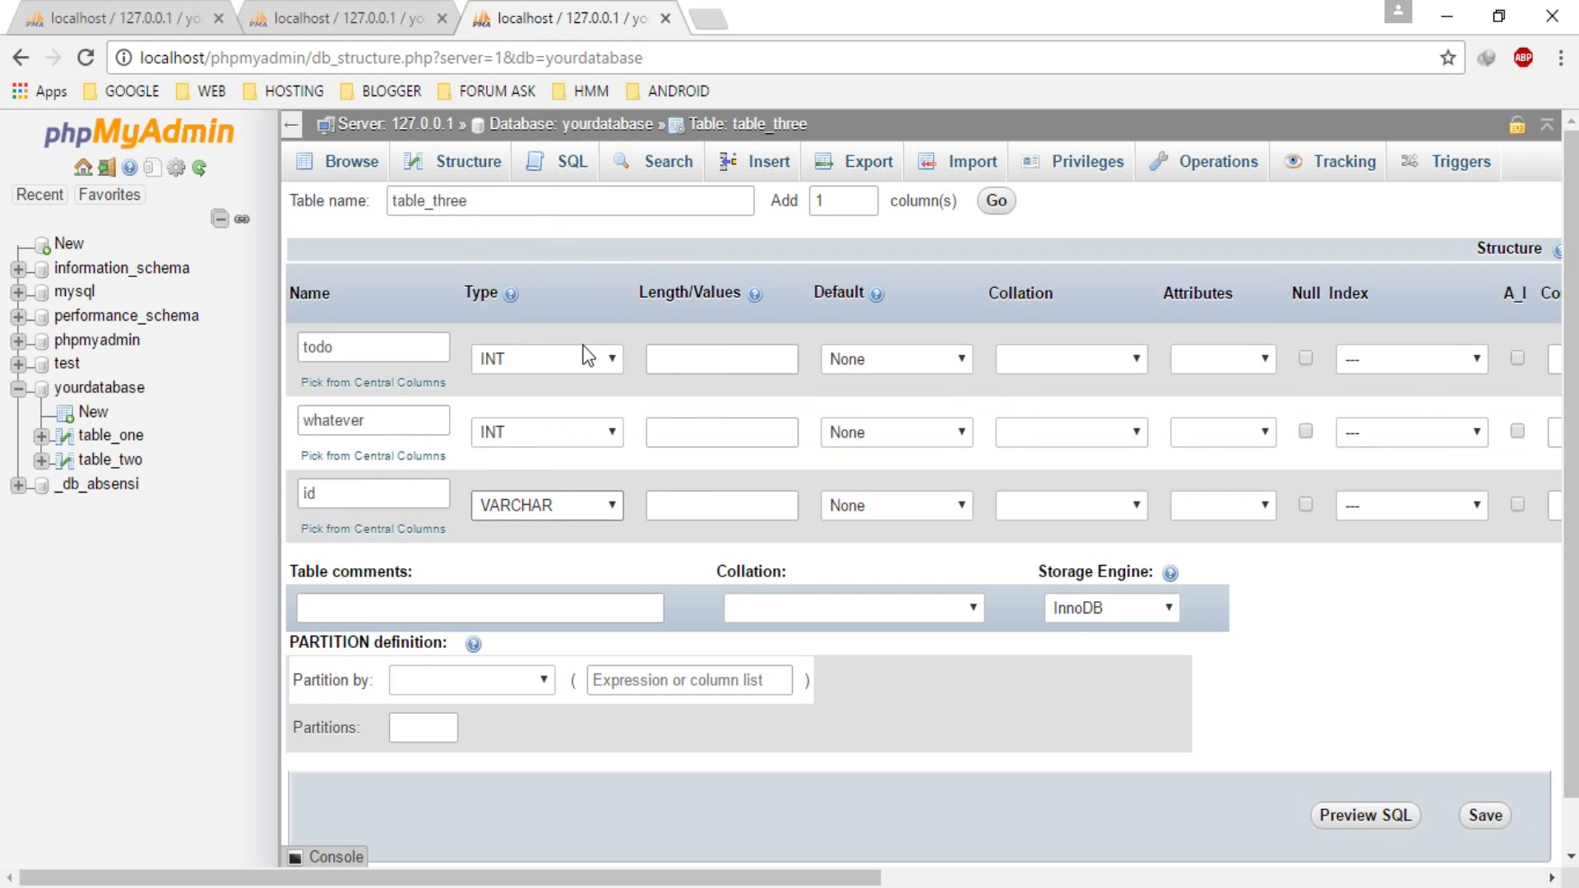
click(653, 504)
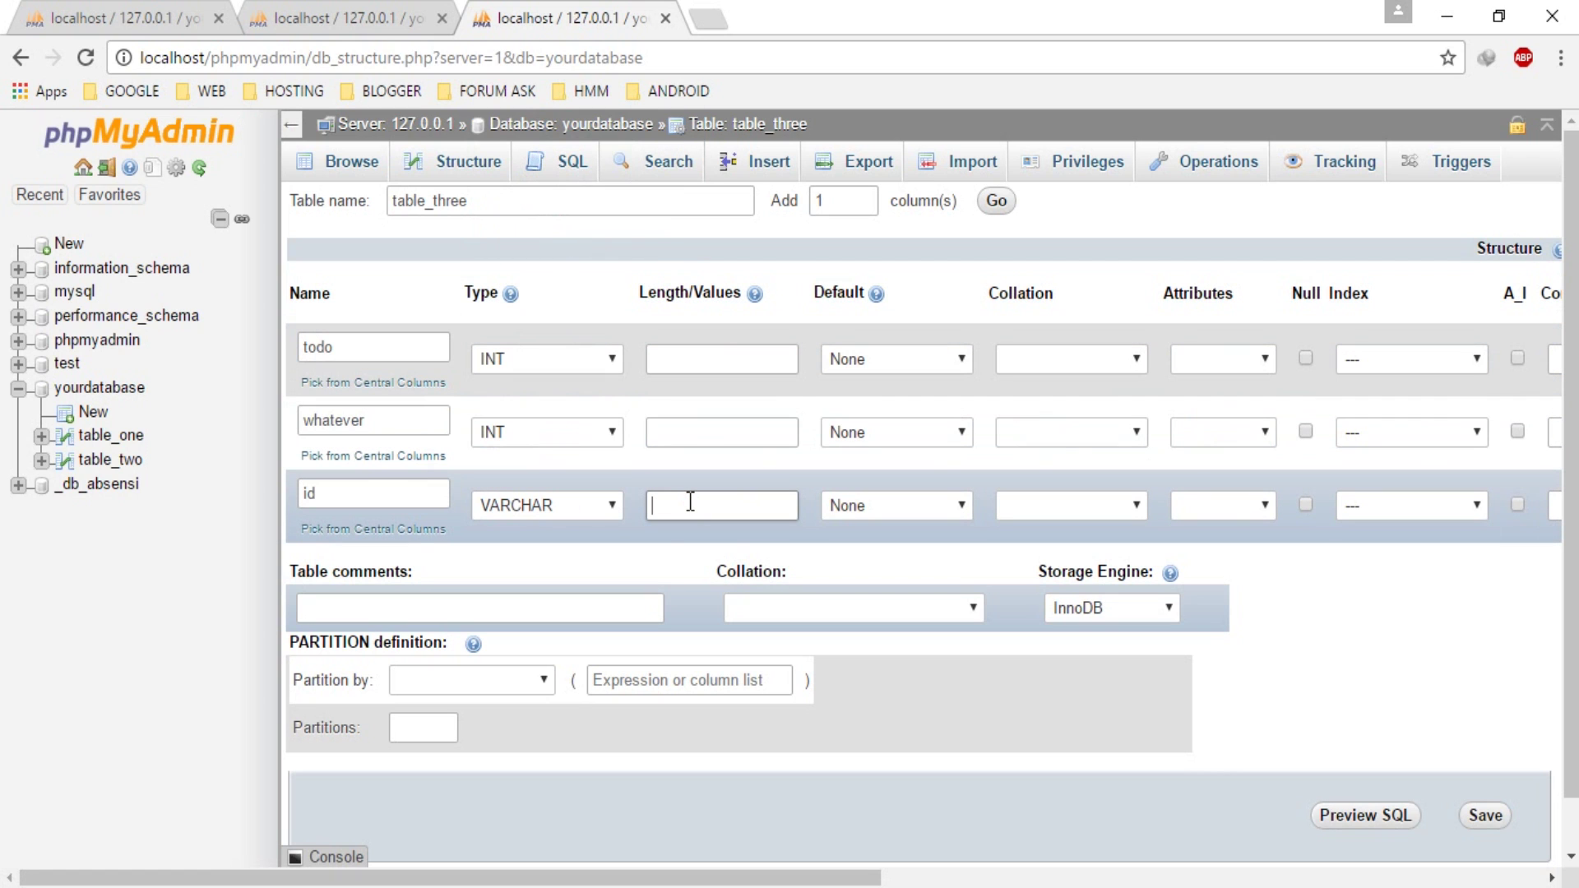
text(20)
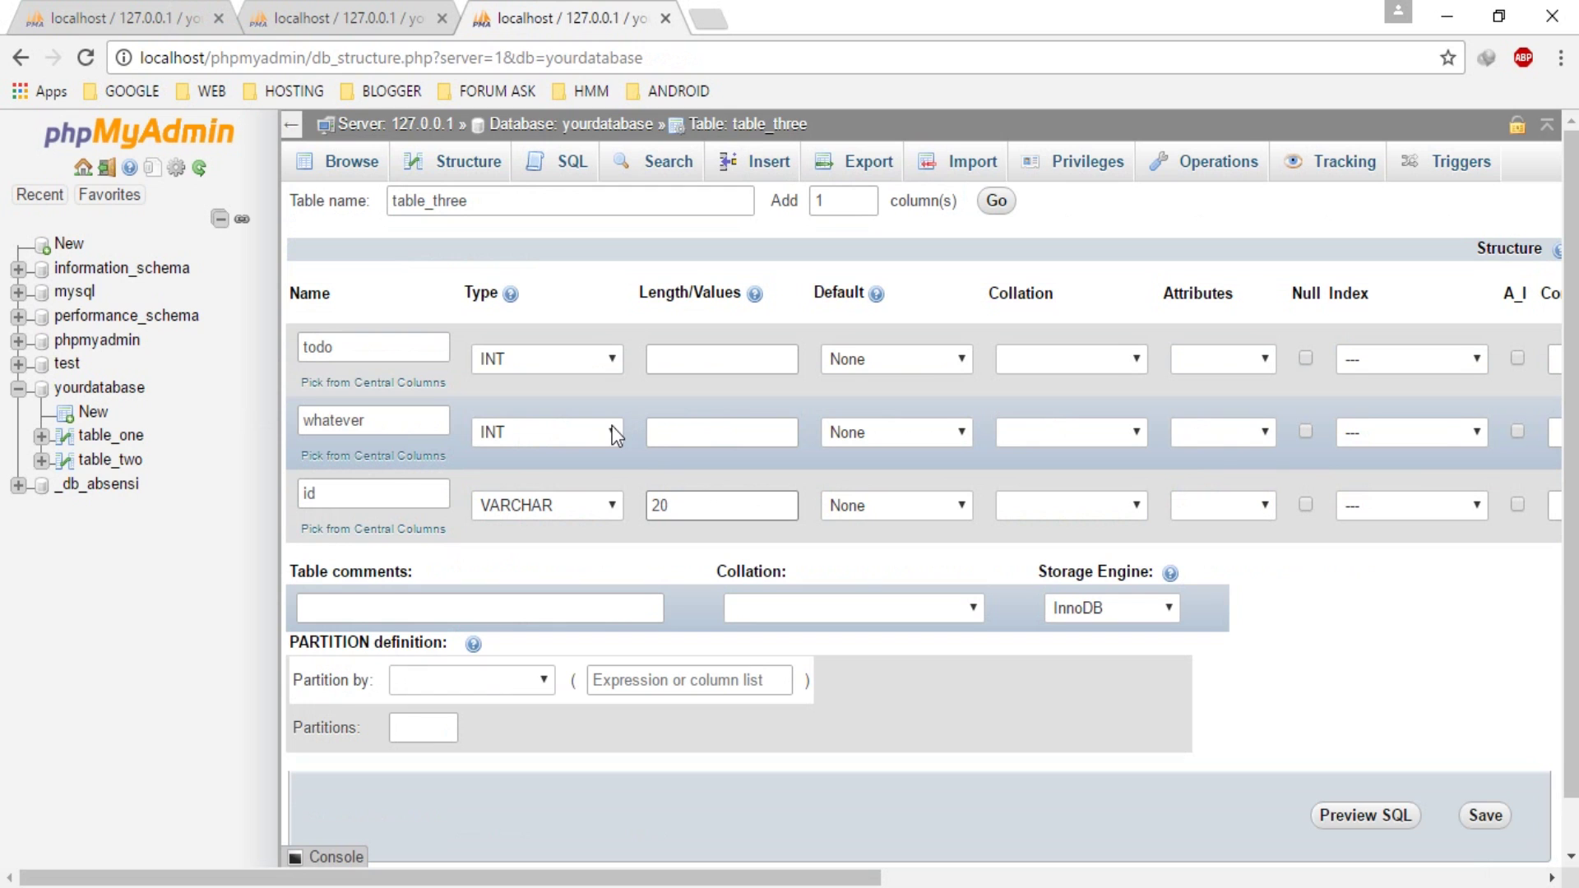
Step: Set the todo column to VARCHAR with length 4 and the whatever column to VARCHAR with length 5
click(610, 431)
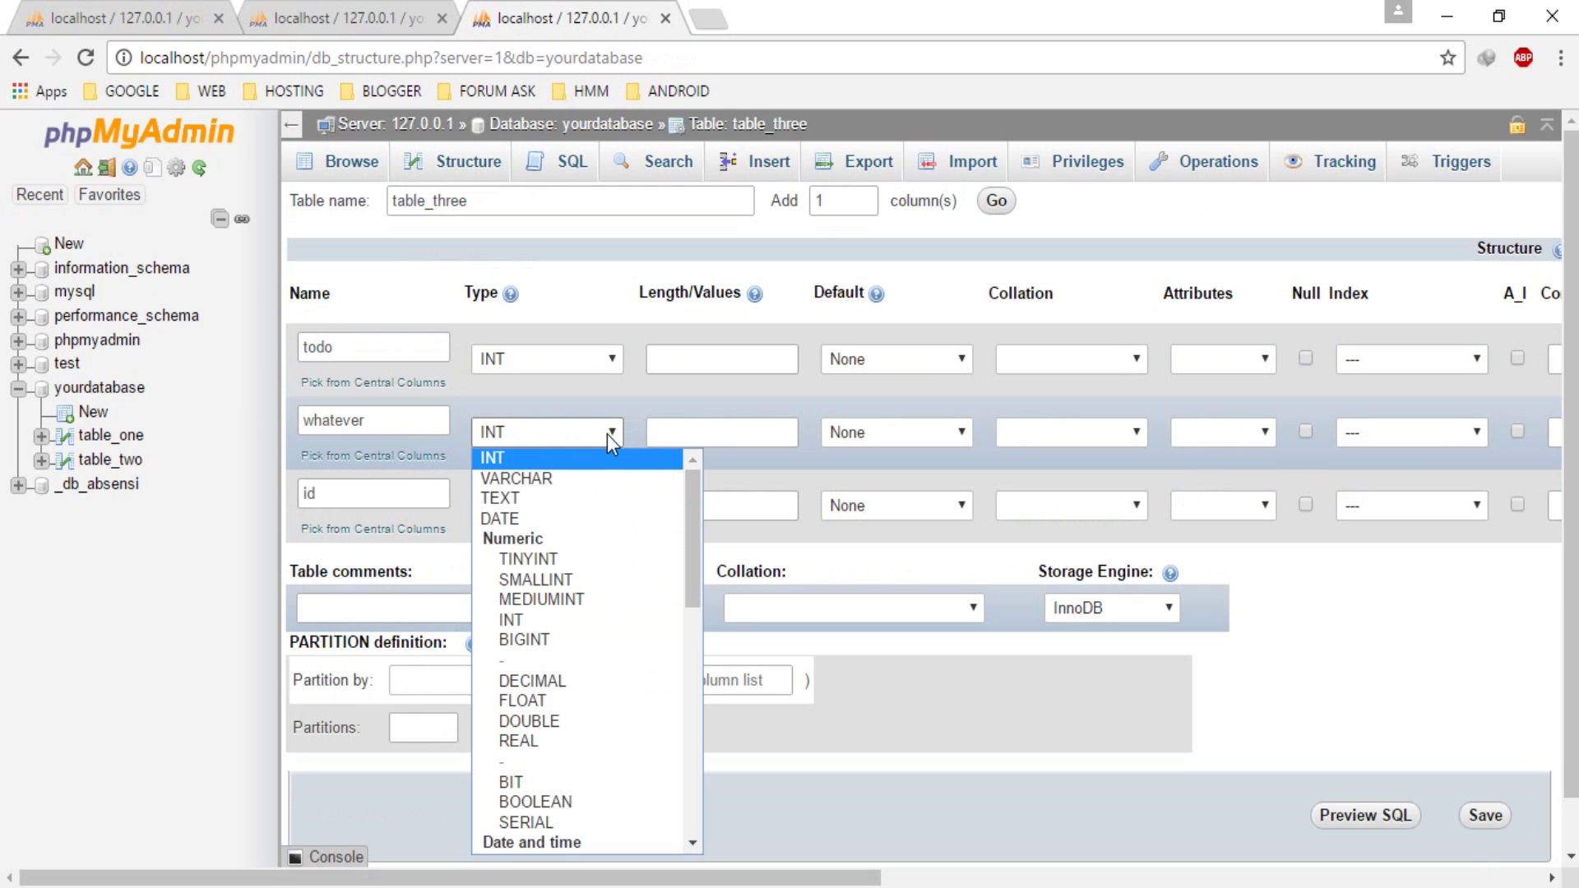
click(599, 480)
click(580, 358)
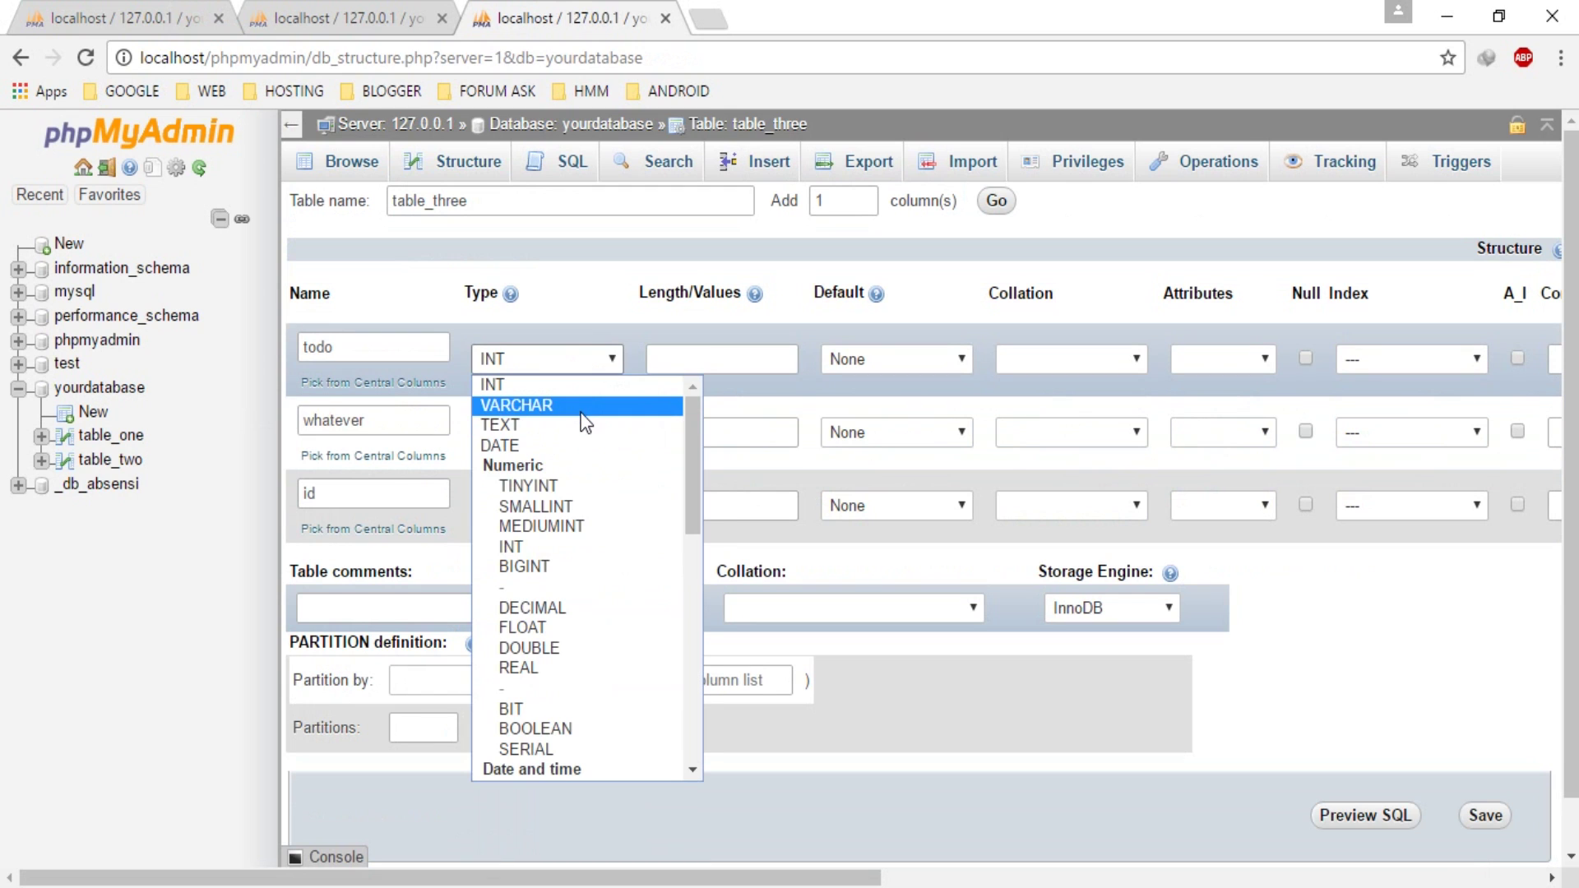
click(581, 411)
click(682, 361)
text(4)
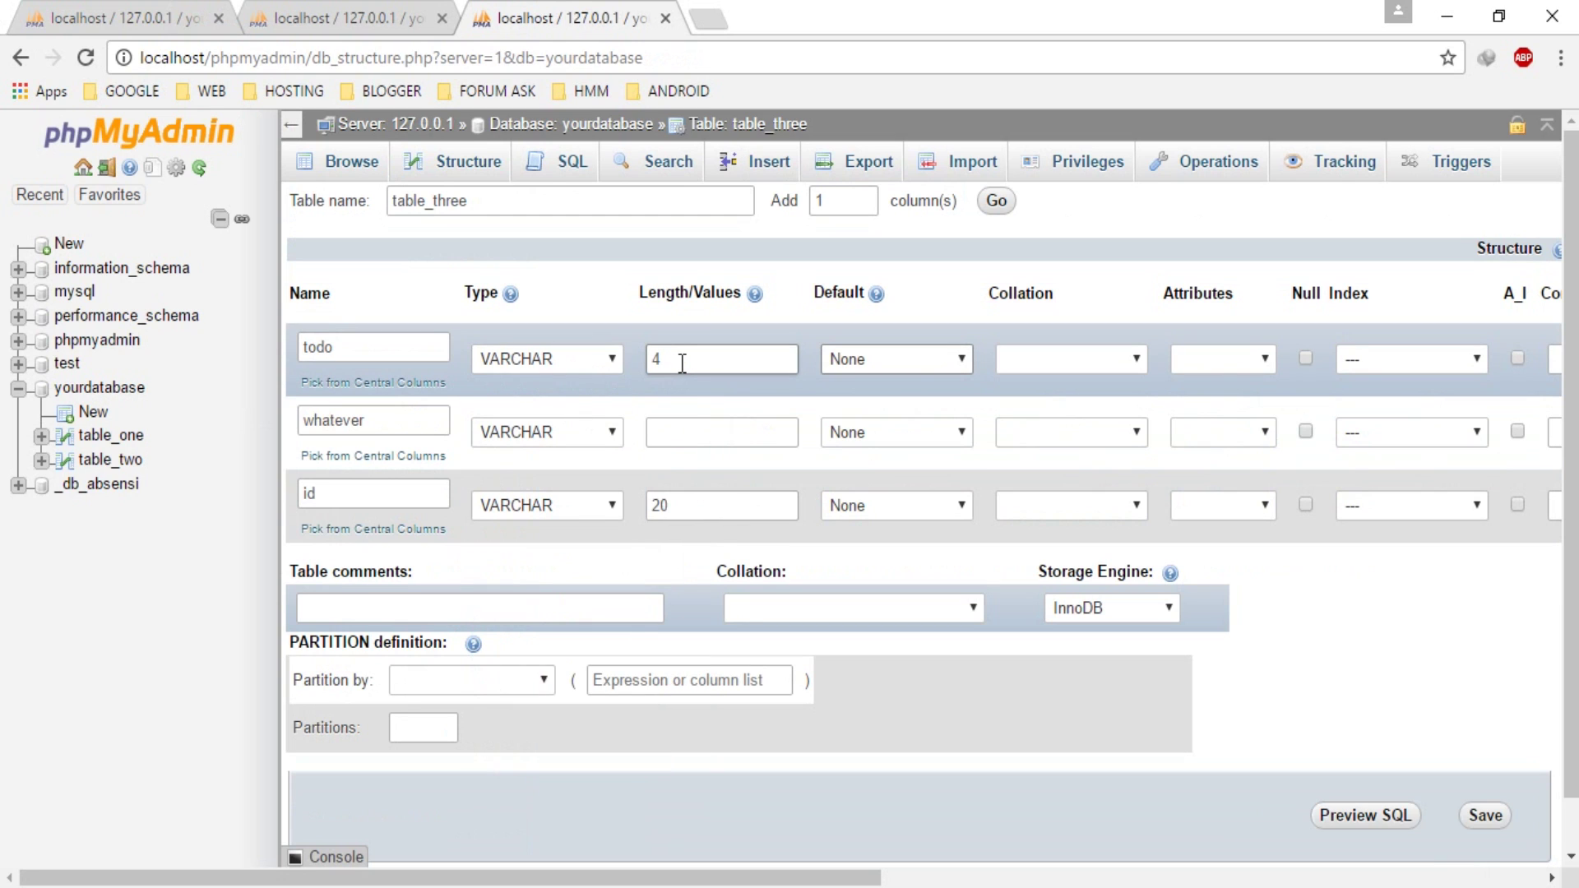
click(695, 428)
text(5)
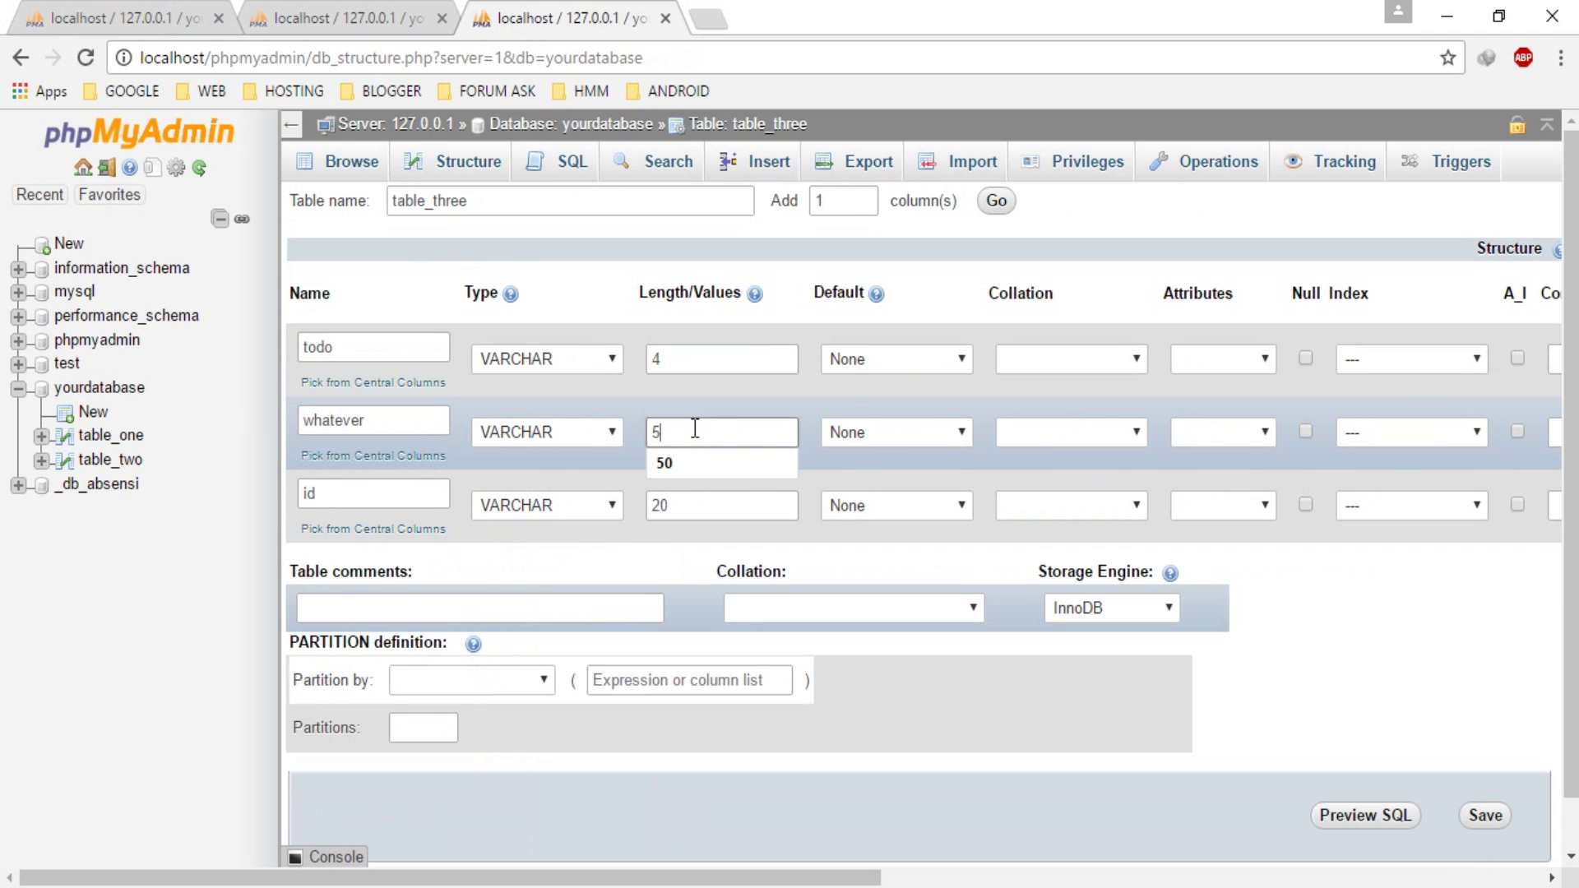
key(Escape)
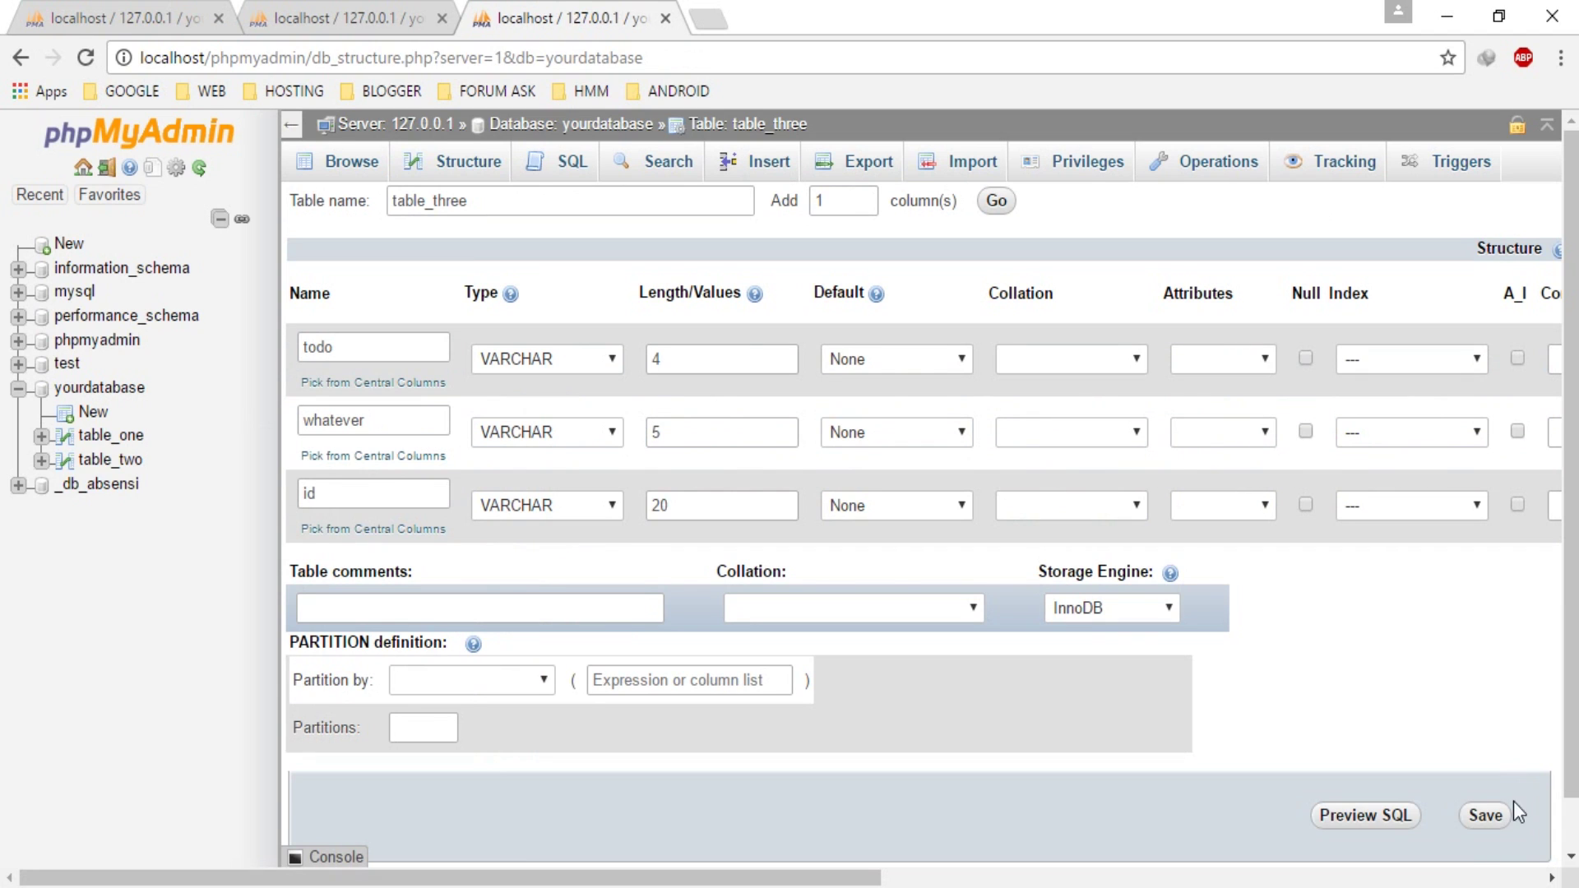
Step: Save table_three and add an index on its id column
click(1485, 816)
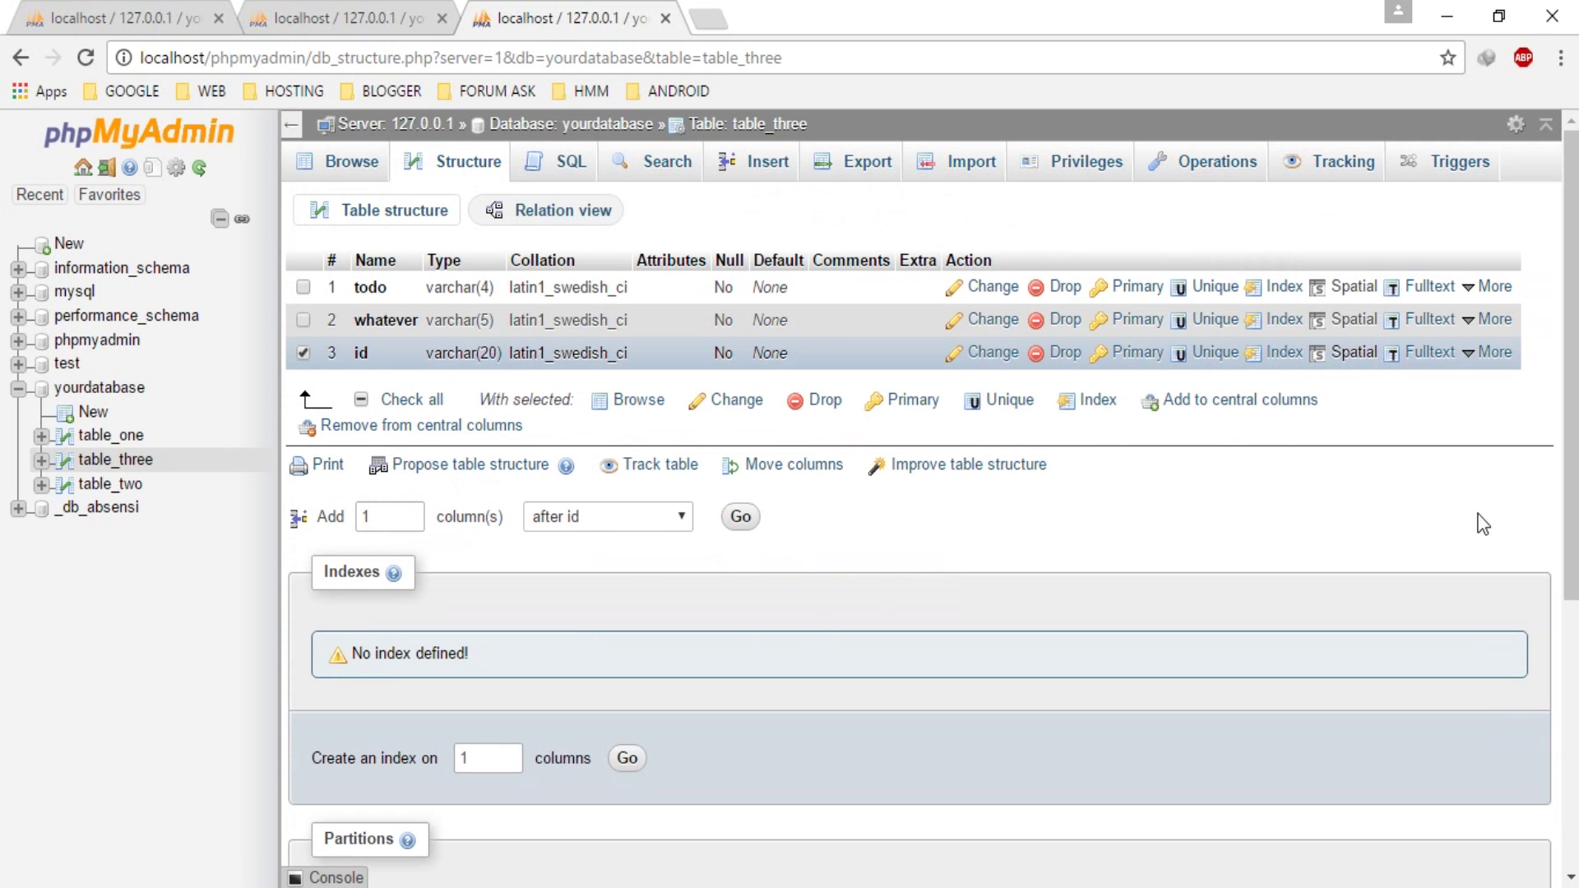
click(1281, 353)
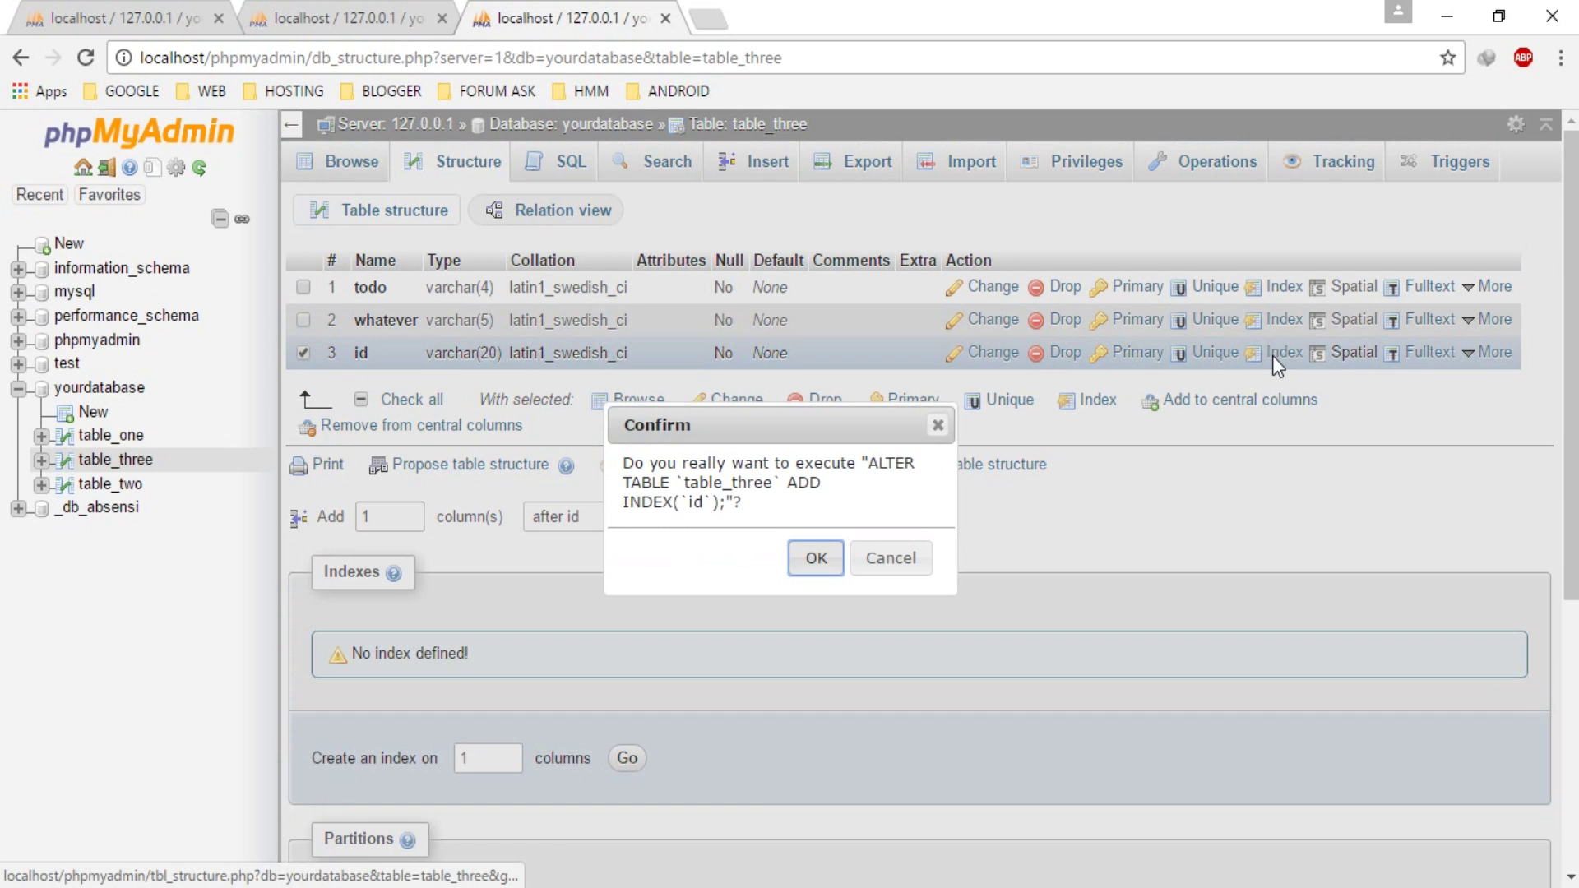
click(832, 559)
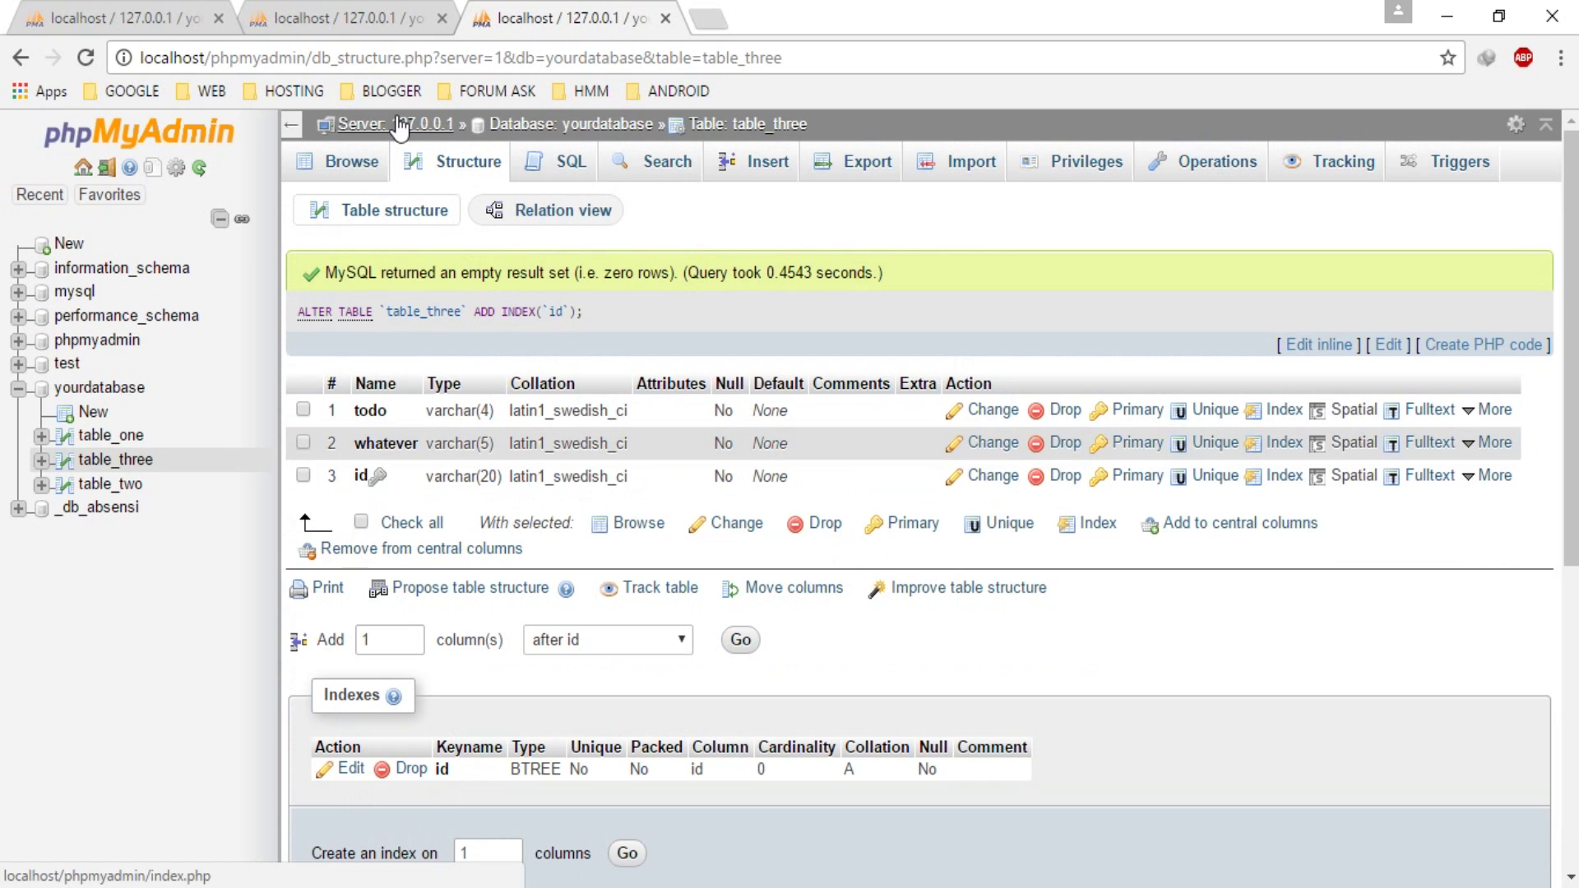
Step: Close the two extra browser tabs, keeping only one, and open the Designer for yourdatabase
click(345, 18)
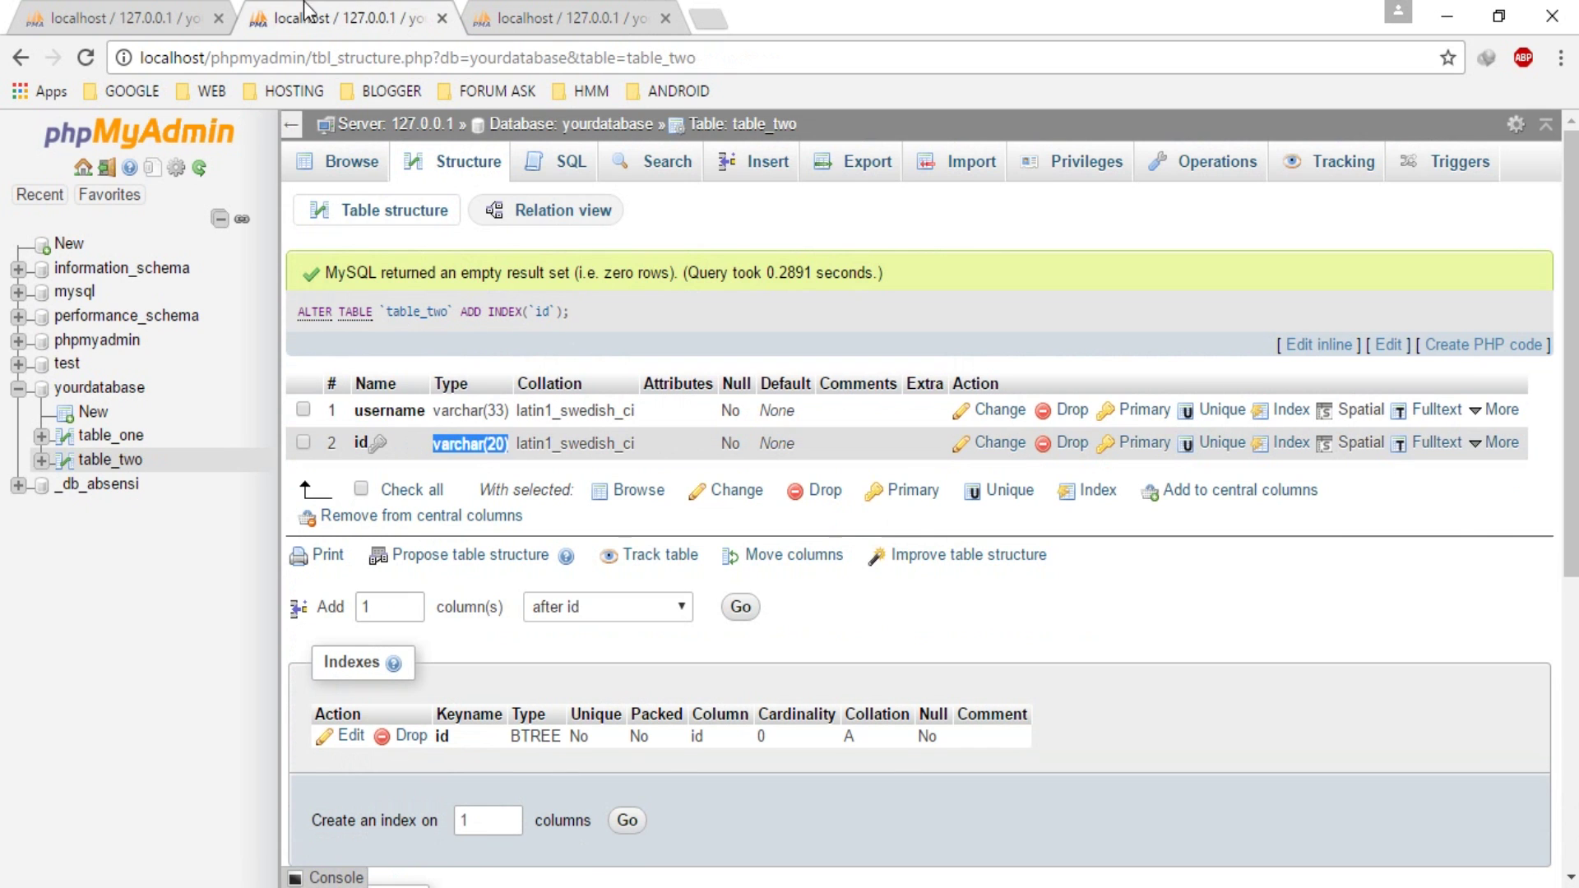
click(181, 18)
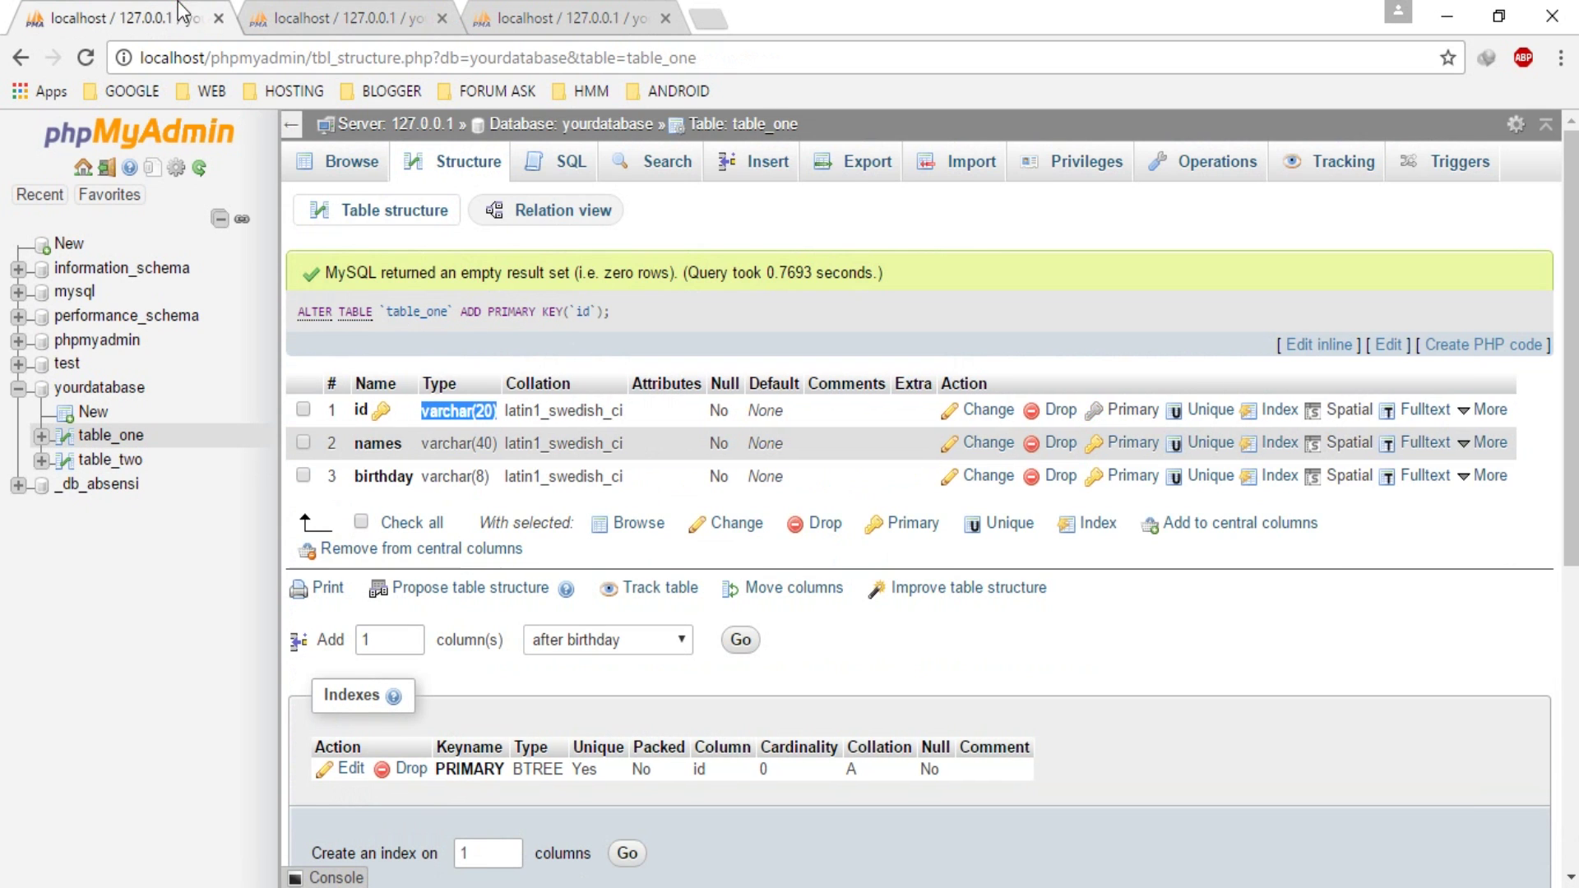
click(107, 388)
click(441, 18)
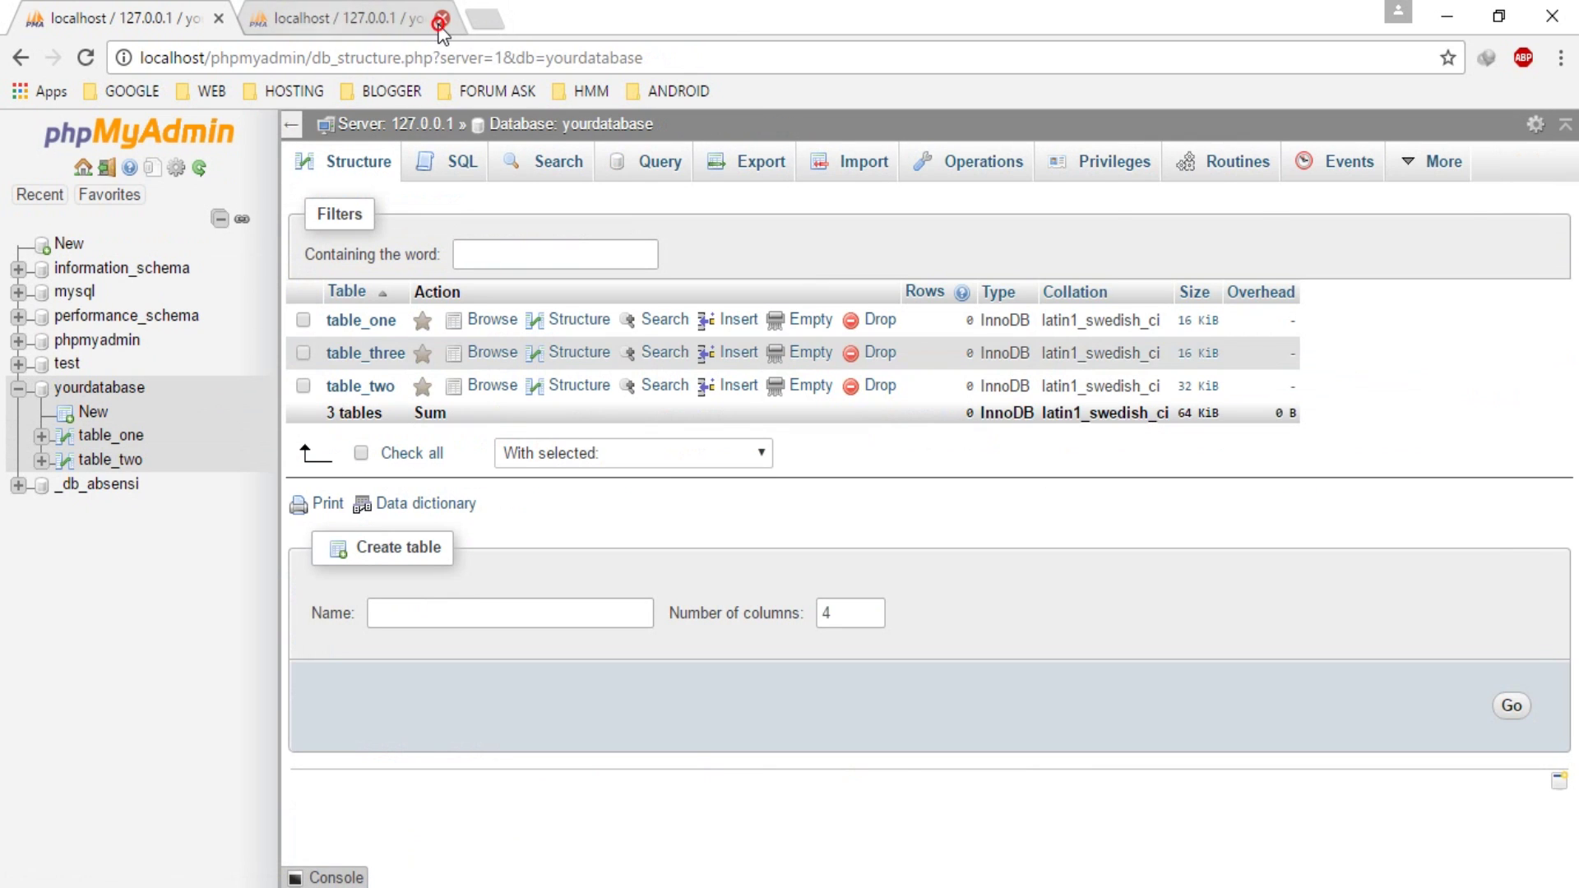
click(442, 18)
mouse_move(1400, 171)
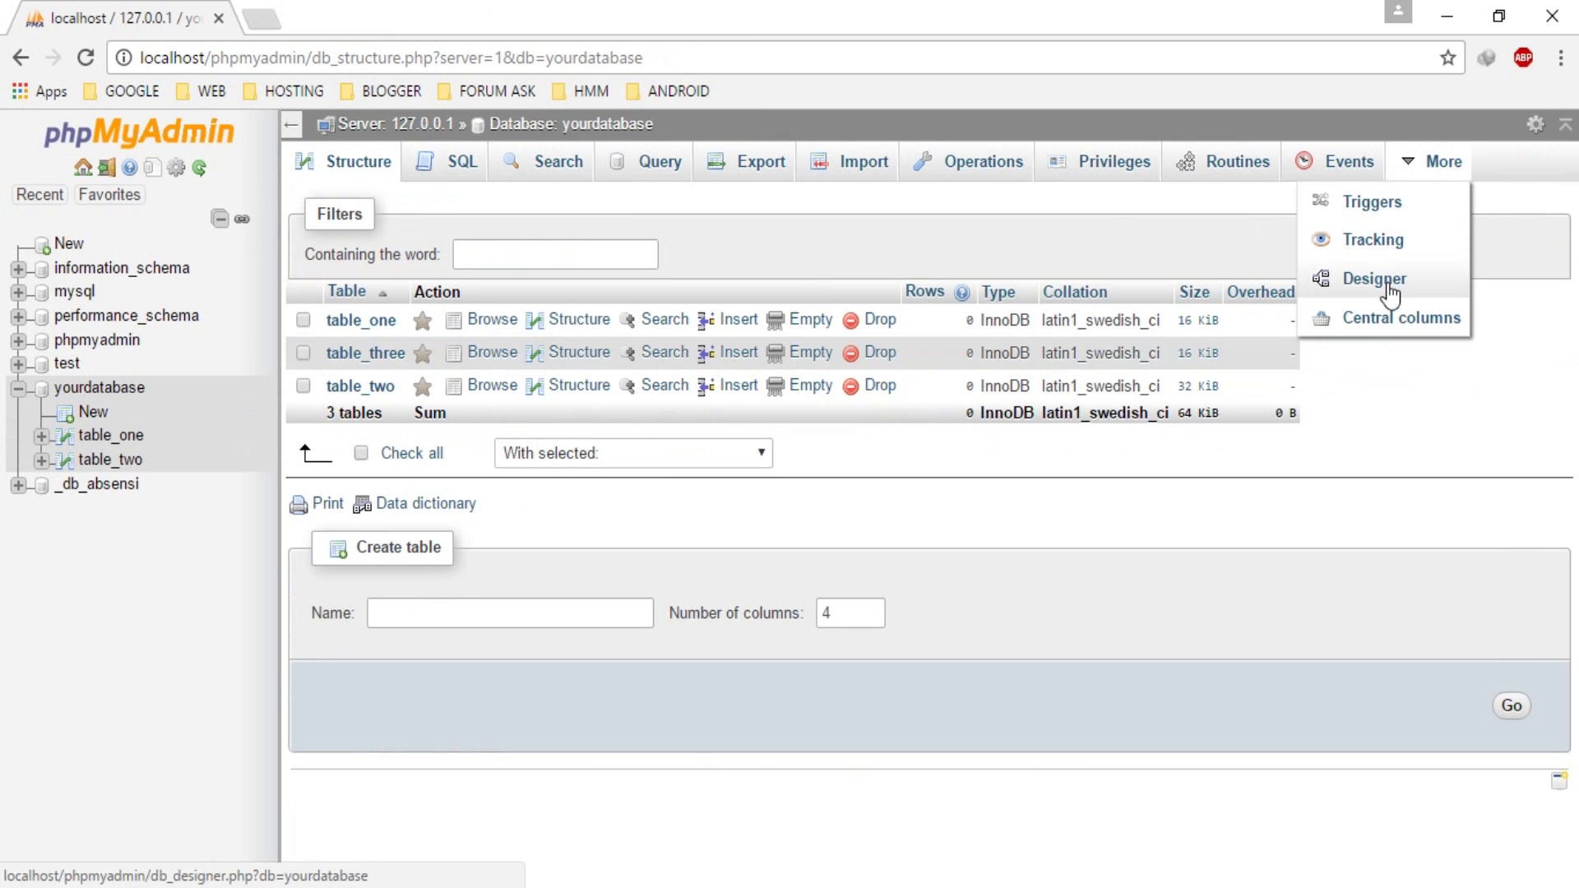
click(1386, 284)
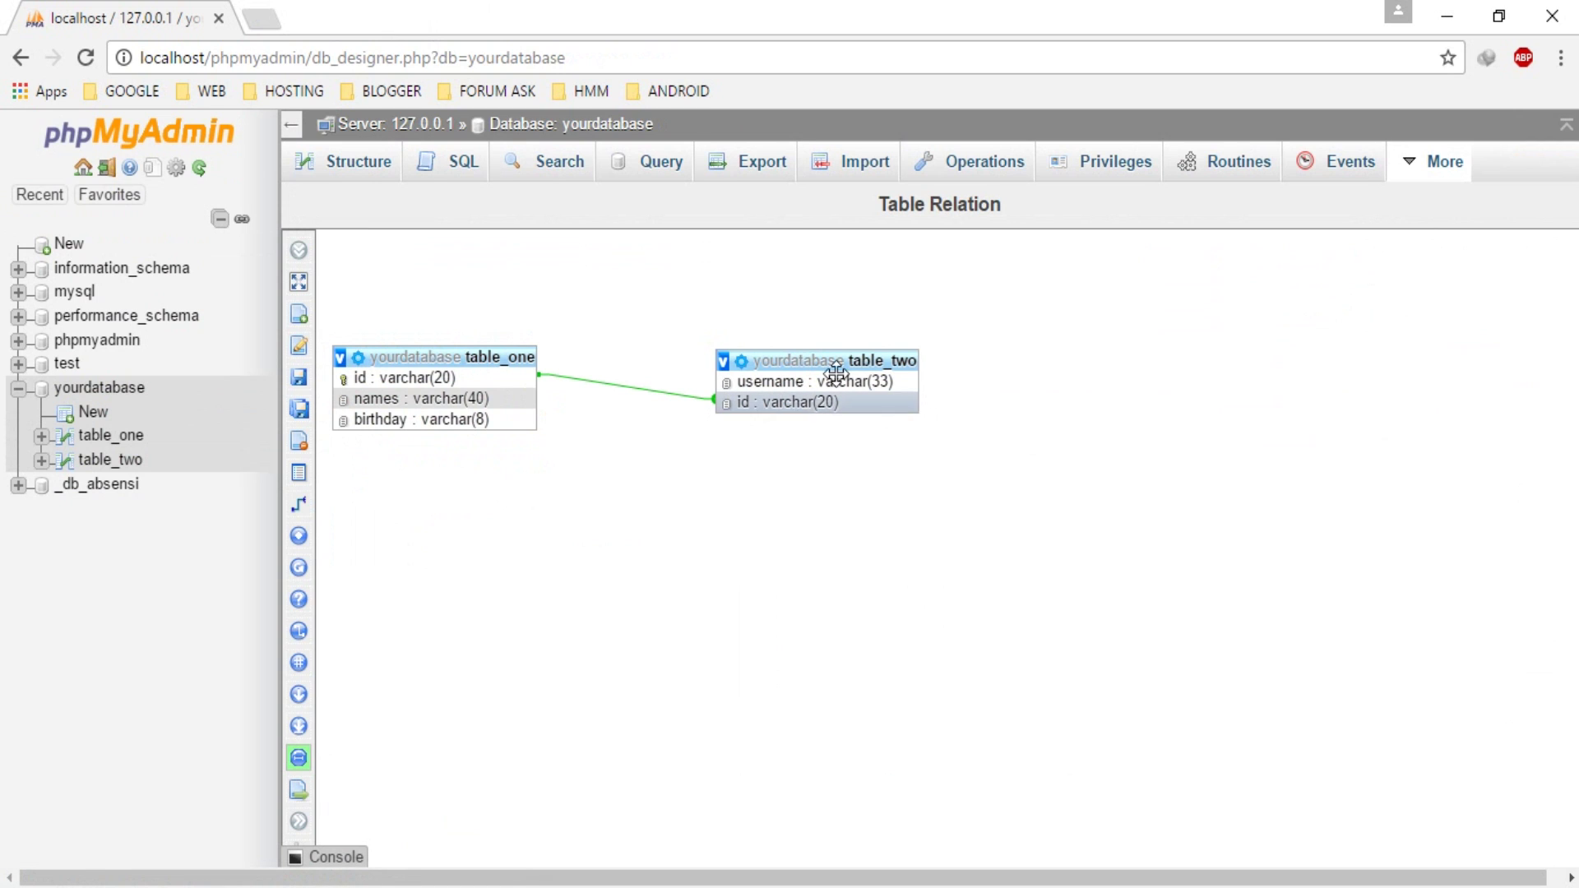
Step: Move table_one and table_two farther apart diagonally on the Designer page
drag(499, 347, 565, 239)
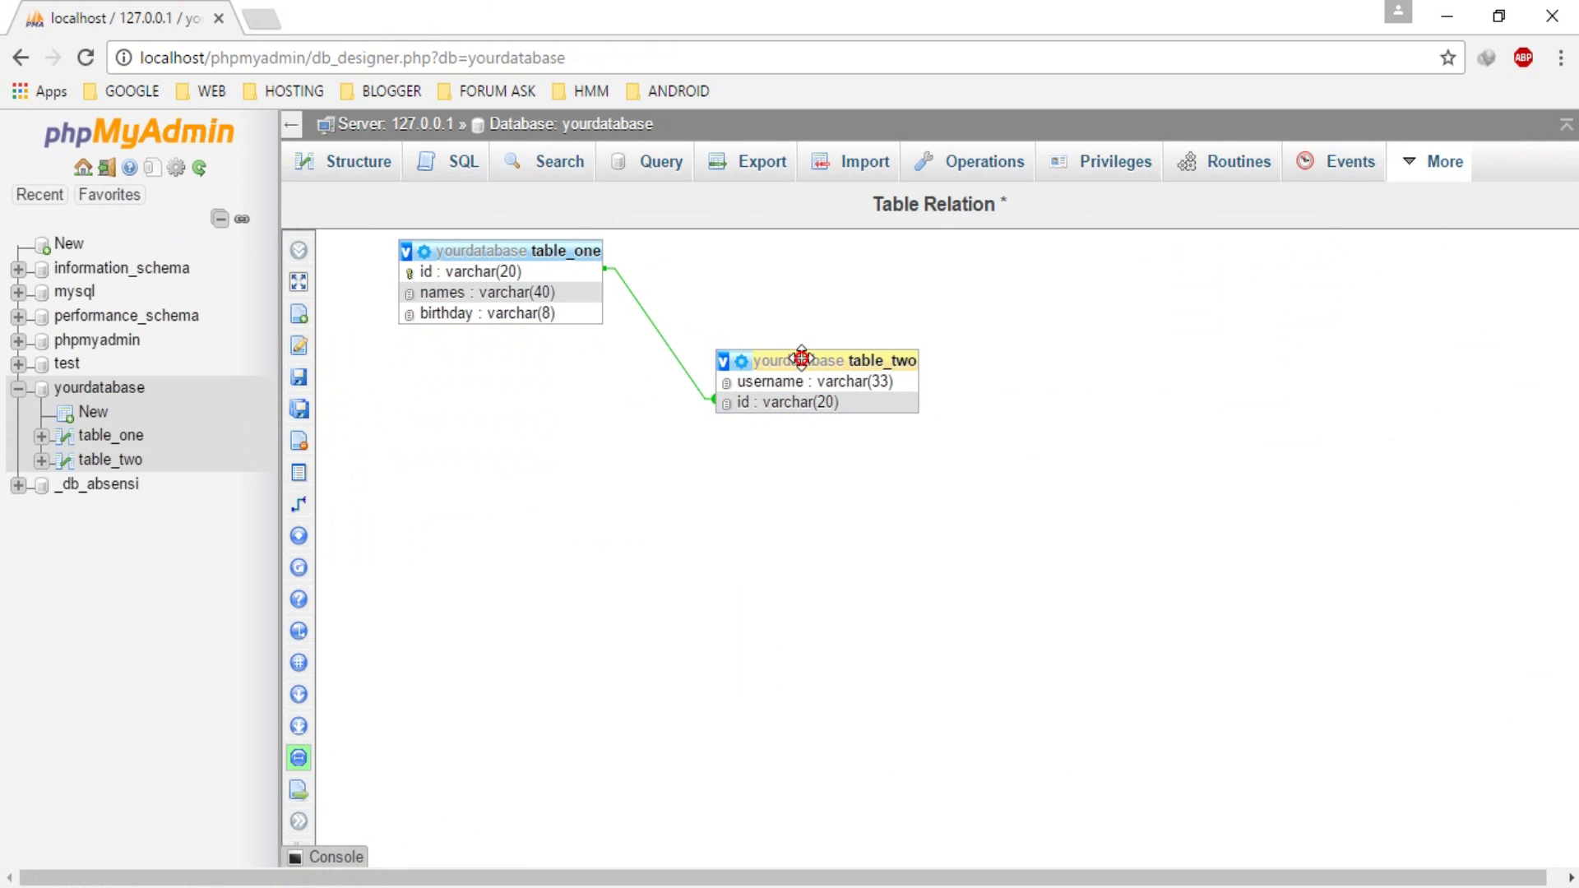
drag(804, 356, 893, 444)
mouse_move(1384, 878)
mouse_down()
mouse_move(1397, 879)
mouse_move(1384, 880)
mouse_up()
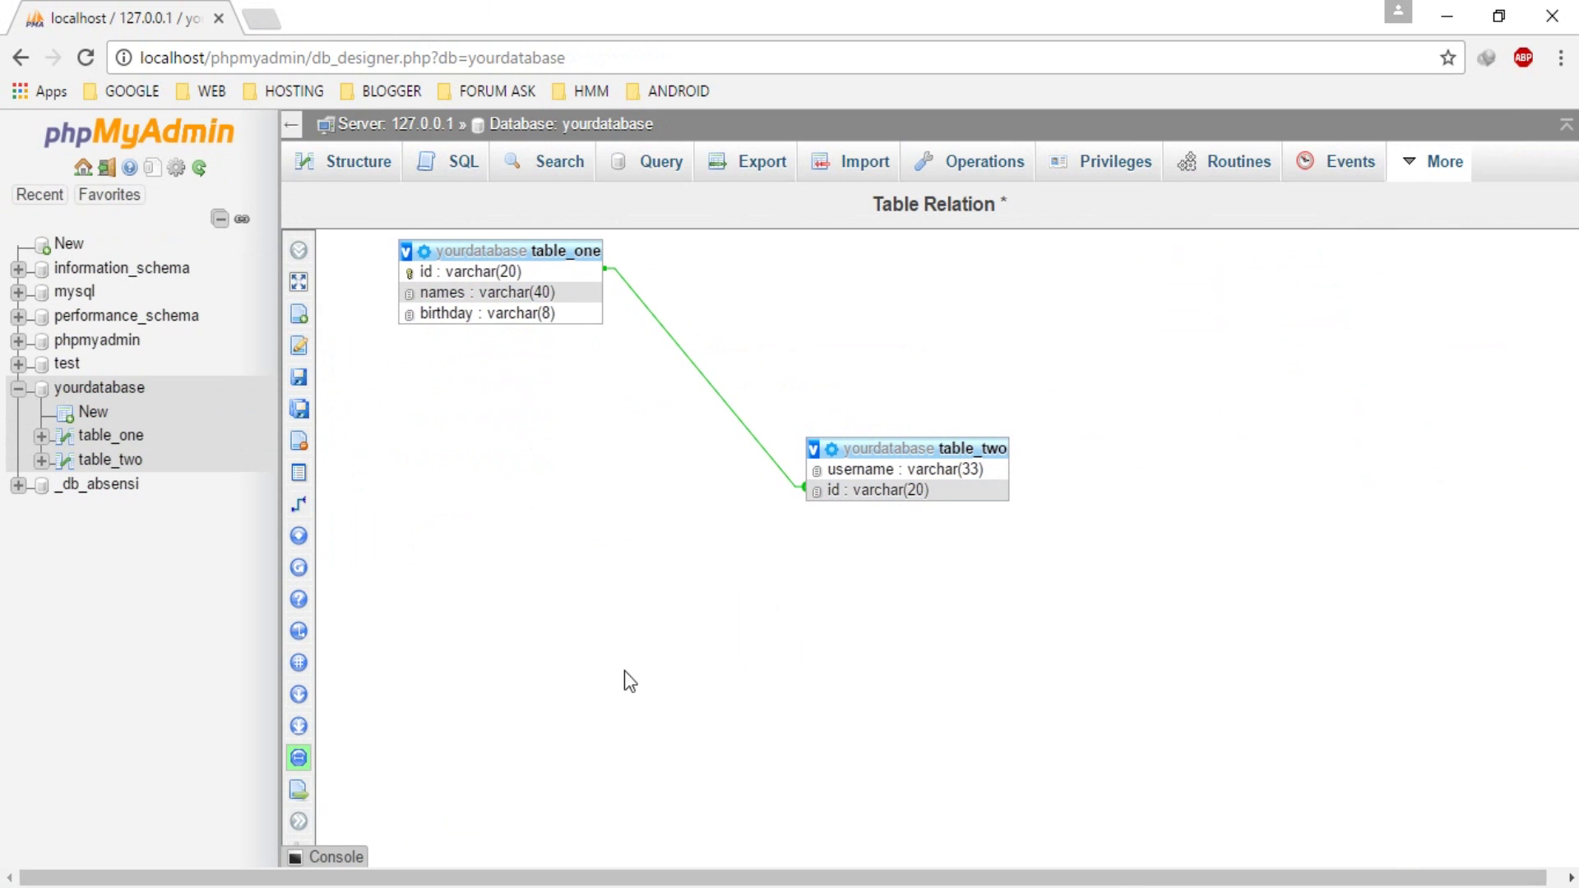
Step: Reopen yourdatabase in a new browser tab, close the old one and open the Designer again
click(74, 402)
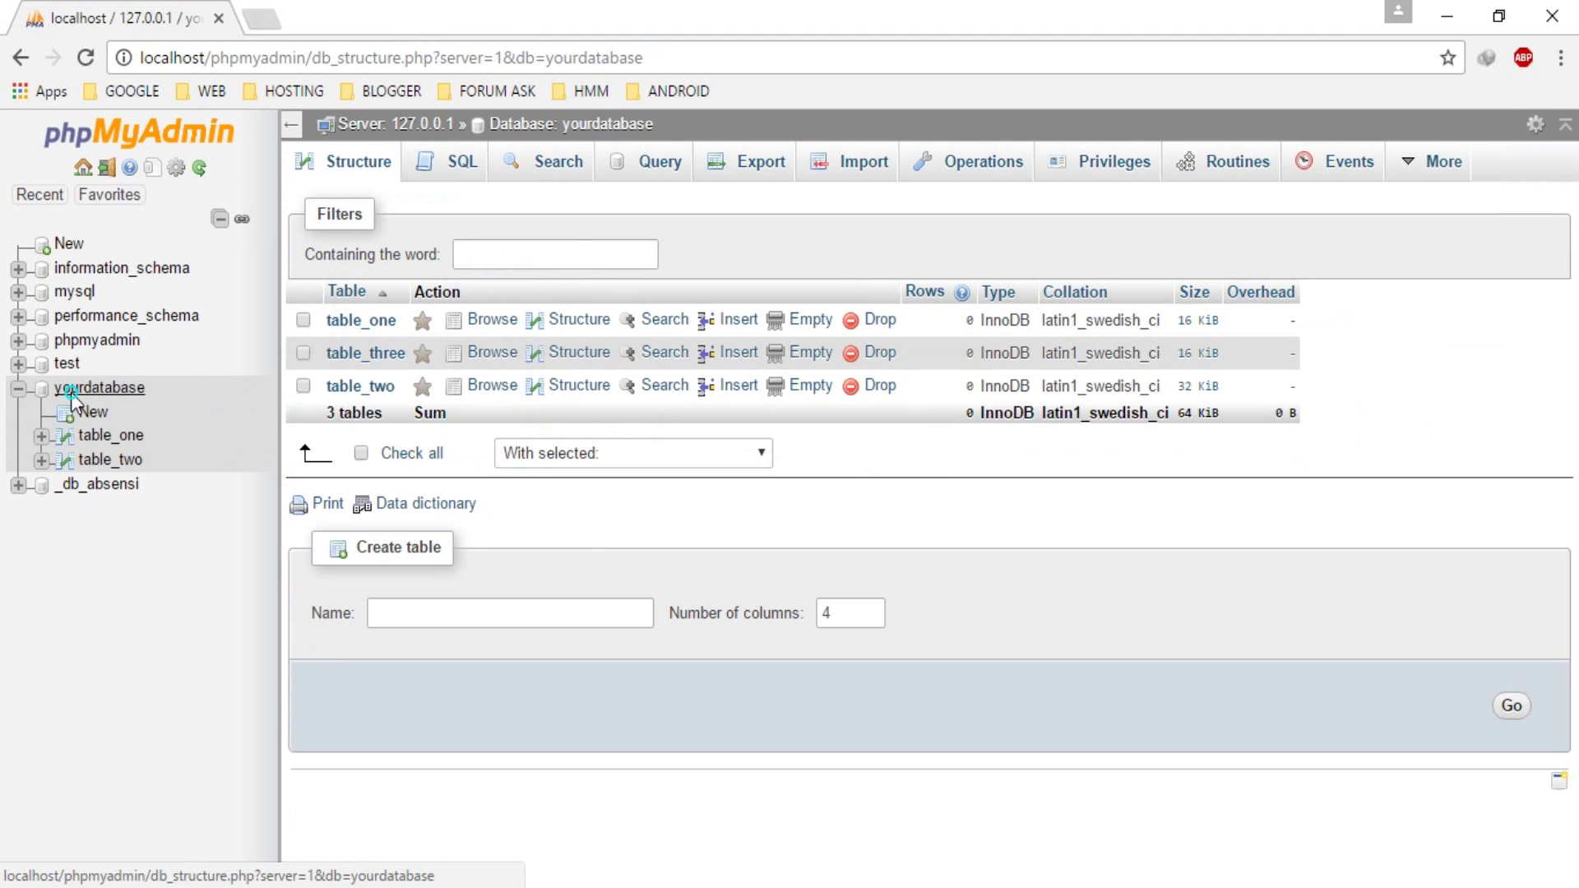
right_click(72, 397)
click(131, 408)
click(218, 18)
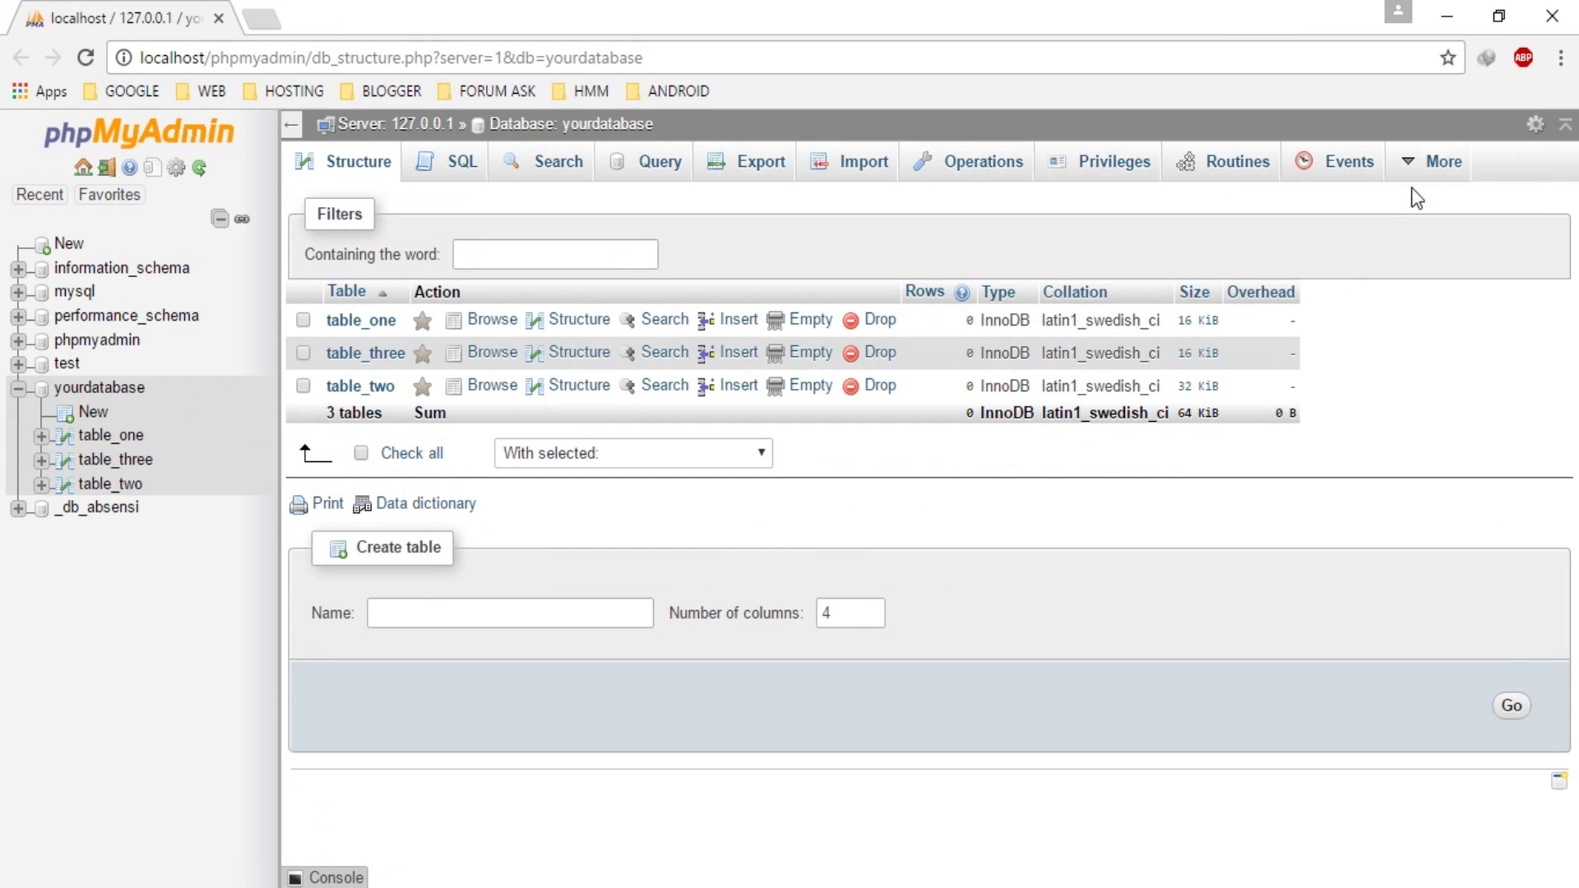
mouse_move(1426, 165)
click(1395, 282)
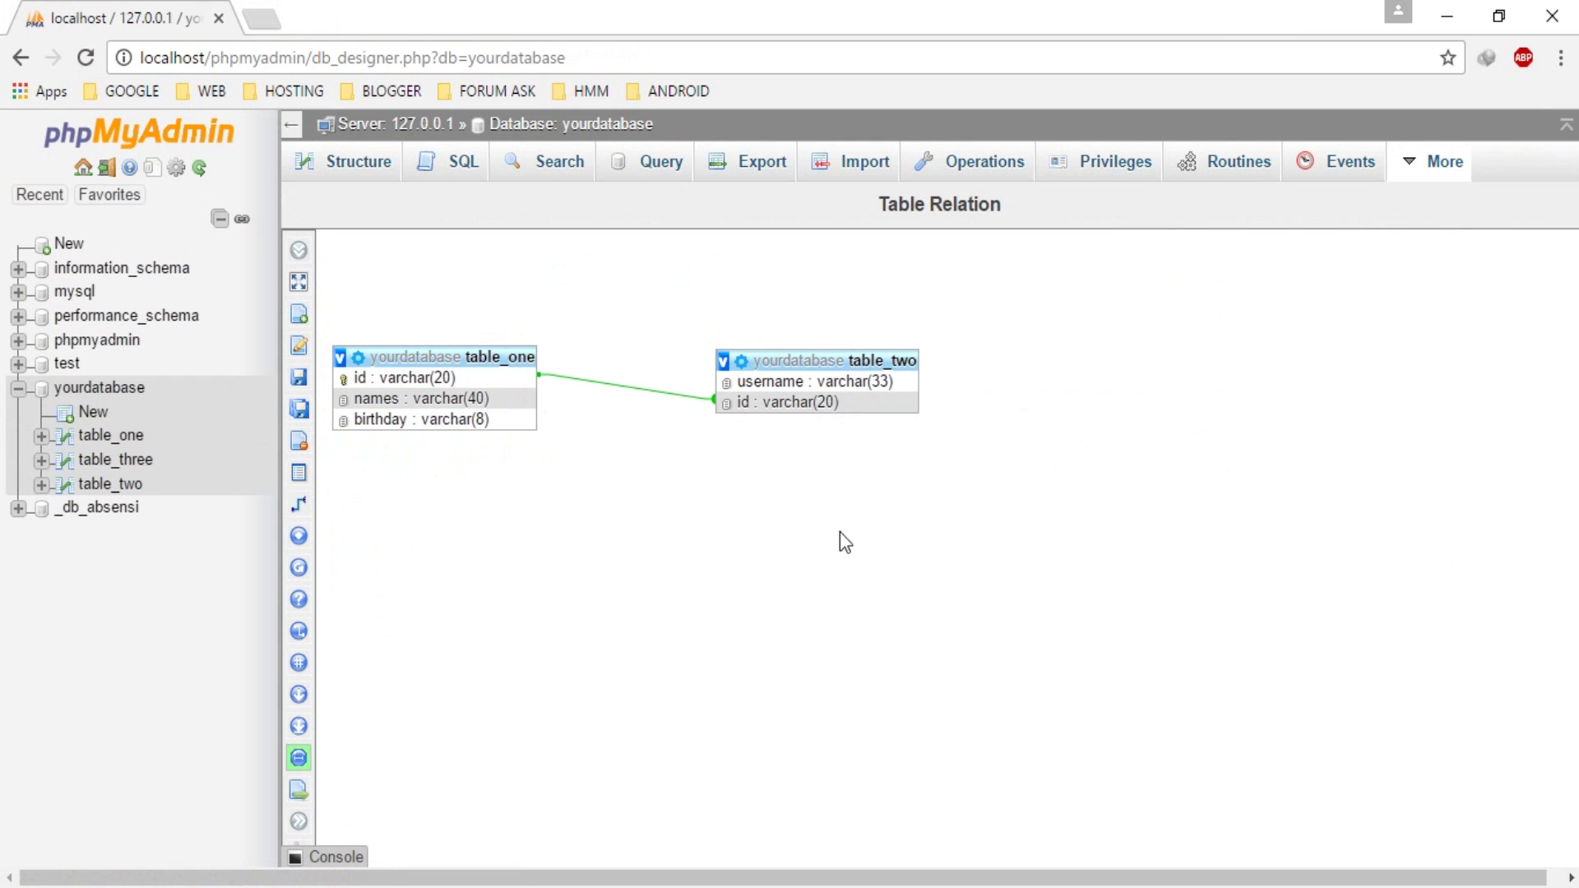
Step: Arrange table_two below table_one, save the Table Relation page and reload the Designer
drag(847, 362, 600, 576)
mouse_move(528, 355)
mouse_down()
mouse_move(801, 344)
mouse_move(1035, 421)
mouse_move(767, 339)
mouse_up()
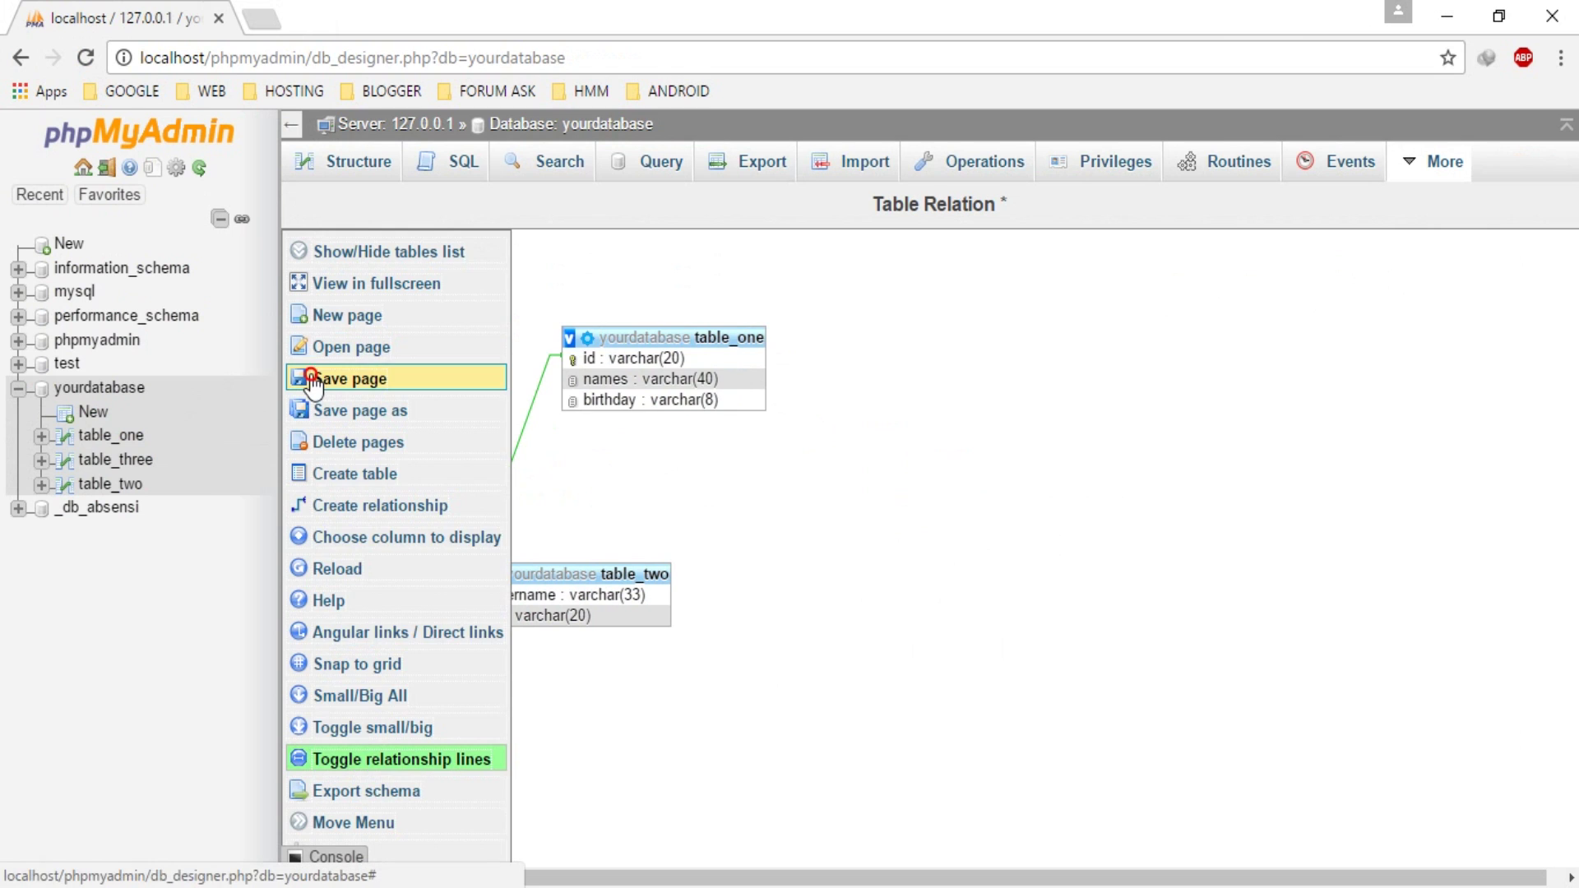
click(315, 381)
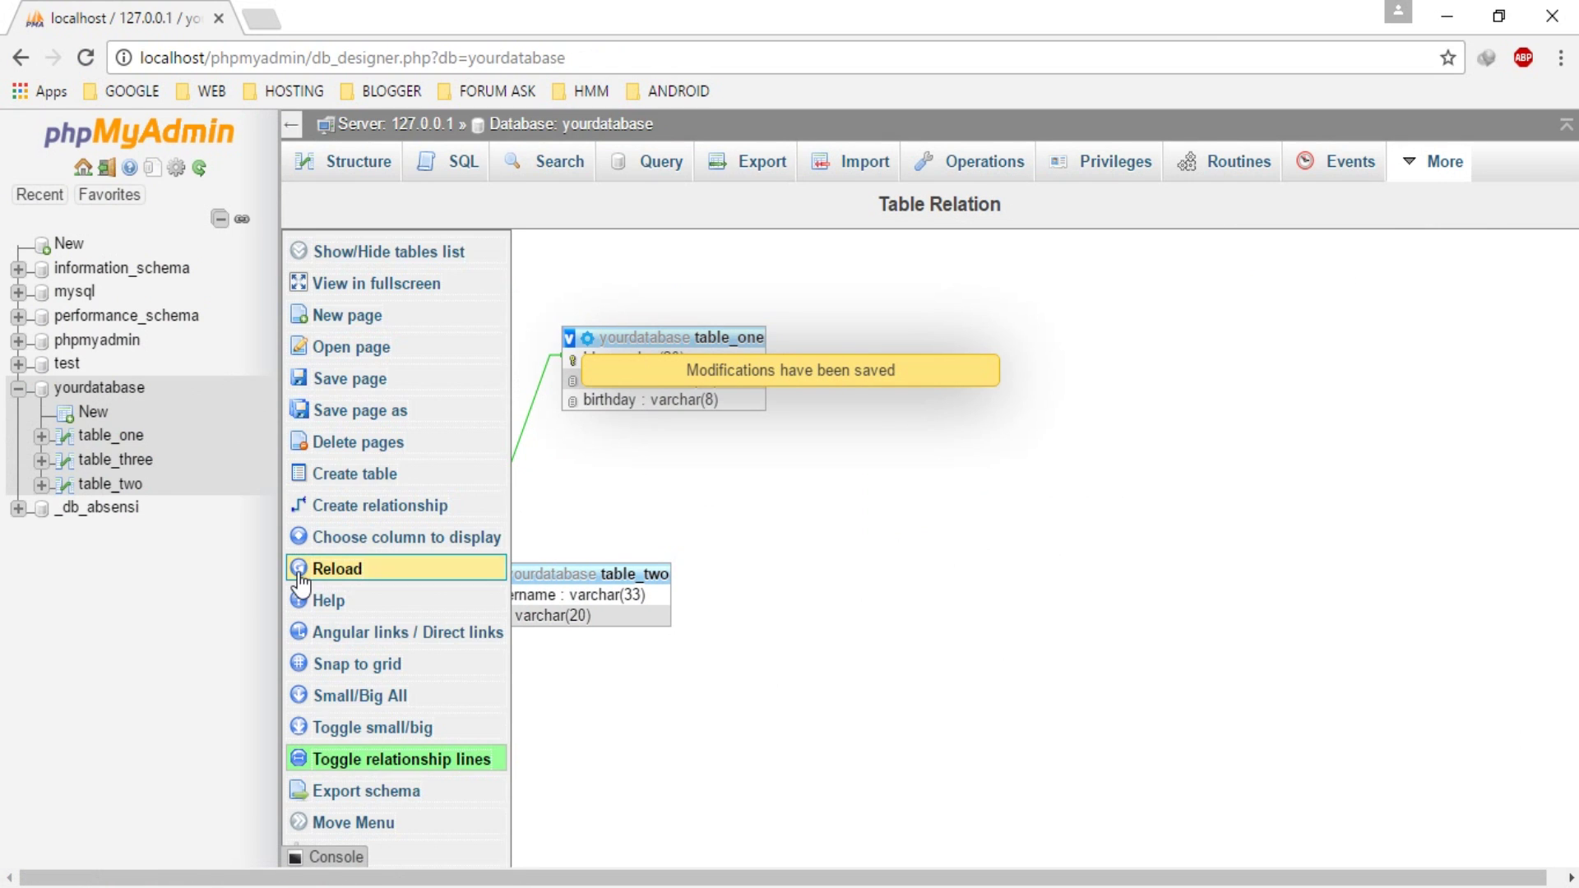
click(299, 576)
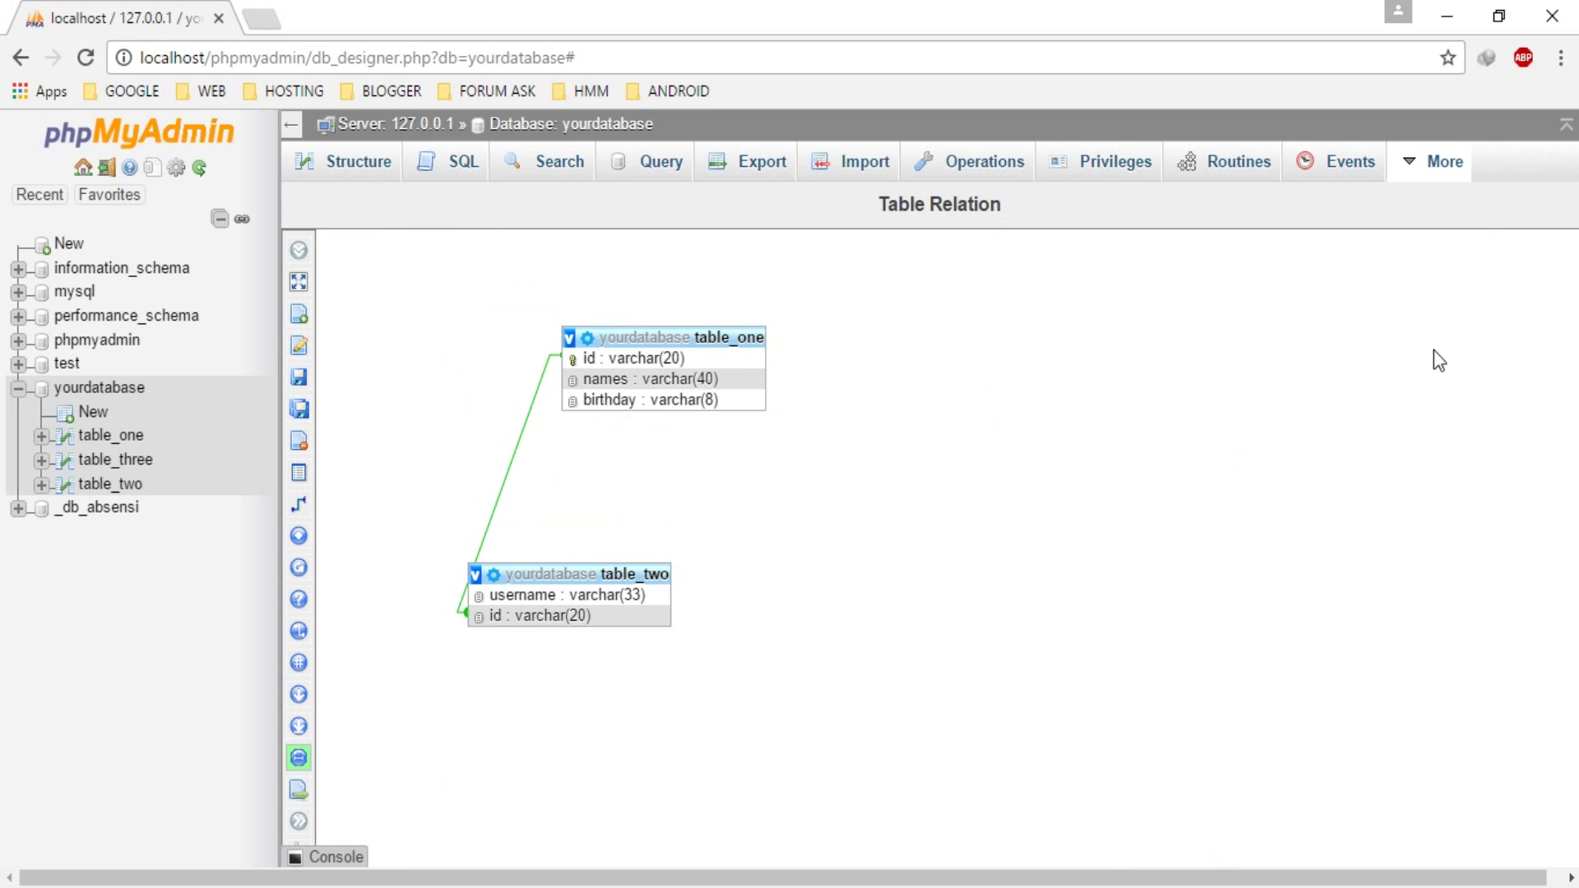
Step: Open table_three and check its column structure and its index on id
drag(617, 573, 1067, 330)
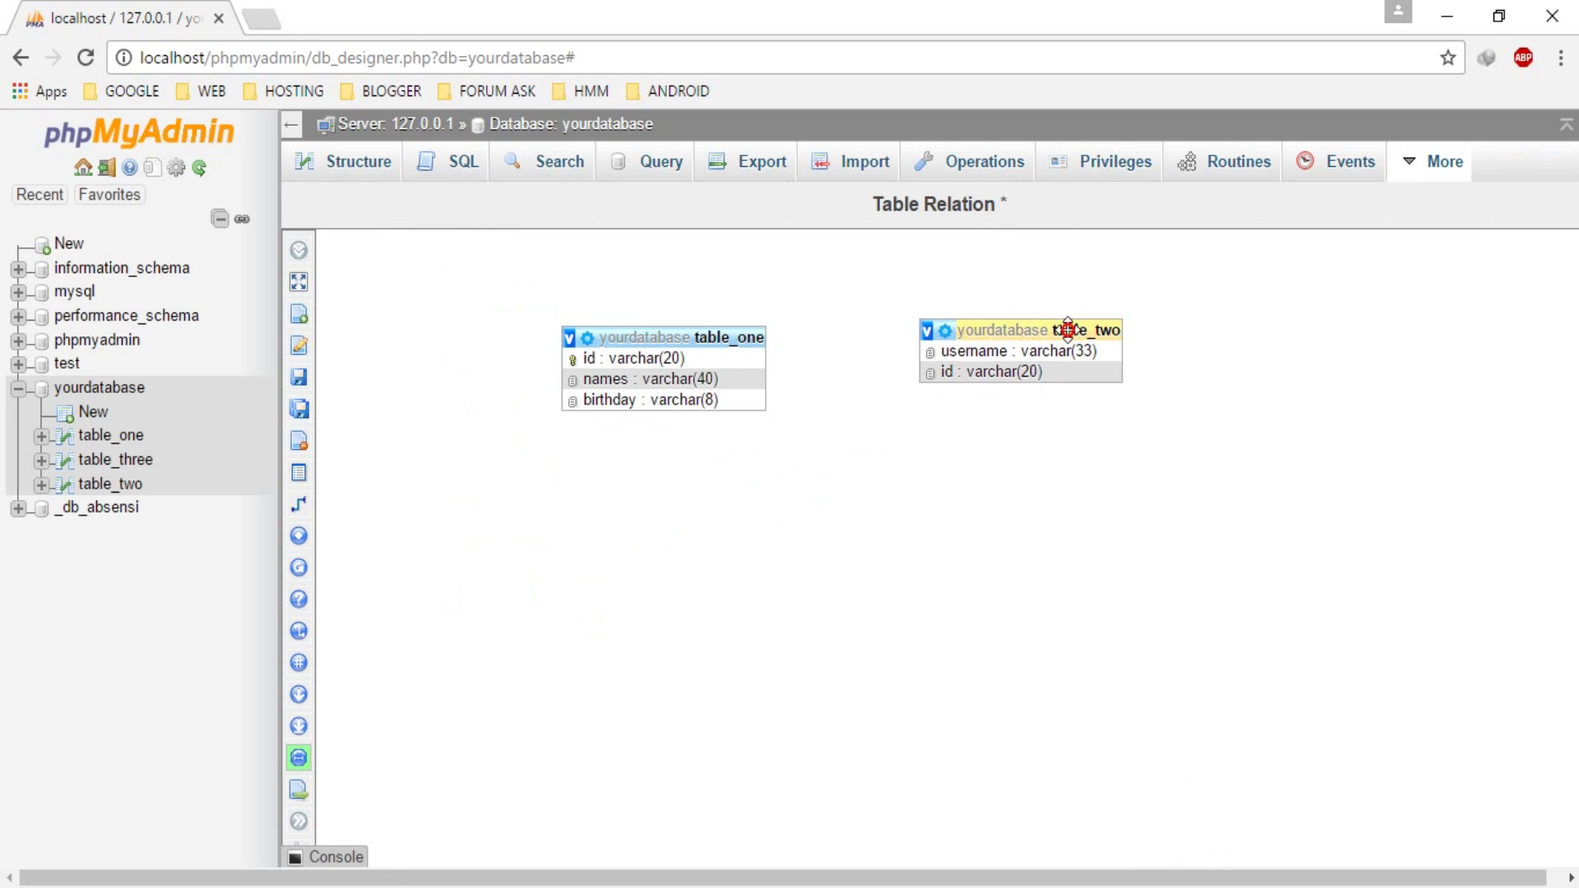
click(148, 463)
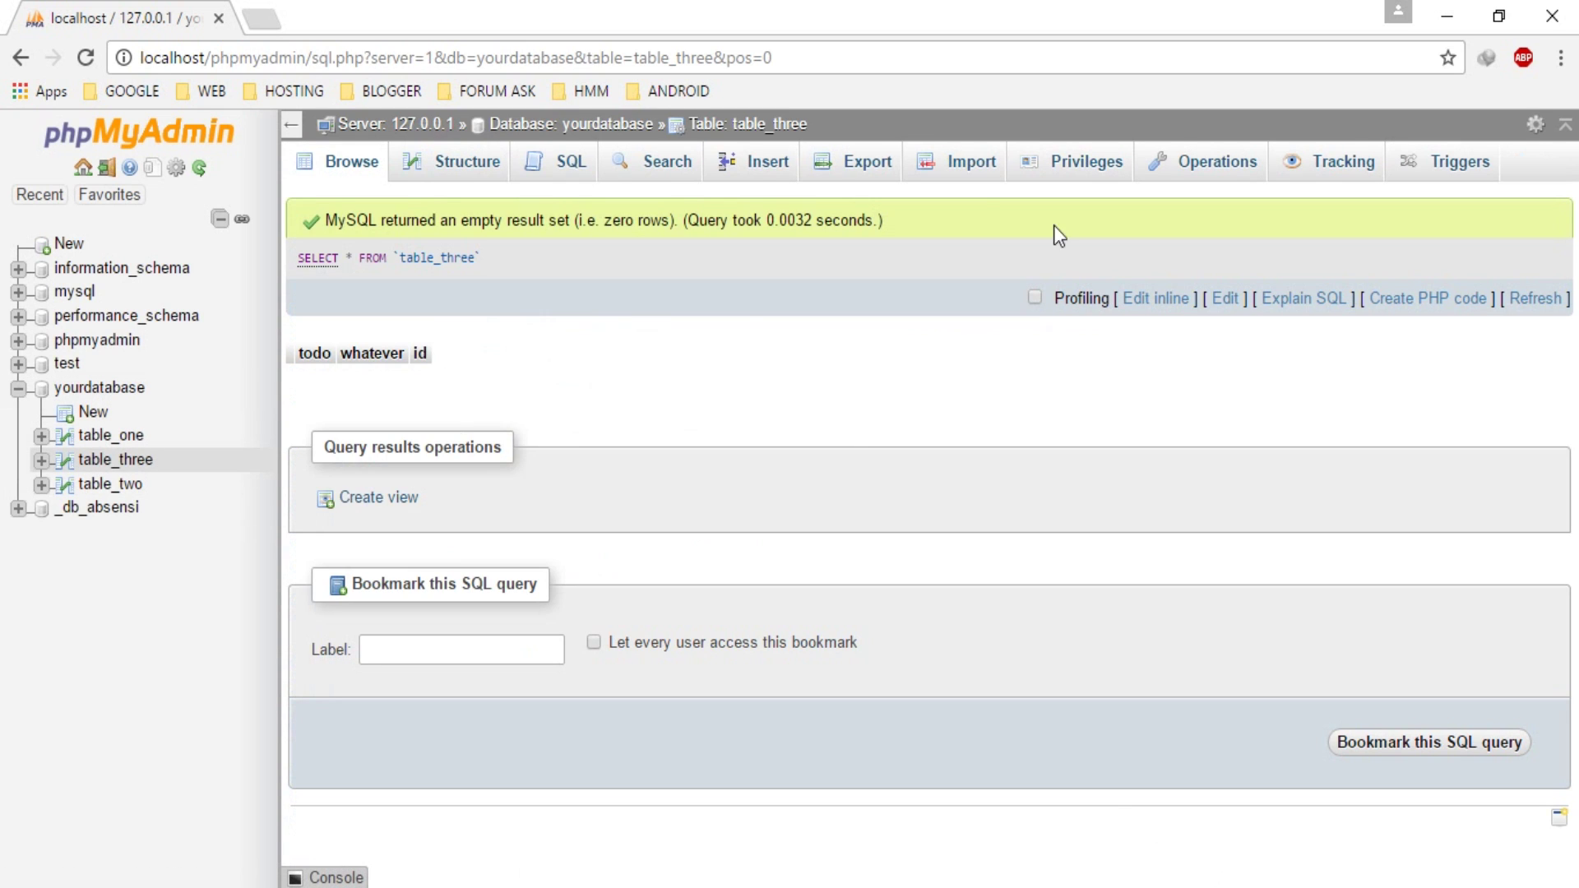
click(458, 173)
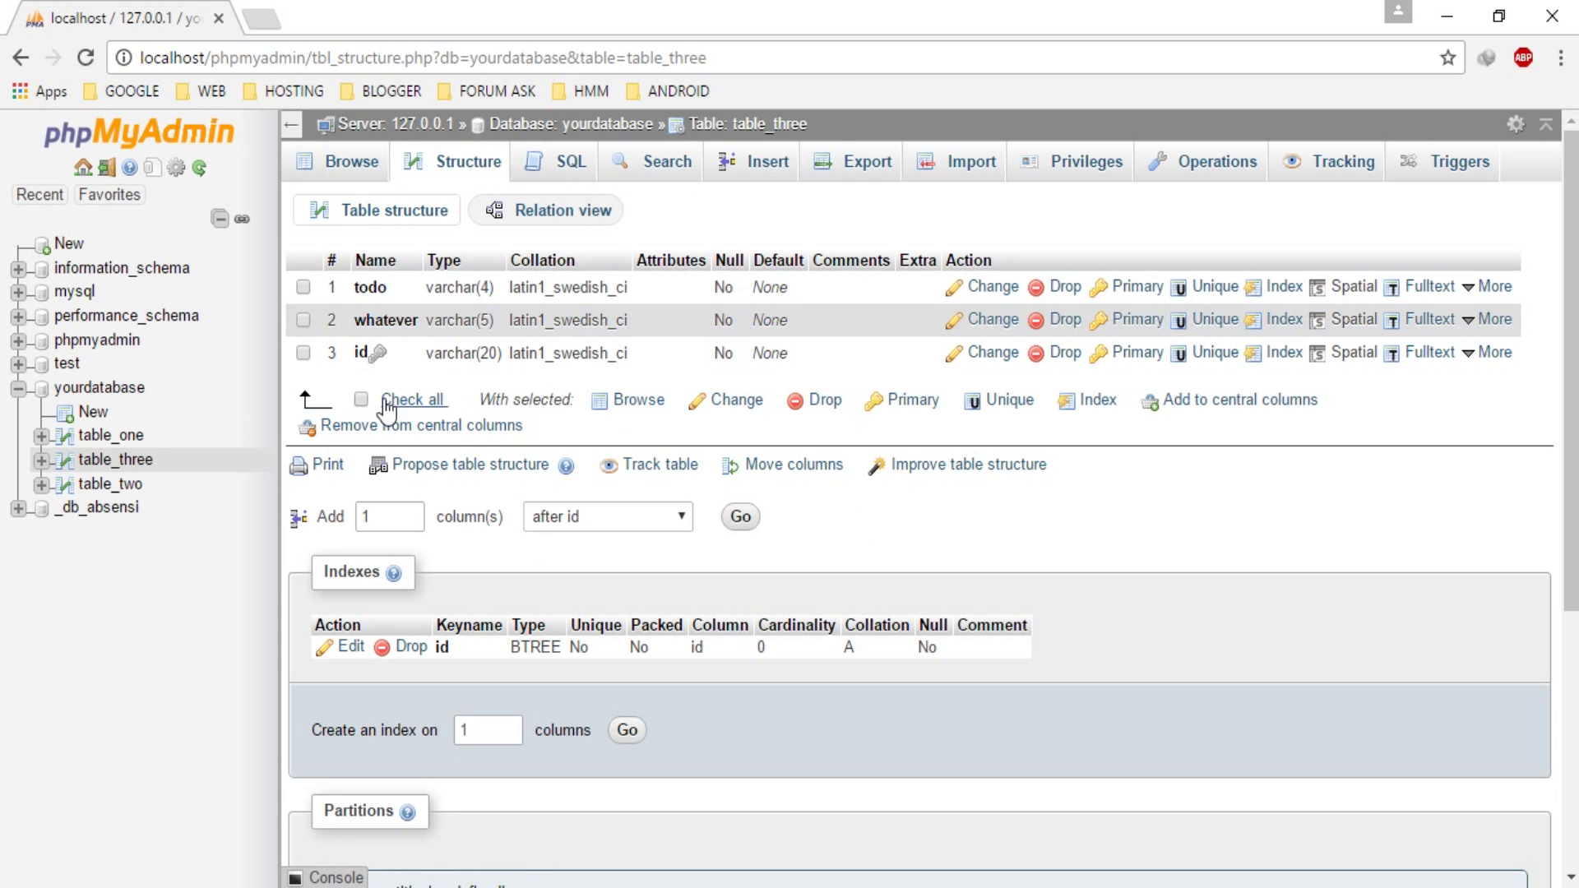
Step: Return to the Designer for yourdatabase and view it in fullscreen
click(129, 394)
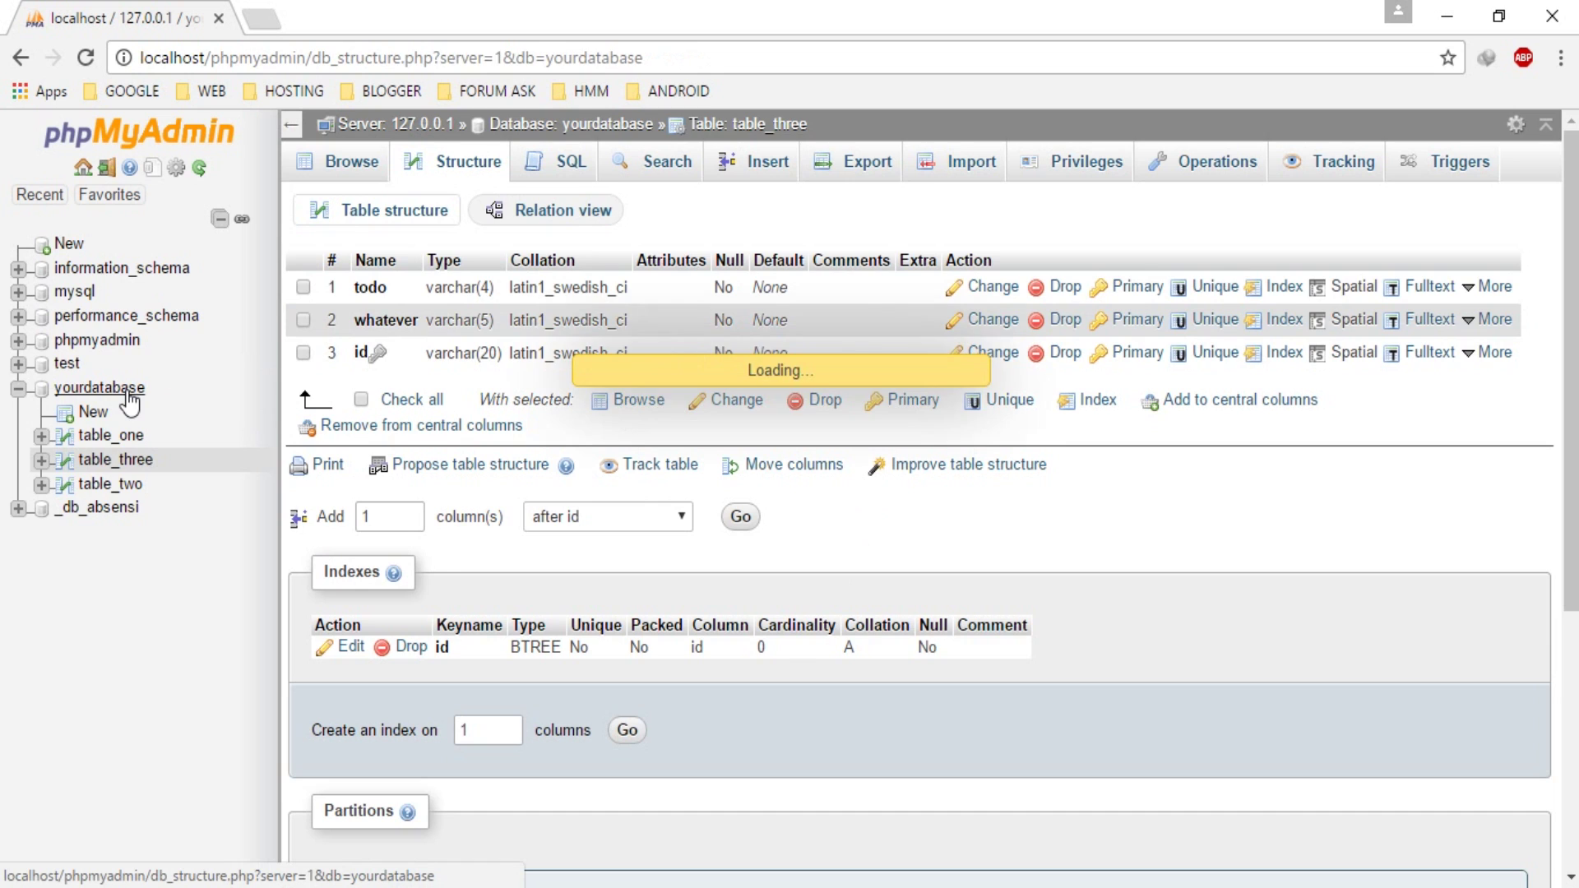
mouse_move(1432, 168)
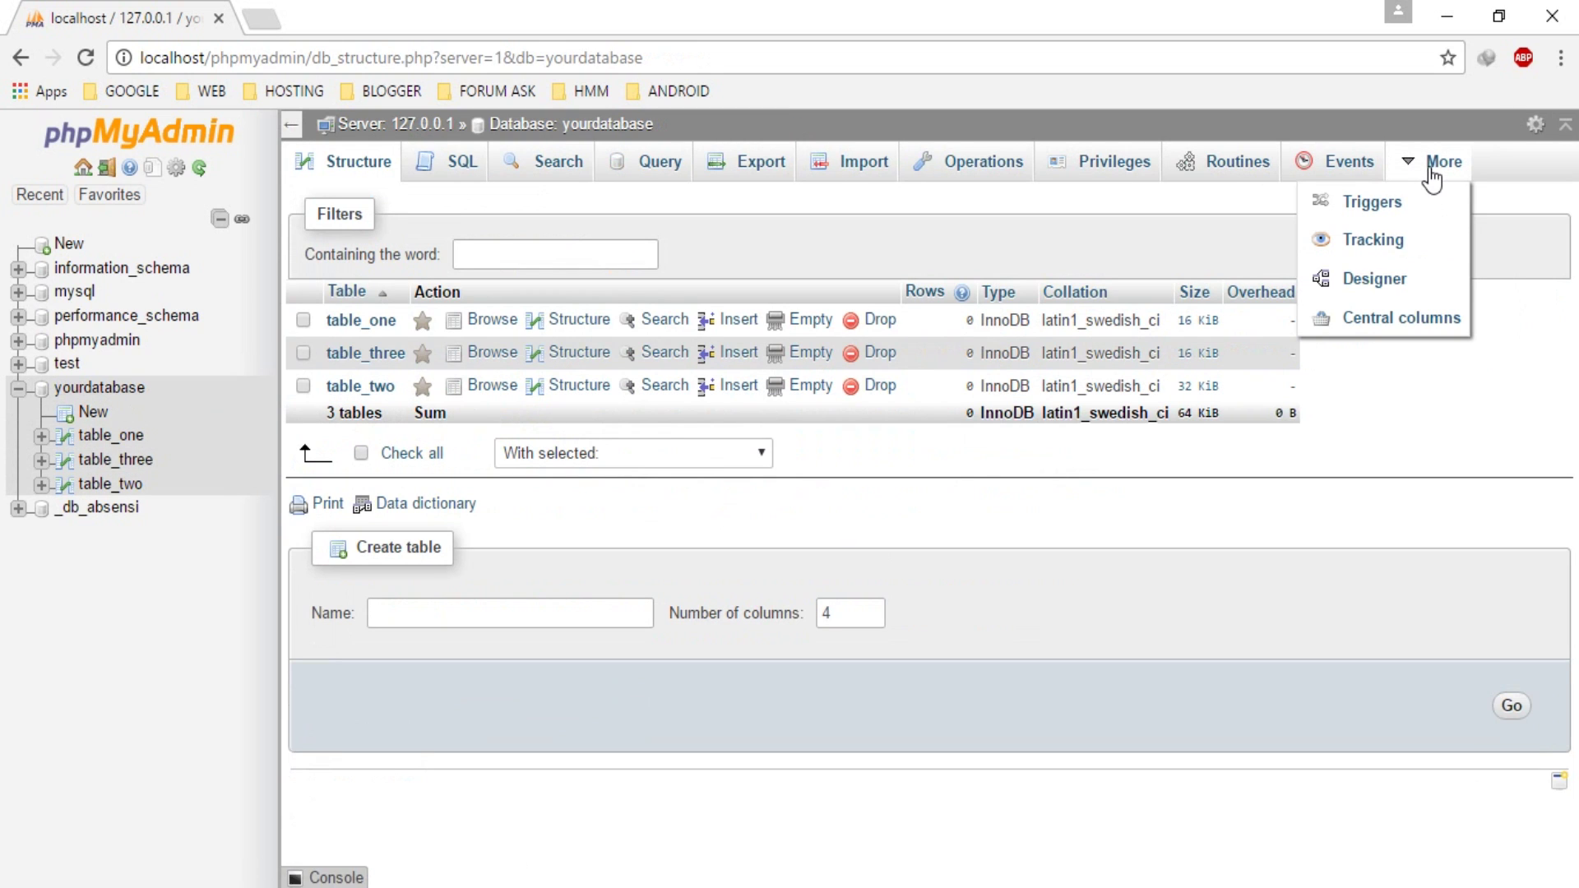
click(1401, 280)
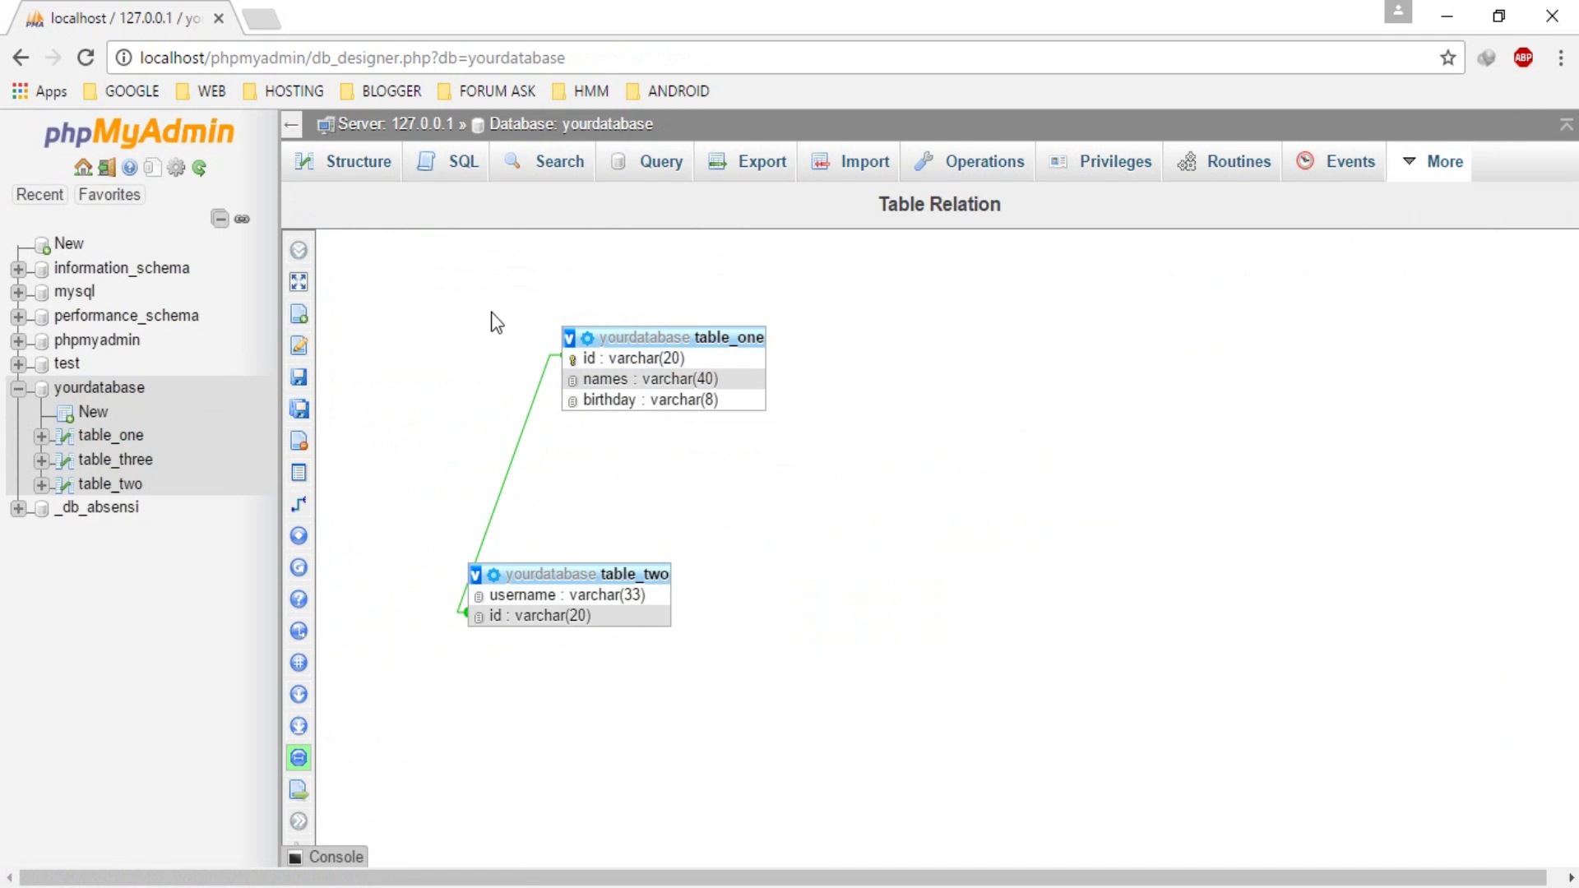
mouse_move(304, 288)
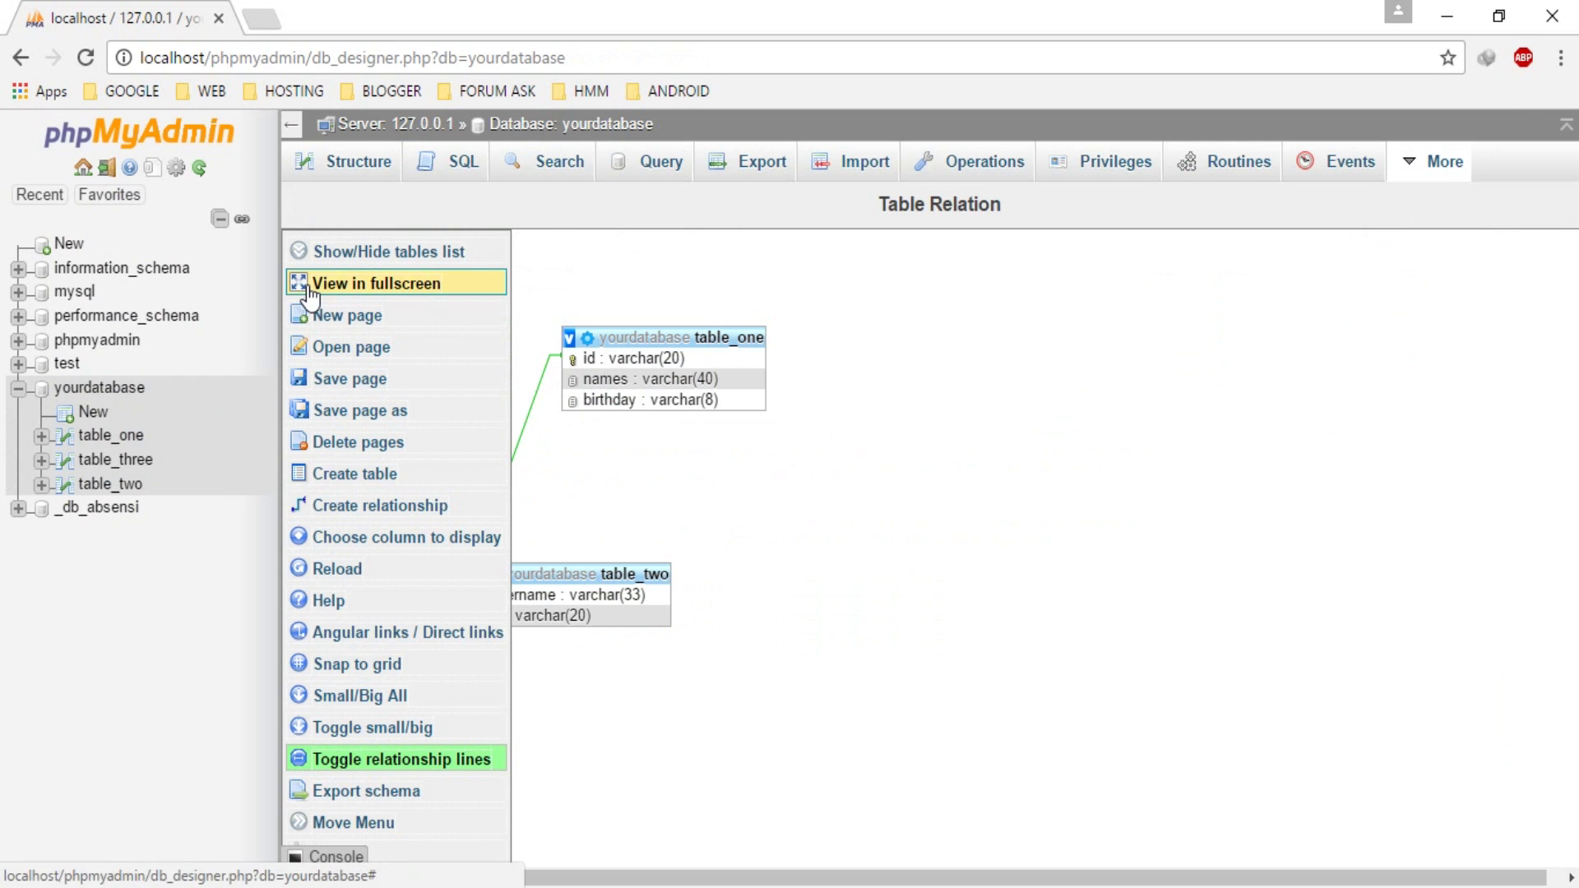
click(390, 285)
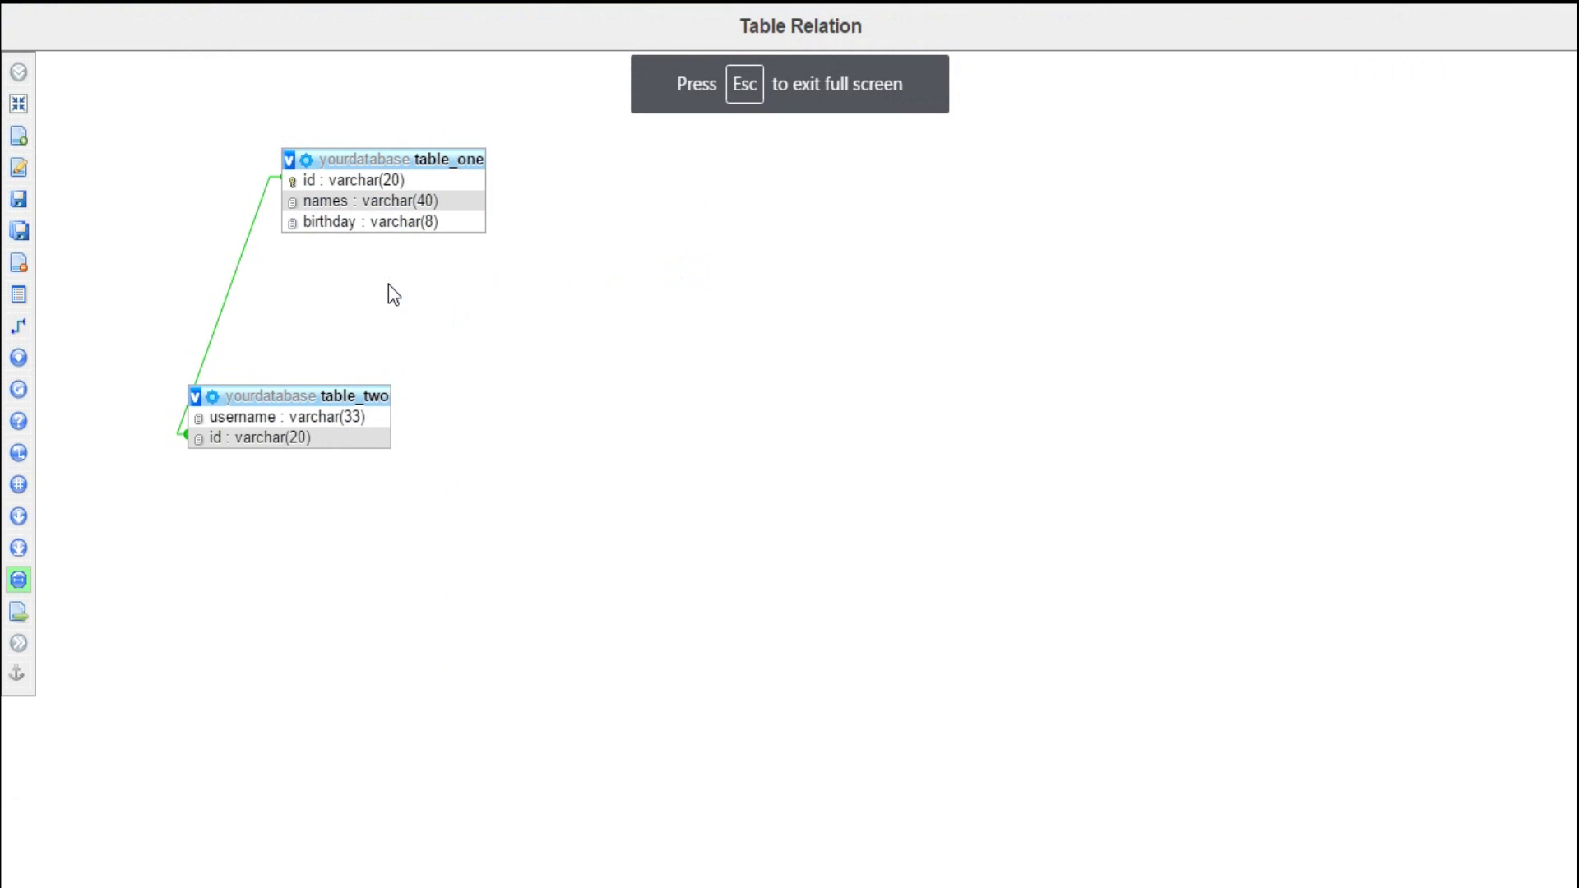
Step: Place table_two beside table_one on the Designer canvas and show the list of tables
drag(327, 391, 847, 162)
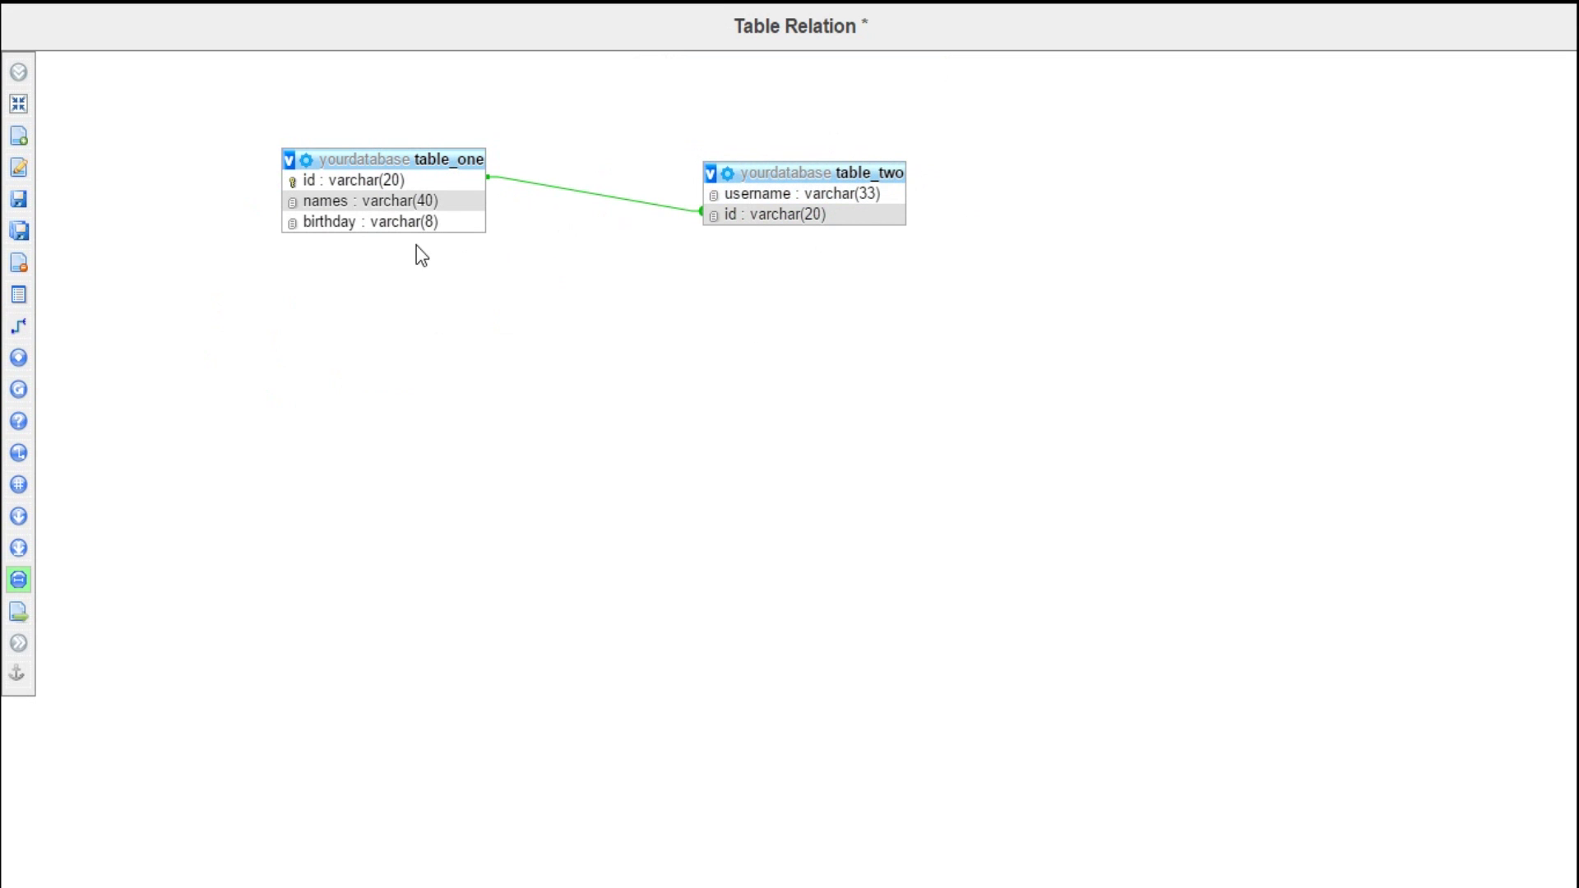
mouse_move(21, 77)
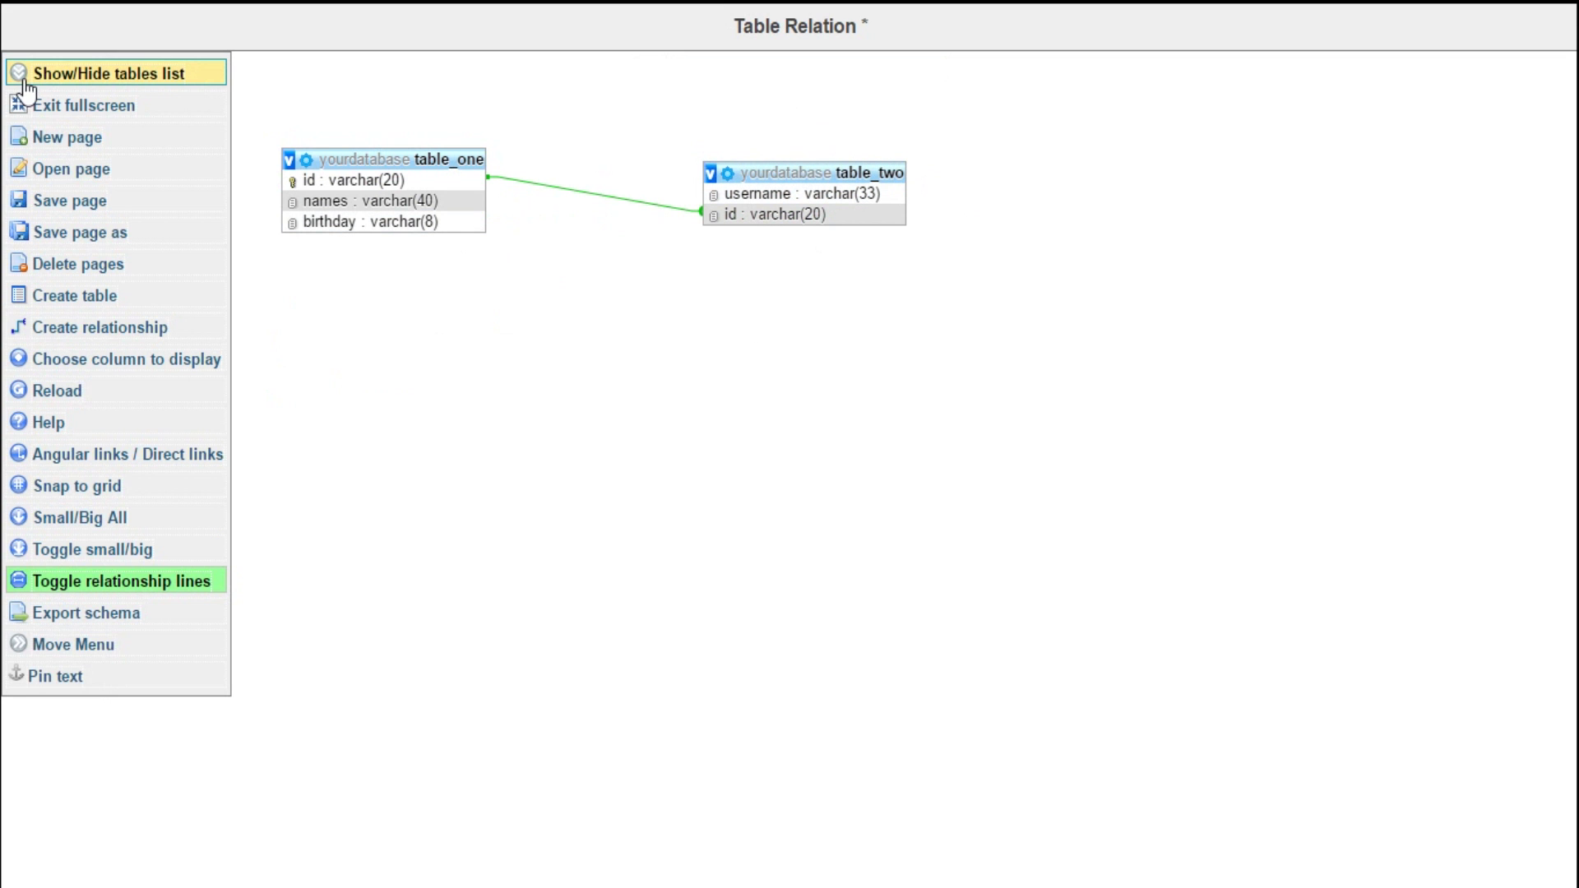
click(79, 75)
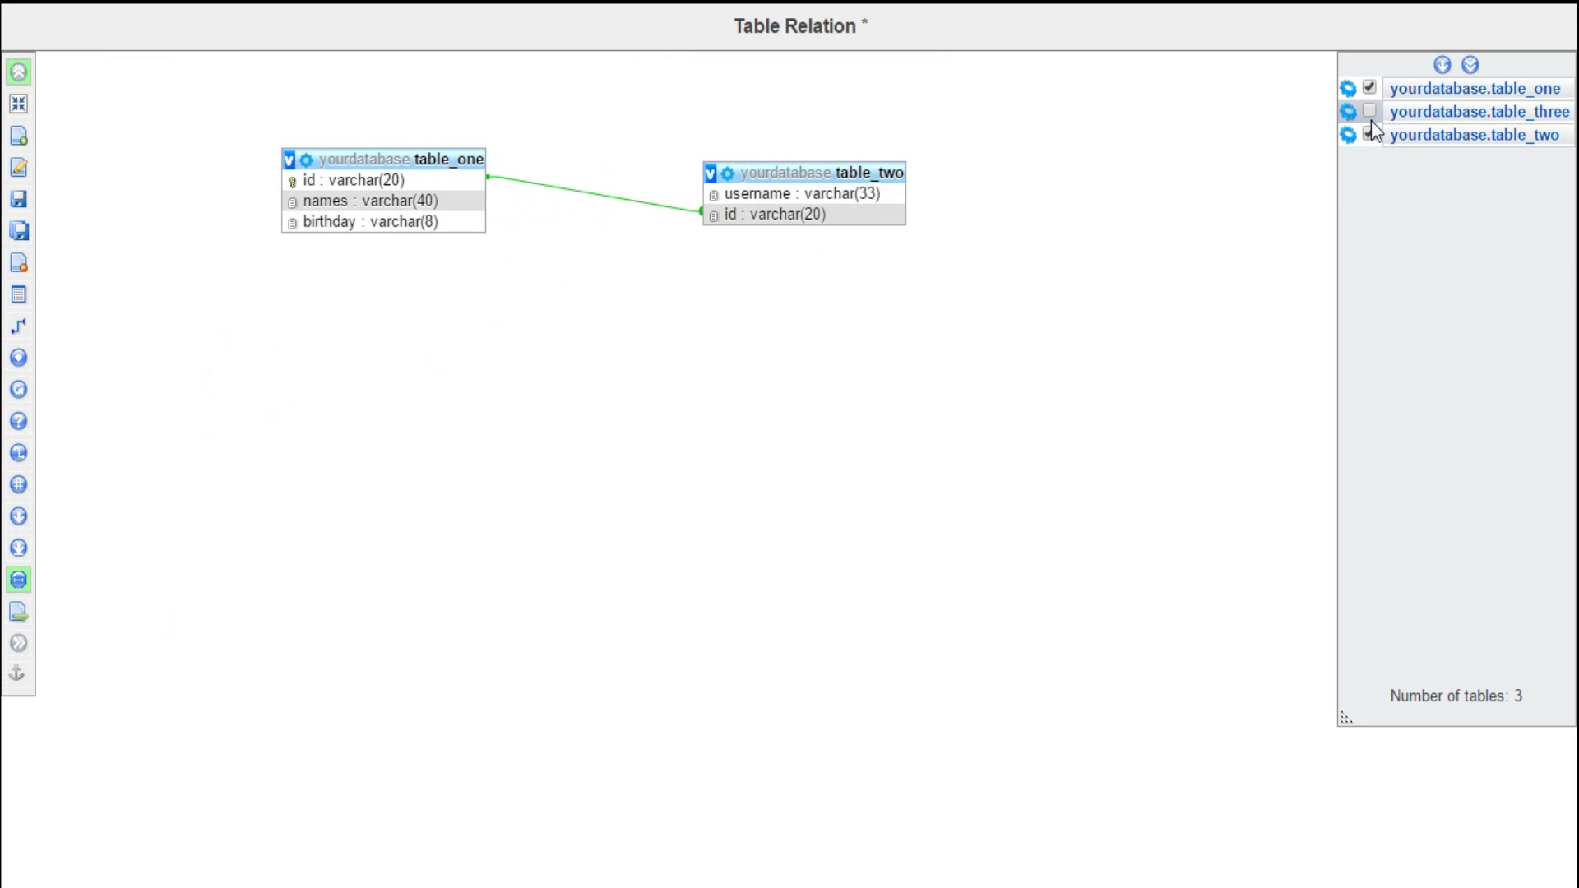